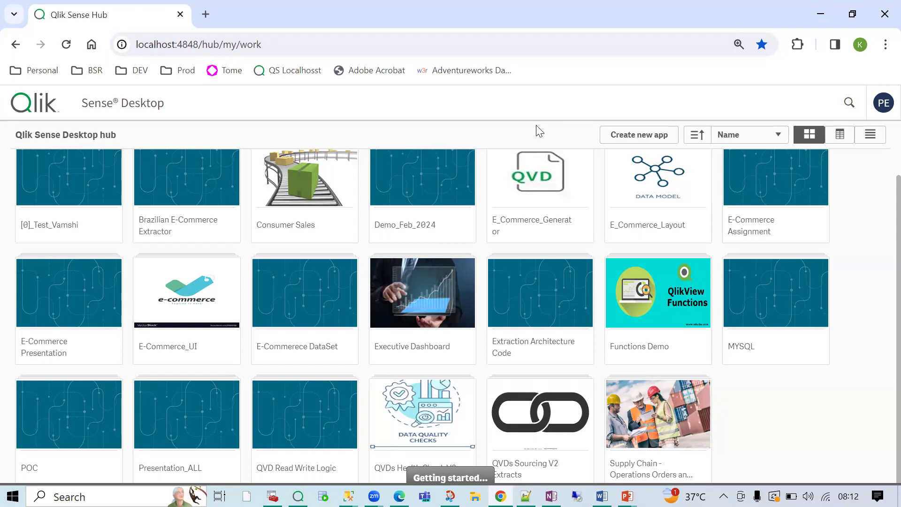
- Create a new app called DemoApril2024 and open it from the confirmation
left_click(624, 136)
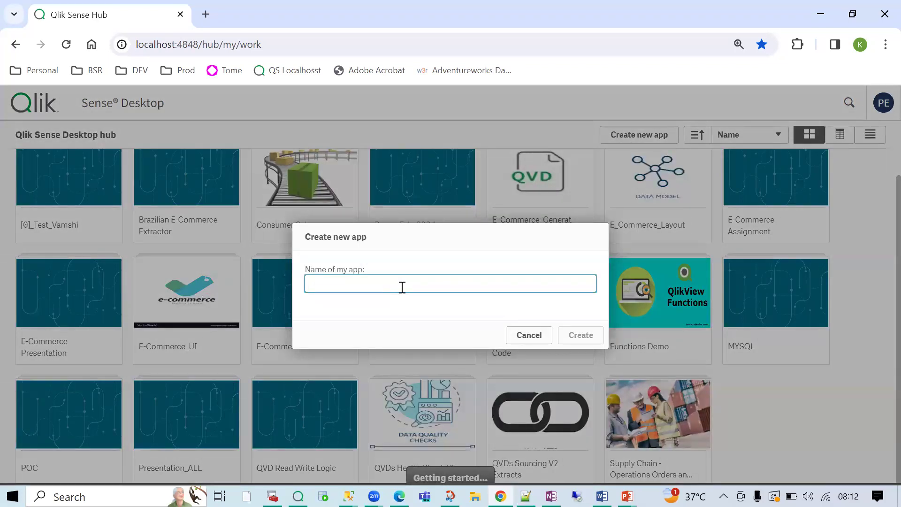
type("DemoApril2024")
key("Return")
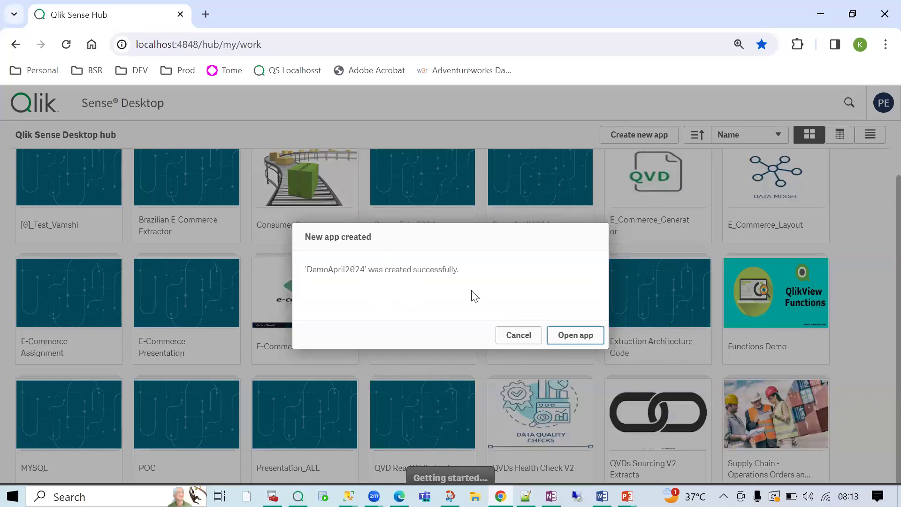
left_click(565, 343)
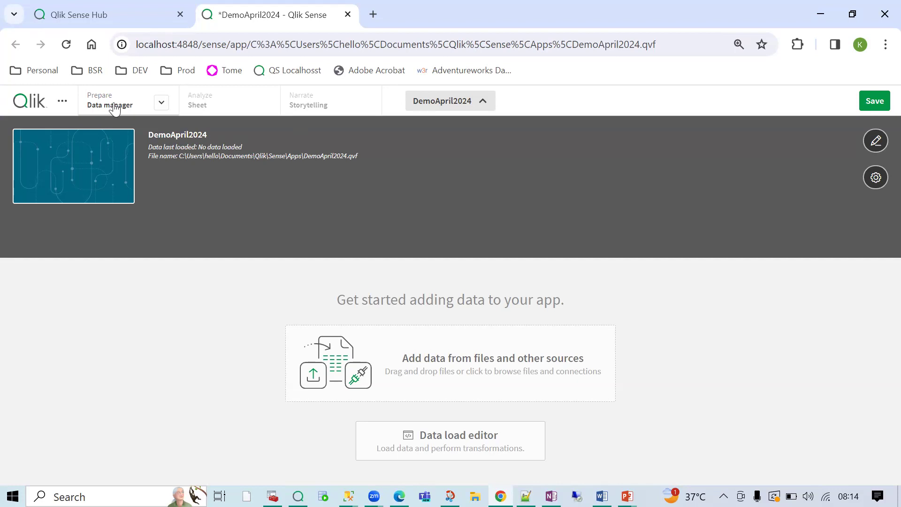
- Open the Data load editor from the app overview, showing the default Main script
left_click(160, 104)
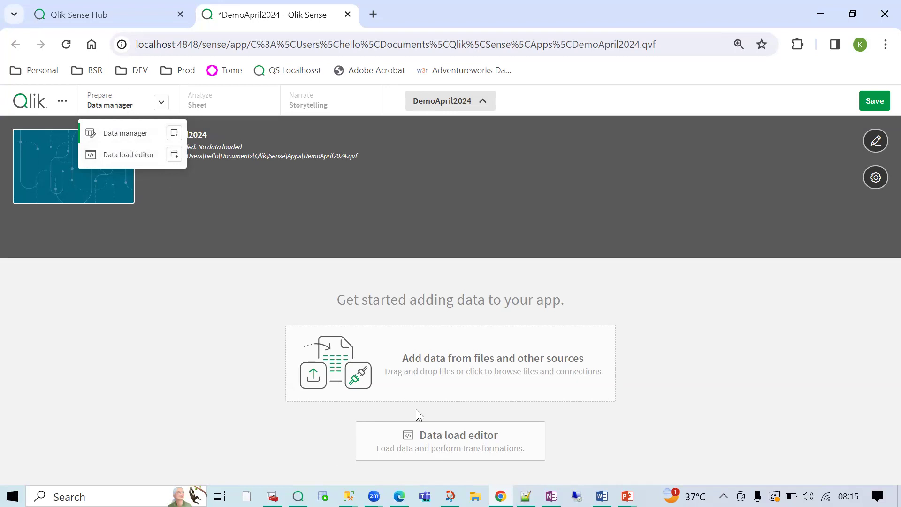
left_click(229, 409)
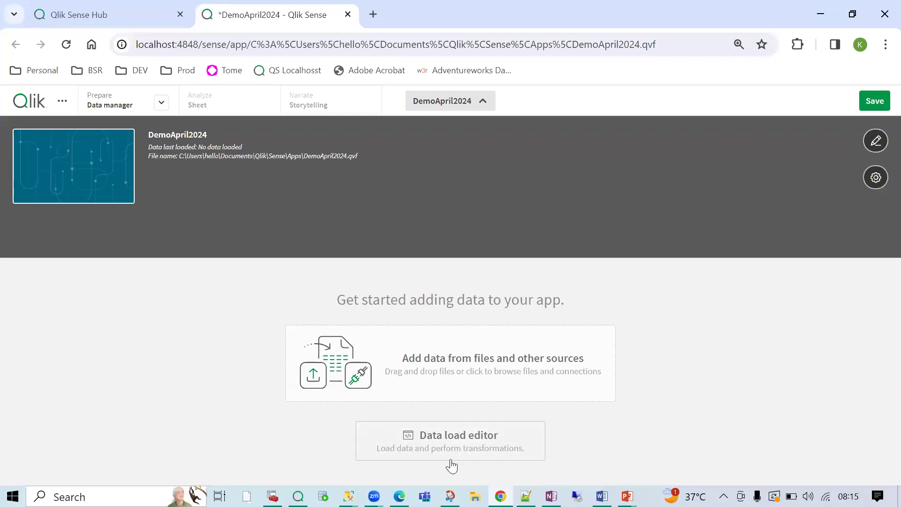
left_click(452, 450)
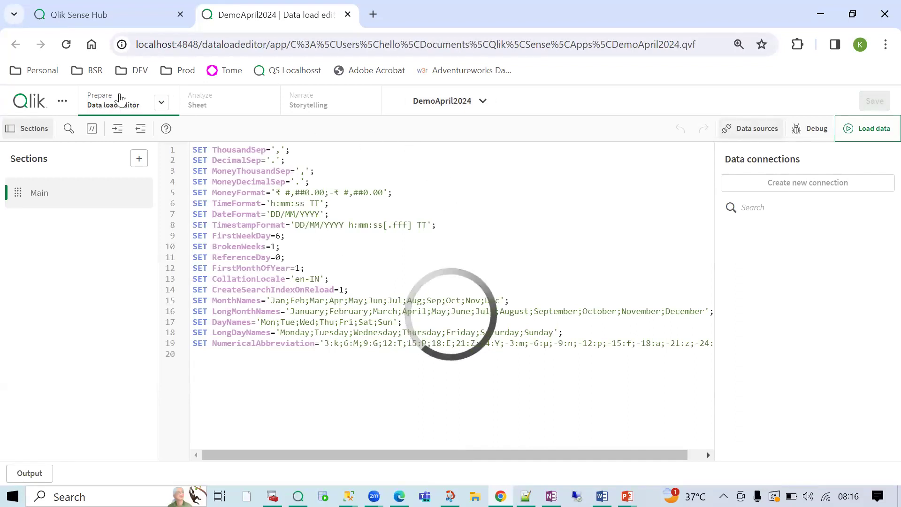
left_click(161, 102)
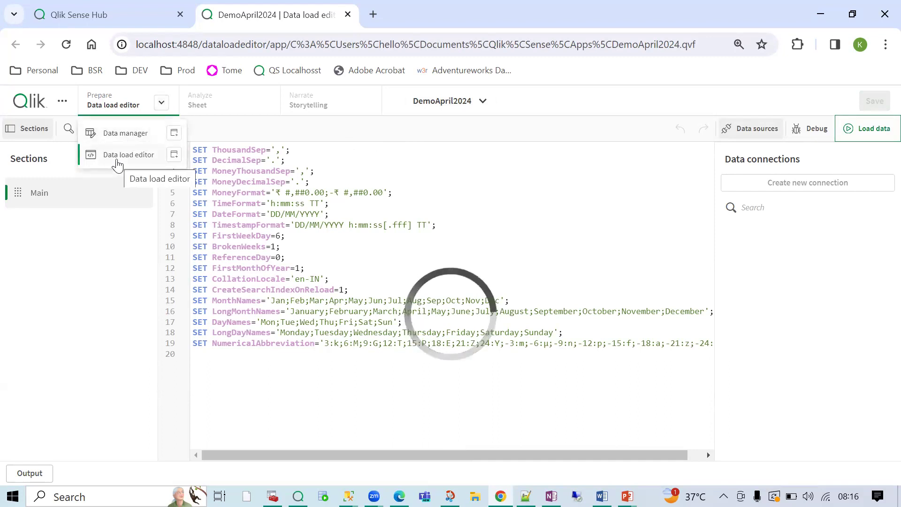
left_click(325, 187)
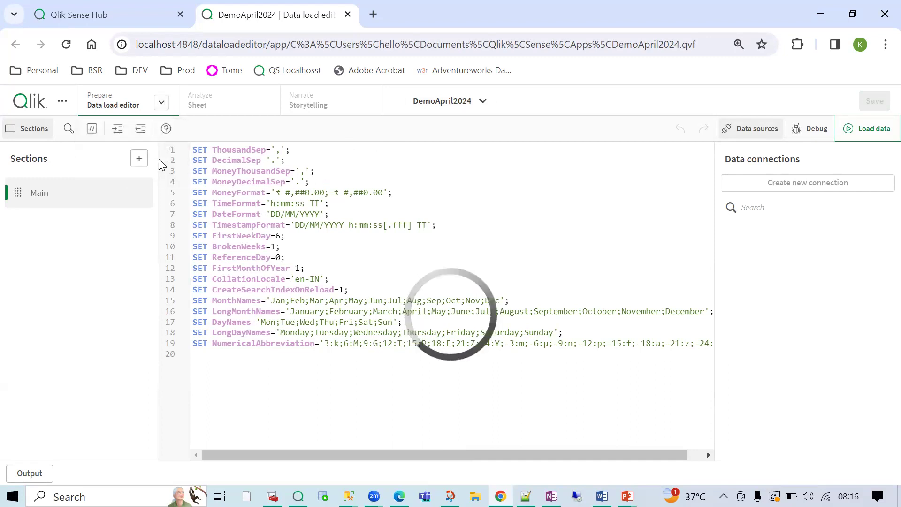
left_click(160, 102)
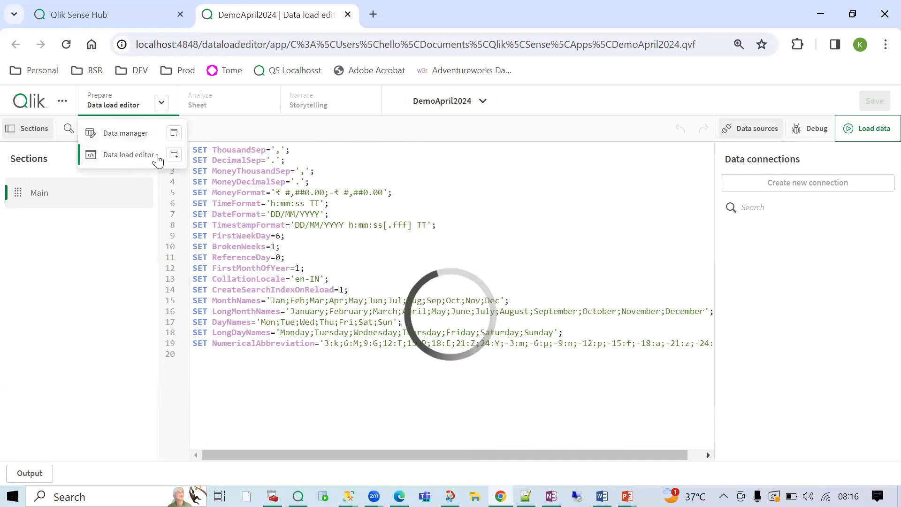
left_click(210, 109)
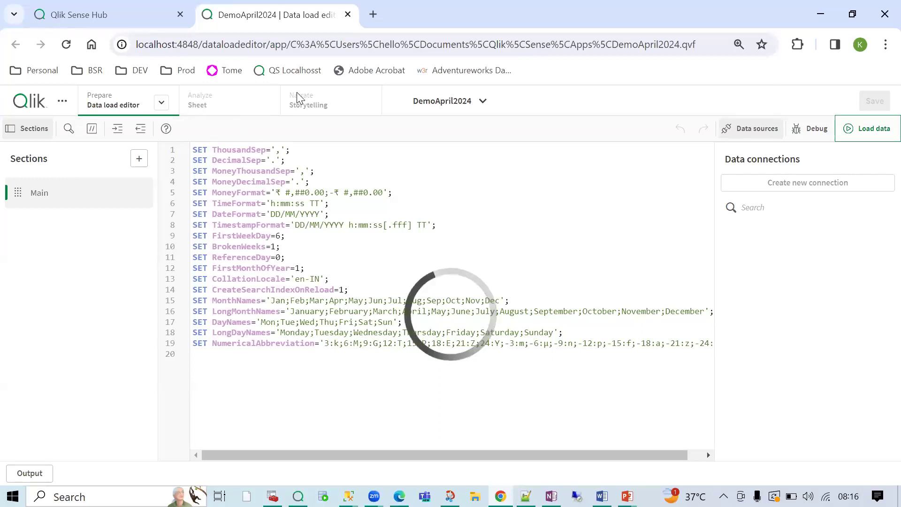
left_click(464, 186)
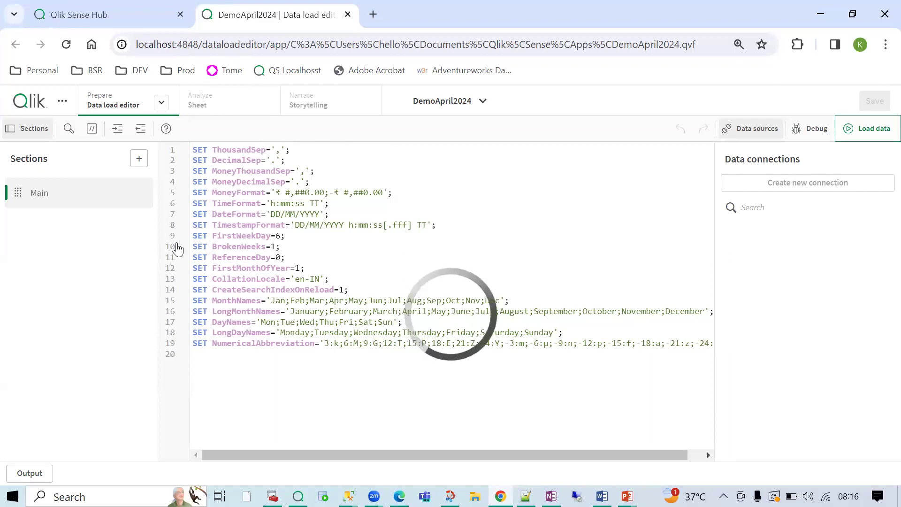
left_click_drag(228, 364, 181, 140)
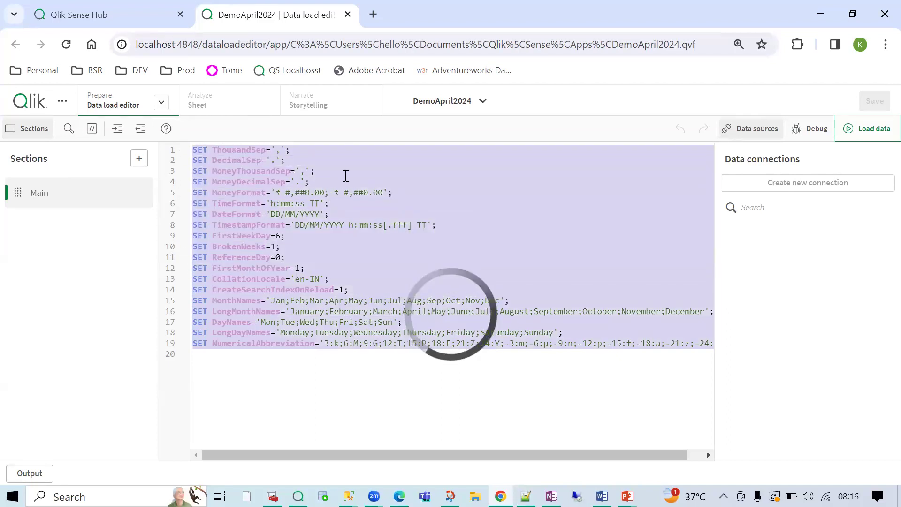
left_click_drag(244, 357, 198, 153)
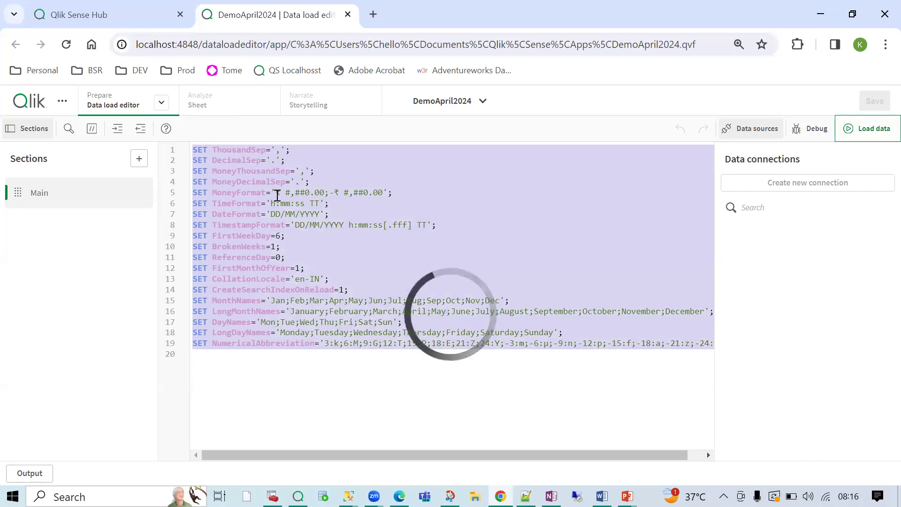
left_click(302, 199)
left_click_drag(288, 151, 197, 153)
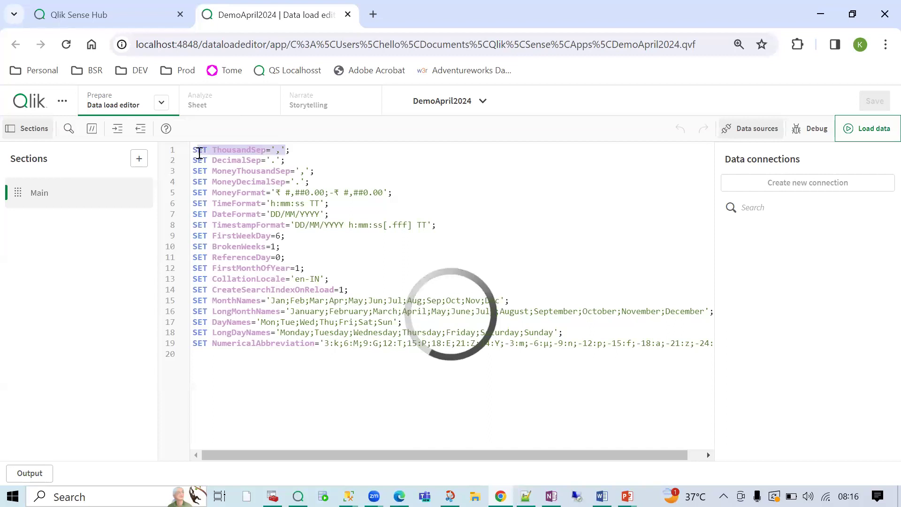
double_click(244, 154)
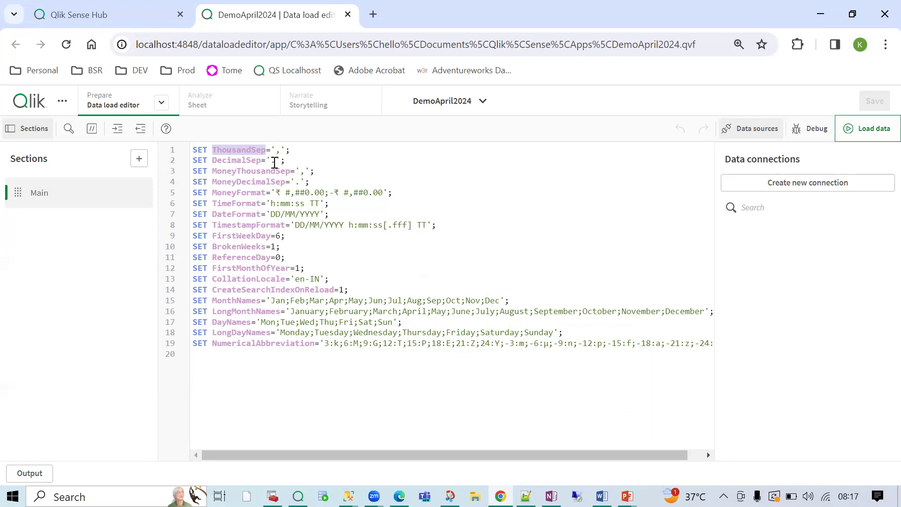
- Annotate the ThousandSep line with the comment //10000 --- 10,000
double_click(263, 153)
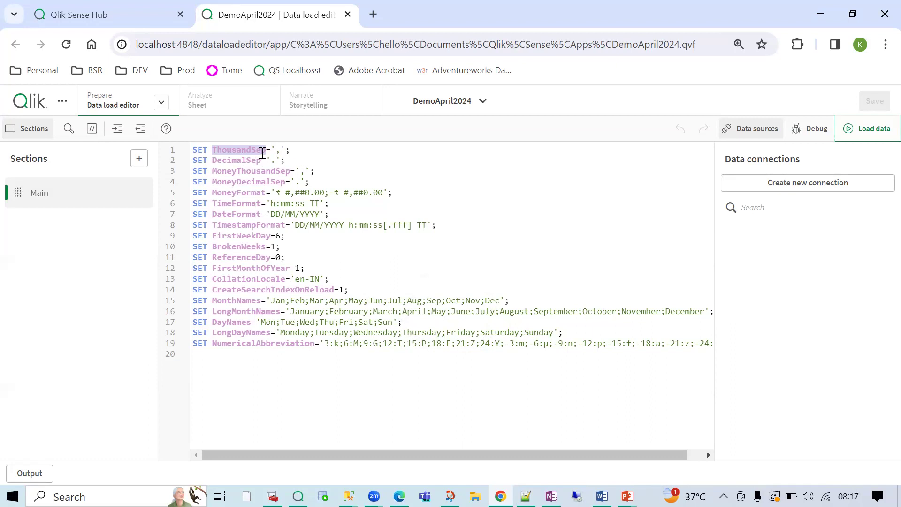
left_click(315, 150)
type("//---")
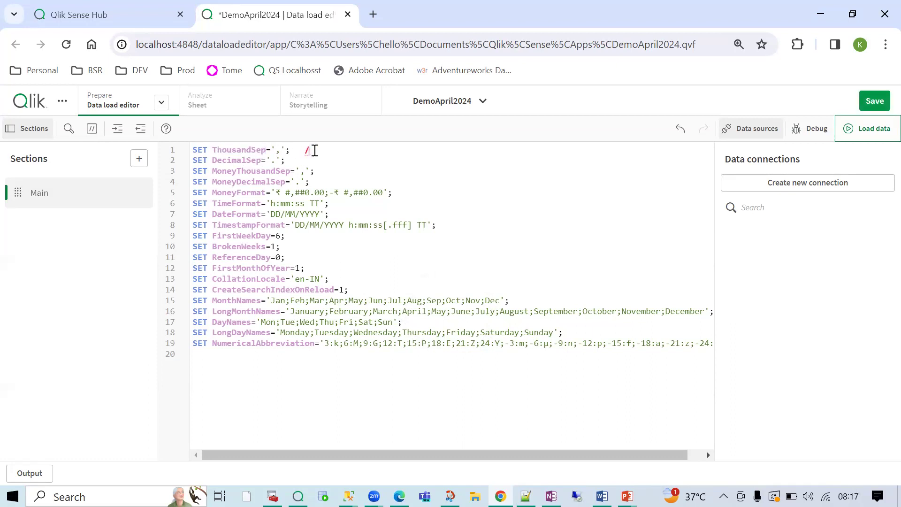
key("BackSpace")
key("BackSpace")
key("BackSpace")
type("10000 --- 10,000")
double_click(254, 151)
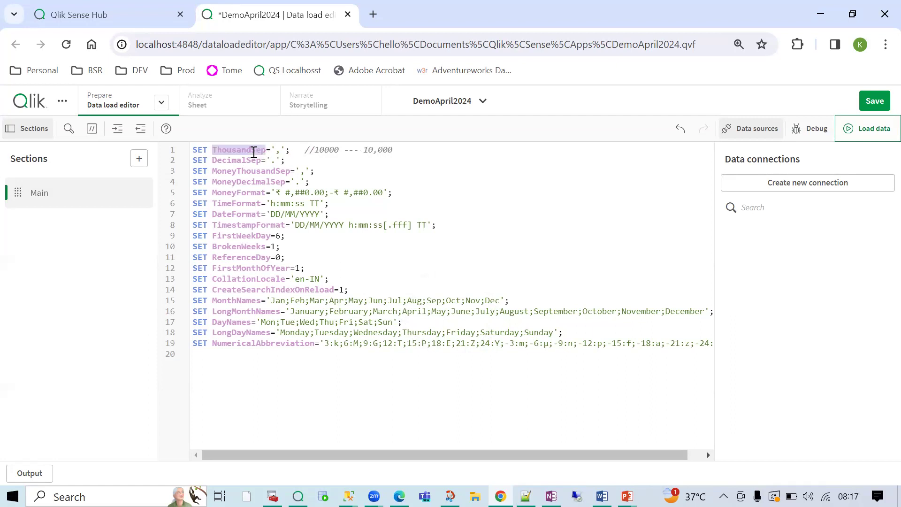
left_click(279, 151)
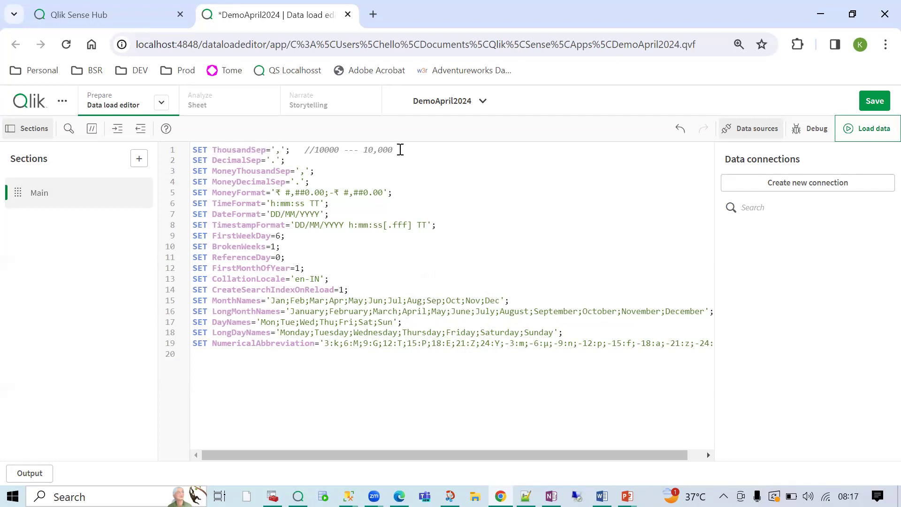
left_click_drag(393, 150, 378, 150)
left_click_drag(377, 150, 375, 150)
left_click_drag(280, 149, 274, 149)
- Annotate the DecimalSep line with the comment //100.2345, then review the Money settings
double_click(243, 160)
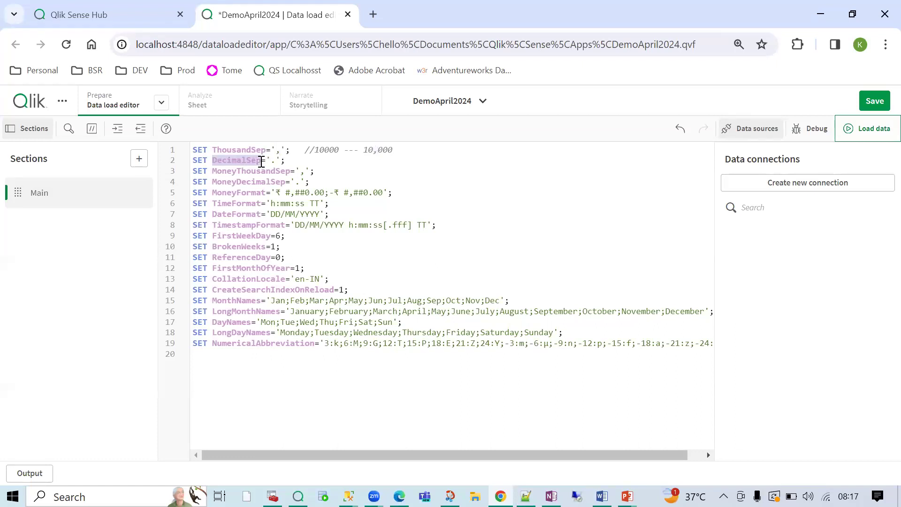
left_click(276, 160)
left_click(321, 160)
type("//100")
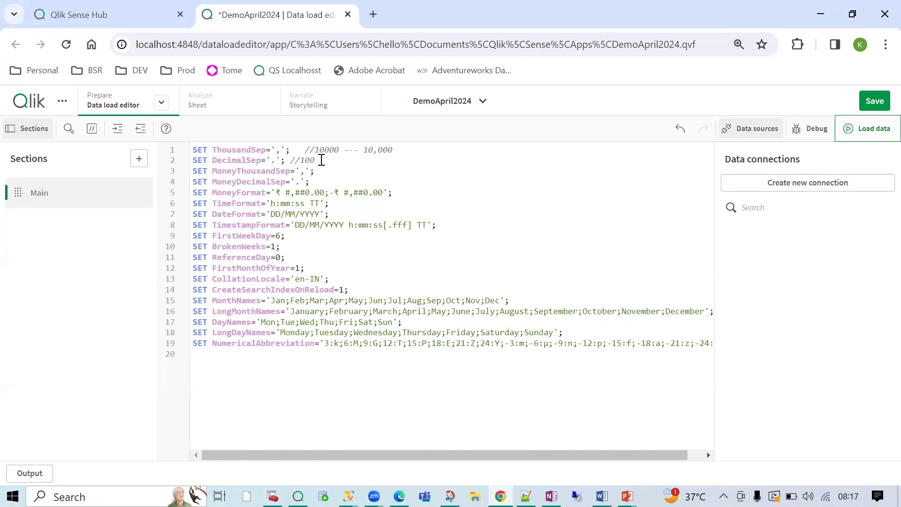
type(".2345")
double_click(326, 162)
double_click(286, 171)
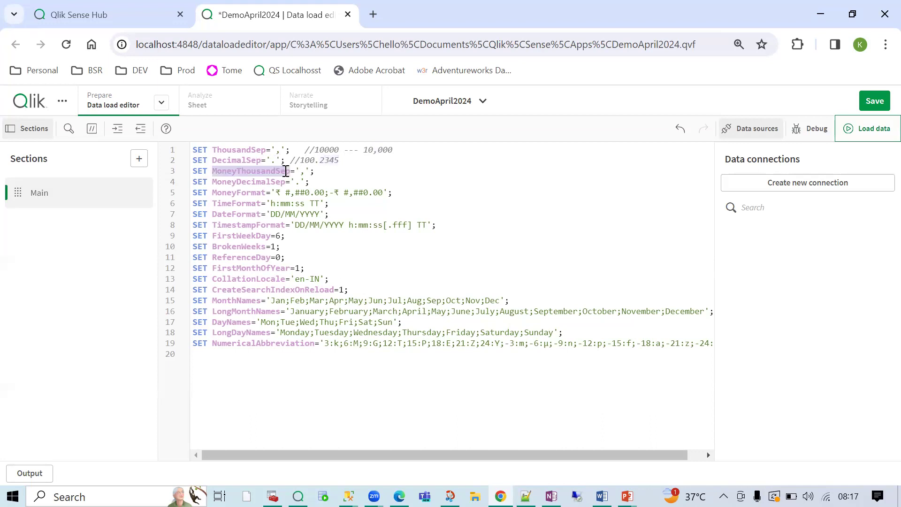
double_click(278, 181)
double_click(300, 182)
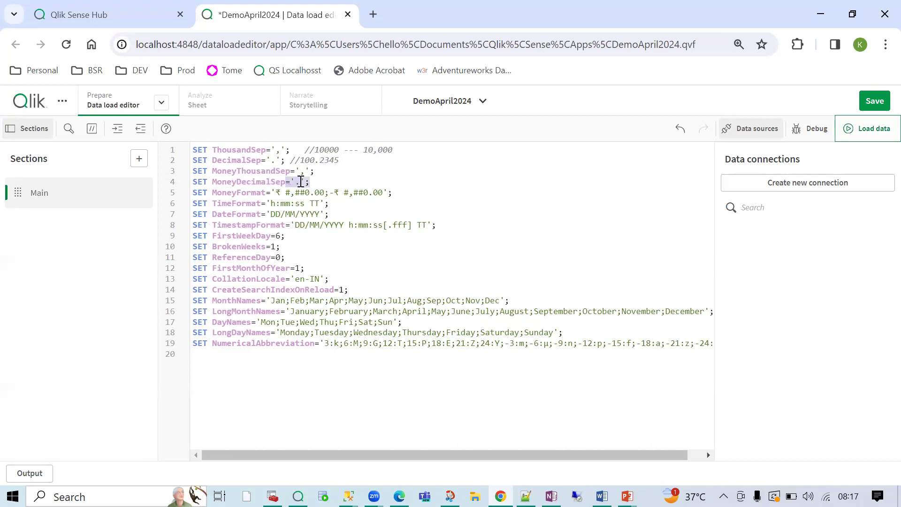
double_click(254, 192)
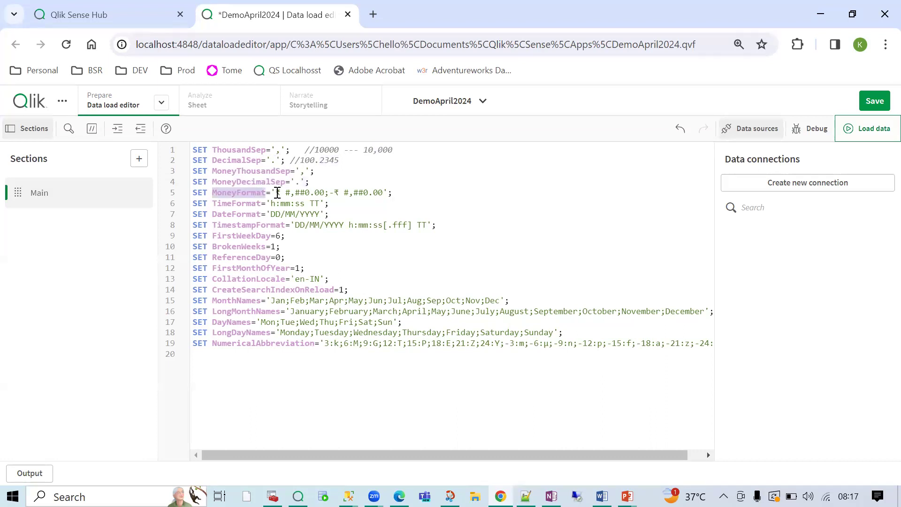
left_click(280, 194)
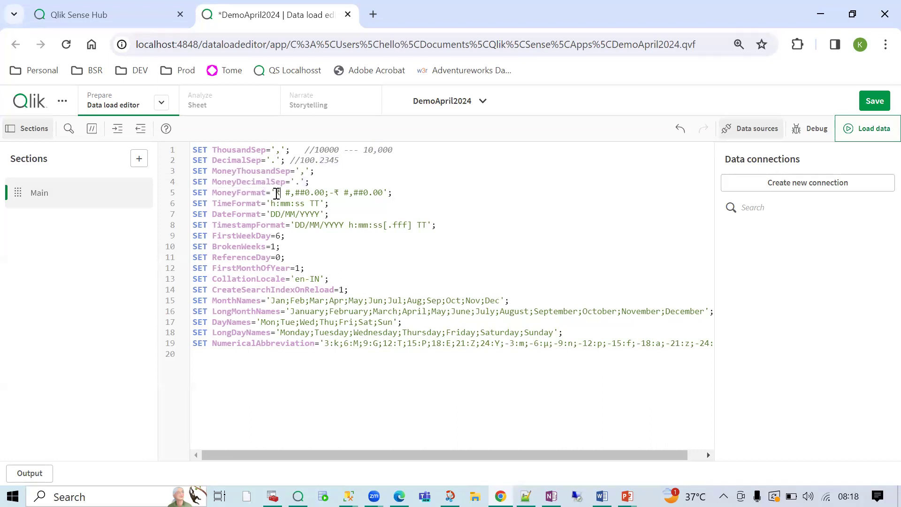
left_click_drag(276, 194, 386, 191)
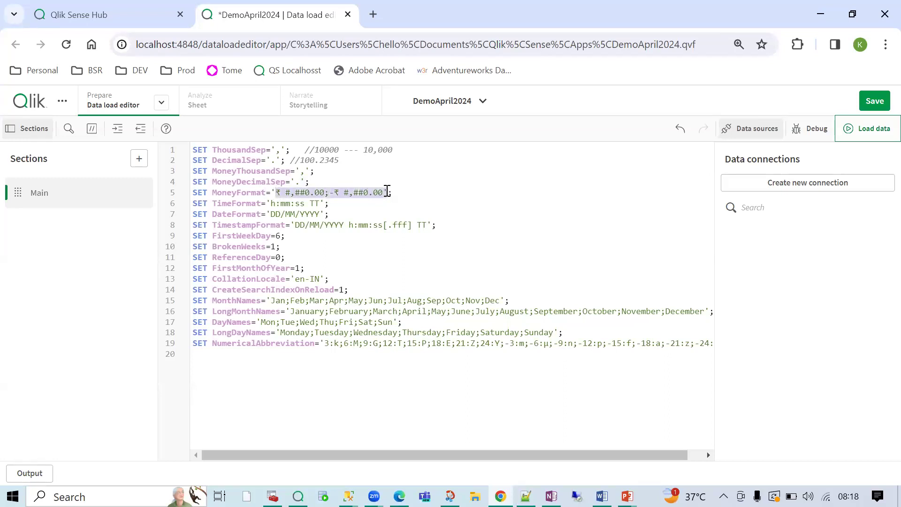
left_click(281, 196)
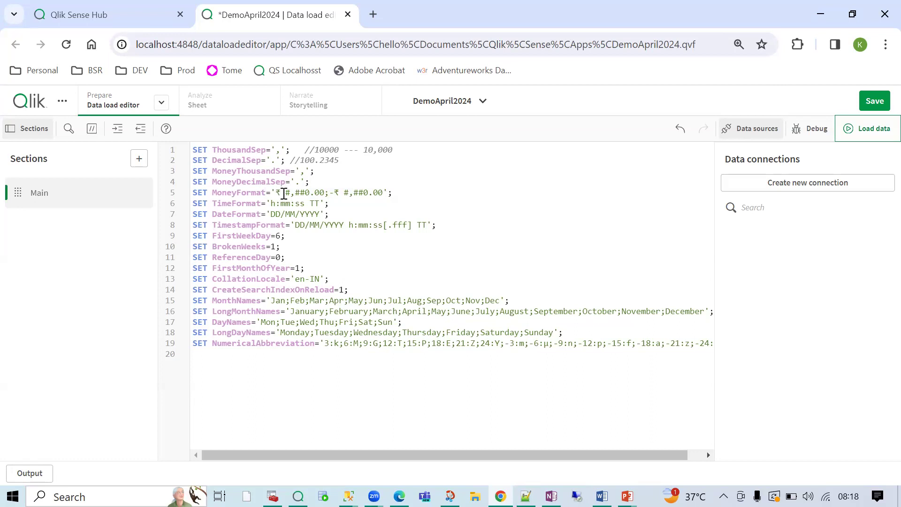
left_click_drag(281, 194, 277, 193)
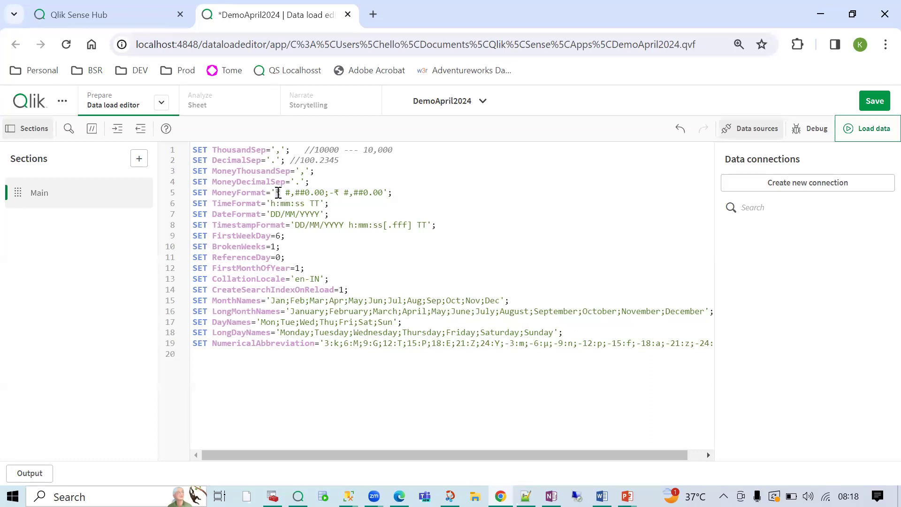
left_click(353, 198)
left_click(303, 192)
double_click(302, 192)
left_click(317, 192)
double_click(248, 203)
left_click(272, 203)
double_click(244, 215)
left_click(274, 215)
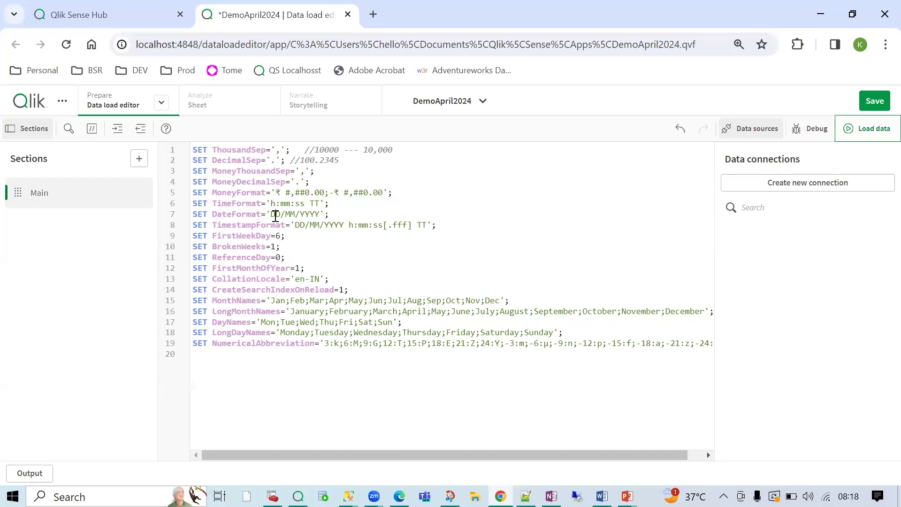
double_click(308, 214)
double_click(259, 226)
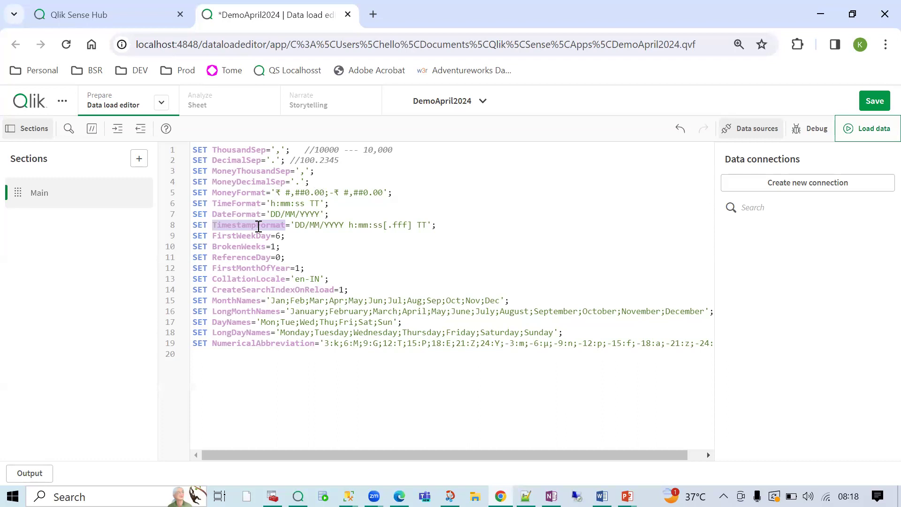
double_click(322, 226)
double_click(357, 226)
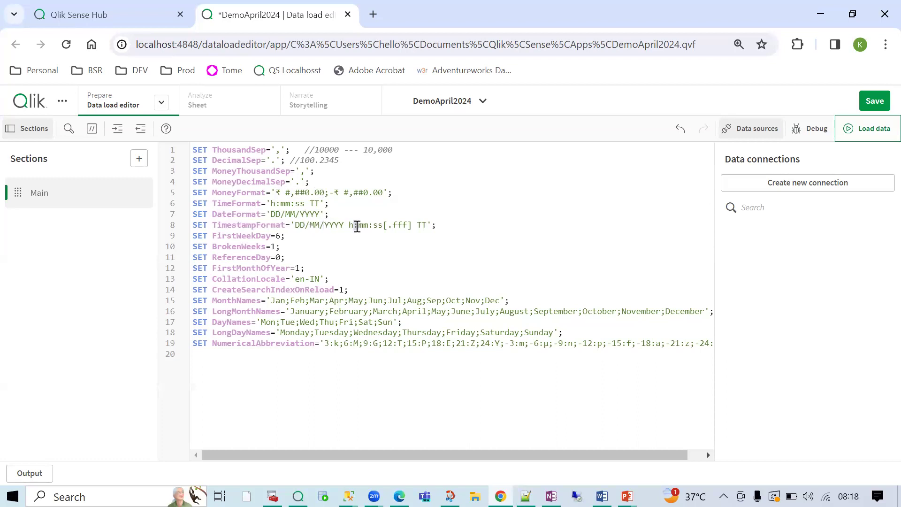
left_click_drag(230, 352, 190, 135)
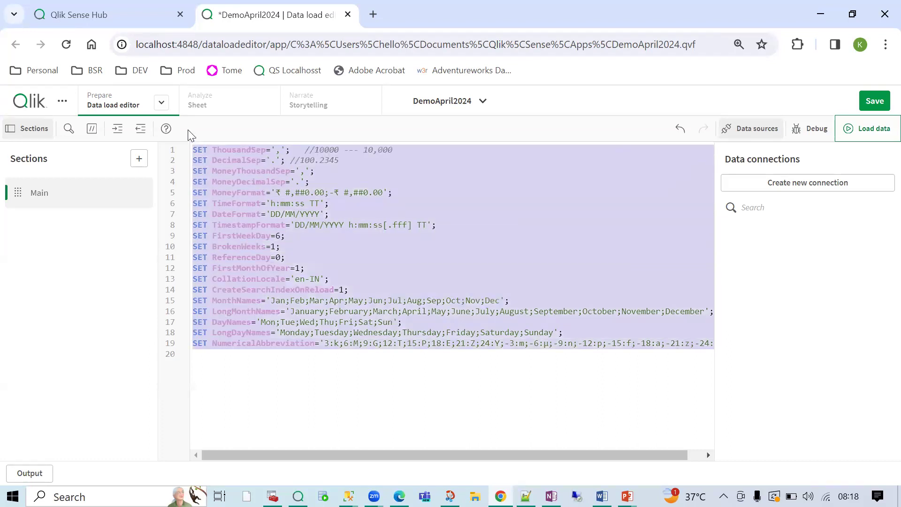
left_click(404, 205)
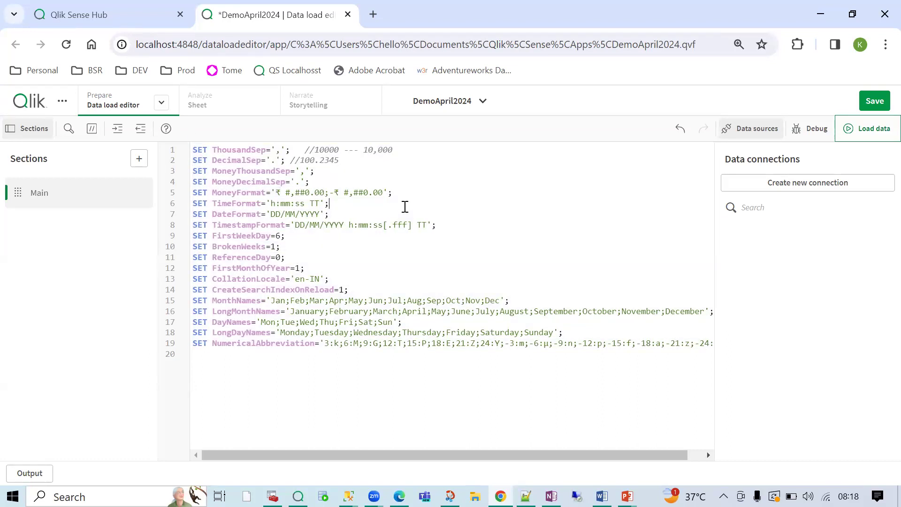
double_click(259, 150)
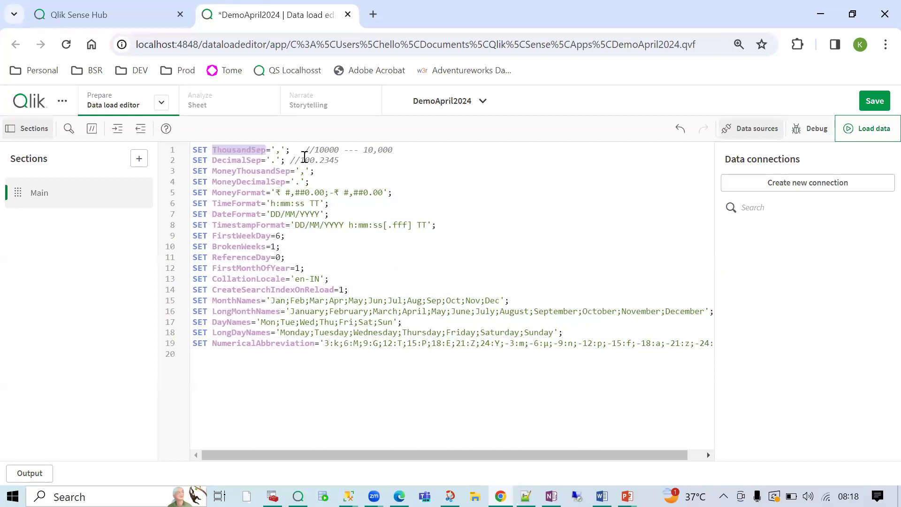
left_click_drag(374, 150, 402, 145)
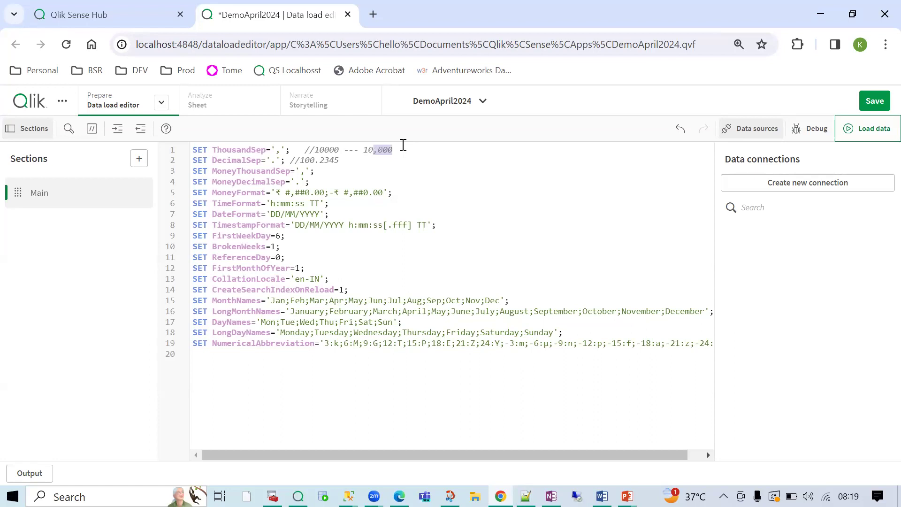
left_click(402, 144)
left_click_drag(275, 161, 271, 161)
left_click_drag(314, 372, 201, 139)
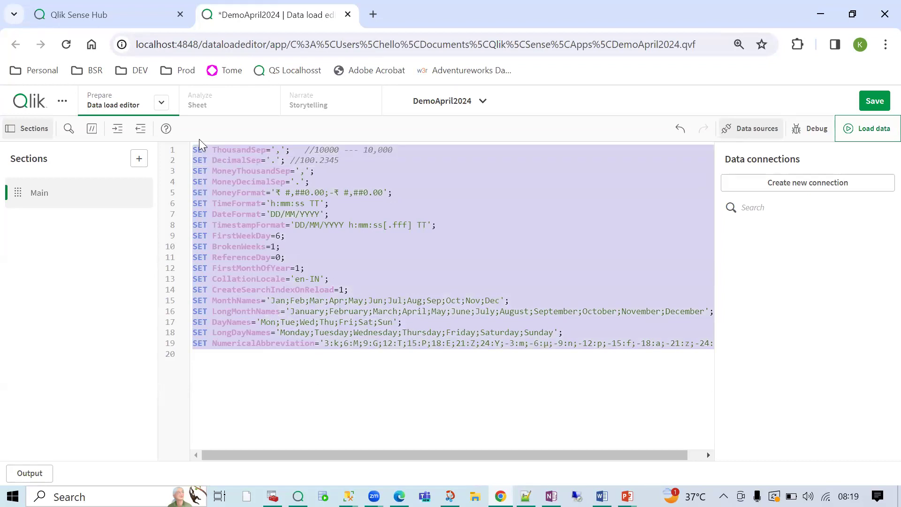
left_click(216, 356)
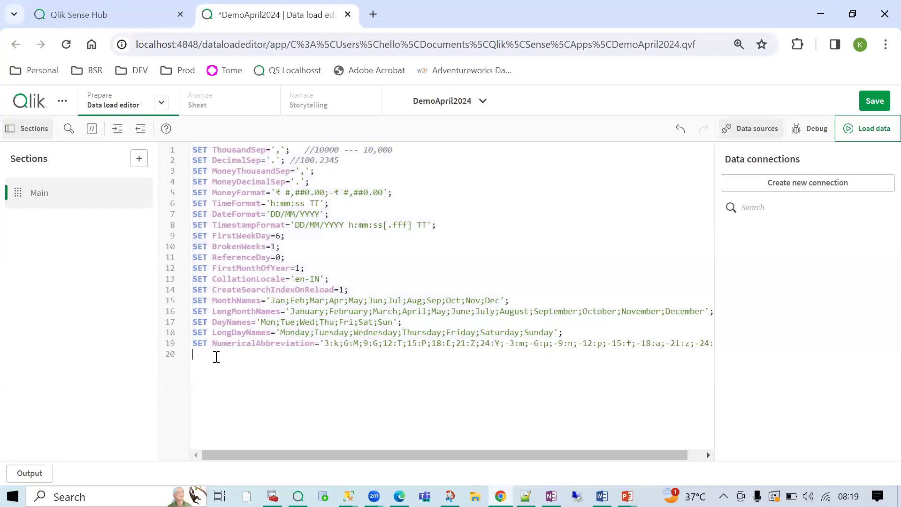
left_click_drag(218, 266, 168, 77)
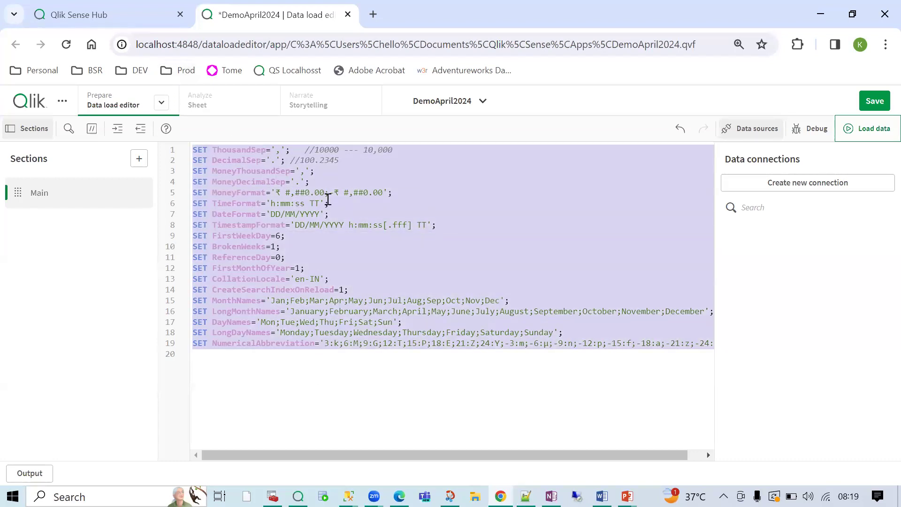
left_click(357, 251)
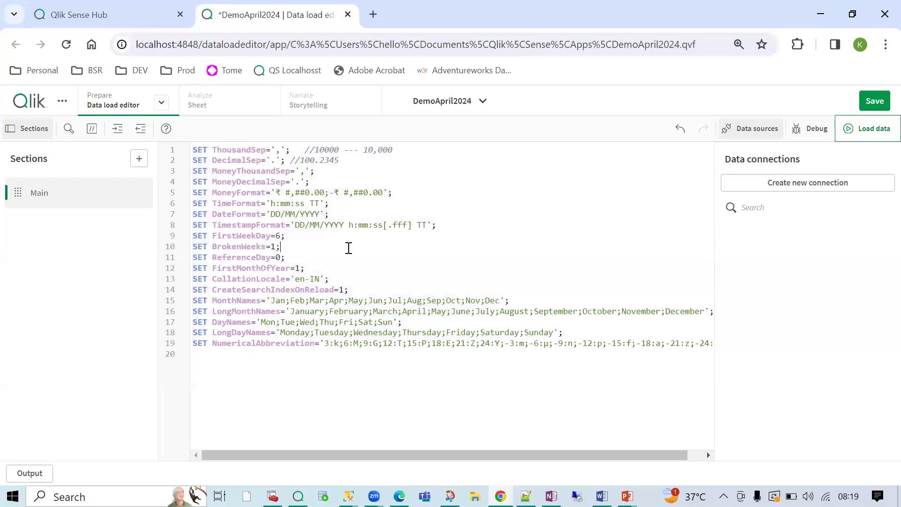
left_click_drag(245, 366, 186, 138)
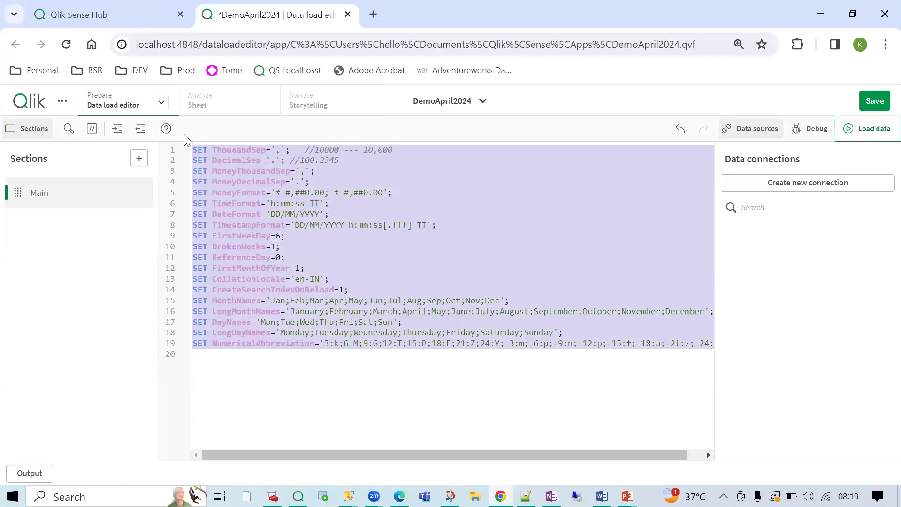
left_click(92, 130)
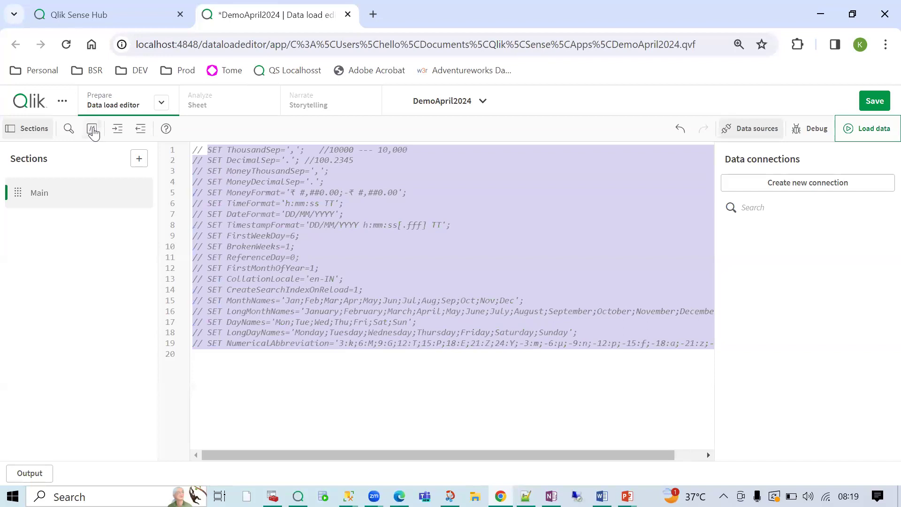
left_click(305, 203)
left_click_drag(204, 195, 194, 194)
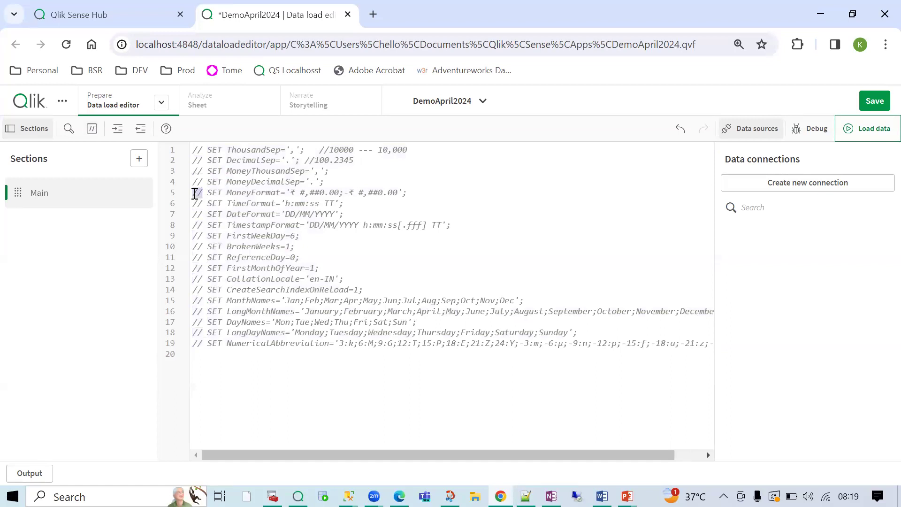
left_click_drag(238, 353, 187, 153)
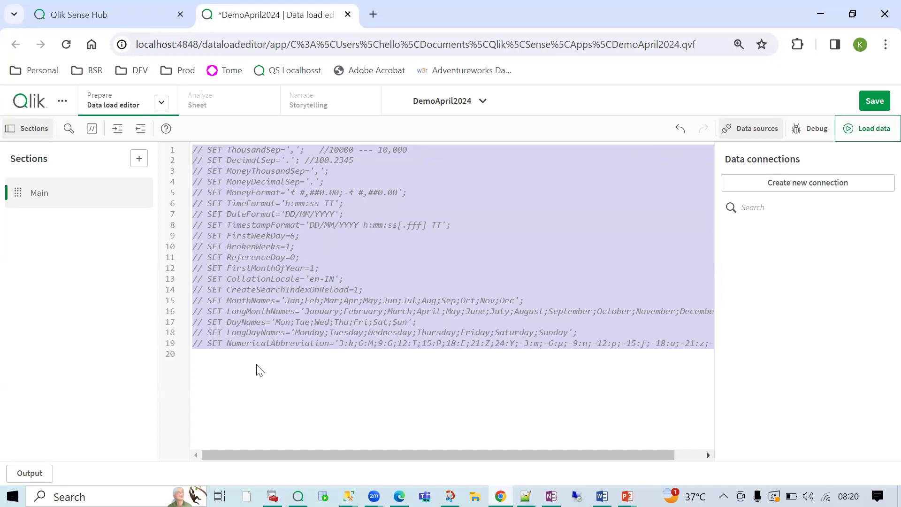
left_click(194, 224)
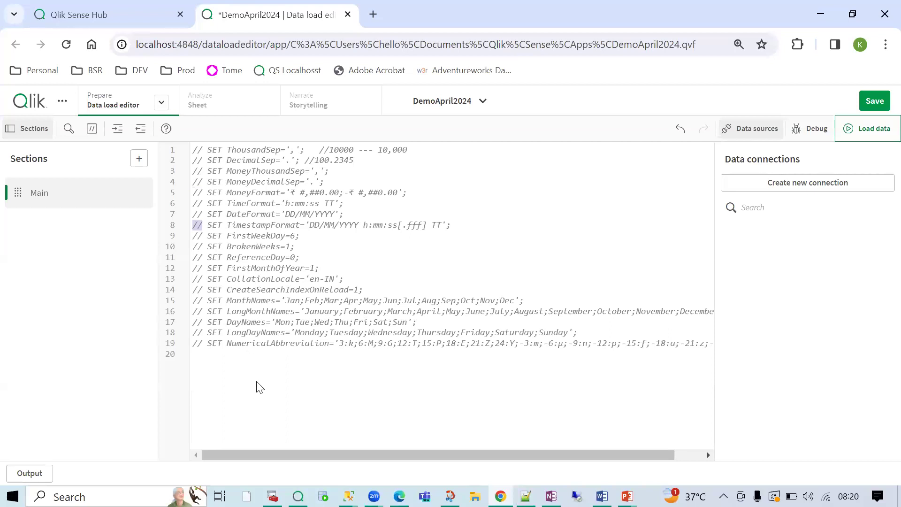
left_click_drag(268, 371, 193, 141)
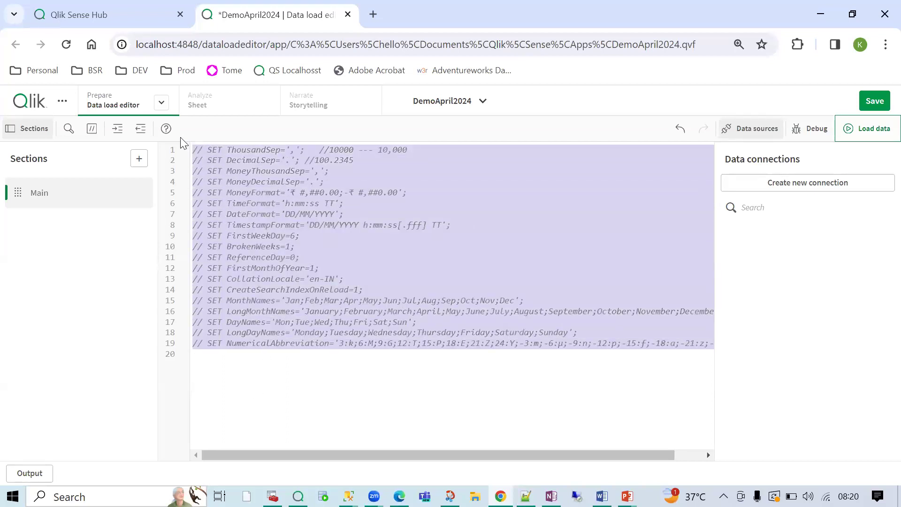
left_click(92, 133)
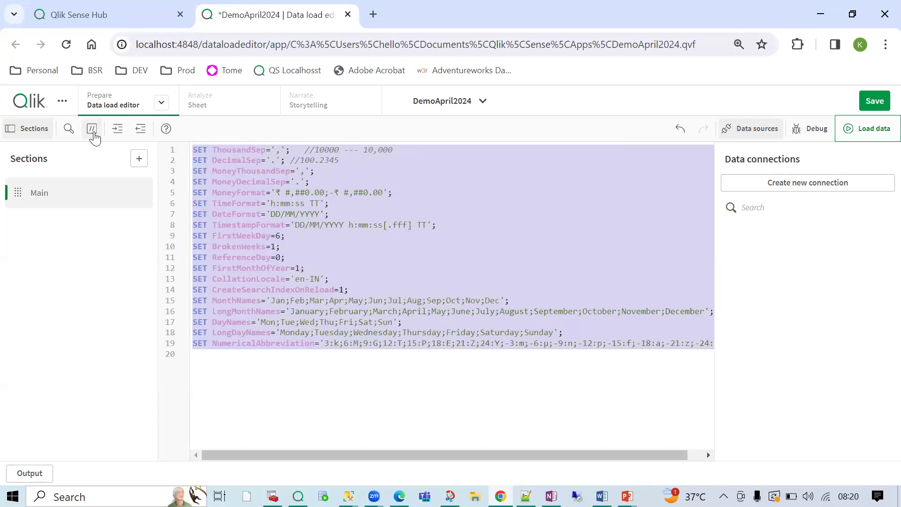
left_click(338, 240)
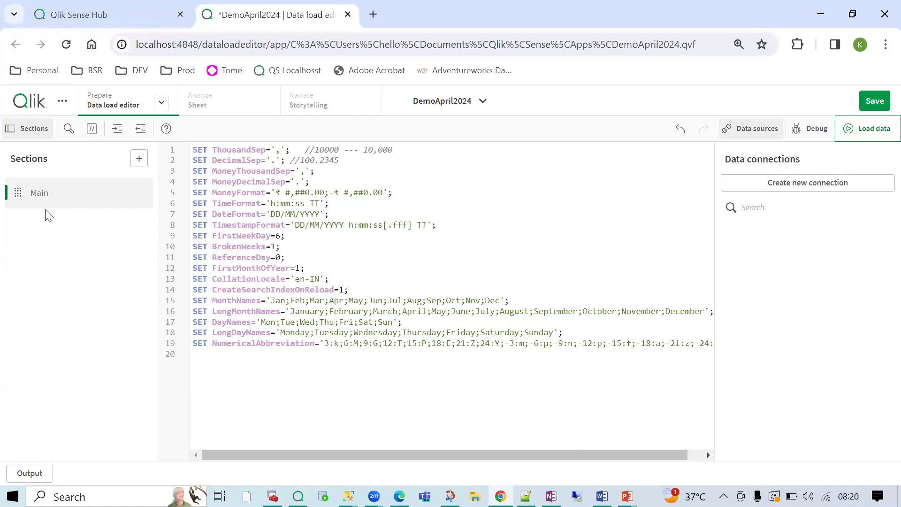
left_click(133, 166)
- Add more script sections up to Section 5
left_click(141, 164)
left_click(140, 164)
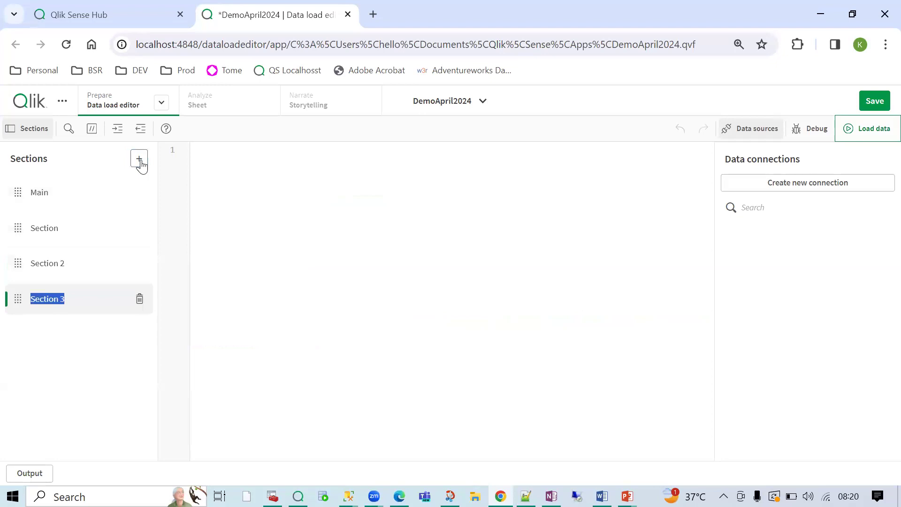
left_click(141, 164)
left_click(141, 163)
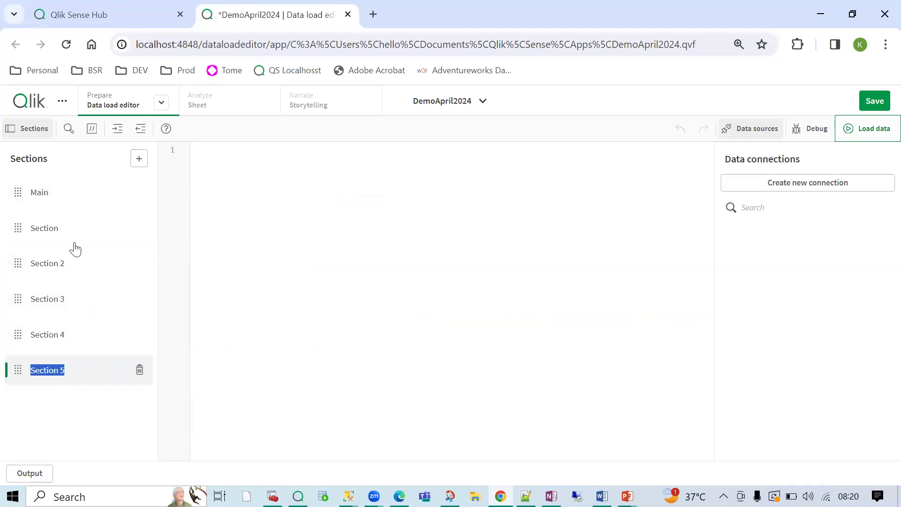
- Browse the Main, Section and Section 2 scripts to confirm the new ones are empty
left_click(59, 211)
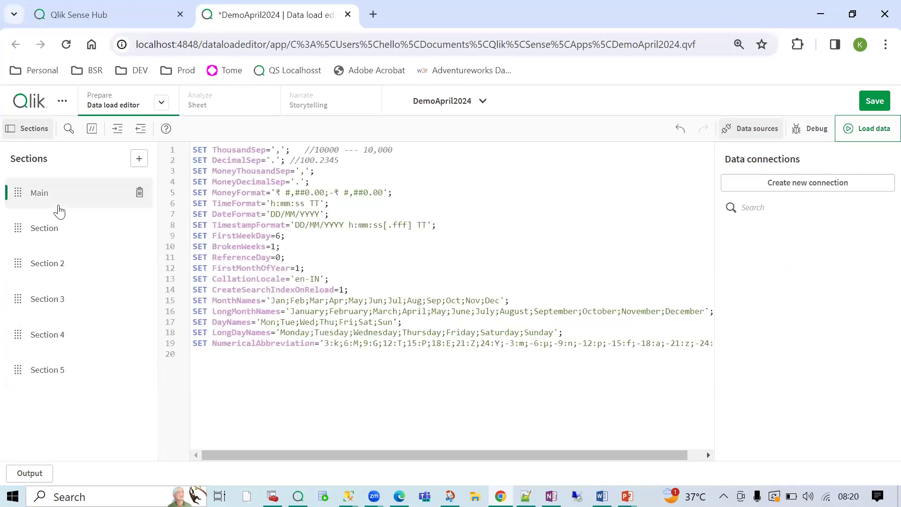
left_click(45, 229)
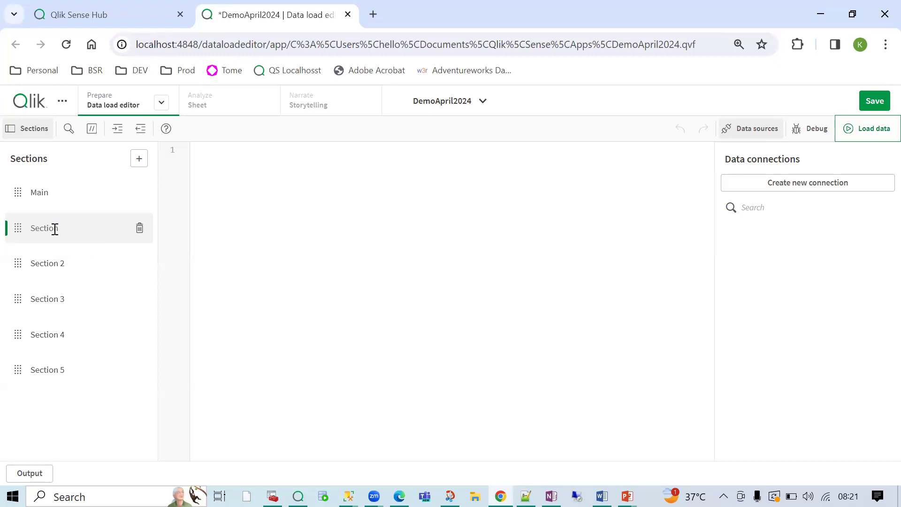
left_click_drag(61, 229, 24, 232)
left_click(259, 195)
left_click(66, 263)
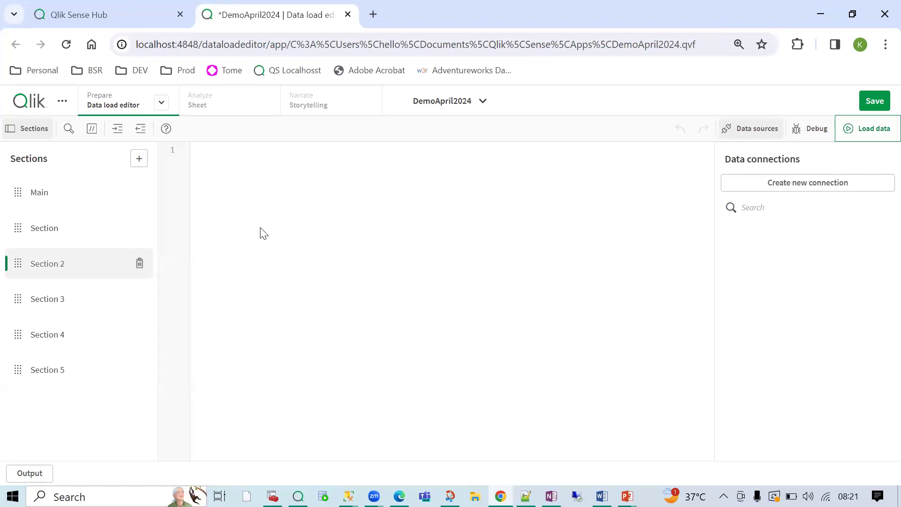
left_click(54, 225)
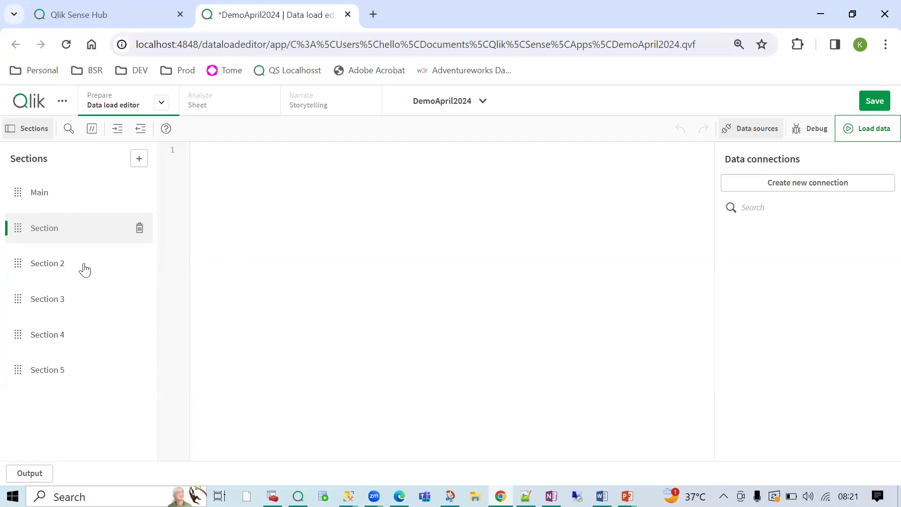
- Delete Section through Section 5, confirming each deletion, so only Main remains
left_click(142, 231)
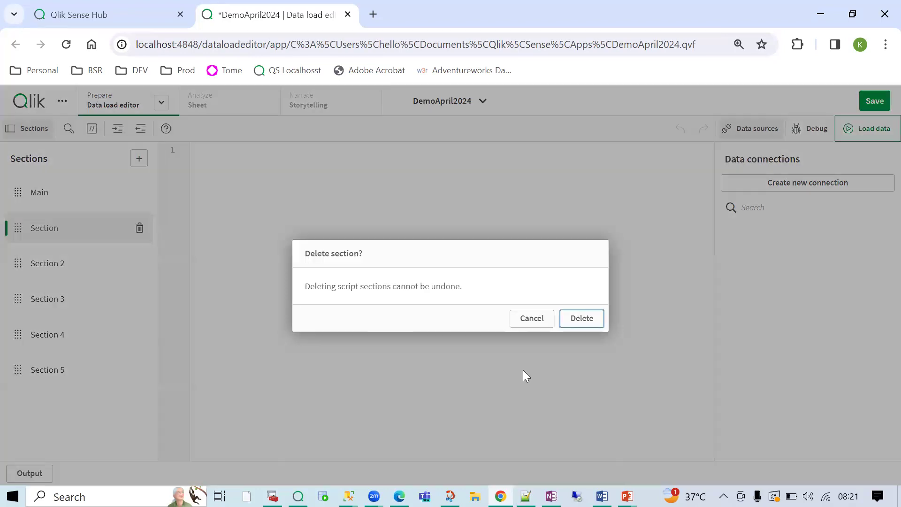
left_click(580, 319)
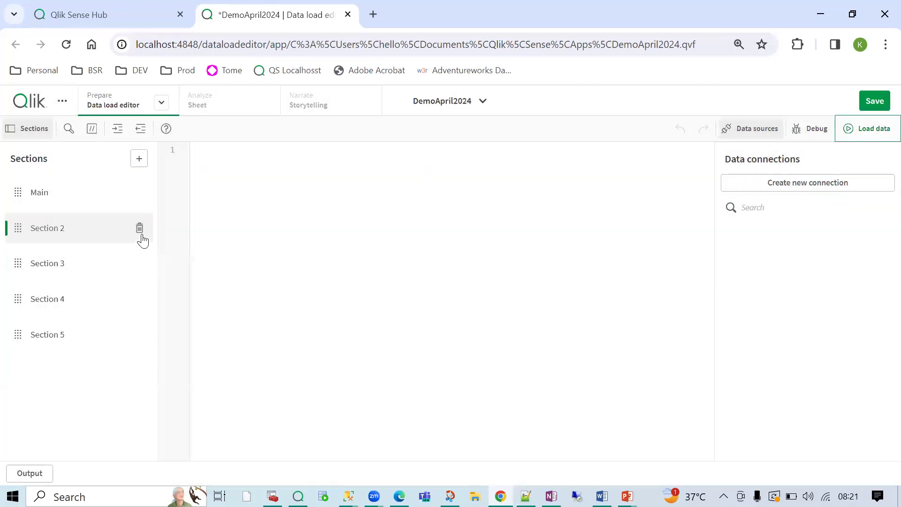
left_click(140, 230)
left_click(581, 322)
left_click(139, 229)
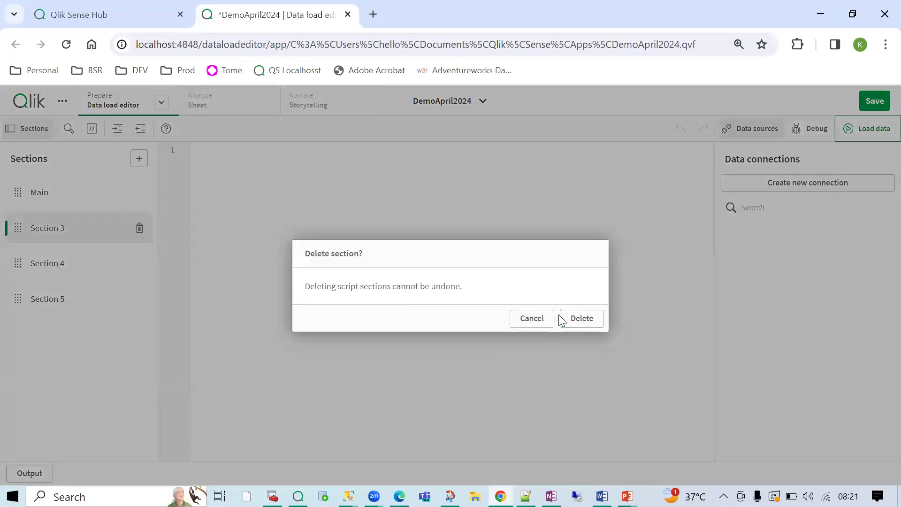
left_click(588, 321)
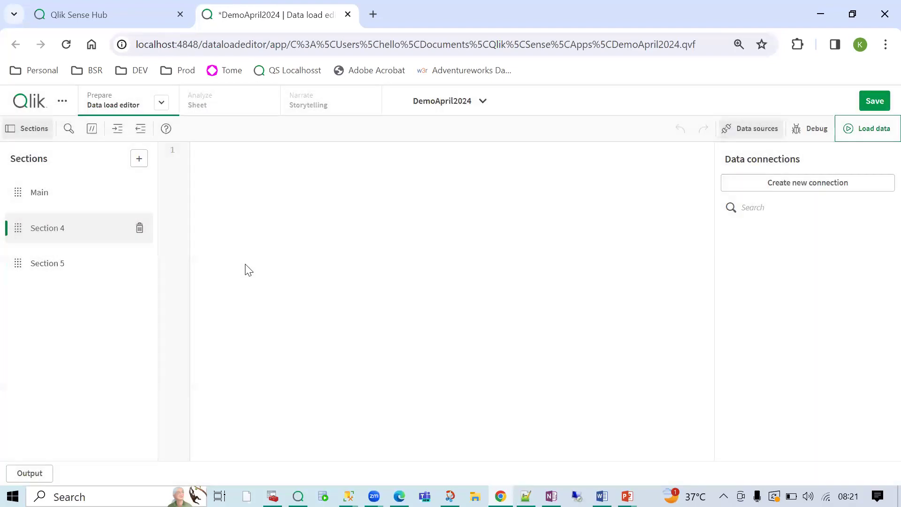
left_click(138, 230)
left_click(577, 322)
left_click(139, 229)
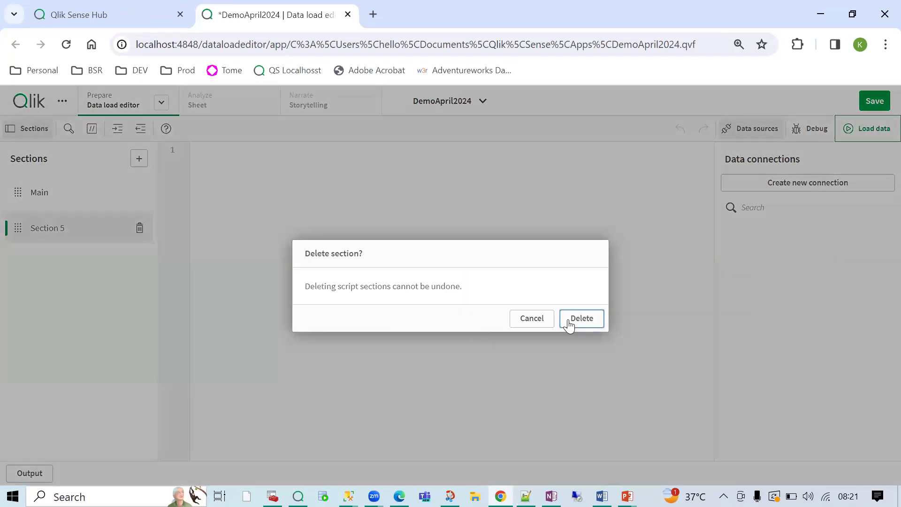
left_click(533, 318)
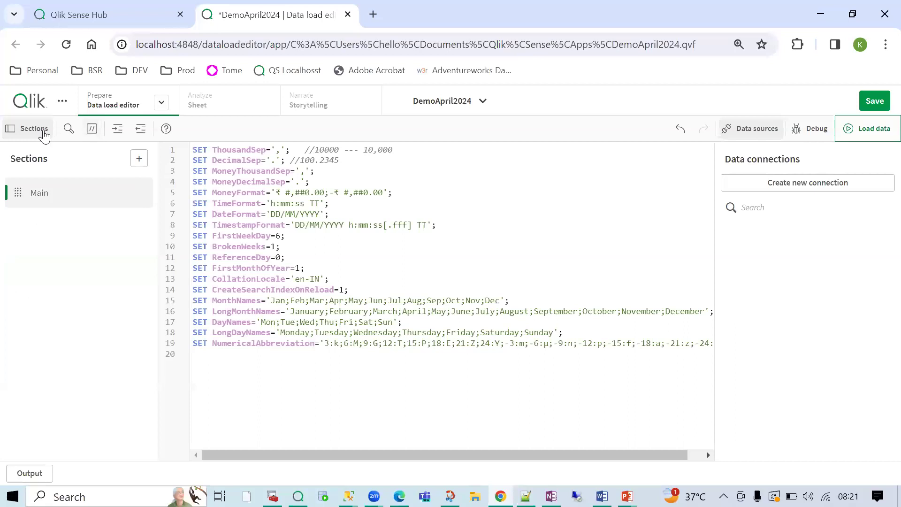
- Toggle the sections list off and back on
left_click(28, 130)
left_click(27, 130)
left_click(32, 123)
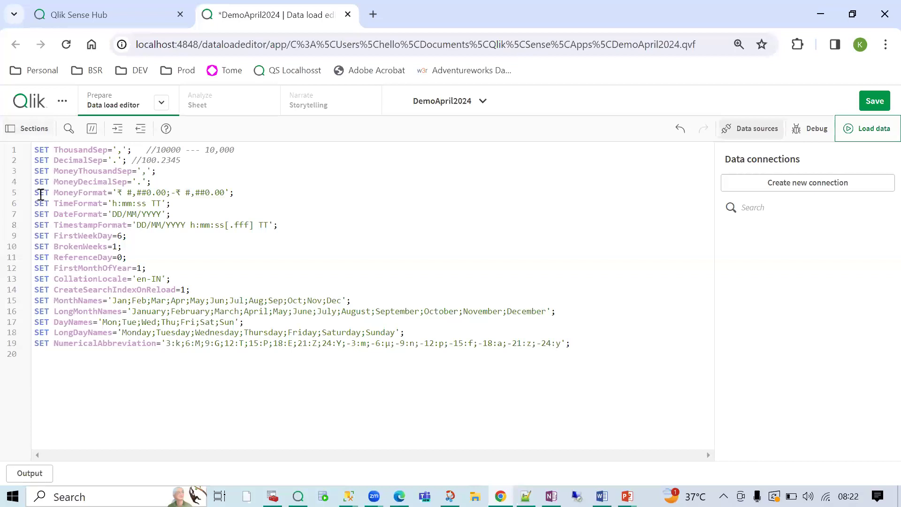
left_click(21, 129)
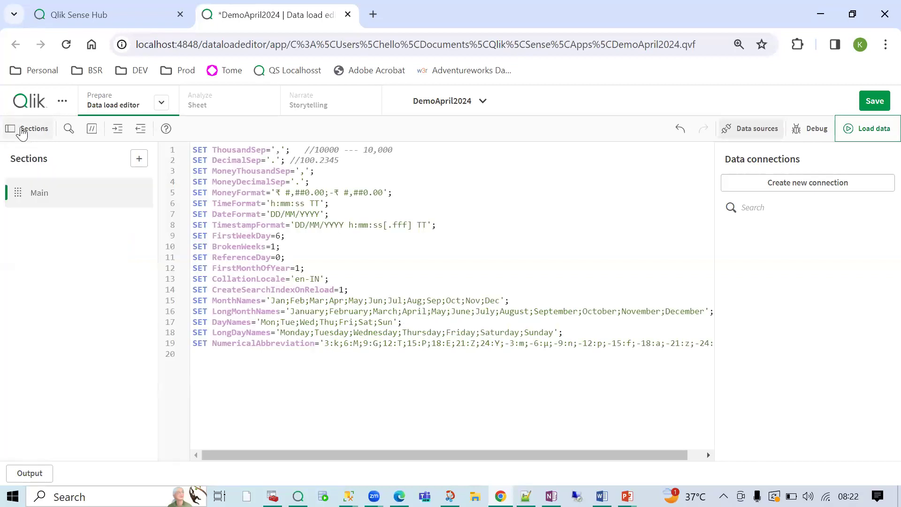
- Set up a script search for 'Day' with 'Days' as the replacement text
left_click(68, 129)
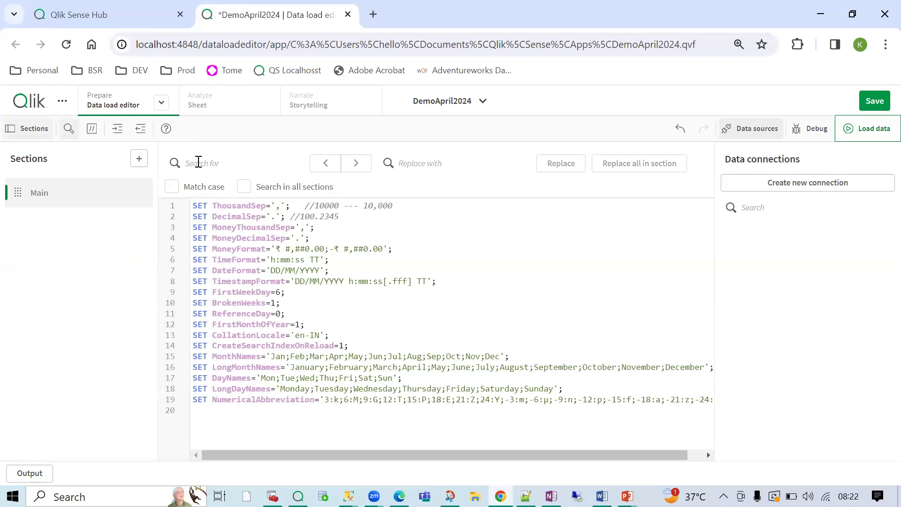
type("Day")
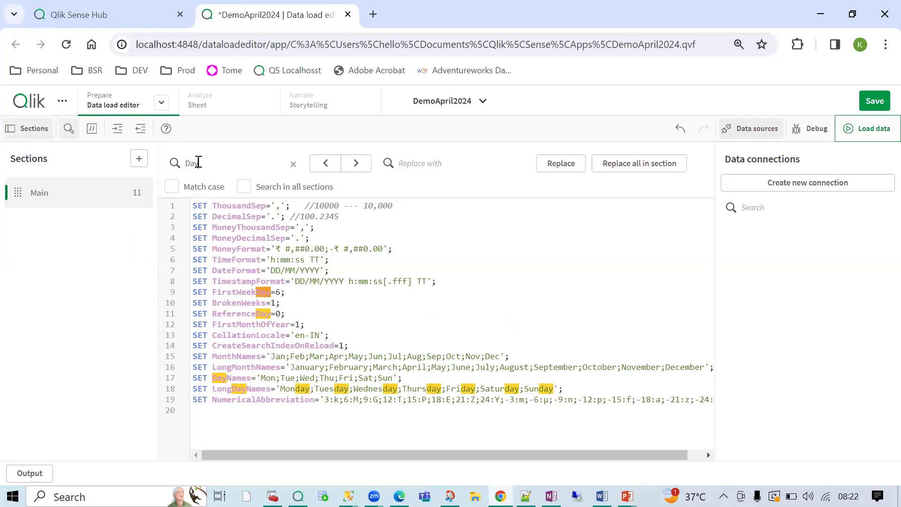
double_click(197, 163)
left_click(243, 187)
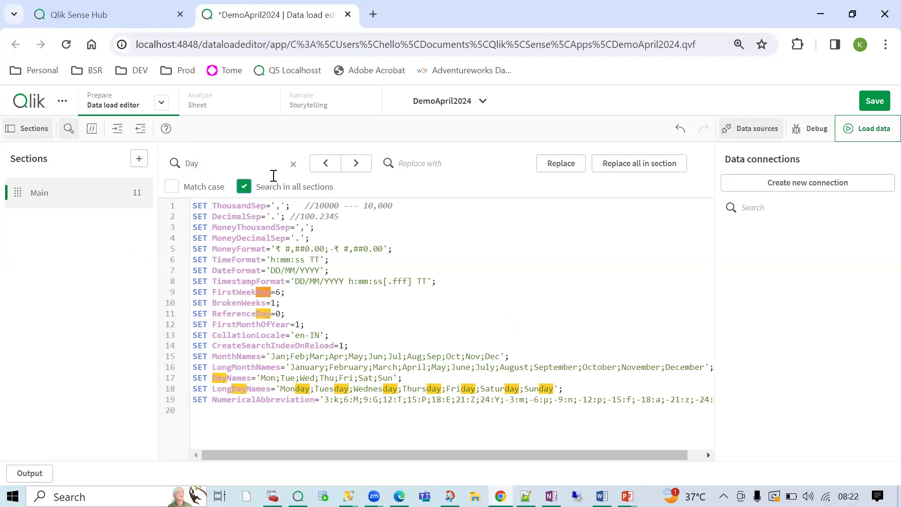
left_click(244, 187)
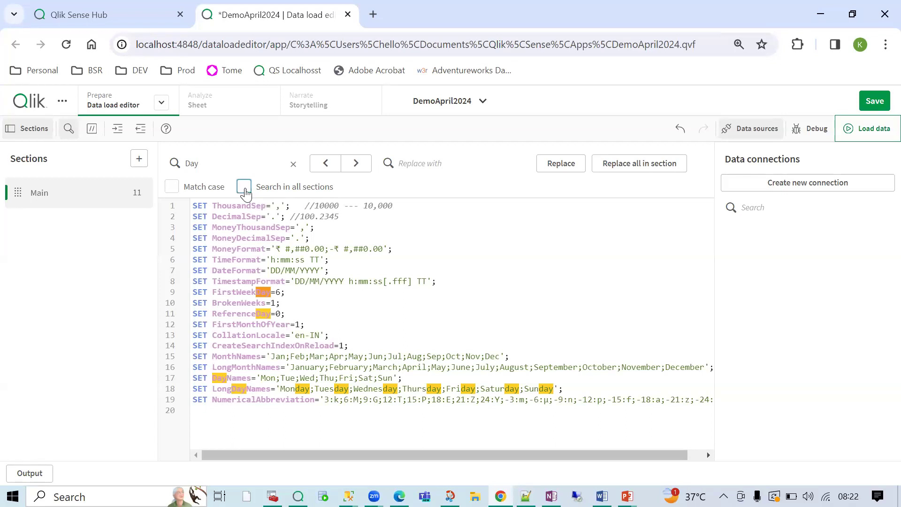
double_click(207, 168)
left_click(205, 166)
left_click(411, 169)
type("Days")
double_click(191, 163)
double_click(414, 165)
left_click(446, 169)
- Replace the first Day with Days, try Replace all, undo it, and close find
left_click(571, 168)
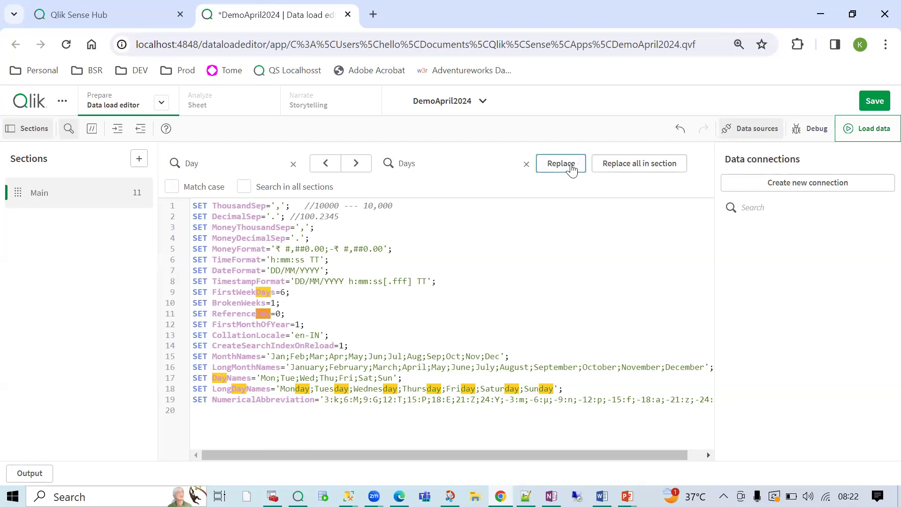
left_click(648, 163)
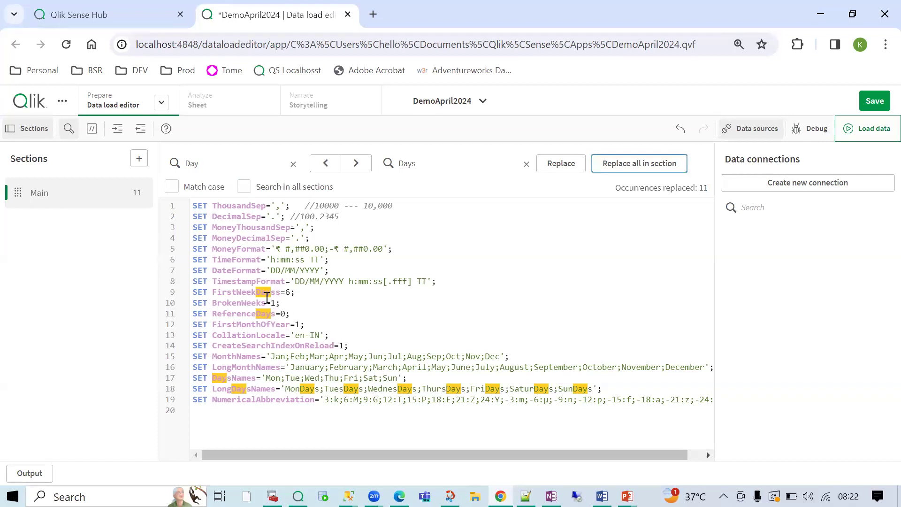
double_click(267, 296)
left_click(266, 297)
left_click(378, 263)
key("ctrl+z")
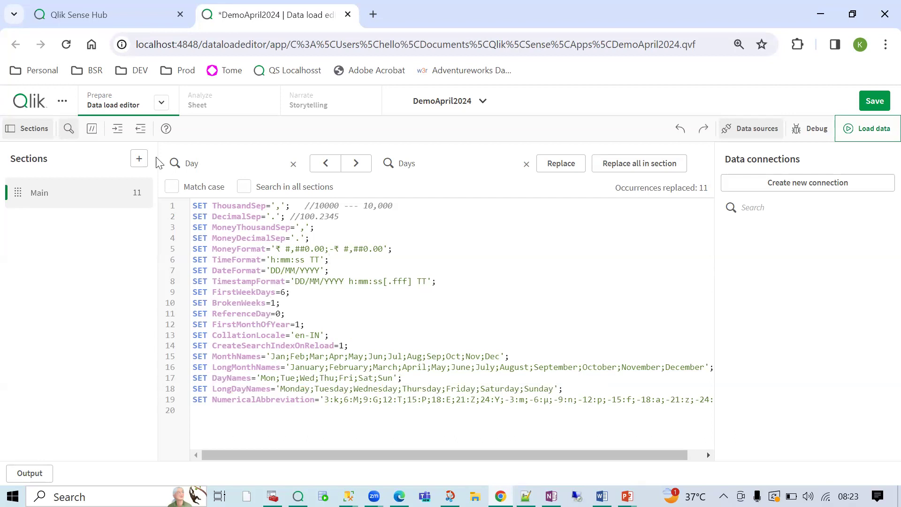
left_click(68, 130)
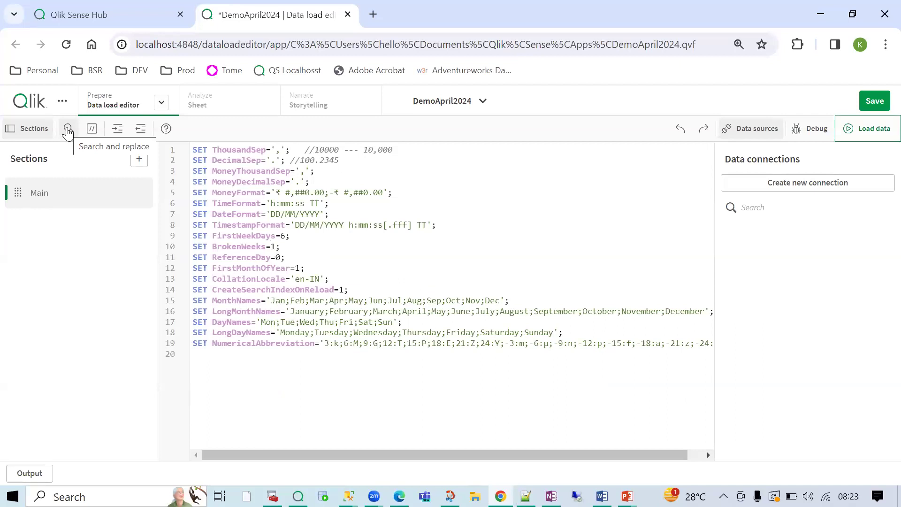
left_click_drag(296, 361, 179, 127)
left_click(118, 130)
left_click(119, 129)
left_click(119, 130)
left_click(118, 129)
left_click(119, 130)
left_click(119, 131)
left_click(118, 130)
left_click(118, 130)
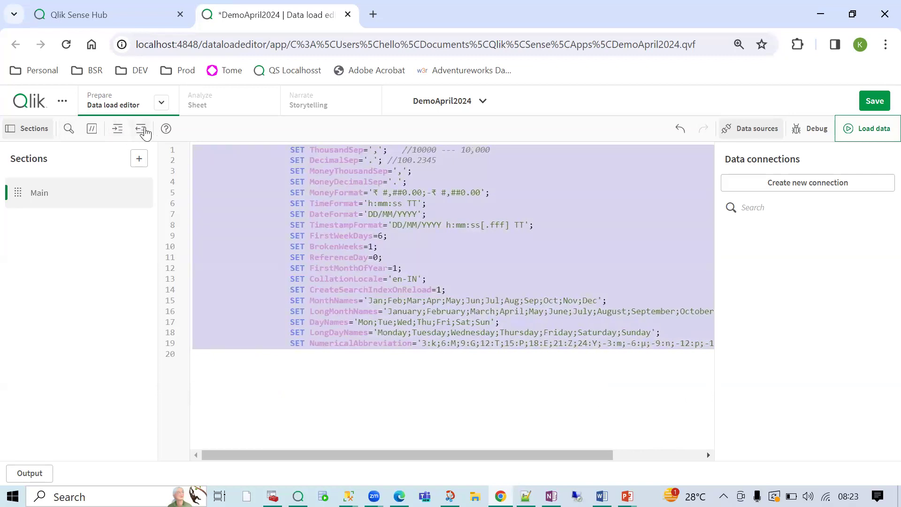
left_click(143, 131)
left_click(143, 131)
left_click(143, 132)
left_click(143, 132)
left_click(144, 132)
left_click(143, 131)
left_click(143, 132)
left_click(143, 132)
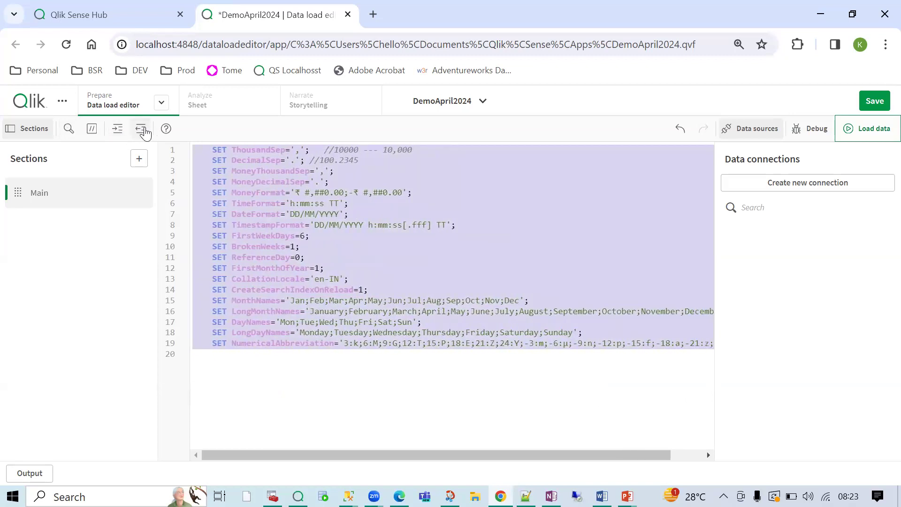
left_click(143, 131)
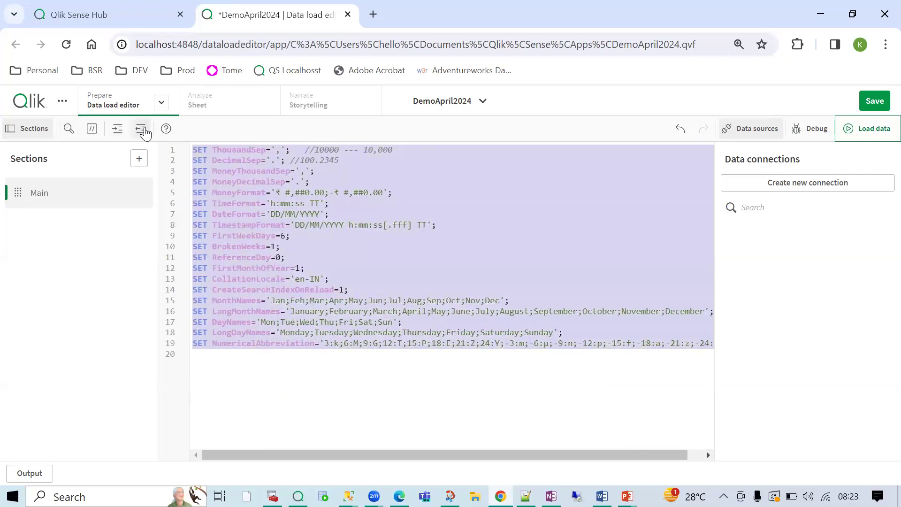
left_click(318, 254)
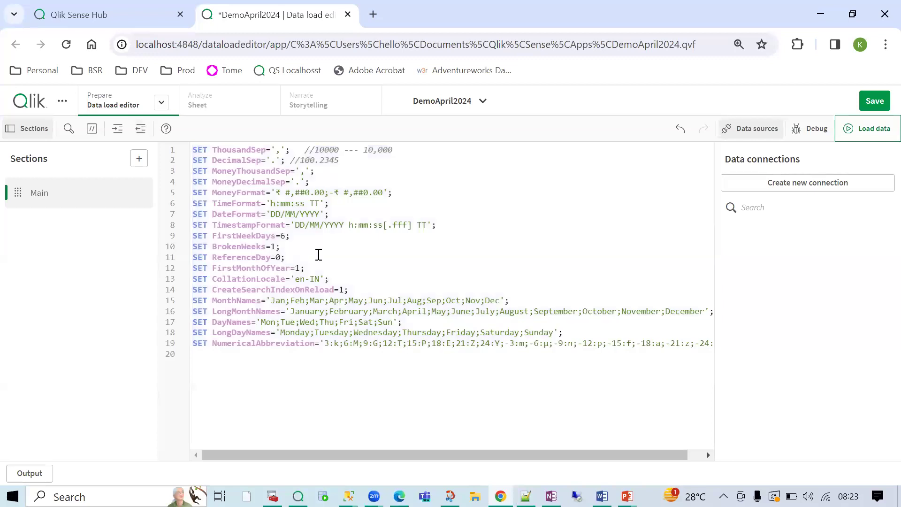
left_click(331, 400)
- Save DemoApril2024 with the edited Main load script
left_click(874, 101)
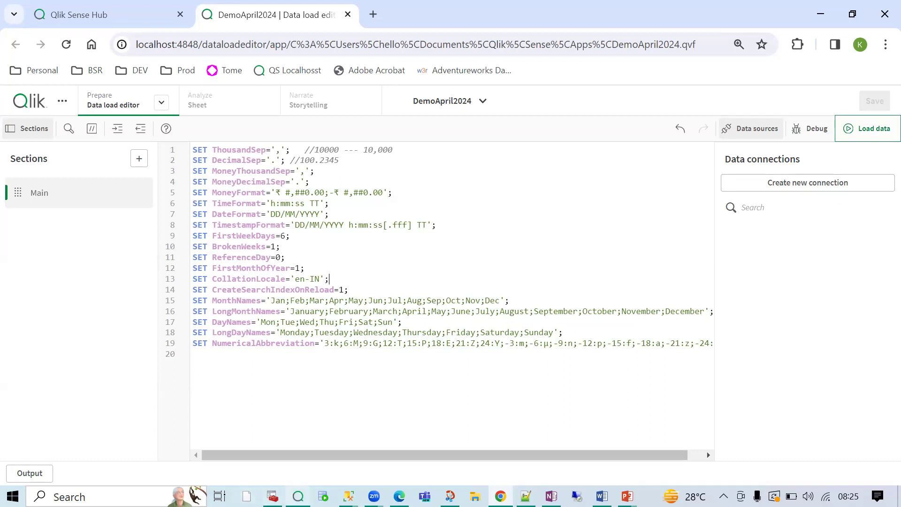
- Switch to the SQLQuery2.sql window and settle on the AdventureWorks_OLTP database
mouse_move(348, 496)
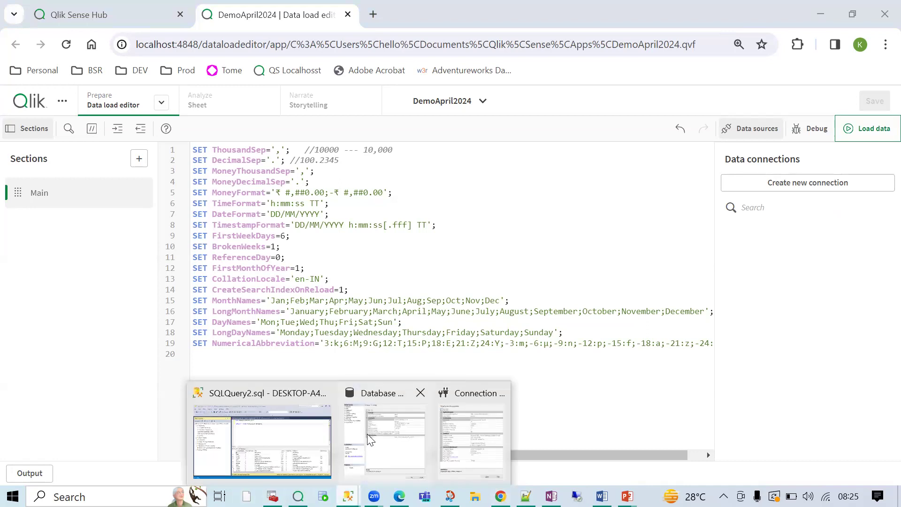
left_click(367, 433)
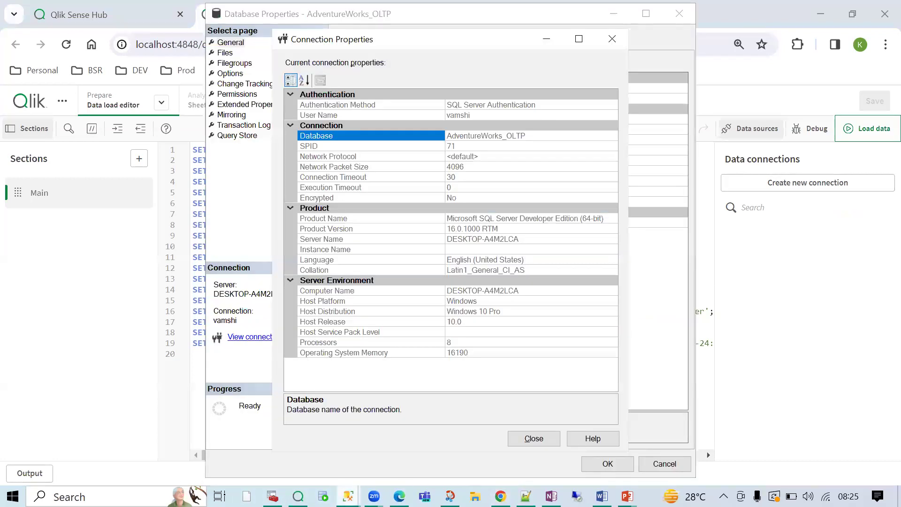
mouse_move(348, 496)
left_click(247, 448)
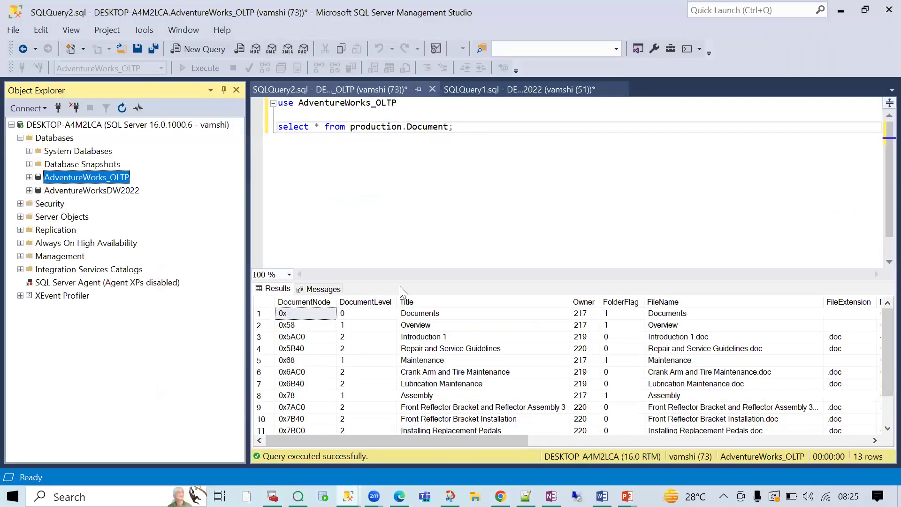
left_click(480, 217)
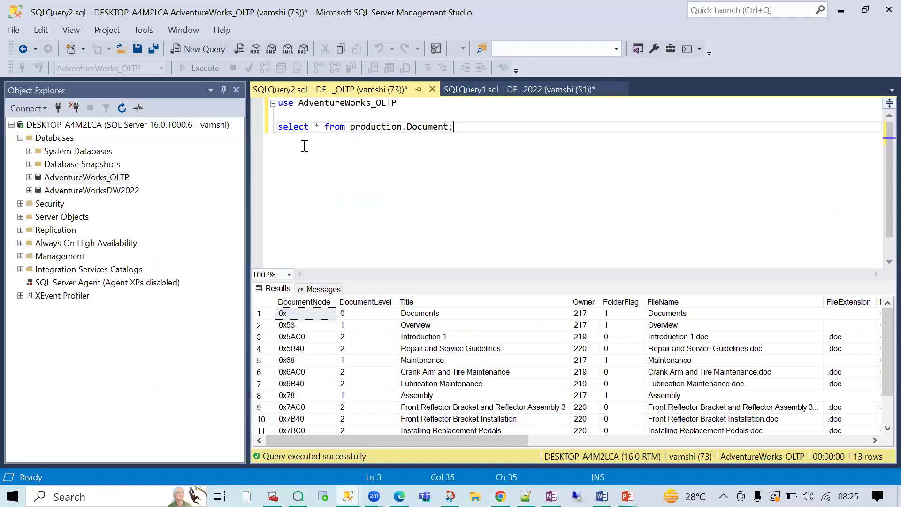
left_click(71, 178)
left_click(75, 190)
left_click(75, 179)
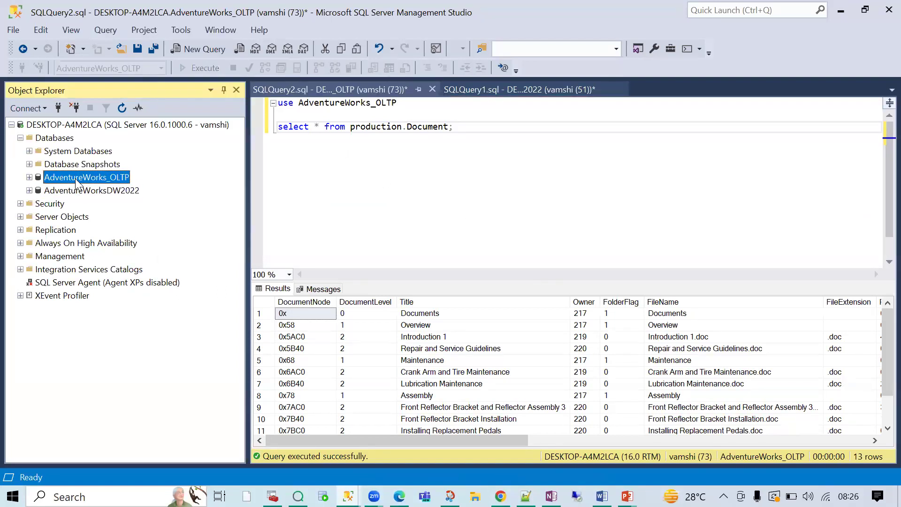
left_click(84, 192)
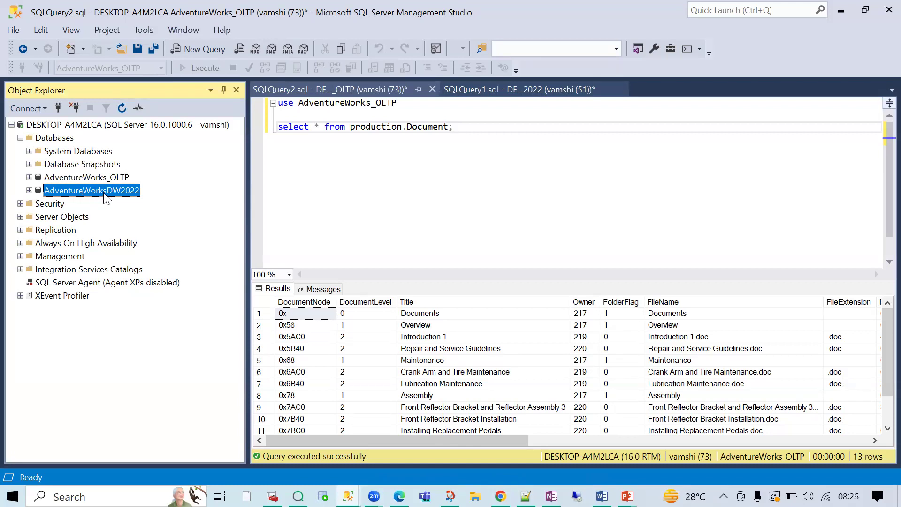
left_click(103, 173)
left_click(104, 192)
left_click(100, 179)
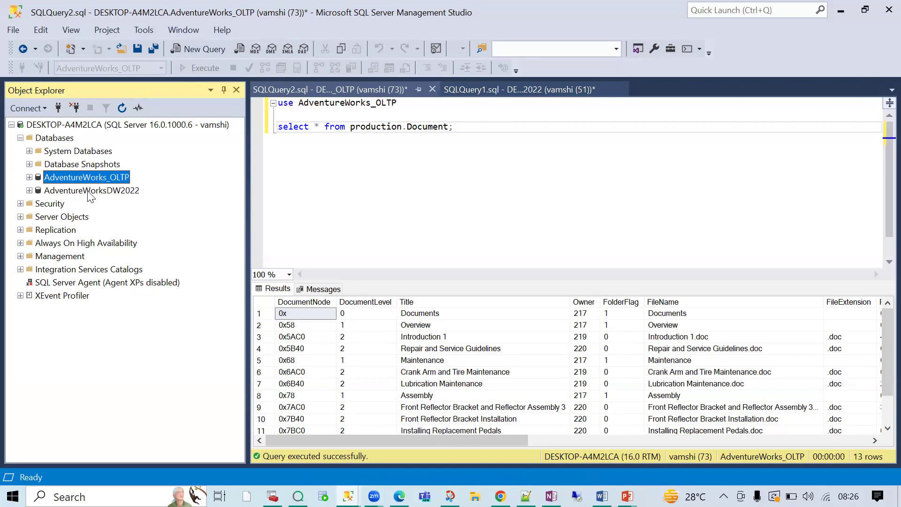
left_click(105, 191)
left_click(259, 189)
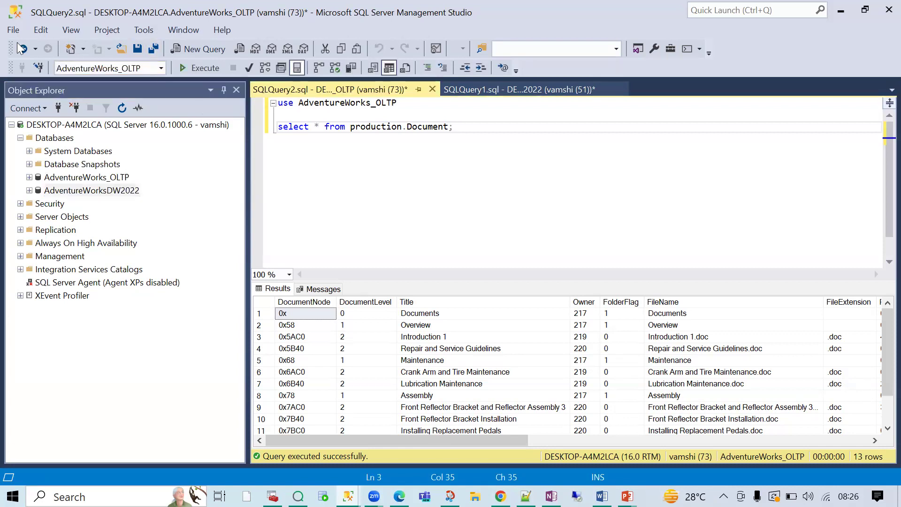
left_click(95, 177)
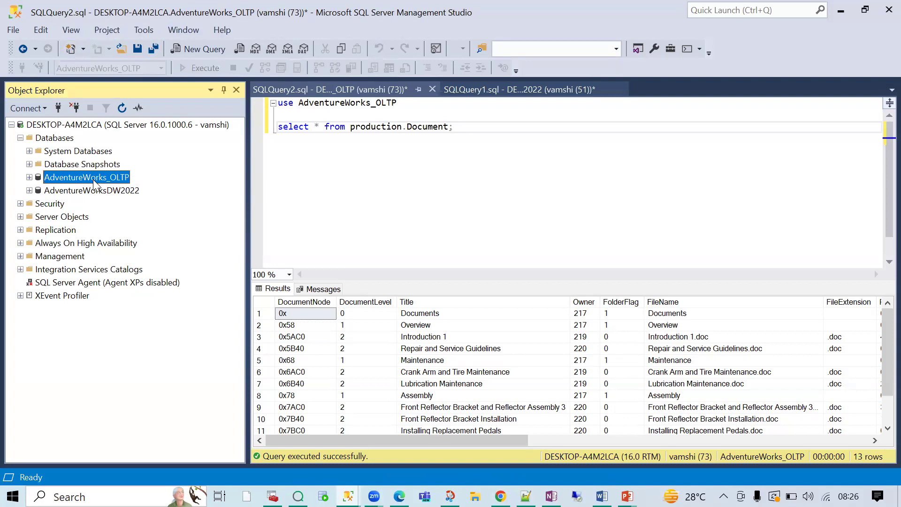
- Expand AdventureWorks_OLTP's tables and select Sales.SalesOrderDetail
left_click(30, 178)
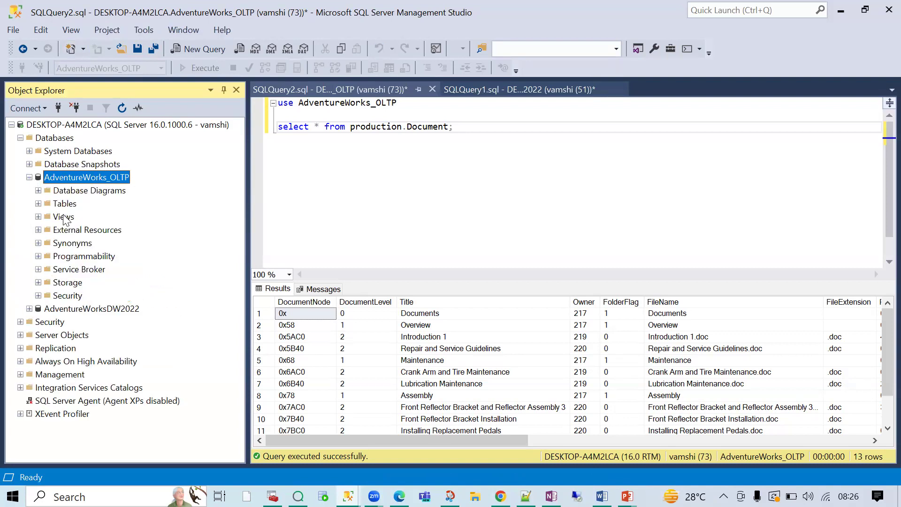
left_click(38, 204)
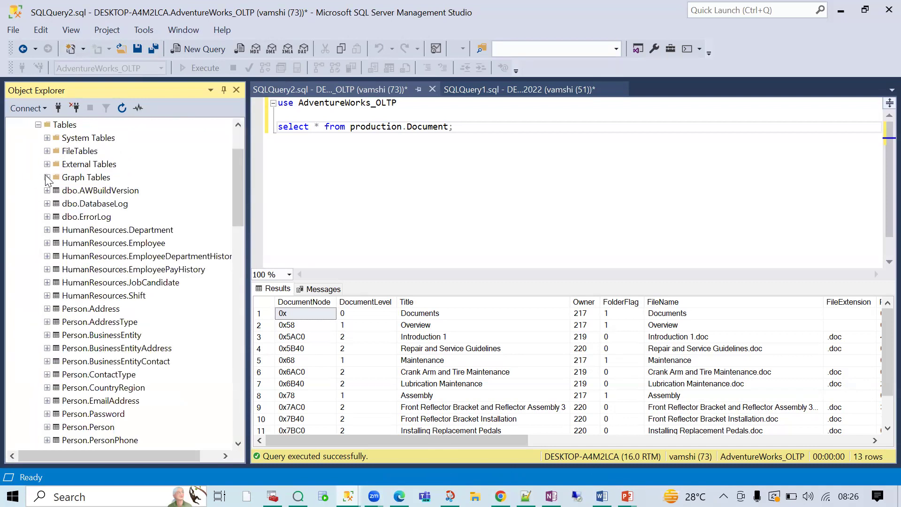
scroll(96, 324, "down", 11)
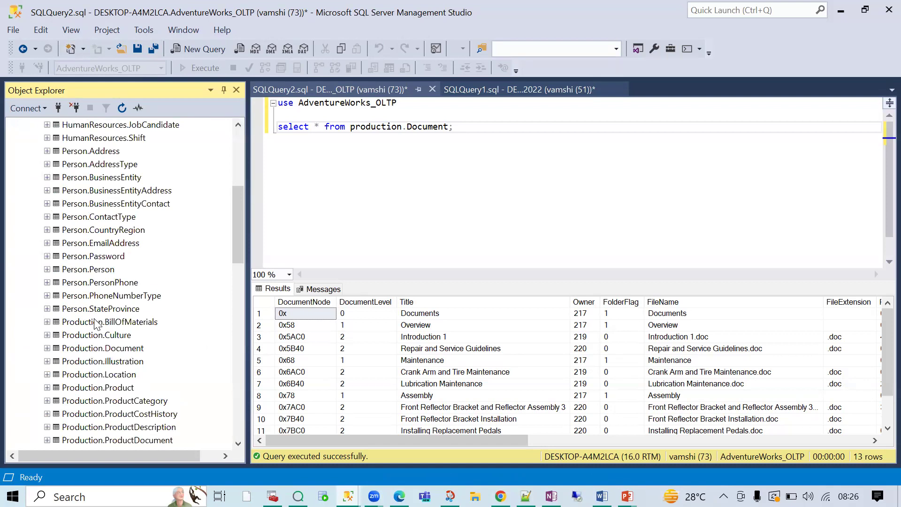
scroll(96, 323, "down", 9)
scroll(96, 324, "up", 11)
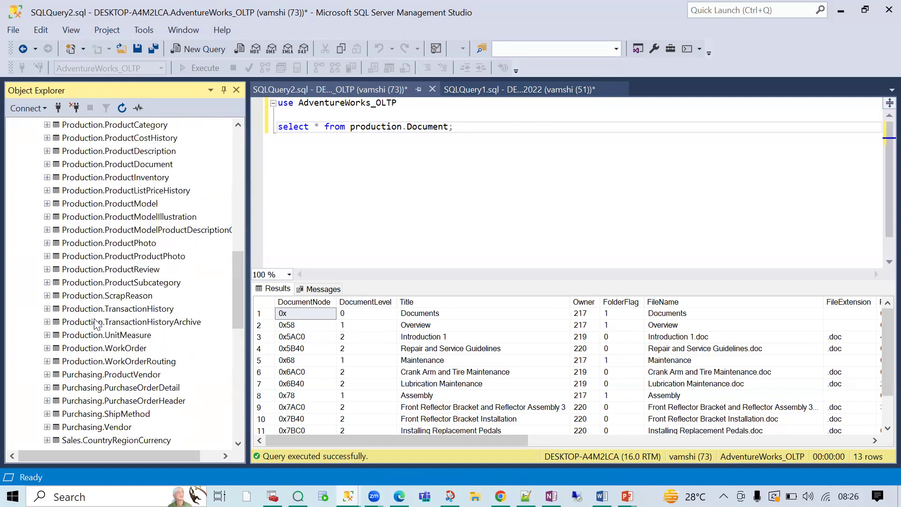
scroll(96, 324, "up", 9)
scroll(97, 323, "down", 17)
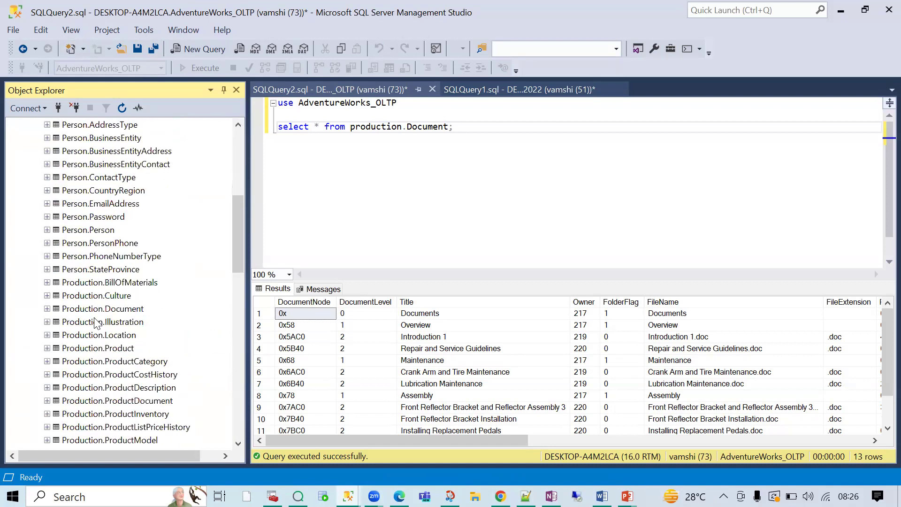
scroll(97, 323, "down", 3)
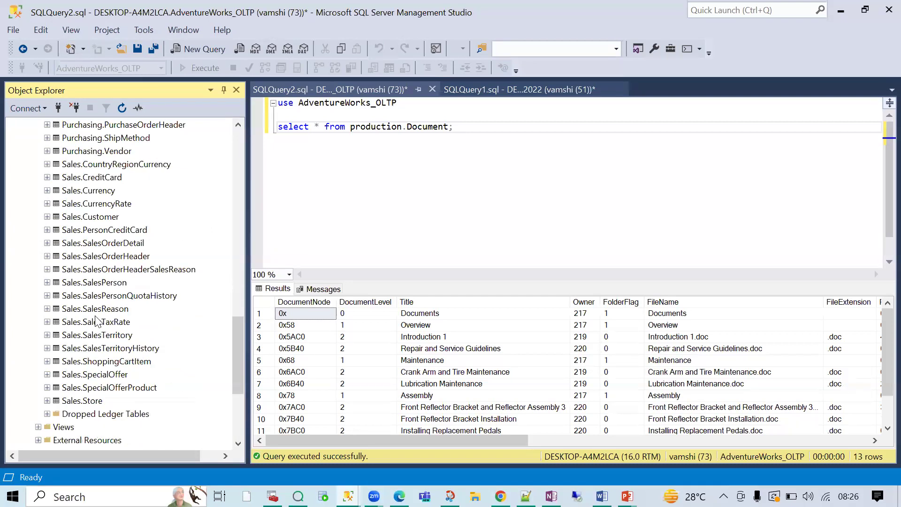
scroll(99, 332, "down", 1)
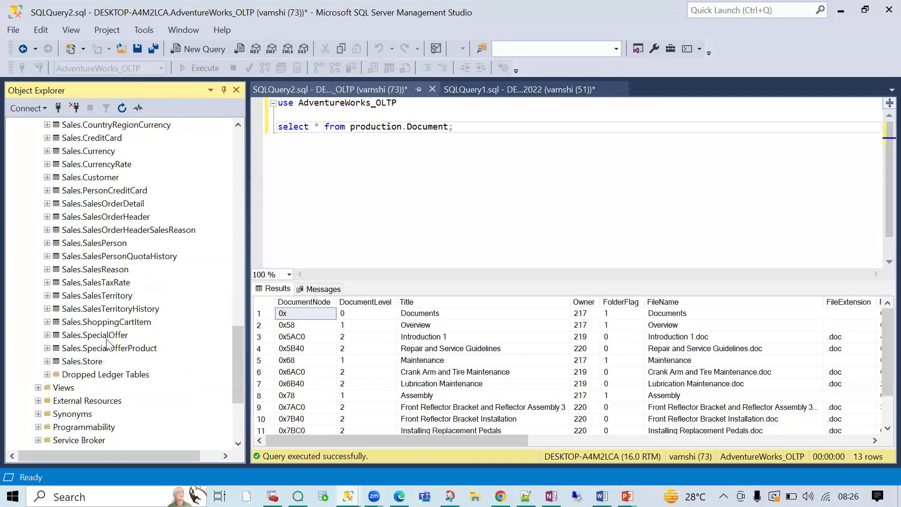
scroll(107, 270, "up", 3)
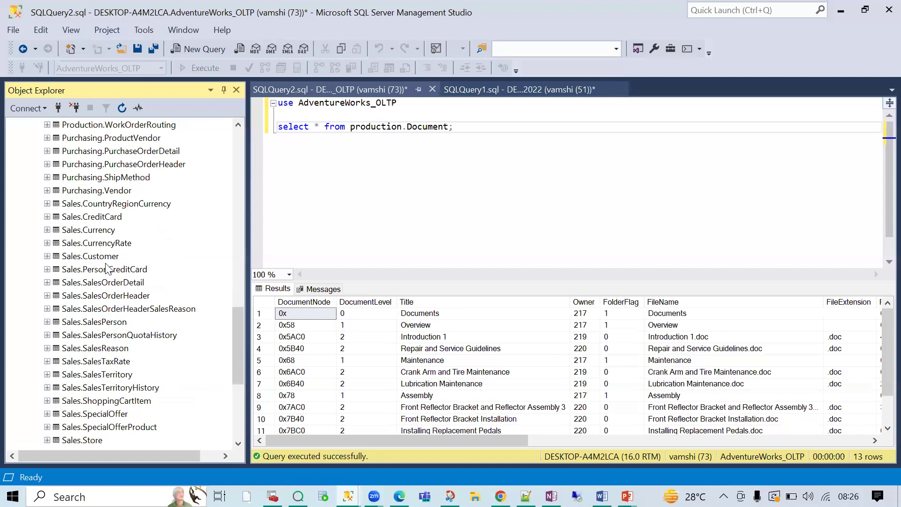
left_click(121, 322)
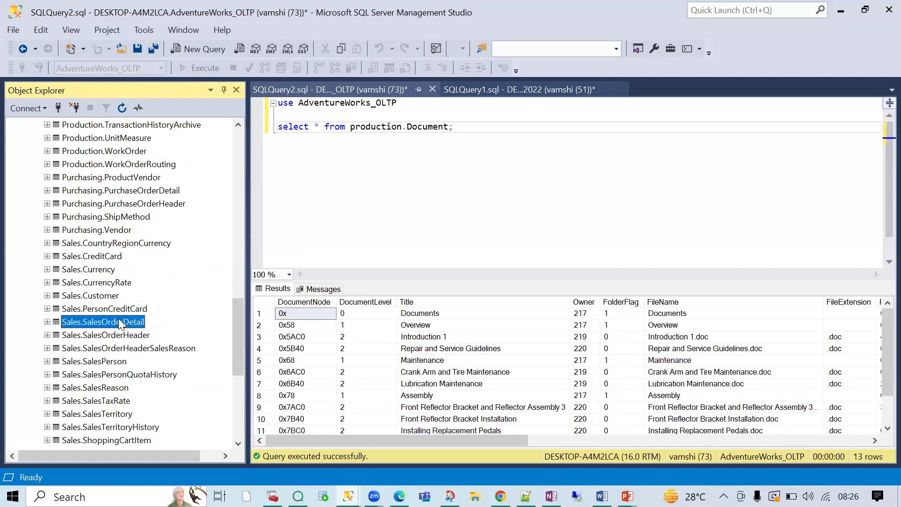
- Generate and run a Select Top 1000 Rows query for Sales.SalesOrderDetail
right_click(127, 323)
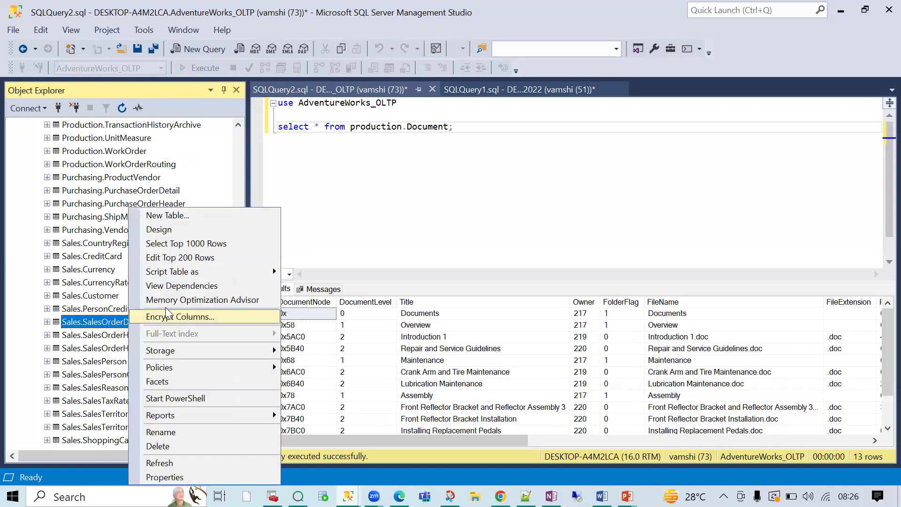
left_click(191, 244)
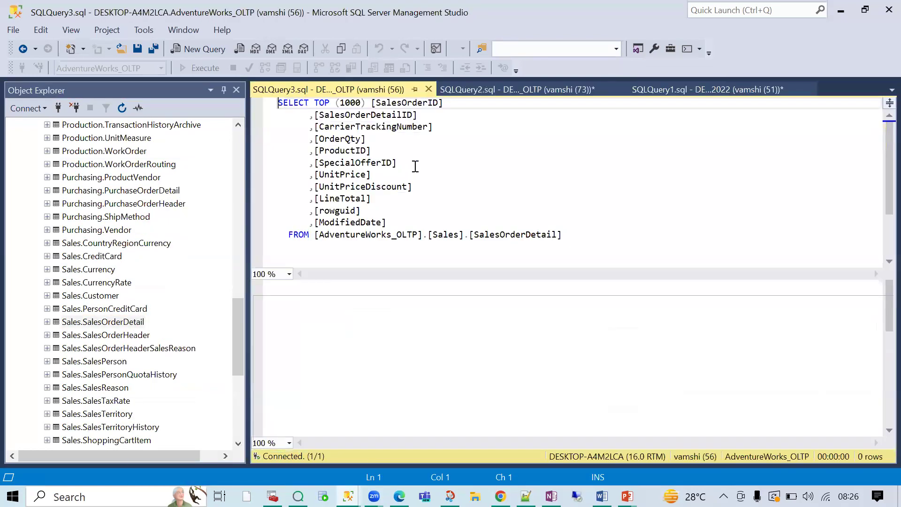
key("ctrl+a")
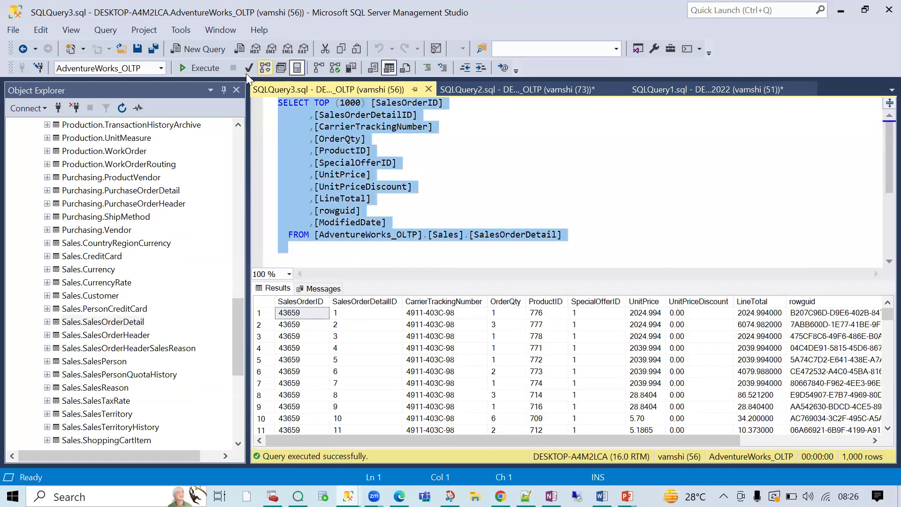
left_click(193, 74)
- Remove TOP (1000) from the SELECT line and review the query text
left_click(397, 187)
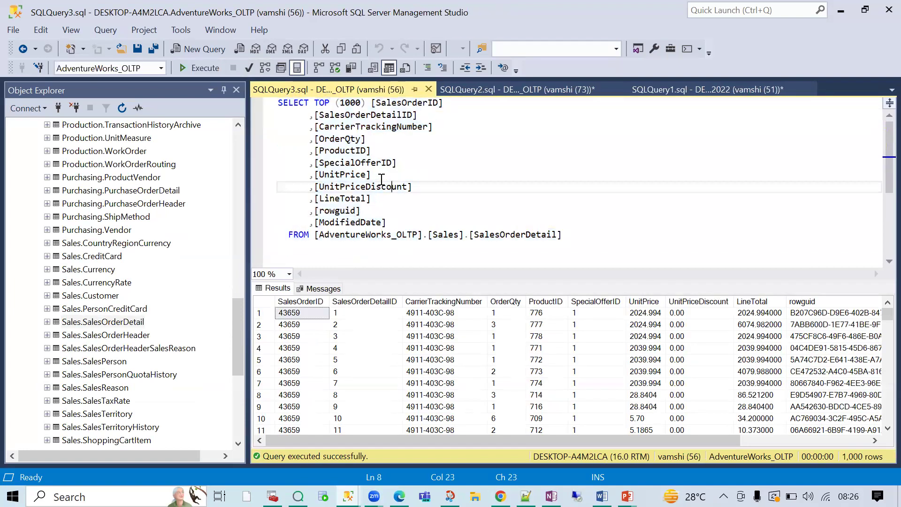
left_click_drag(315, 103, 371, 103)
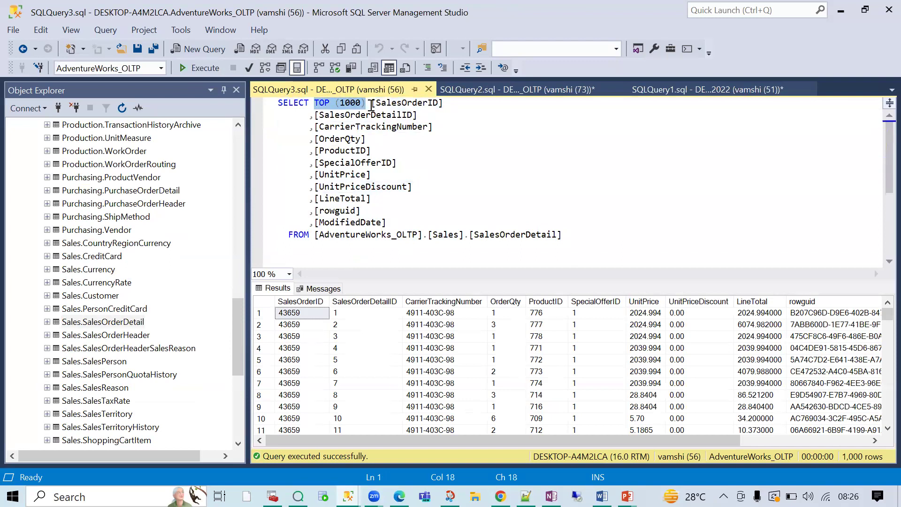
key("Delete")
left_click_drag(326, 249, 241, 90)
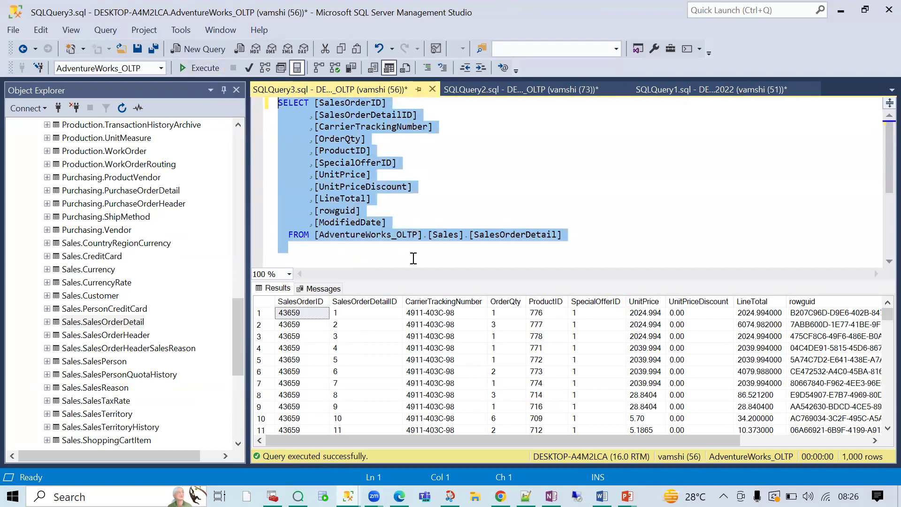
left_click(394, 250)
double_click(506, 235)
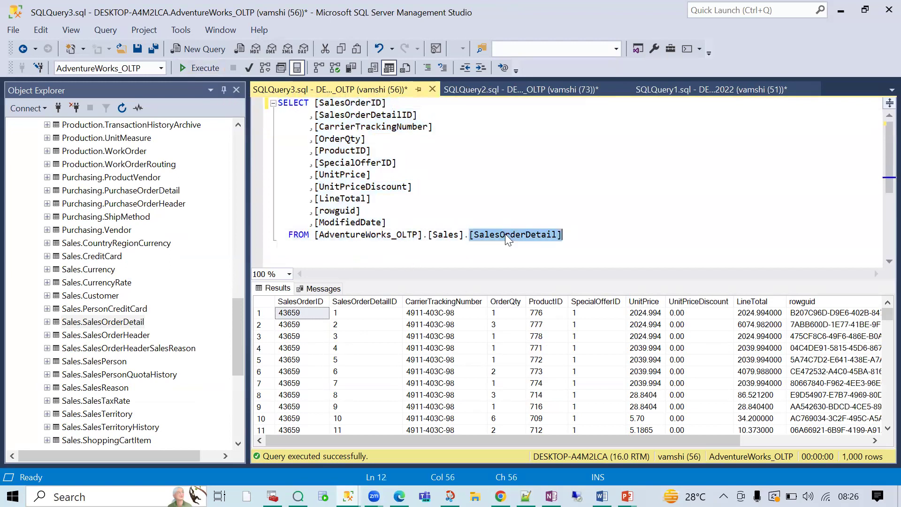
left_click(446, 247)
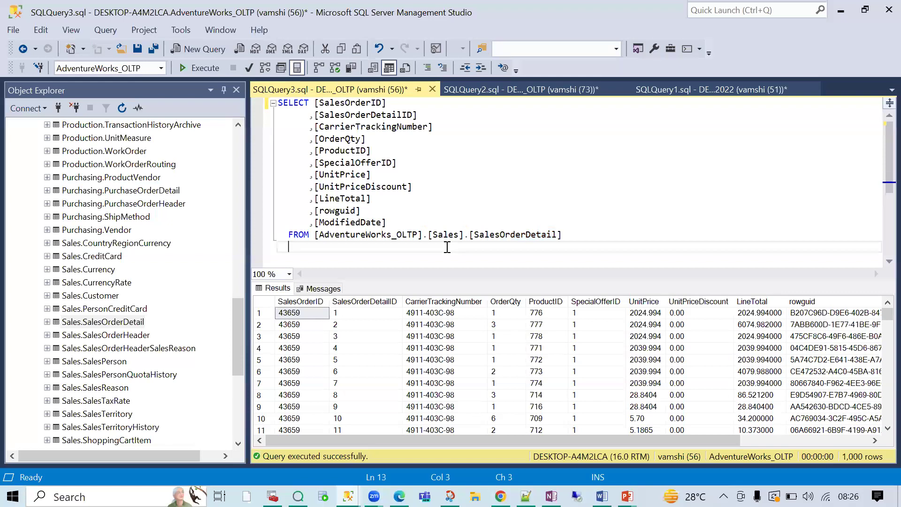
left_click_drag(446, 247, 350, 200)
left_click(516, 237)
left_click_drag(565, 235, 337, 222)
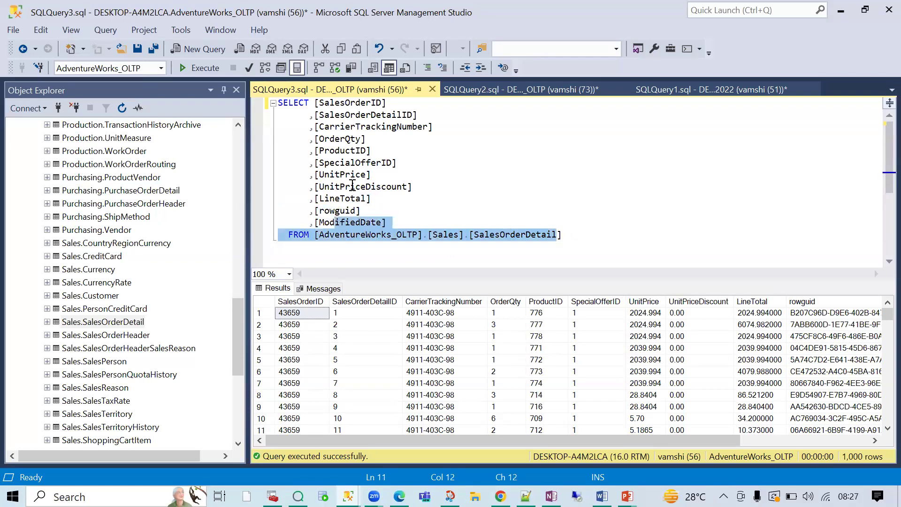
left_click_drag(277, 103, 368, 255)
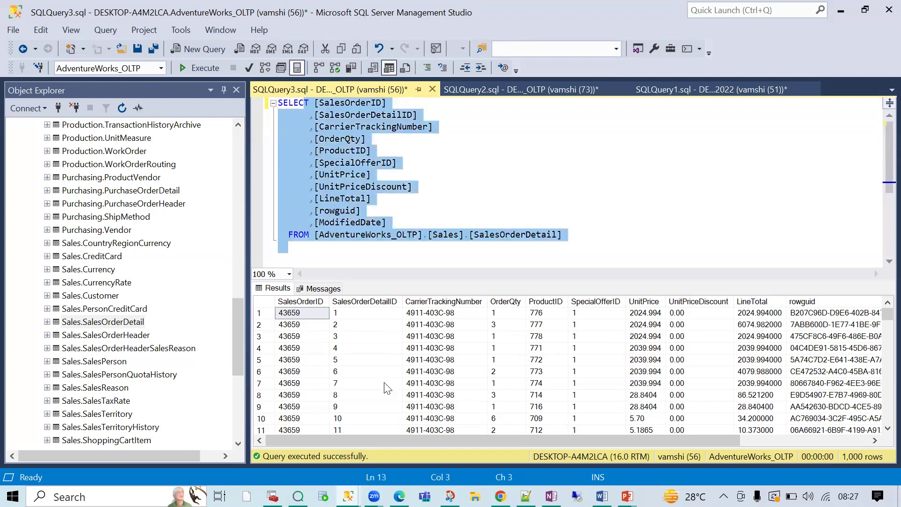
- Browse the 1,000-row SalesOrderDetail results grid
left_click(377, 324)
scroll(389, 413, "down", 1)
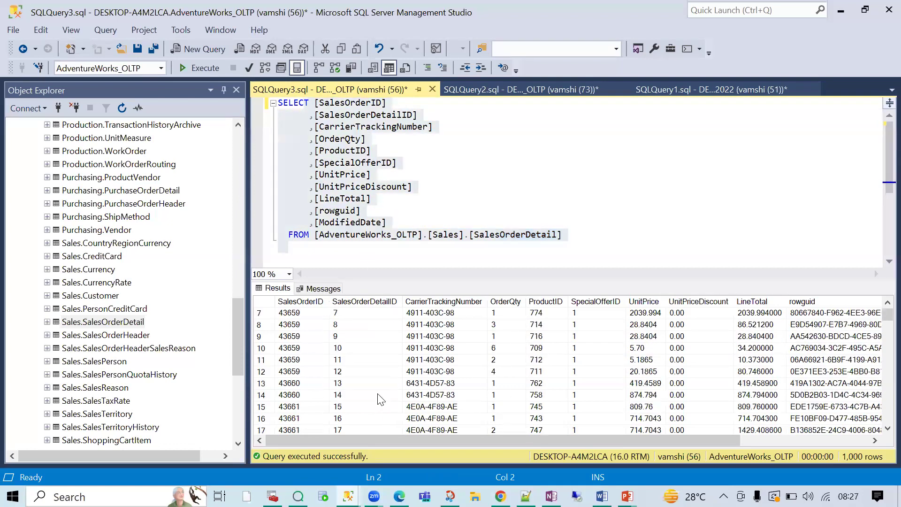
scroll(382, 403, "down", 3)
scroll(298, 319, "up", 4)
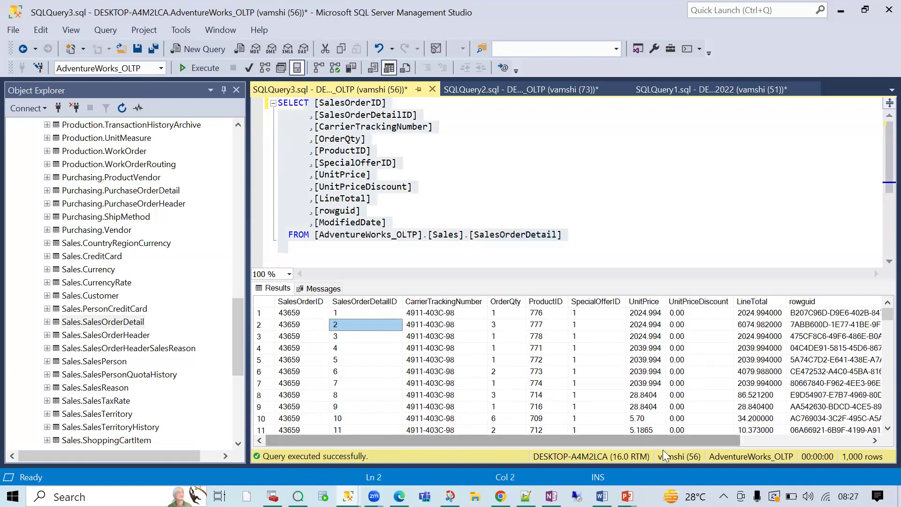
right_click(453, 311)
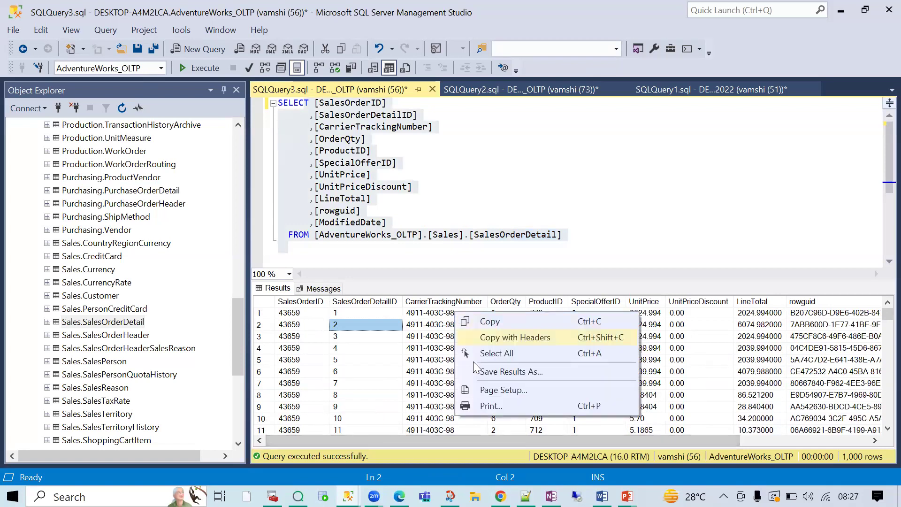
left_click(383, 337)
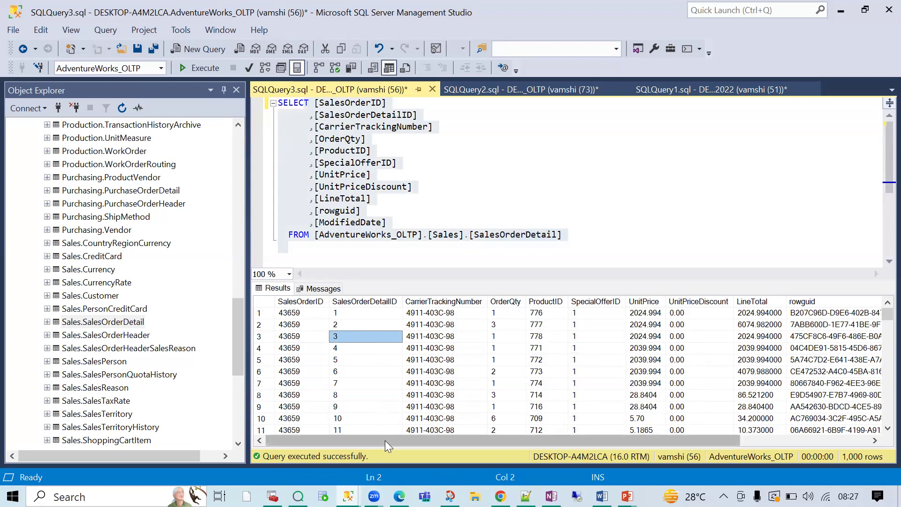
left_click_drag(393, 441, 643, 443)
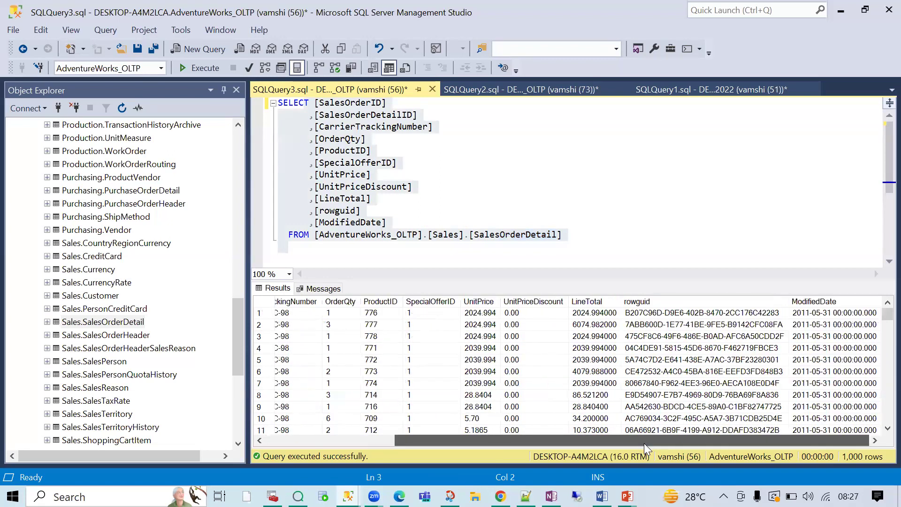
left_click_drag(884, 315, 649, 436)
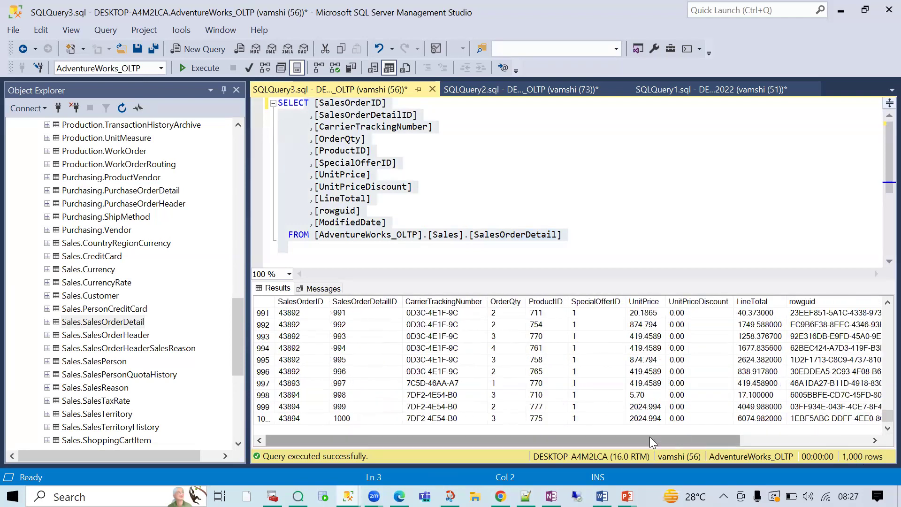
scroll(291, 389, "up", 3)
scroll(291, 389, "up", 13)
- Look over the FROM line and the full query text once more
left_click(501, 234)
double_click(501, 234)
left_click(495, 248)
key("ctrl+a")
left_click(499, 187)
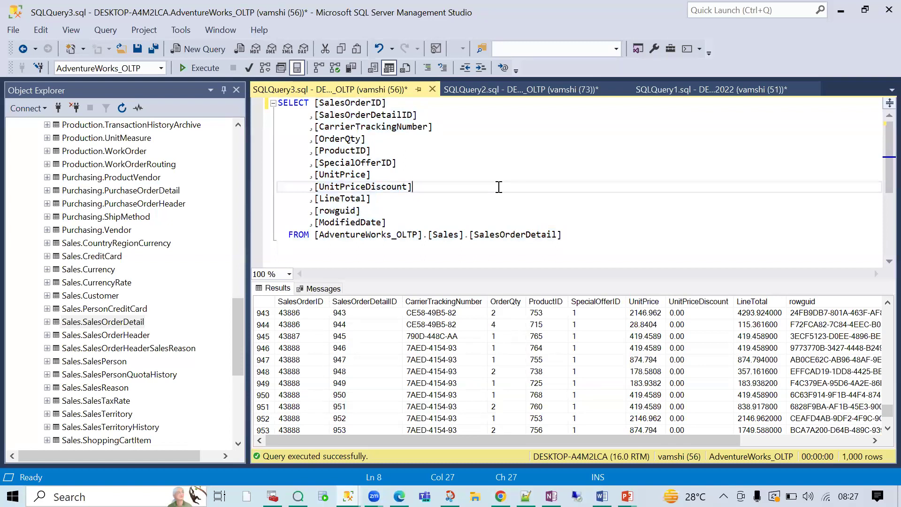
scroll(42, 180, "up", 5)
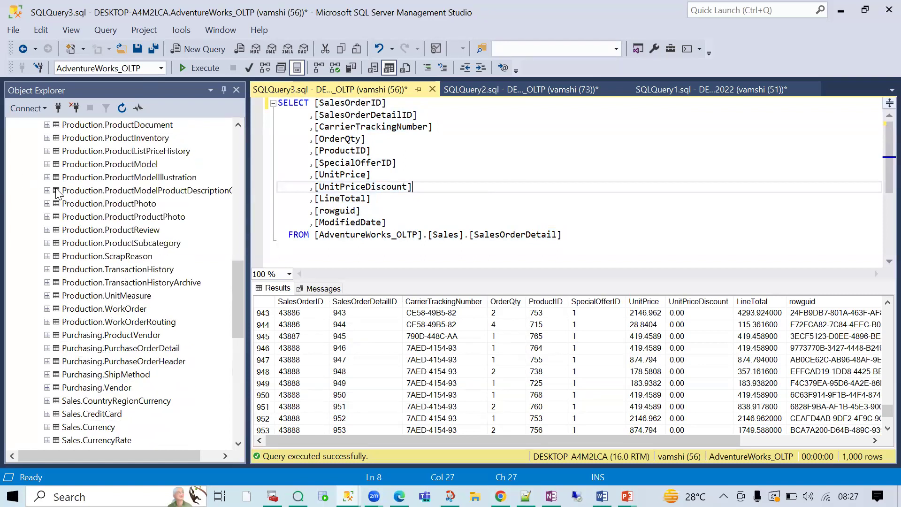
left_click(418, 162)
key("ctrl+a")
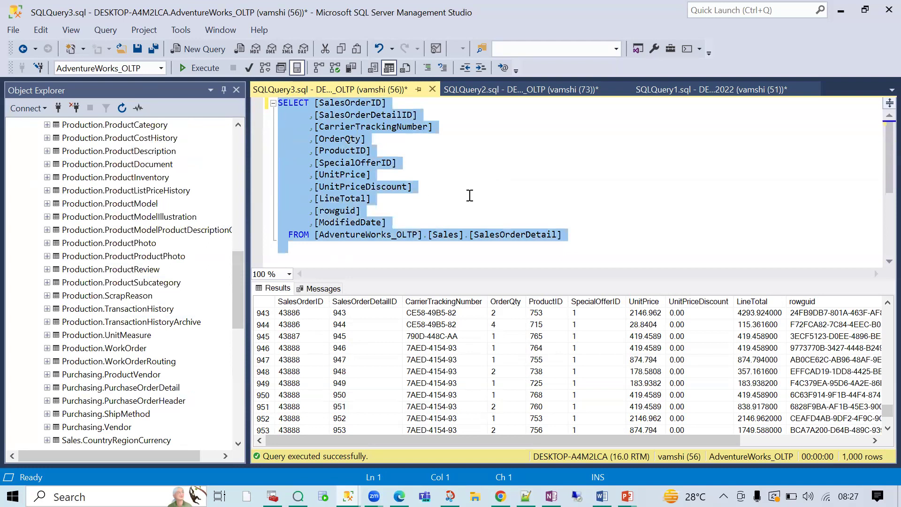
left_click(469, 195)
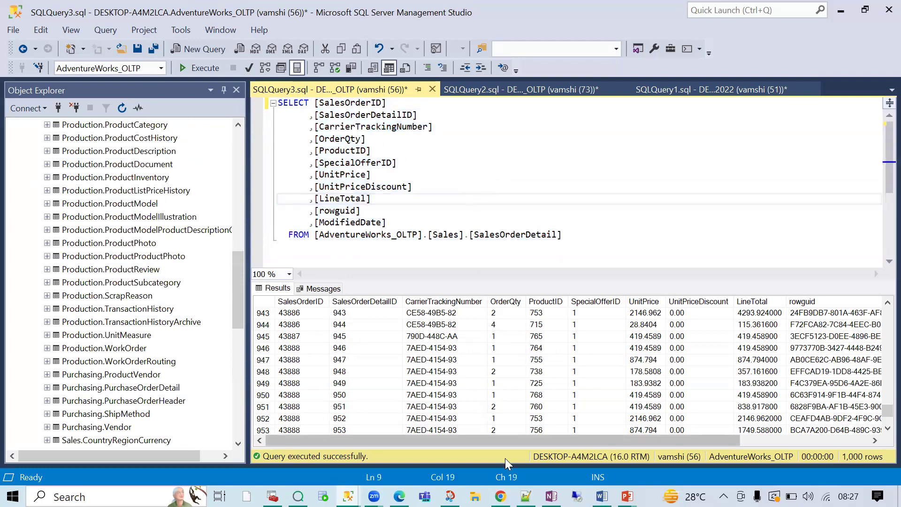
- Return from the browser to Management Studio and collapse AdventureWorks_OLTP in Object Explorer
left_click(502, 495)
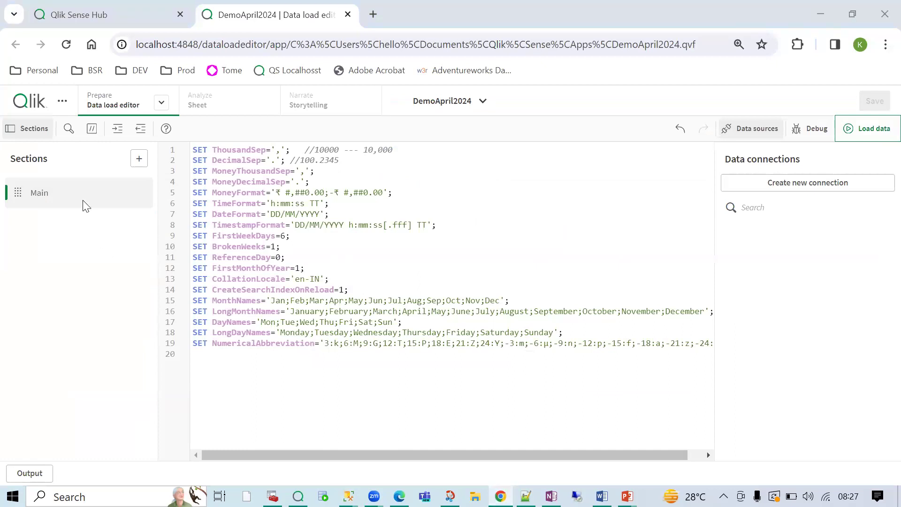
key("alt+Tab")
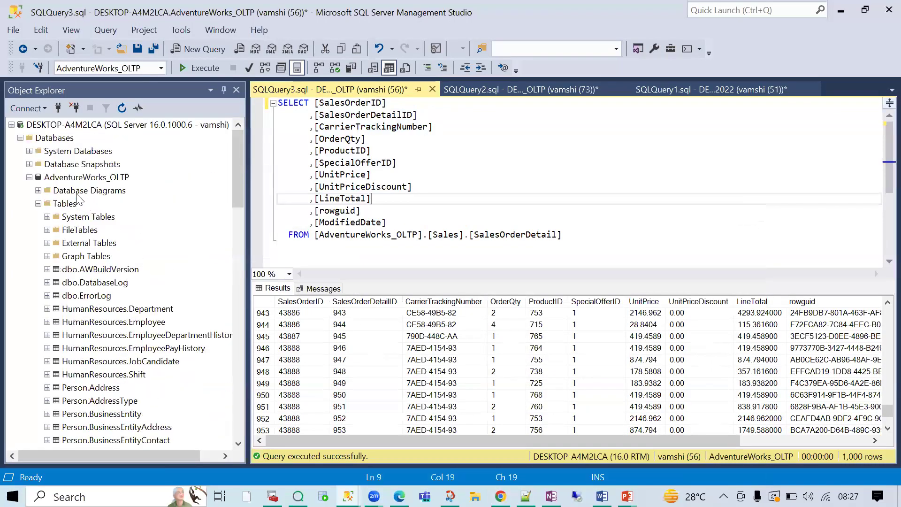
left_click(30, 182)
left_click(29, 178)
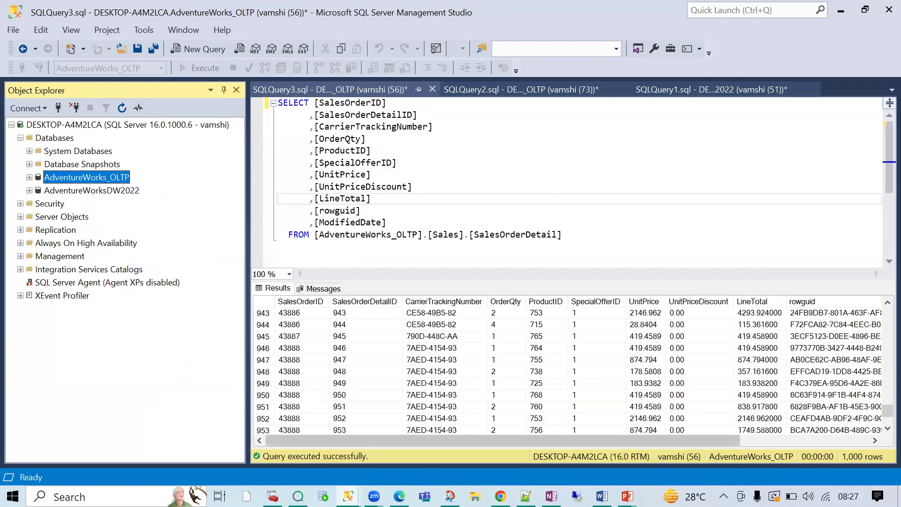
left_click(349, 496)
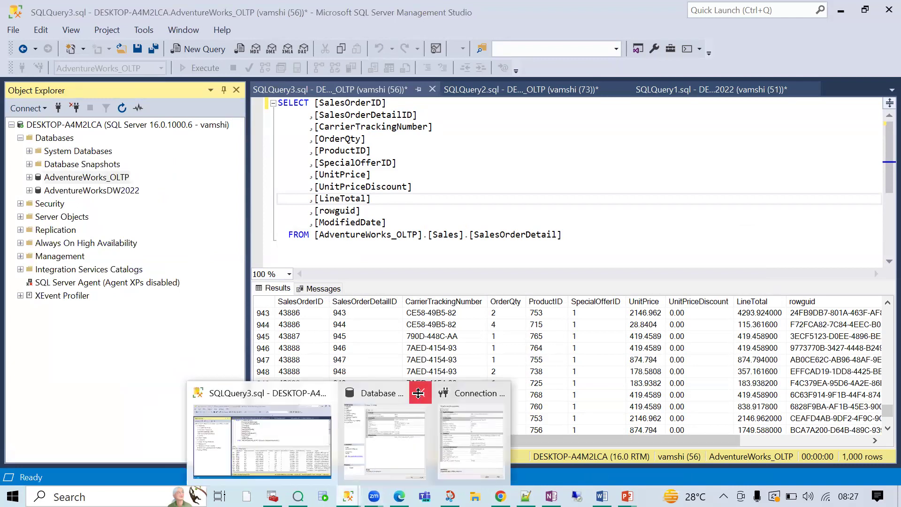
- Close the Connection Properties and Database Properties dialogs left open in SSMS
left_click(471, 431)
left_click(544, 437)
left_click(658, 470)
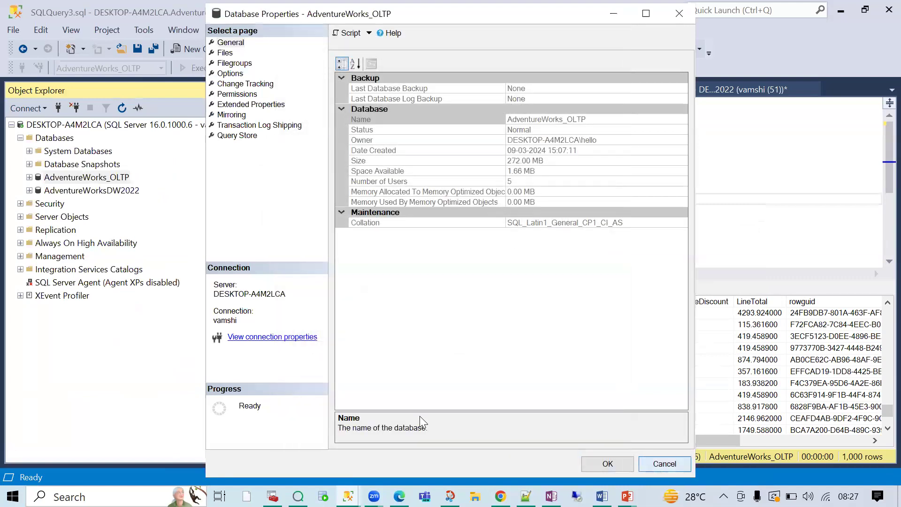
- Open AdventureWorks_OLTP's properties and select its database name in the connection properties
right_click(77, 178)
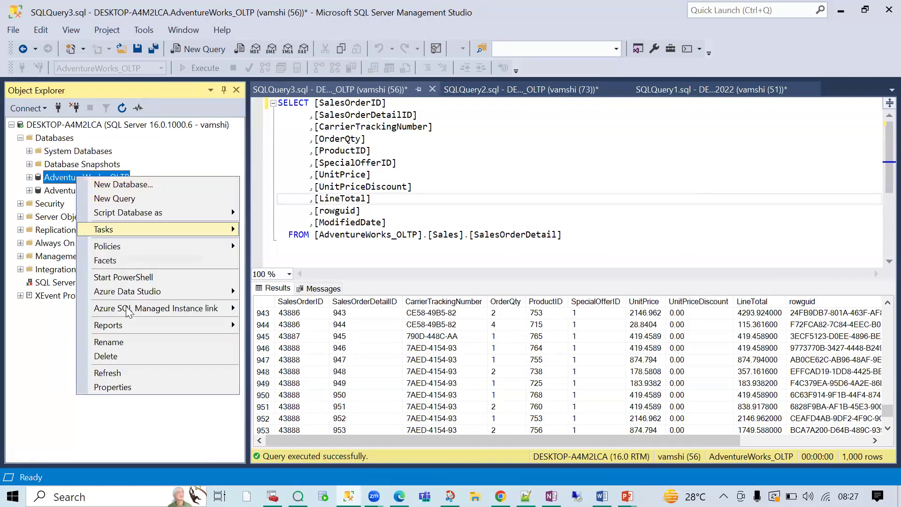
left_click(108, 388)
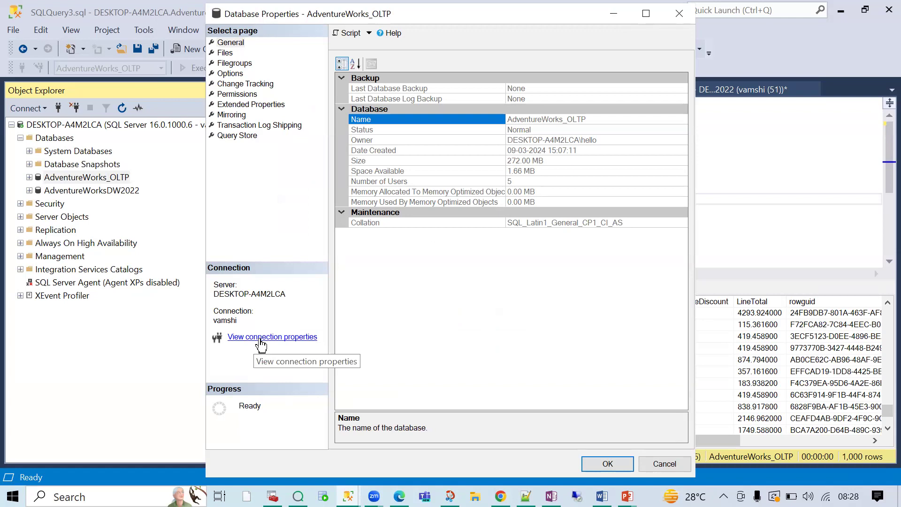
left_click(261, 344)
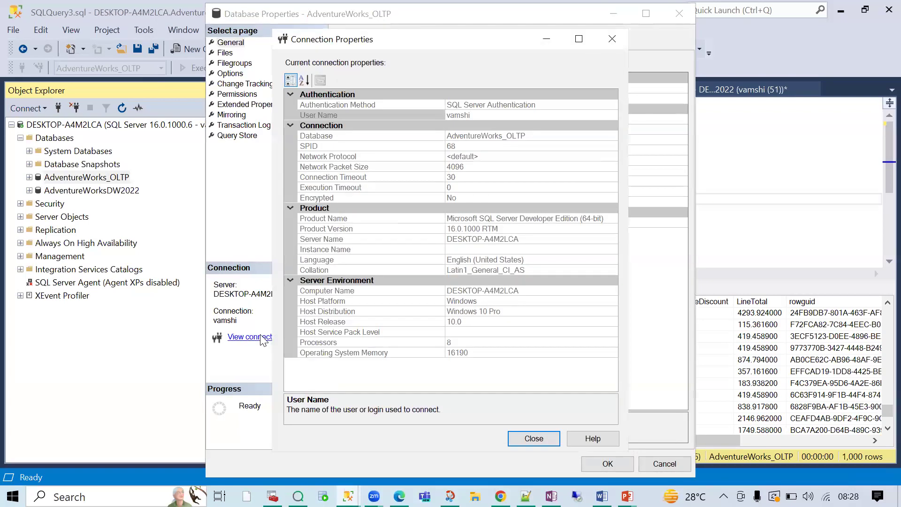
left_click(475, 137)
double_click(473, 136)
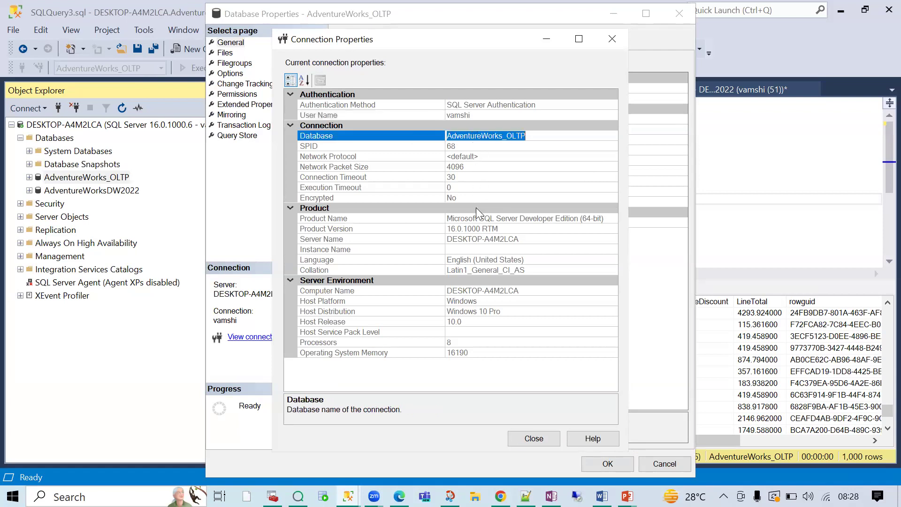
double_click(479, 140)
key("ctrl+c")
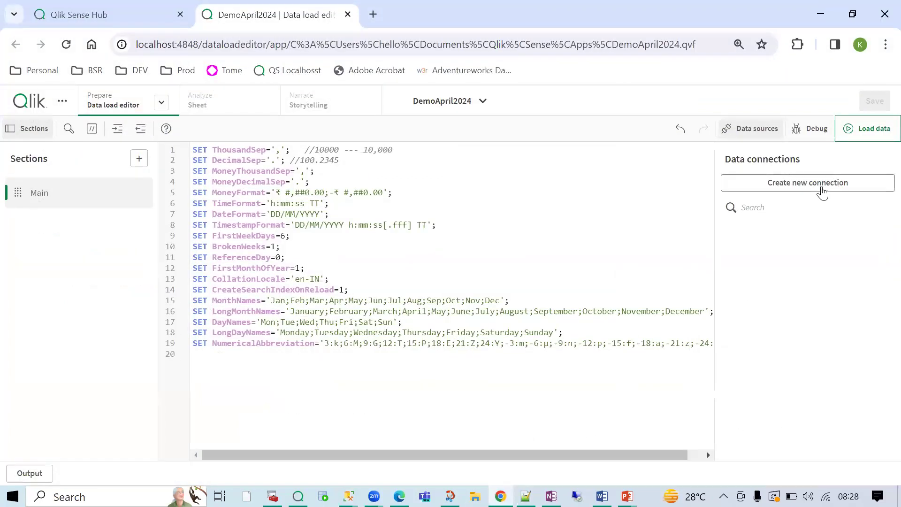
- Create a new data connection with Microsoft SQL Server as the data source
left_click(822, 187)
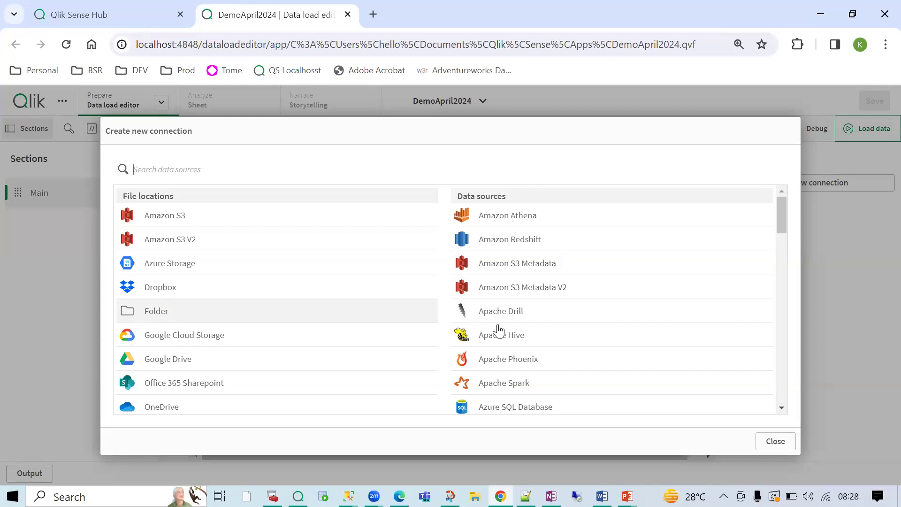
scroll(533, 338, "down", 1)
scroll(535, 351, "down", 4)
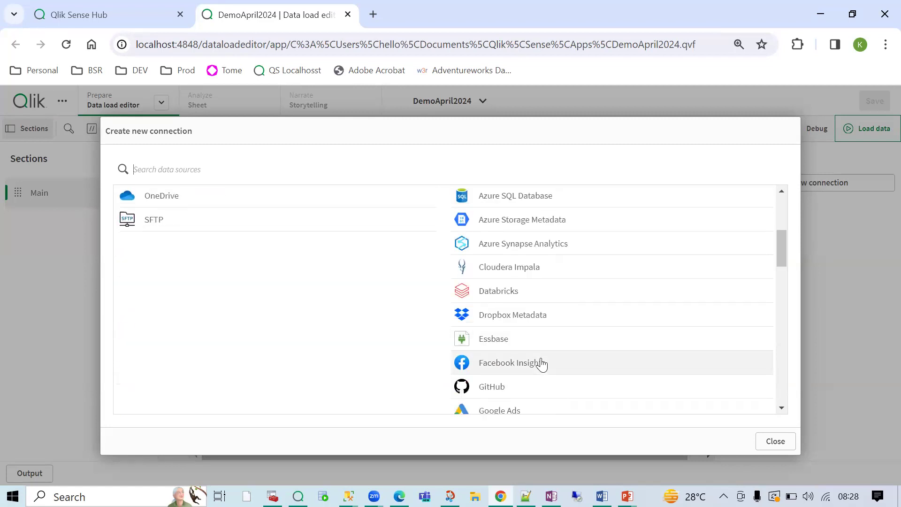
scroll(518, 291, "down", 3)
scroll(516, 286, "up", 8)
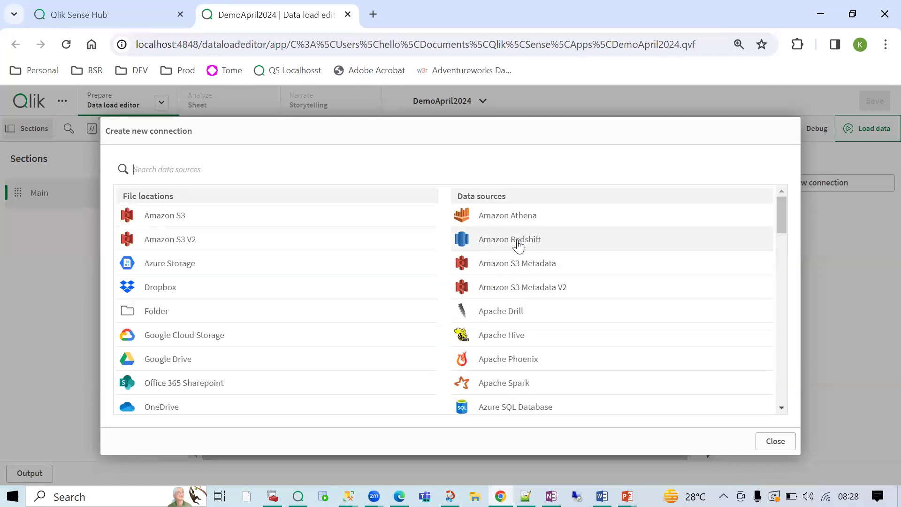
scroll(514, 348, "down", 6)
scroll(515, 350, "down", 10)
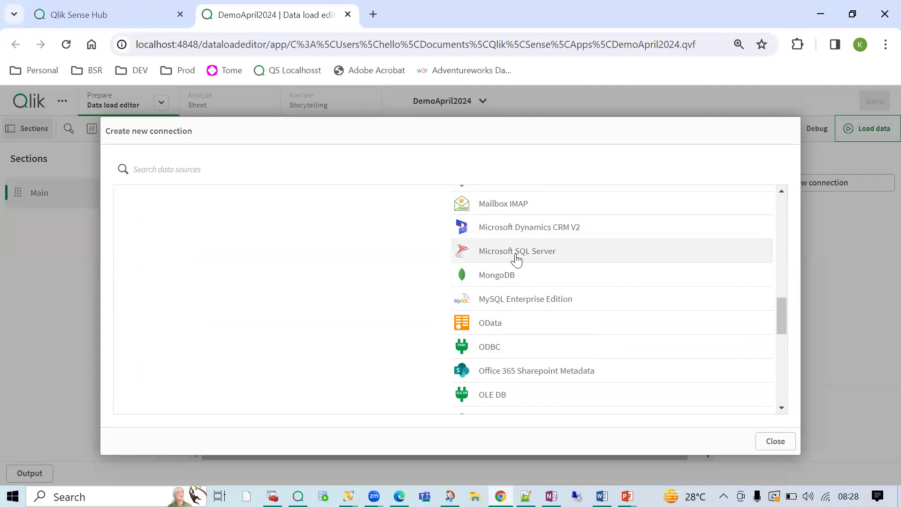
left_click(516, 253)
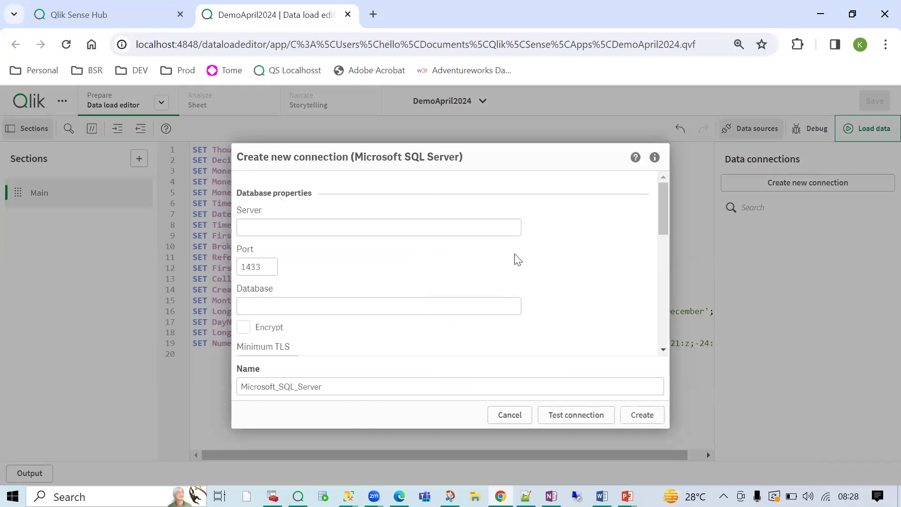
- Enter localhost as the server of the SQL Server connection
left_click(293, 225)
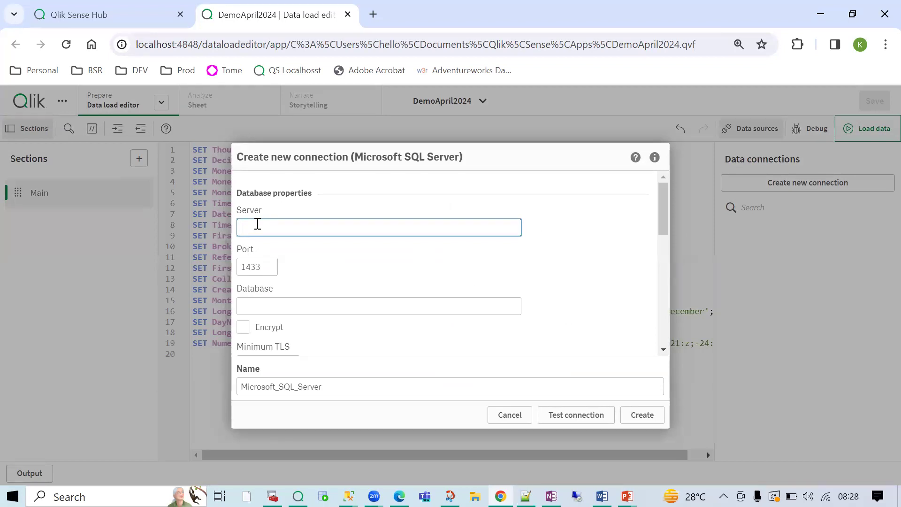
type("localhost")
left_click_drag(288, 229, 209, 230)
left_click_drag(294, 230, 241, 229)
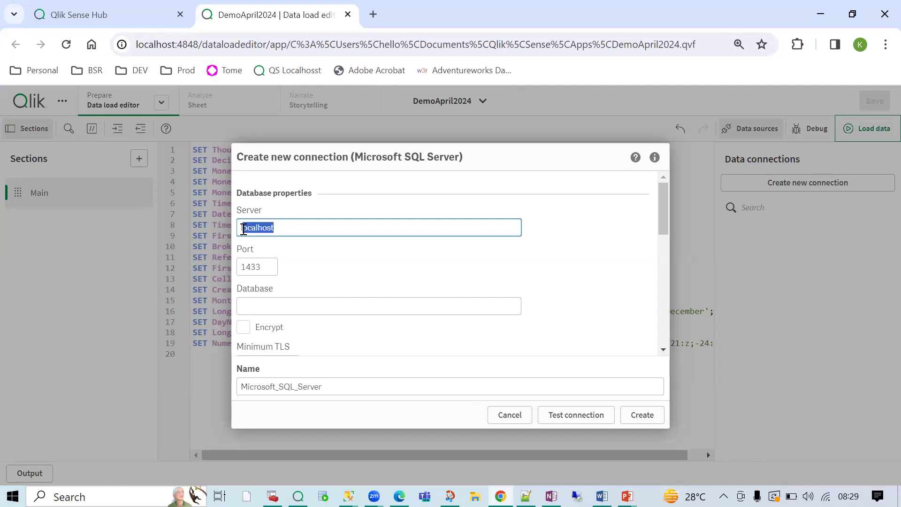
left_click(291, 227)
double_click(257, 228)
- Paste AdventureWorks_OLTP into the Database field
left_click(281, 306)
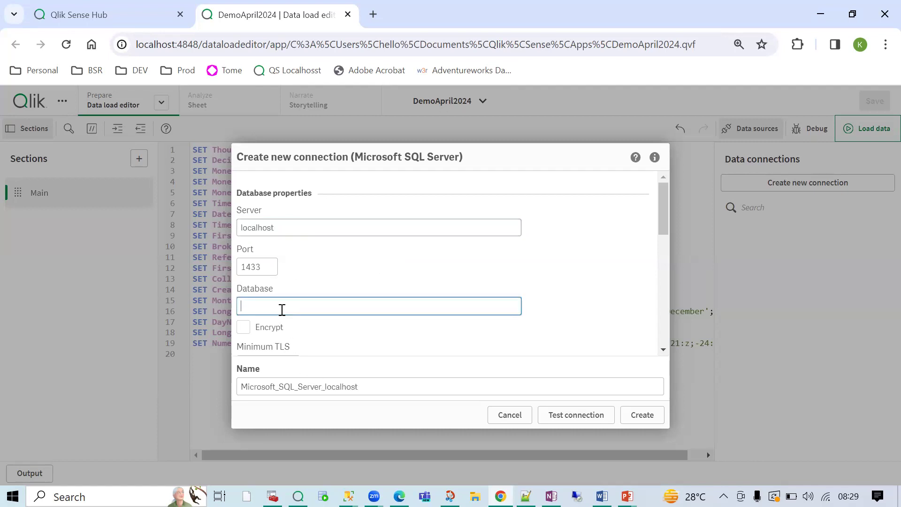
key("ctrl+v")
left_click(339, 280)
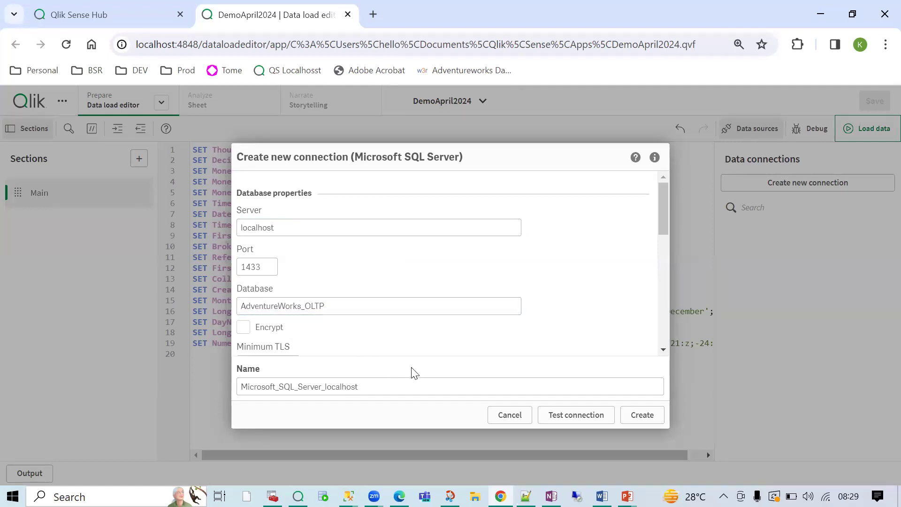
left_click_drag(334, 305, 223, 291)
left_click(341, 276)
- Copy the SQL login name from SSMS connection properties into User name and enter the password
scroll(339, 305, "down", 3)
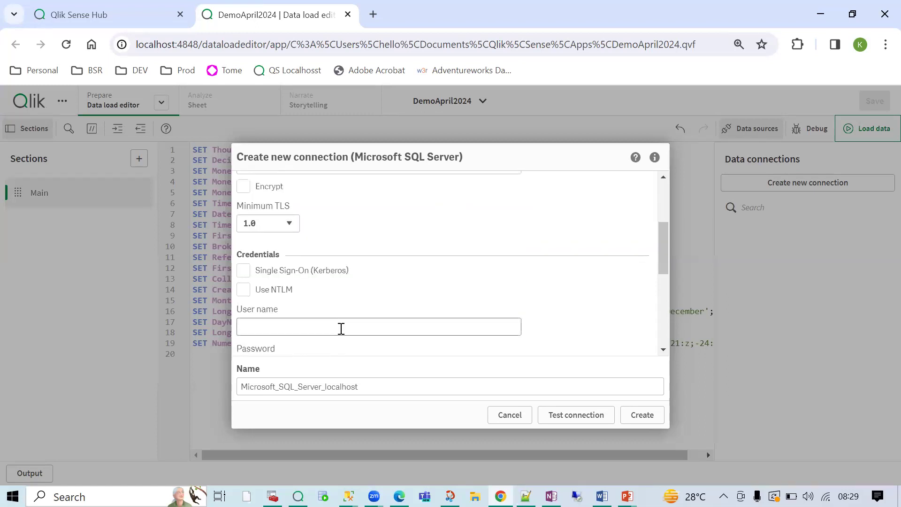
scroll(340, 328, "down", 2)
left_click(303, 295)
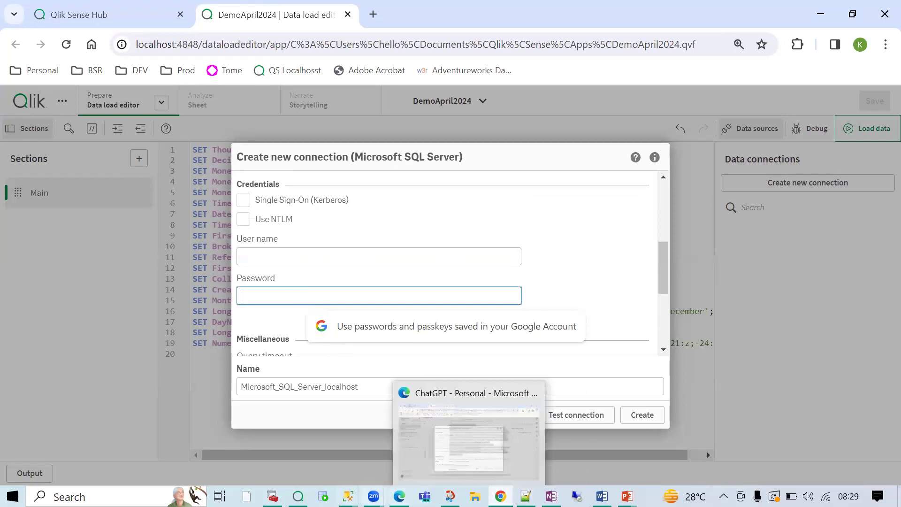
left_click(348, 496)
left_click(394, 397)
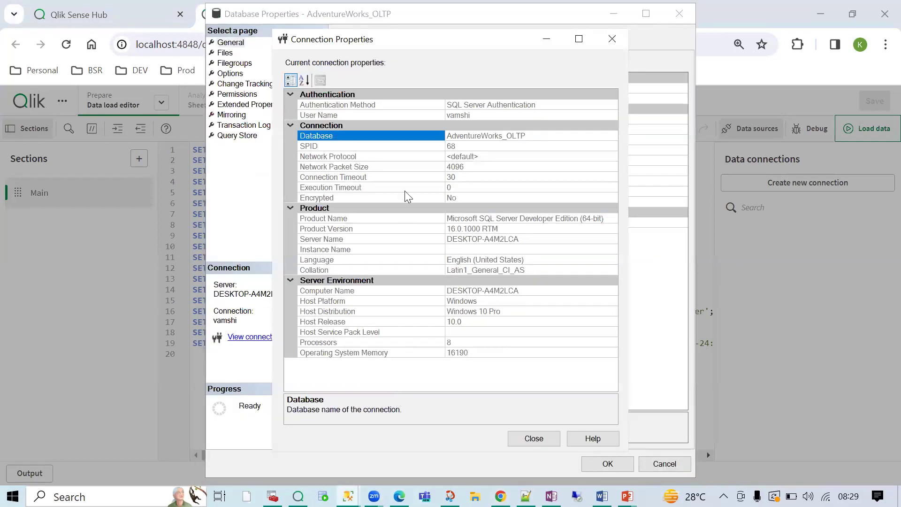
left_click(332, 114)
left_click(471, 115)
double_click(463, 115)
key("ctrl+c")
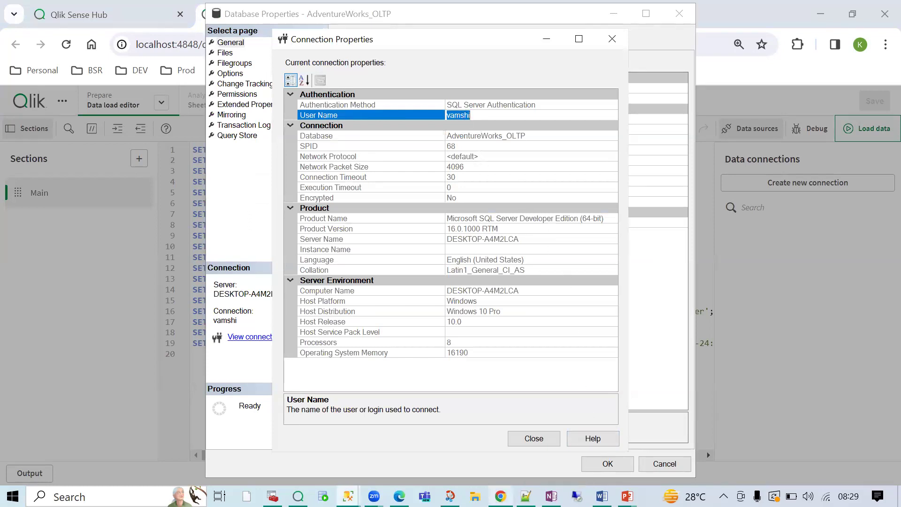
left_click(501, 496)
left_click(266, 255)
key("ctrl+v")
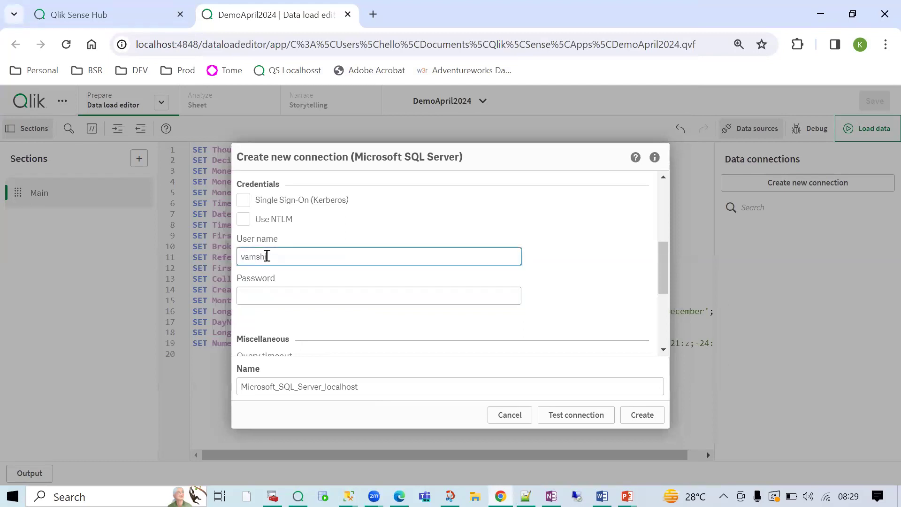
left_click(282, 294)
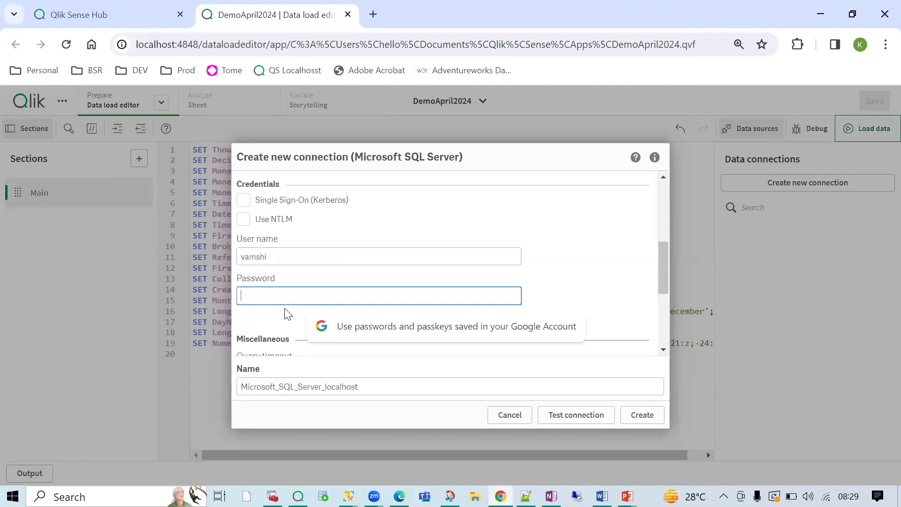
type("••••••••")
- Replace the default connection name with AdventureWork_OLTP
scroll(454, 322, "down", 3)
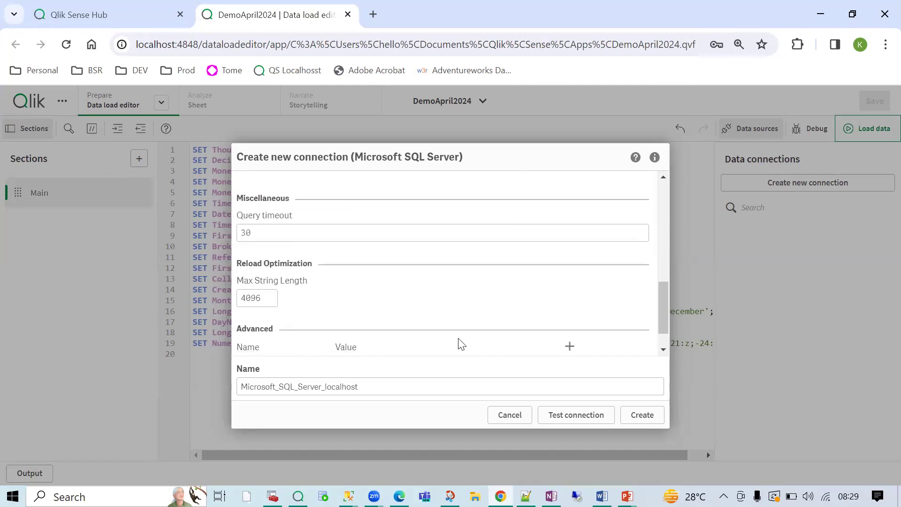
left_click_drag(363, 386, 235, 393)
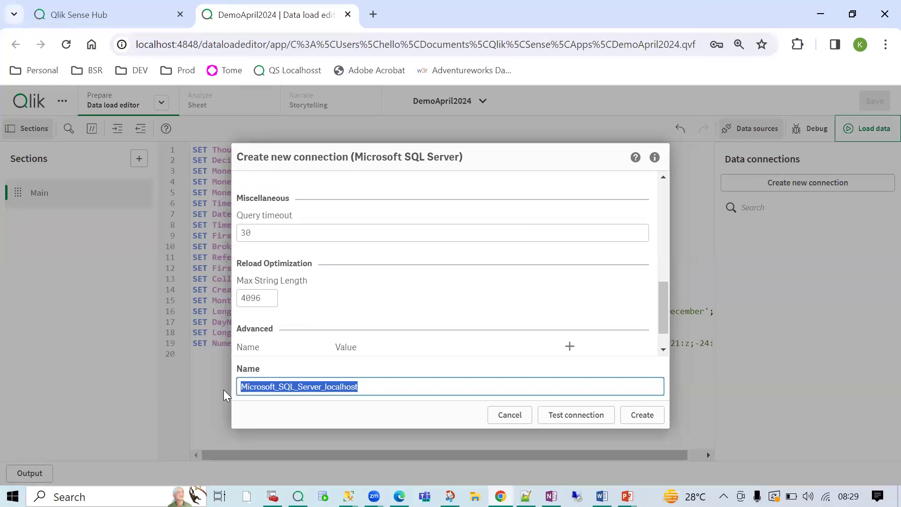
type("Adventure")
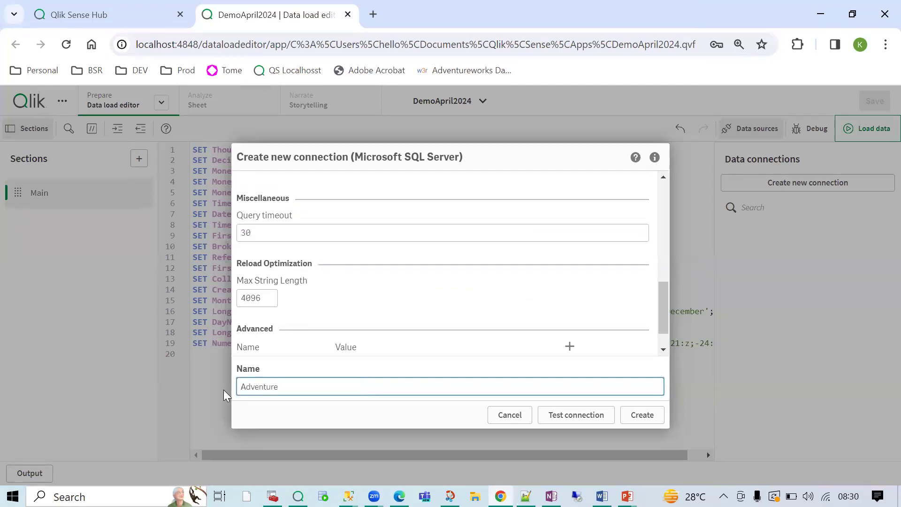
type("Work_OLTP")
left_click_drag(330, 389, 228, 393)
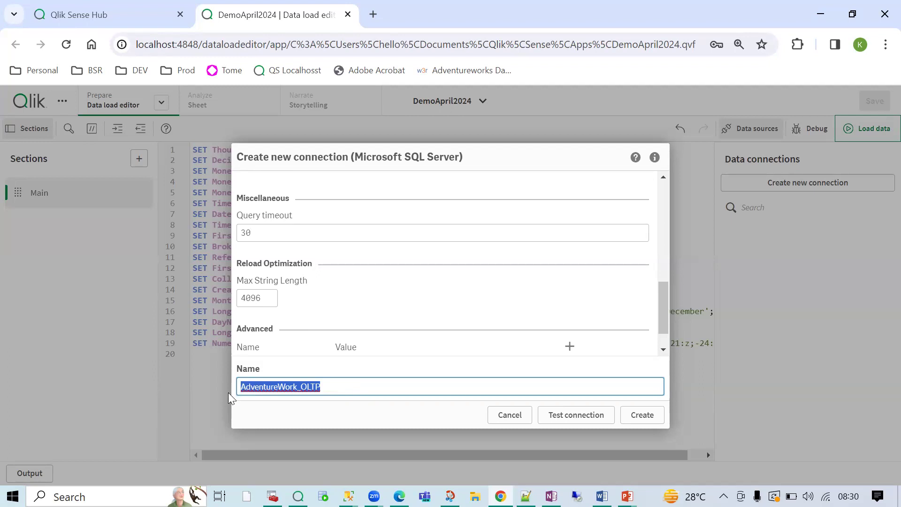
left_click(376, 390)
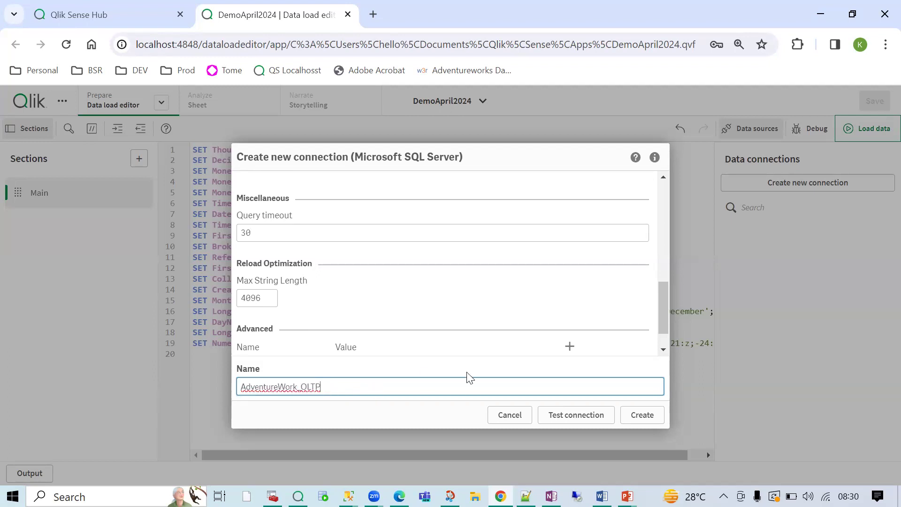
- Test the connection, dismiss the 'Connection succeeded' message, and create the AdventureWork_OLTP connection
left_click(578, 416)
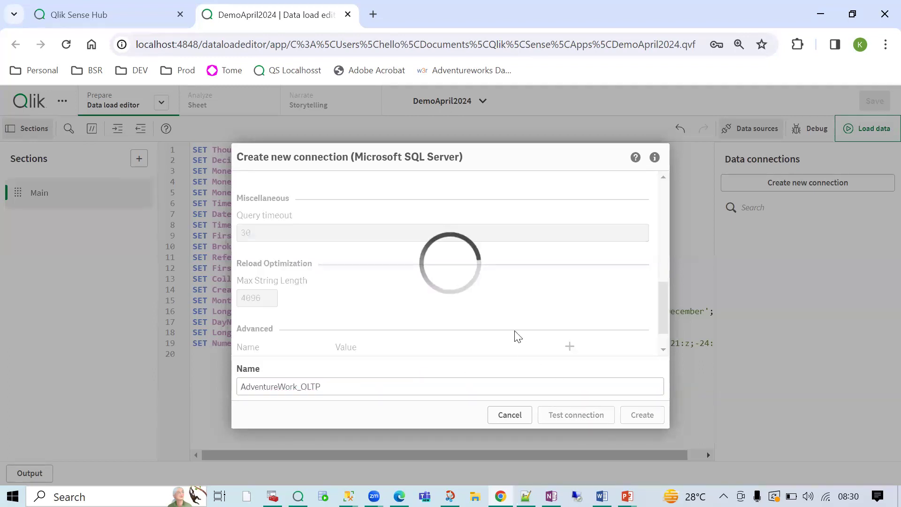
double_click(353, 271)
double_click(381, 271)
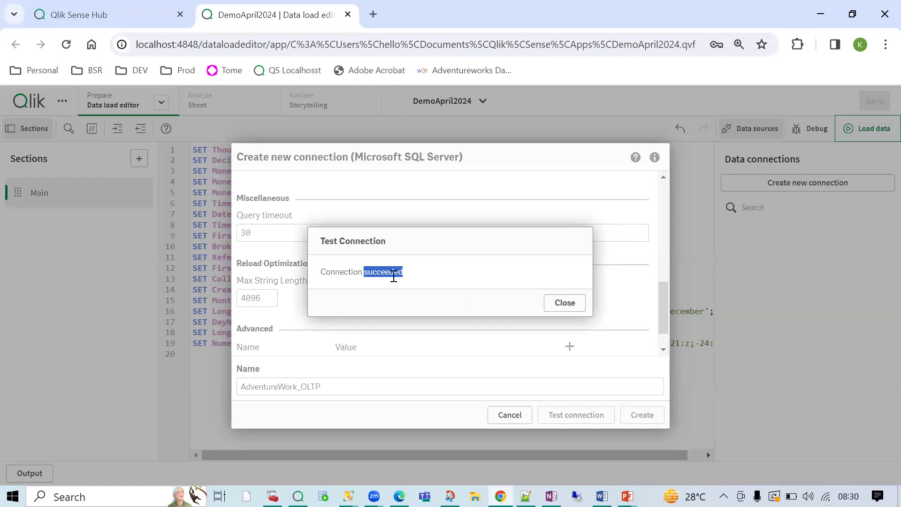
left_click(578, 305)
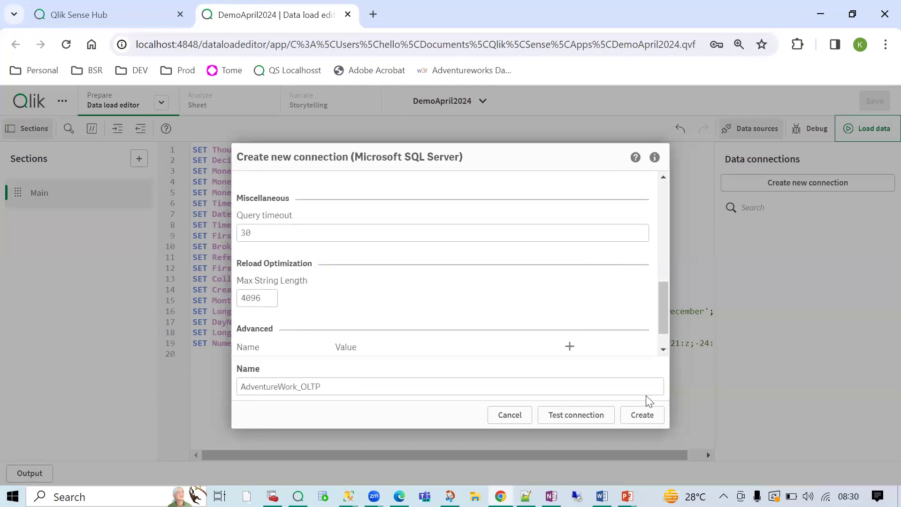
left_click(643, 421)
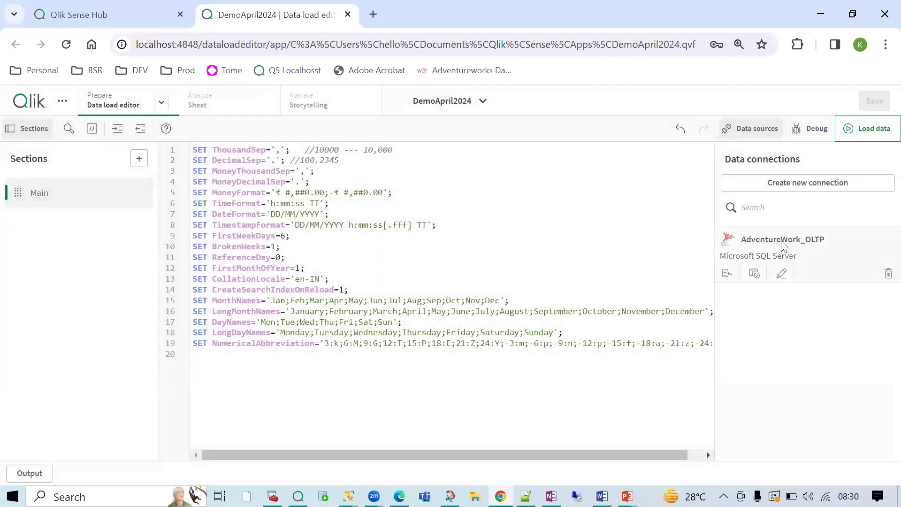
- Start a Folder connection and browse to Qlik\Sense\Architecture\Source Files
left_click(767, 188)
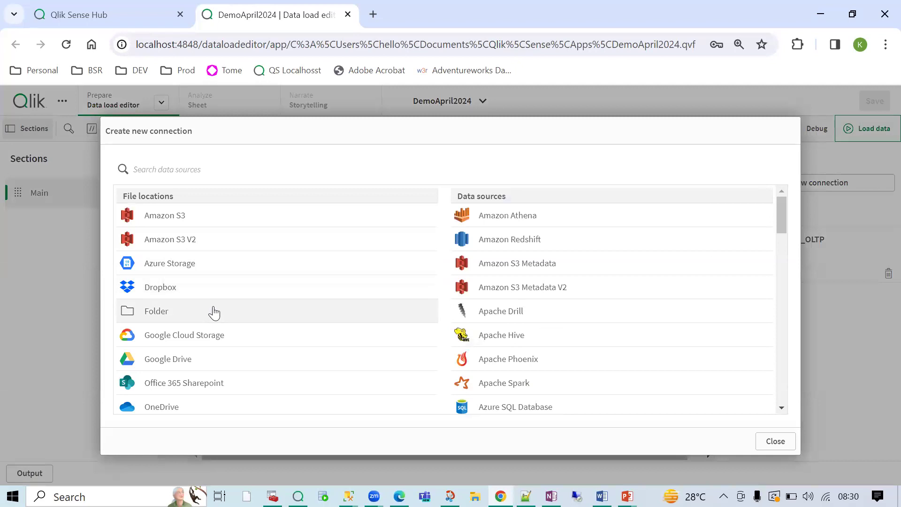
left_click(189, 320)
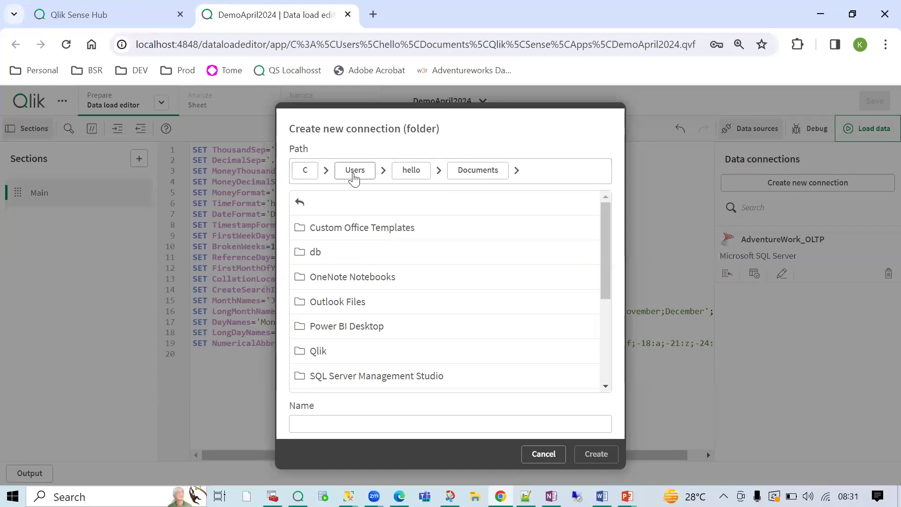
left_click(328, 357)
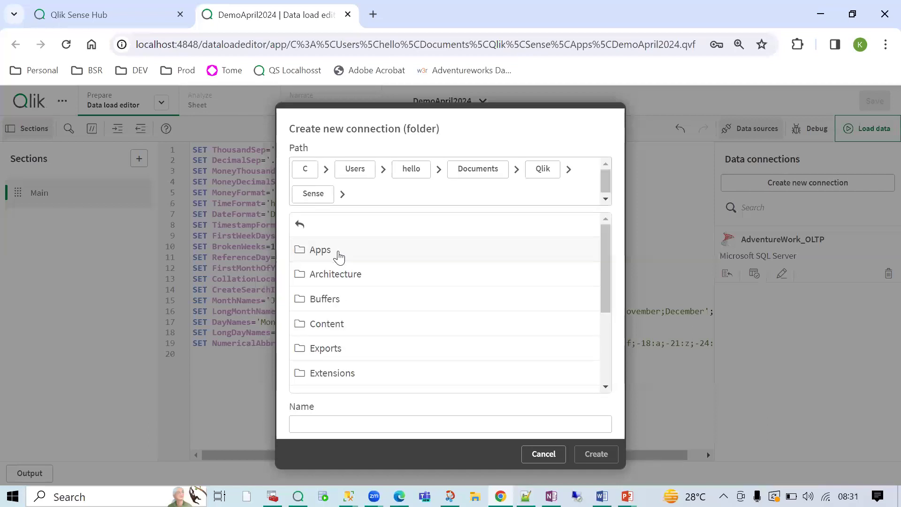
left_click(350, 277)
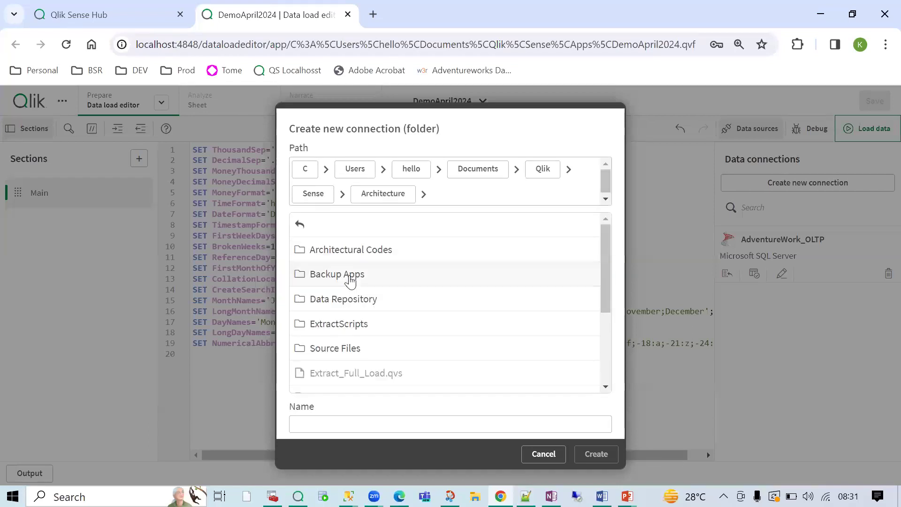
left_click(341, 357)
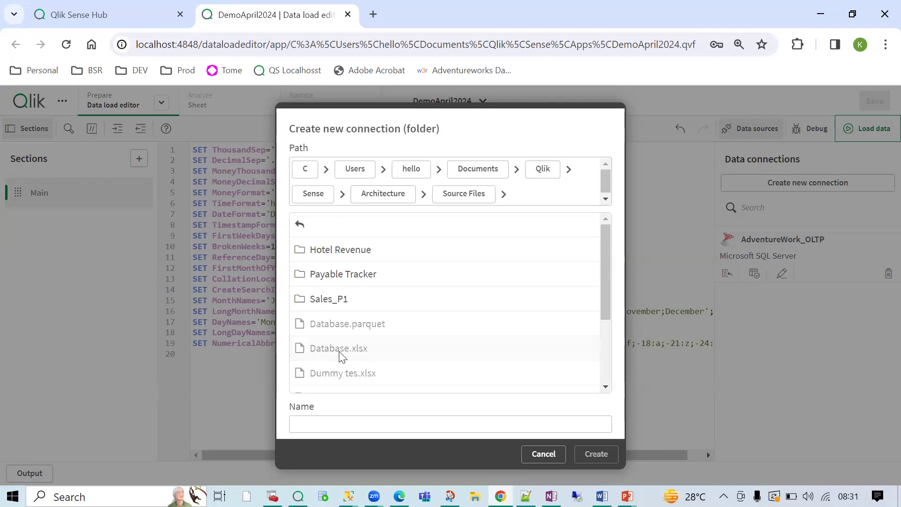
left_click(517, 196)
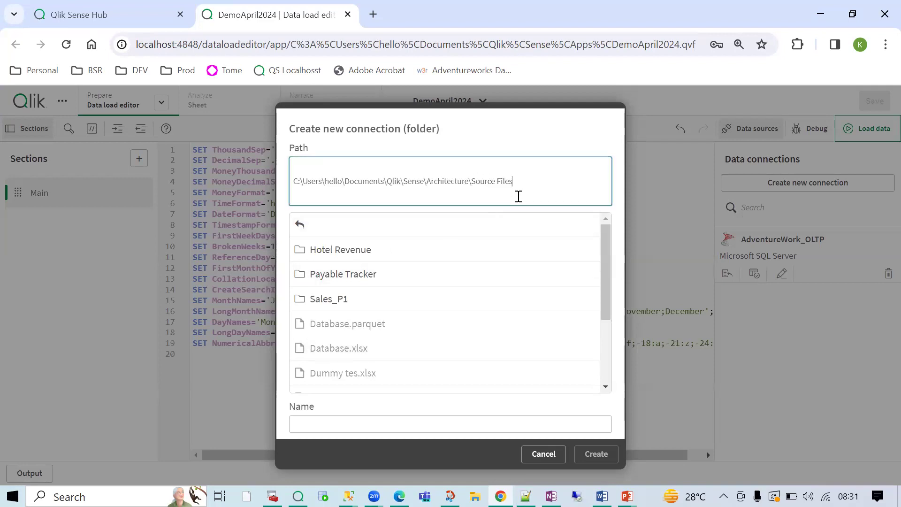
left_click_drag(527, 182, 284, 197)
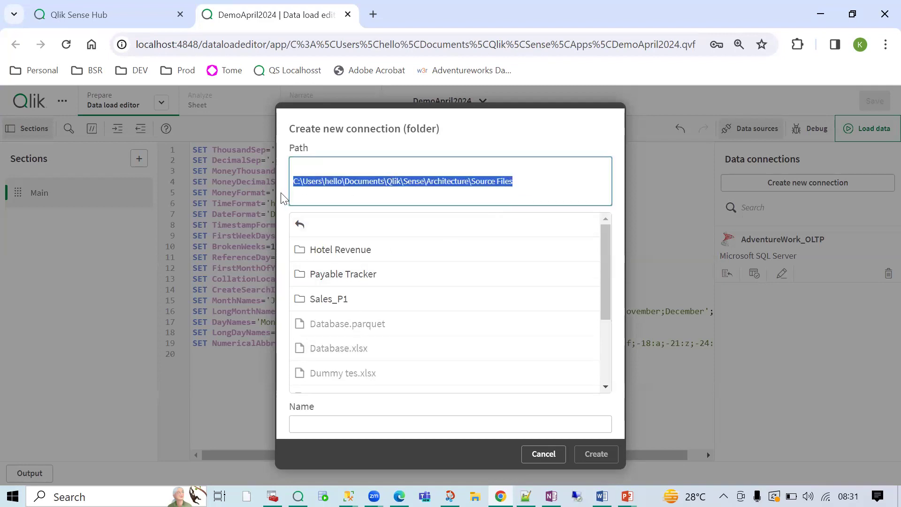
left_click(337, 182)
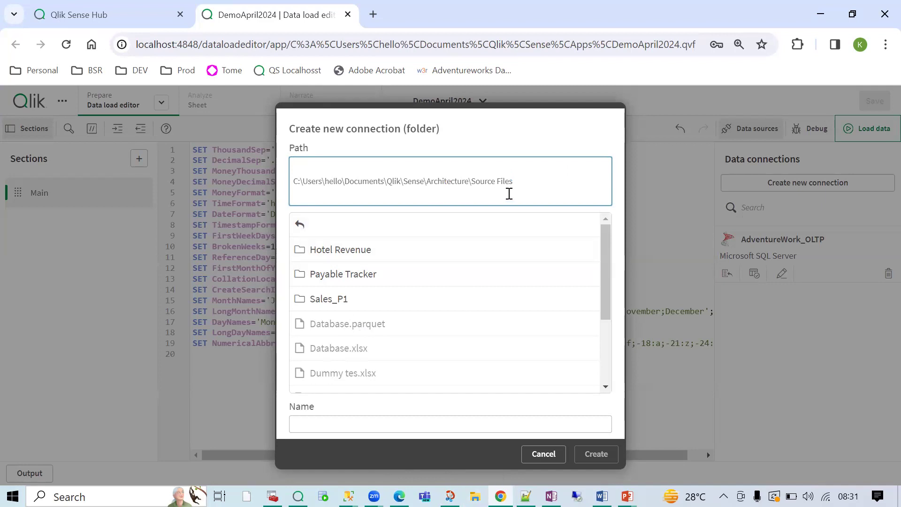
left_click_drag(515, 190, 269, 190)
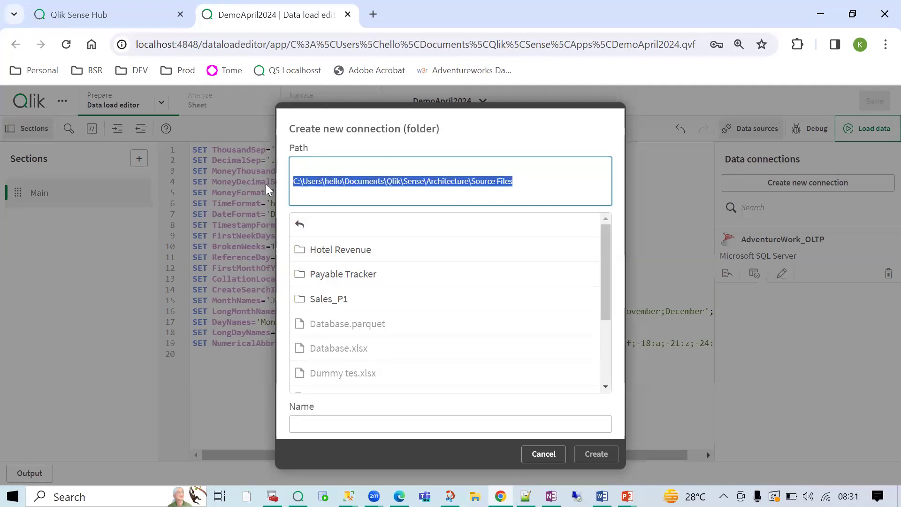
- Name the folder connection Source Files and create it
left_click(350, 187)
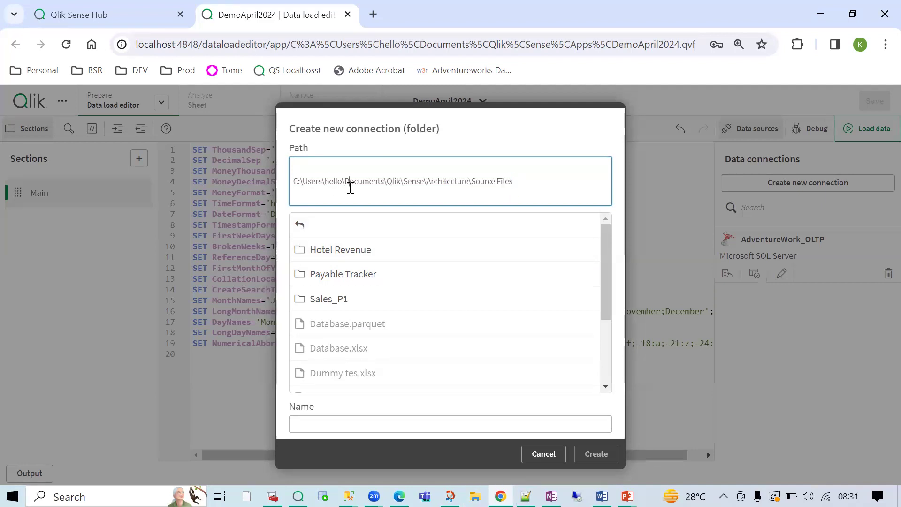
left_click(346, 427)
type("Source Files")
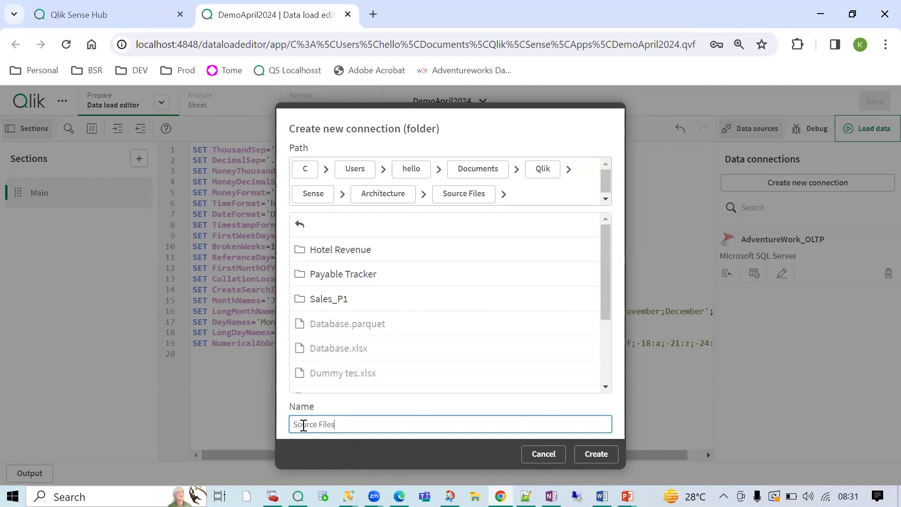
left_click_drag(336, 425, 294, 425)
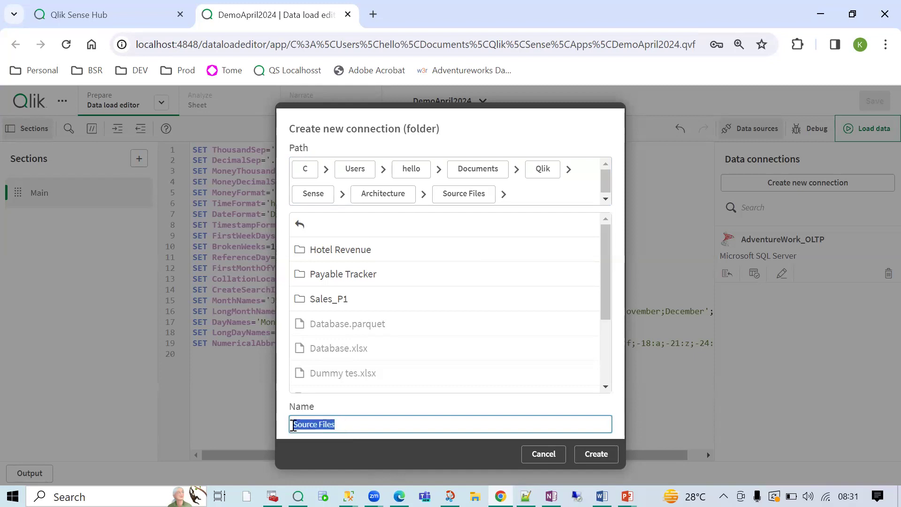
left_click(594, 455)
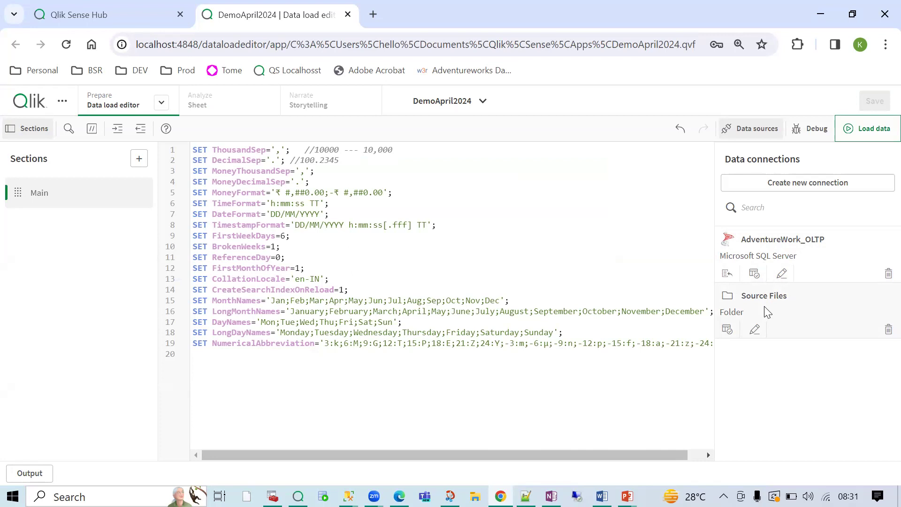
- Add a script section after Main, keeping the default name Section
left_click(138, 159)
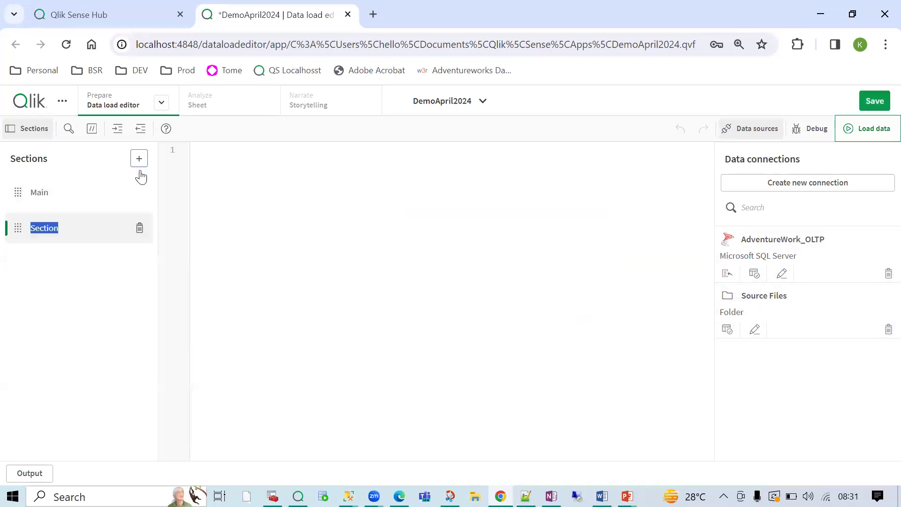
left_click(314, 227)
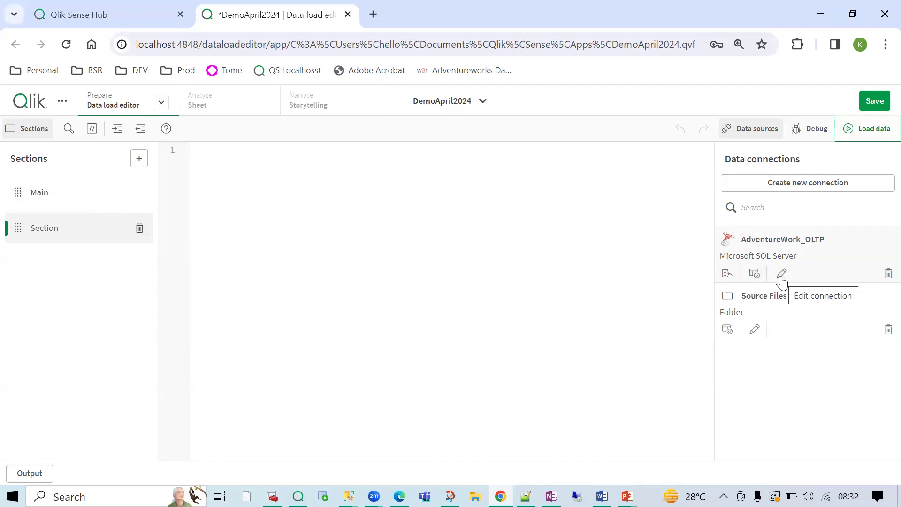
- Select data from AdventureWork_OLTP, set owner to Sales, and check the SalesOrderDetail table
left_click(753, 274)
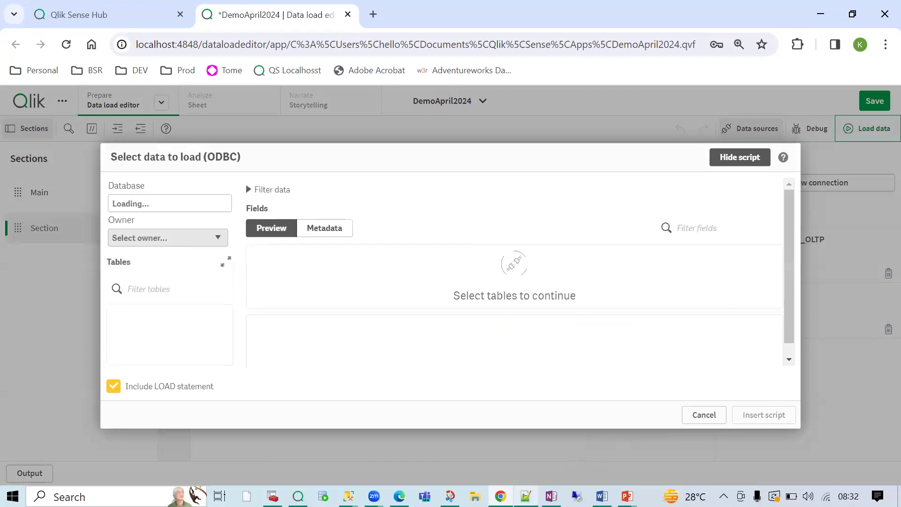
mouse_move(348, 496)
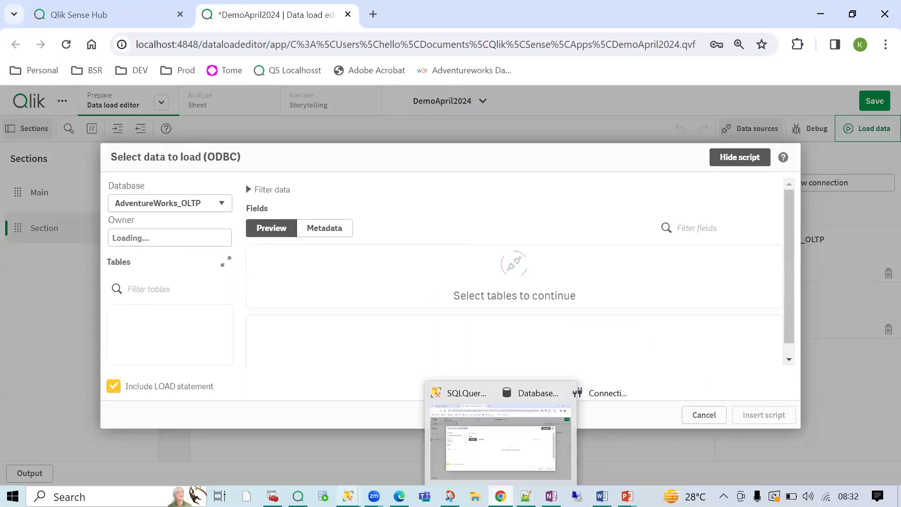
left_click(300, 437)
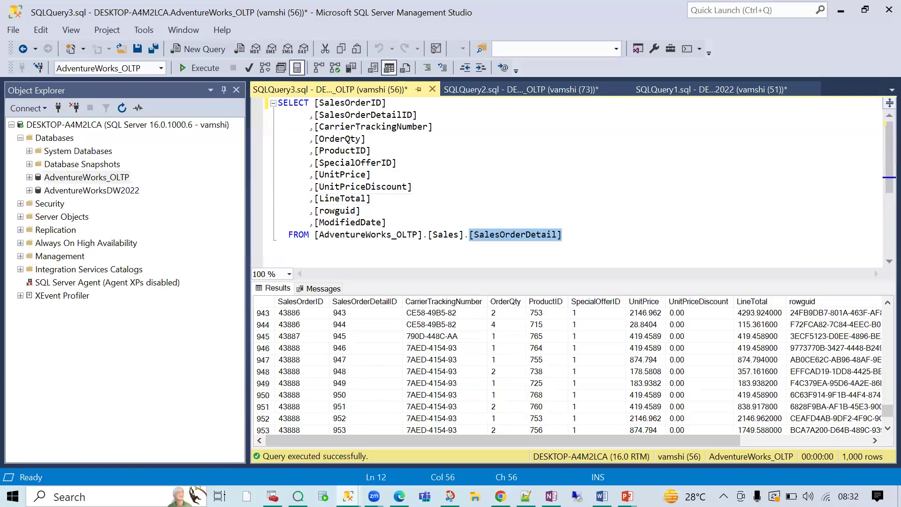
key("alt+Tab")
left_click(173, 238)
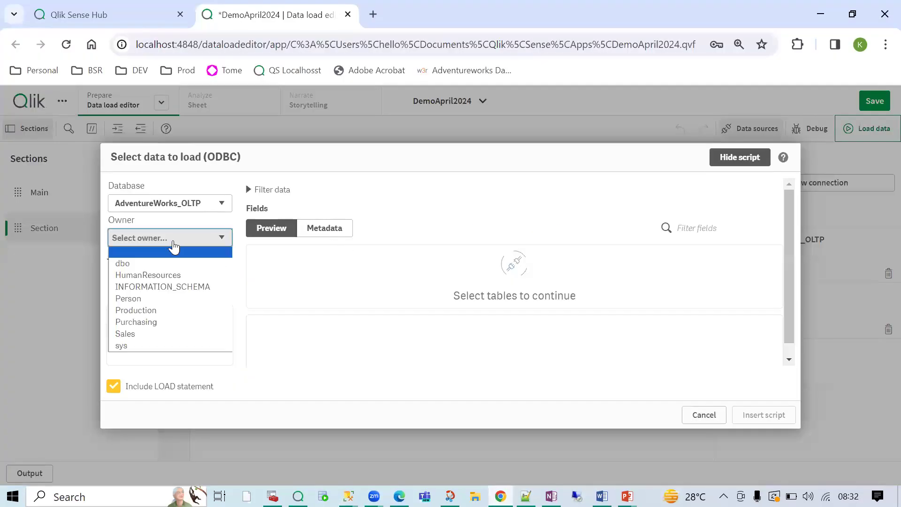
left_click(147, 333)
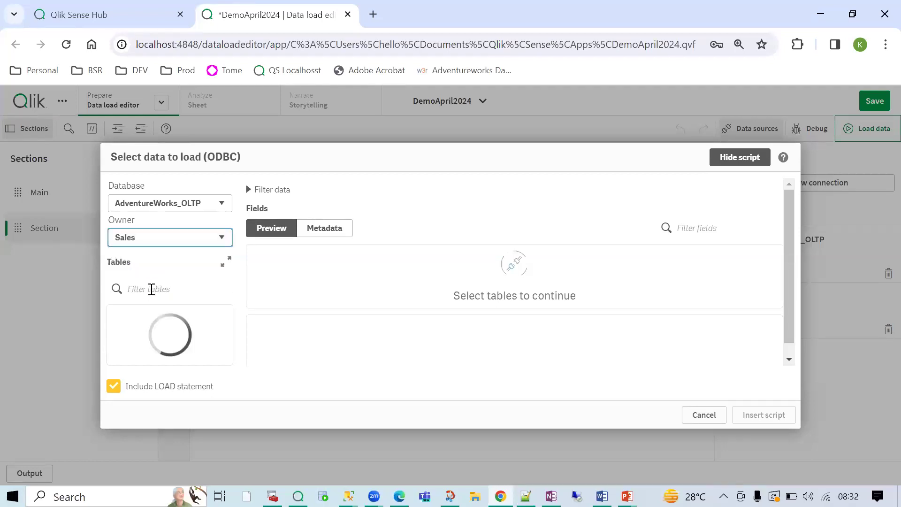
left_click(152, 288)
type("salesorder")
left_click(117, 317)
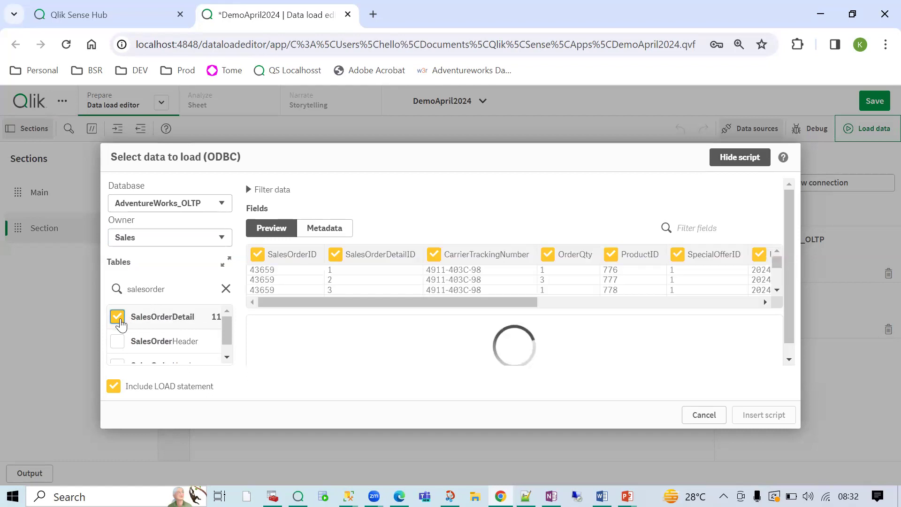
- Leave out the LOAD statement, keep all fields, and insert the generated script
left_click(113, 393)
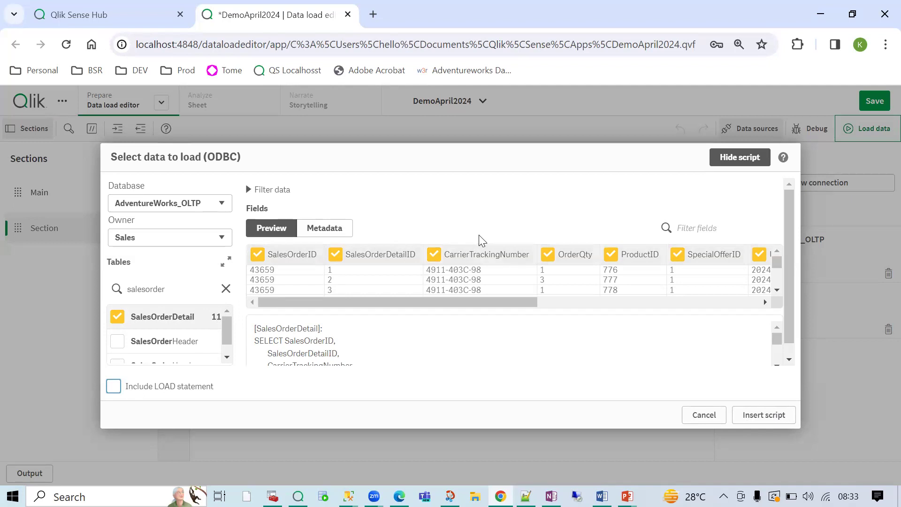
left_click(433, 255)
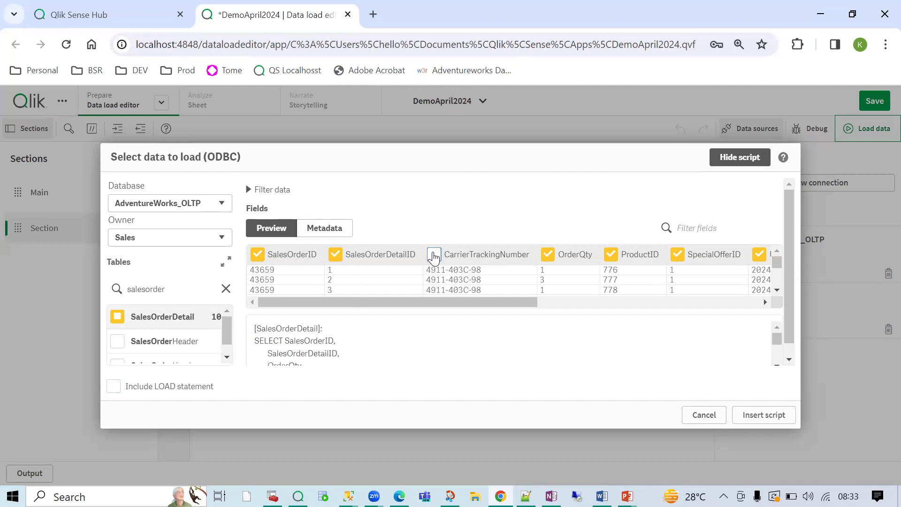
left_click(433, 256)
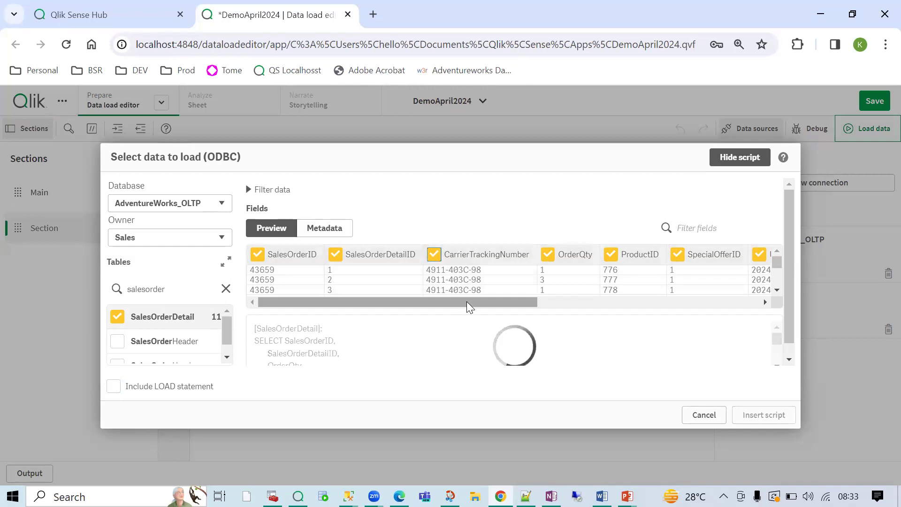
left_click_drag(490, 317, 446, 325)
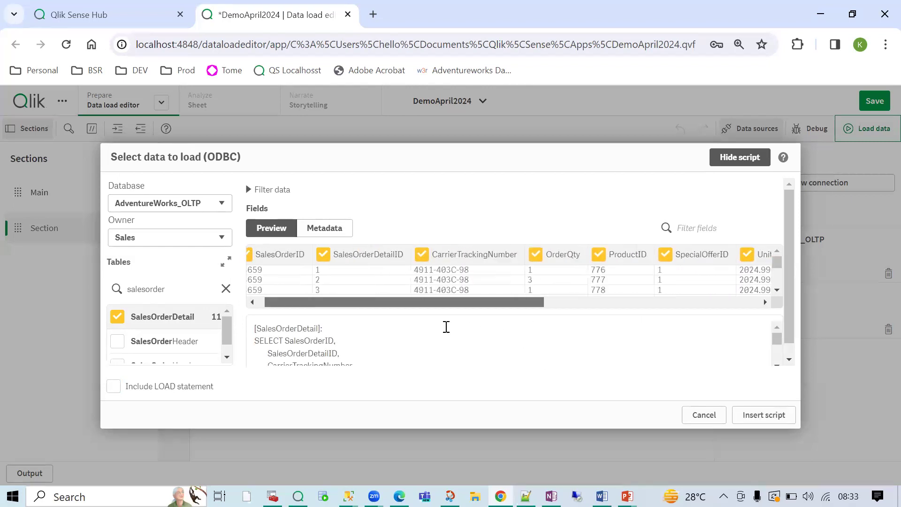
left_click(749, 415)
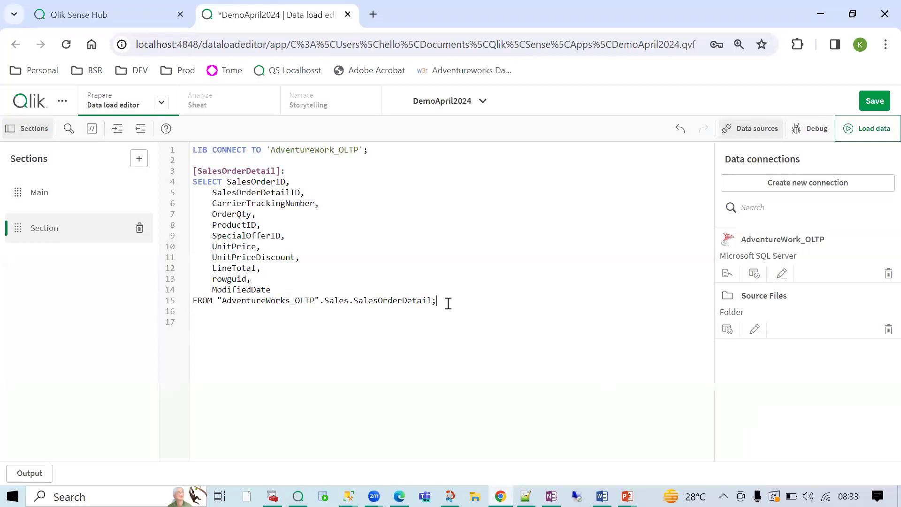
- Close the SSMS connection and database properties windows and bring up the query window
mouse_move(348, 496)
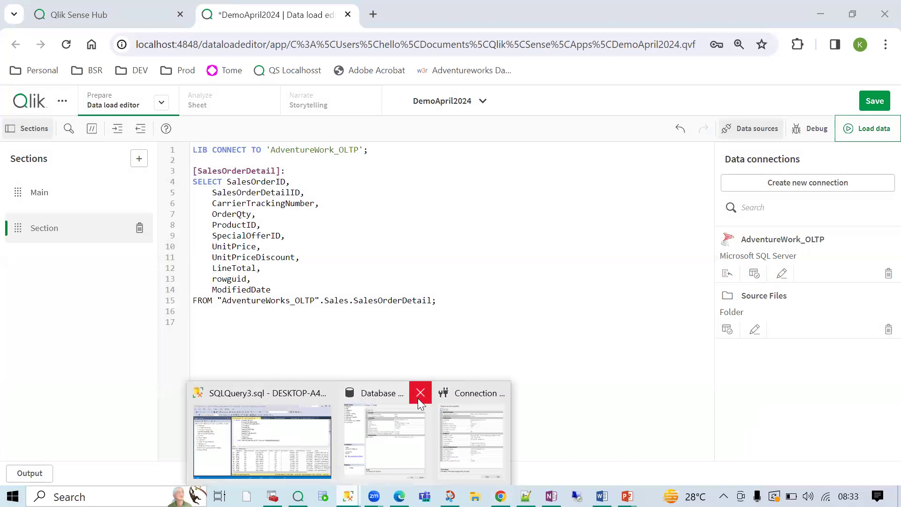
left_click(469, 425)
left_click(527, 441)
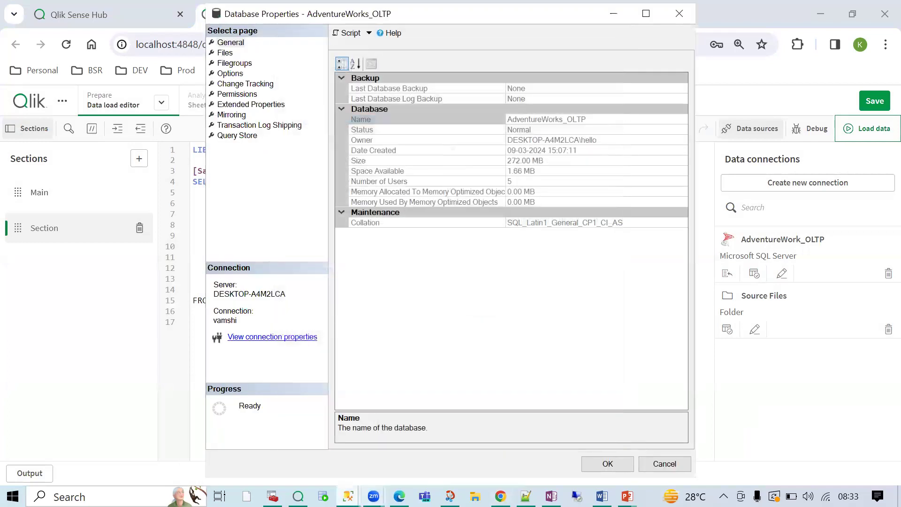
mouse_move(348, 496)
left_click(405, 463)
left_click(678, 19)
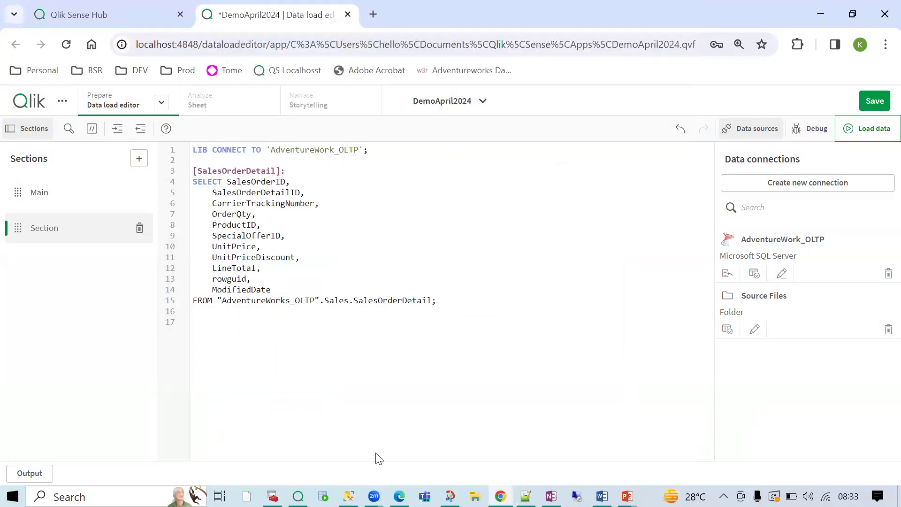
left_click(348, 496)
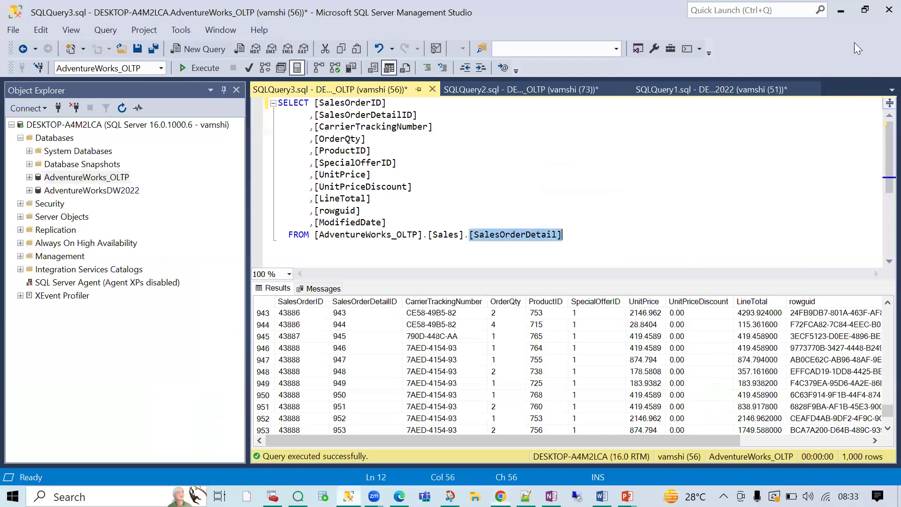
- Resize the SSMS query window beside the Qlik script to compare fields, then maximize it
left_click(864, 10)
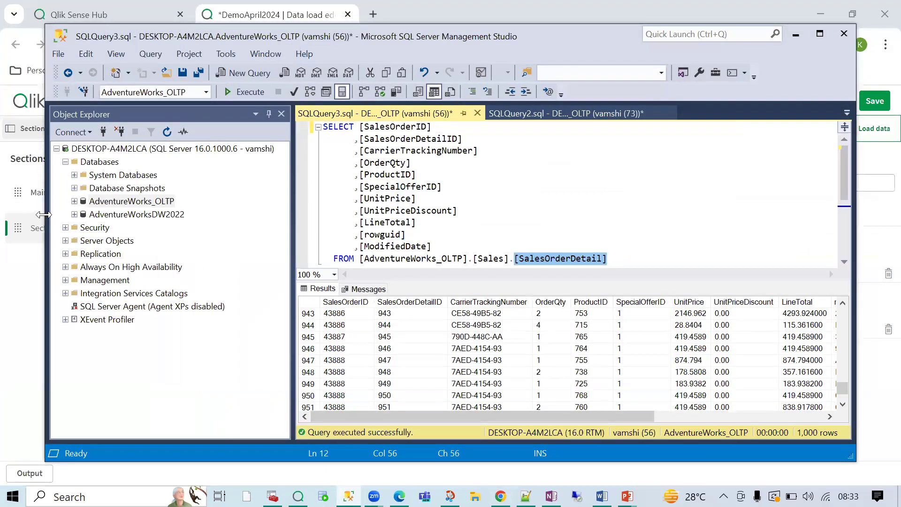
left_click_drag(43, 214, 333, 214)
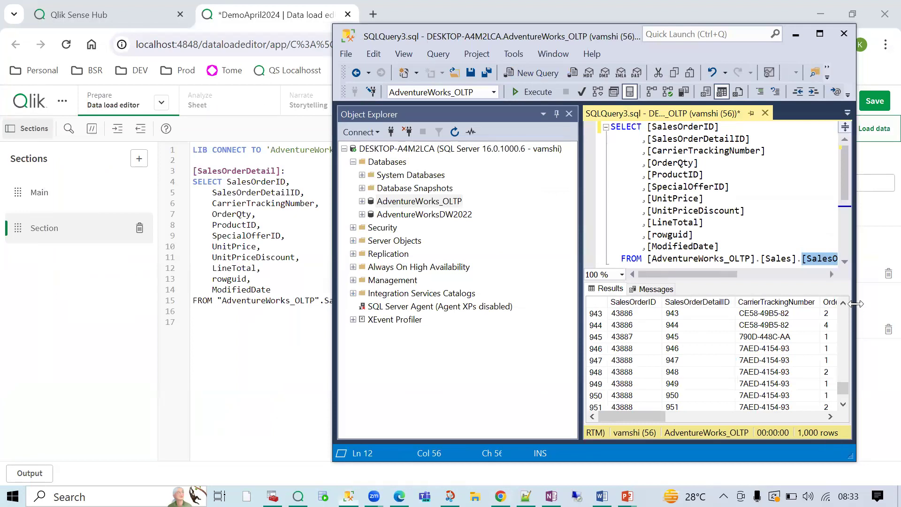
left_click_drag(855, 303, 898, 304)
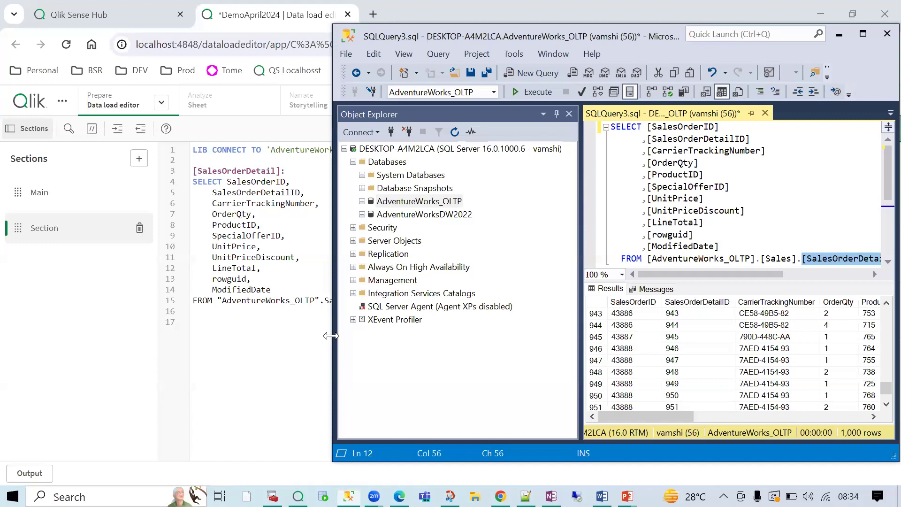
left_click_drag(331, 335, 374, 335)
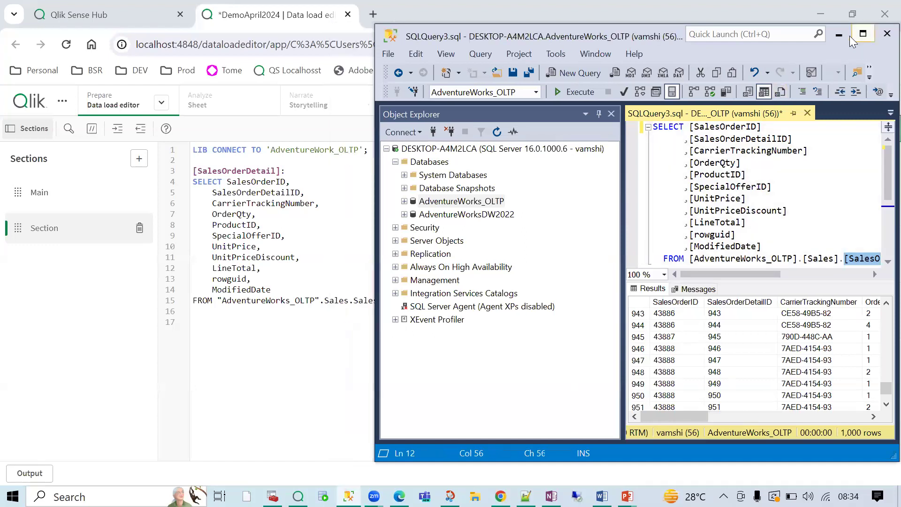
left_click(861, 36)
- Run Load data for the SalesOrderDetail script and check the 121,317 lines fetched
left_click(841, 11)
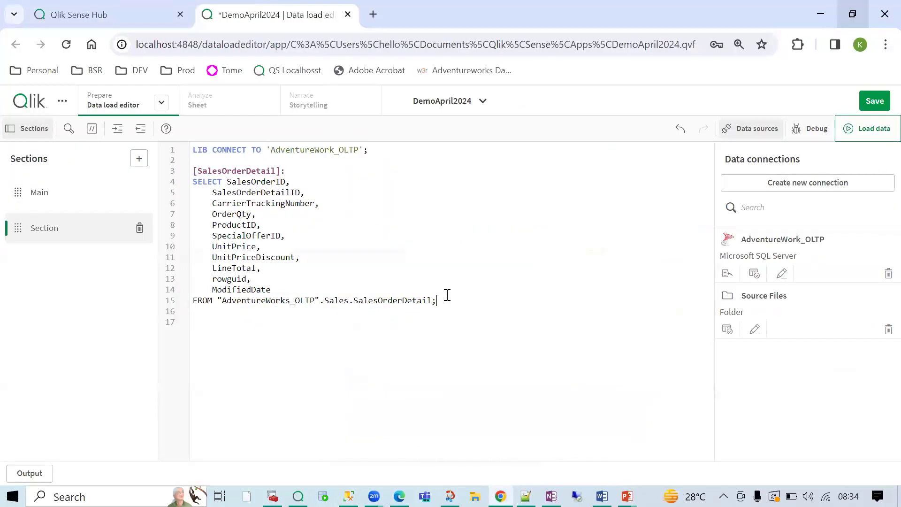
left_click_drag(436, 300, 183, 160)
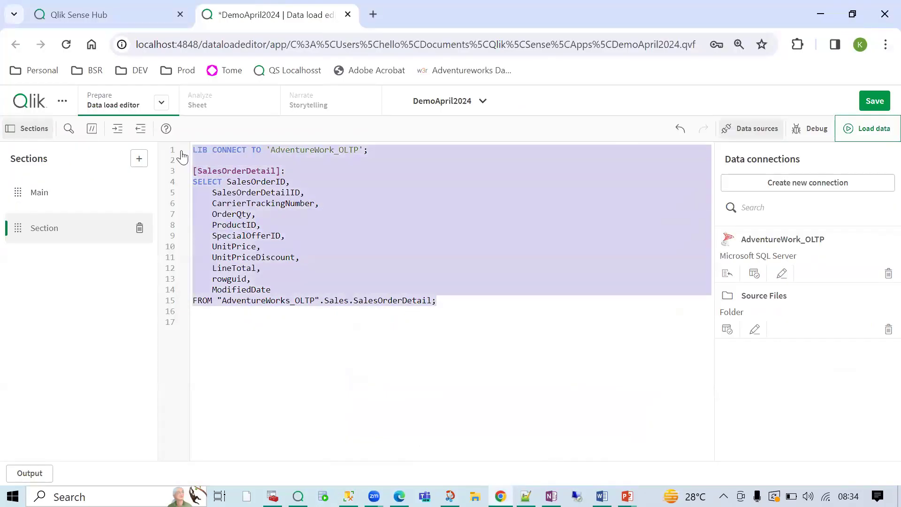
left_click(413, 298)
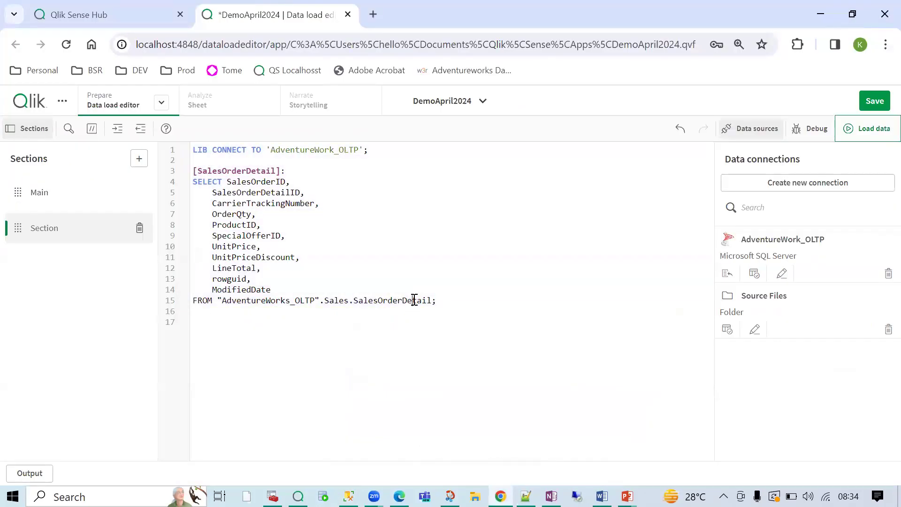
left_click(854, 130)
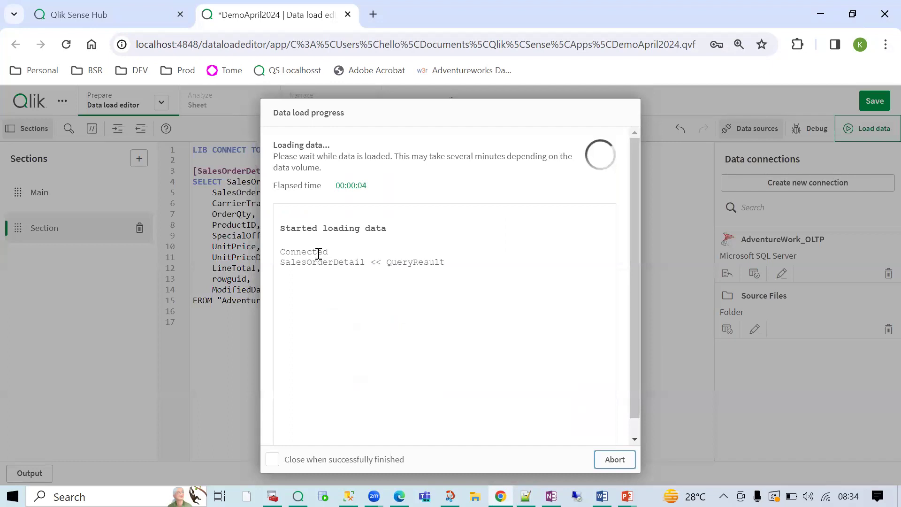
double_click(318, 253)
left_click_drag(360, 274, 401, 277)
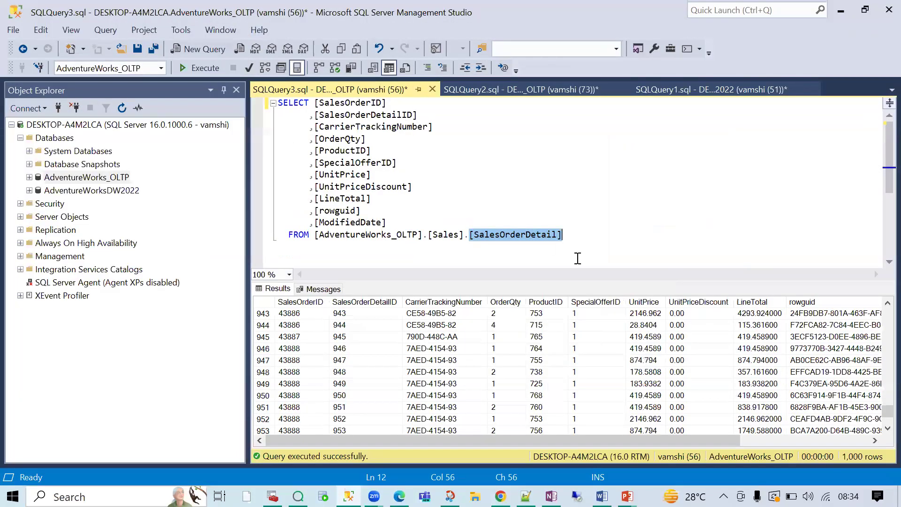
- End the query with a semicolon and copy its FROM line onto a new line below
left_click(581, 235)
type(";")
left_click_drag(581, 234, 284, 237)
key("ctrl+c")
left_click(285, 256)
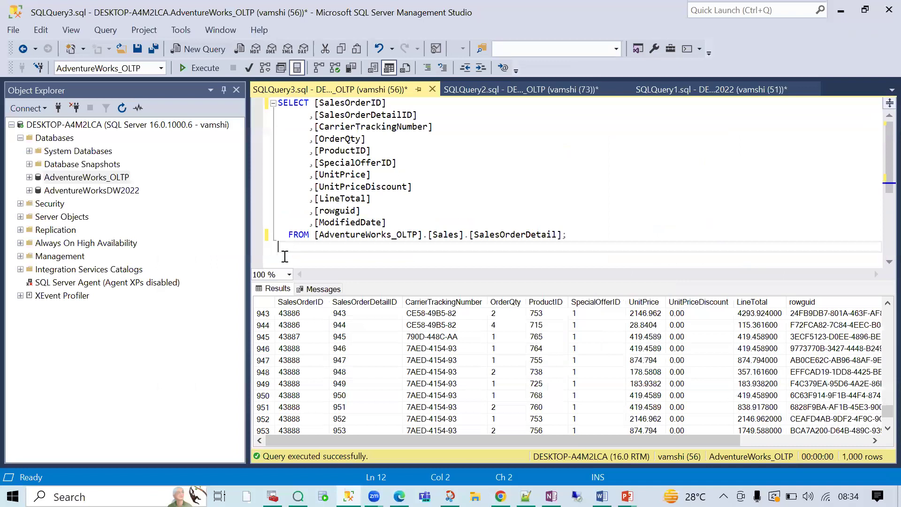
key("ctrl+v")
- Turn the pasted line into select count(*) on Sales.SalesOrderDetail and run it alone, returning 121317
left_click(285, 259)
type("selecg")
key("BackSpace")
key("BackSpace")
type("t count(*_")
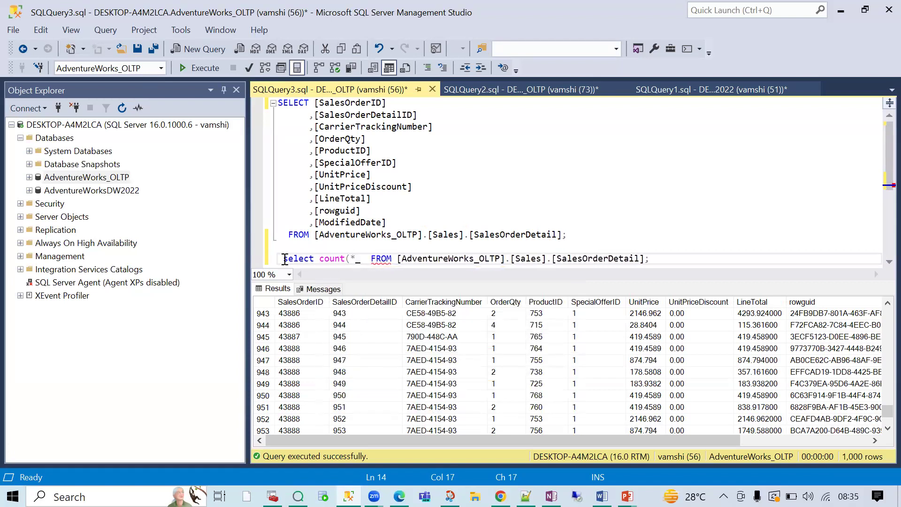
key("BackSpace")
type(")")
left_click_drag(650, 258, 287, 271)
left_click(189, 66)
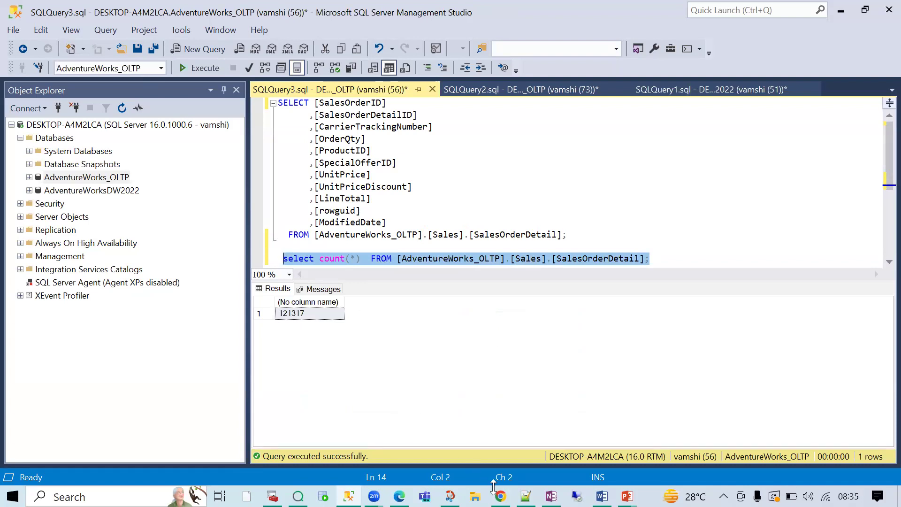
- Back in Qlik, recheck the fetched line count, close the load progress report, and open Prepare
left_click(483, 390)
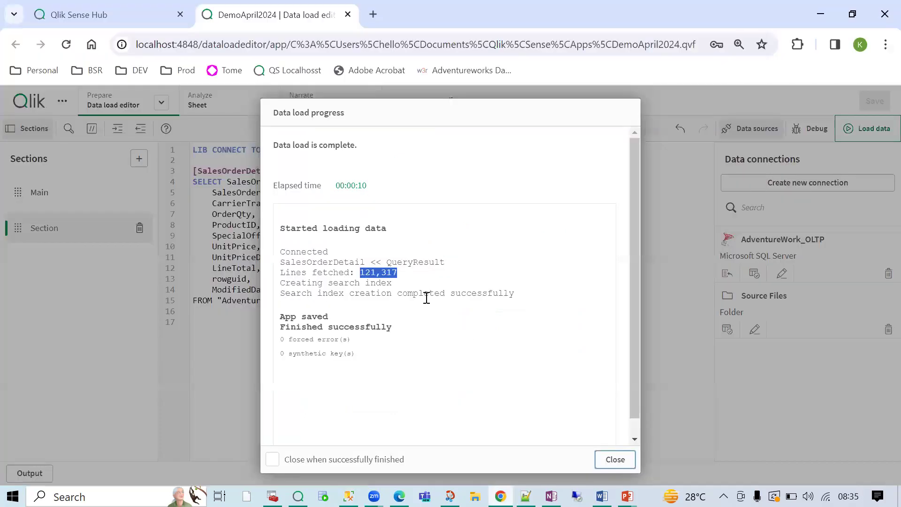
left_click(371, 272)
left_click_drag(403, 274, 358, 274)
left_click(614, 459)
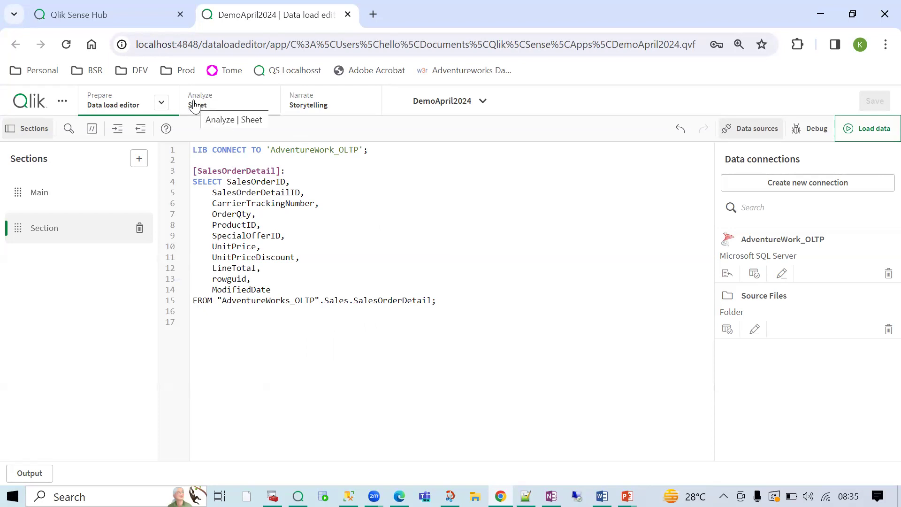
left_click(162, 103)
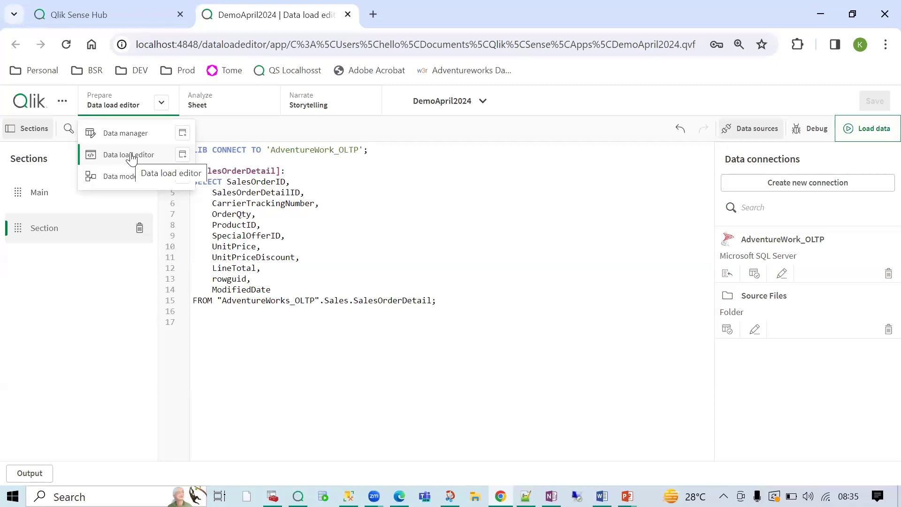
- Open the Data model viewer, showing only the SalesOrderDetail table with its eleven fields
left_click(132, 179)
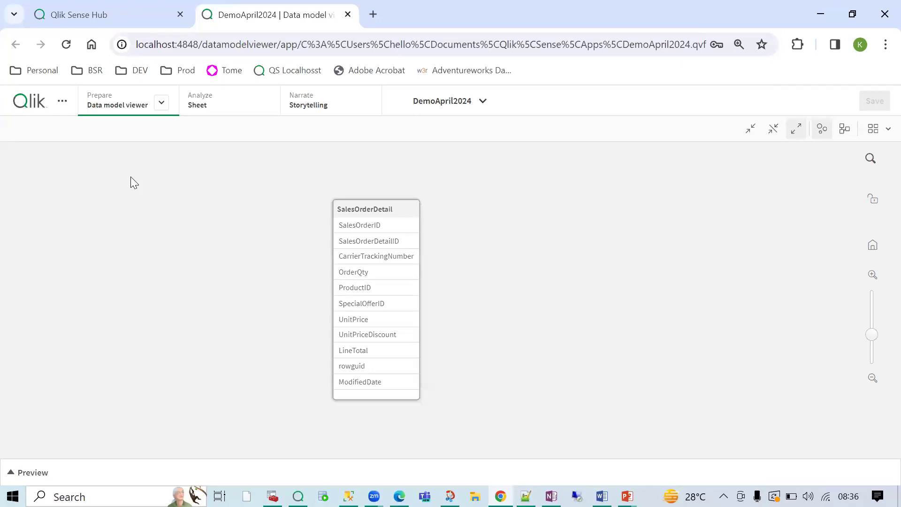
- Return to the data load editor, add empty line 18 after SalesOrderDetail, and cancel connection editing
left_click(350, 214)
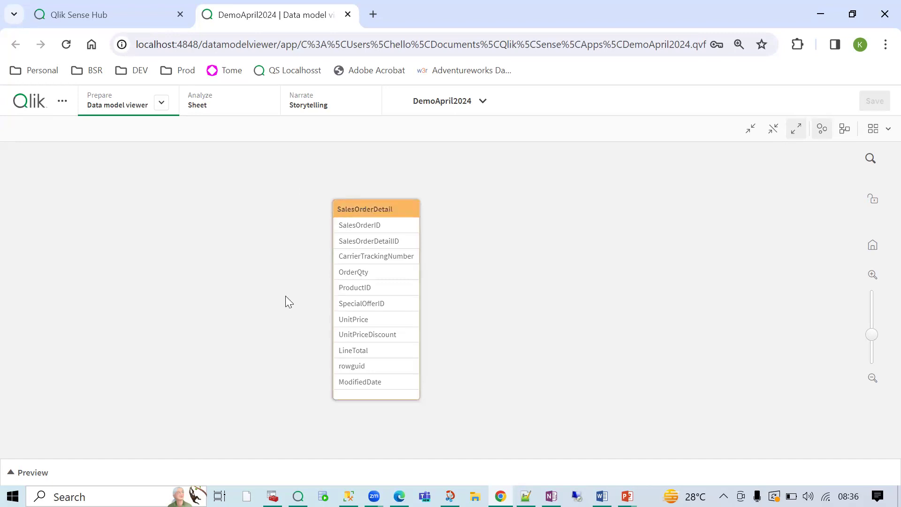
left_click(161, 103)
left_click(141, 155)
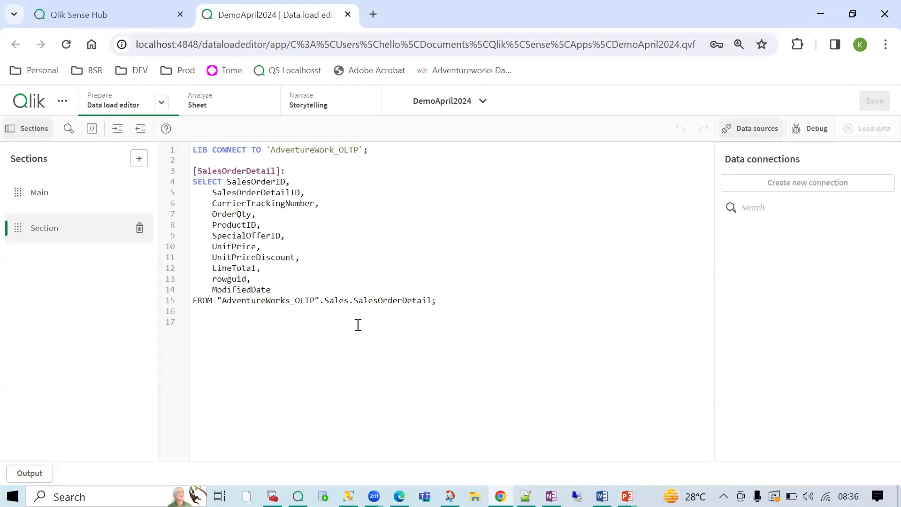
key("Return")
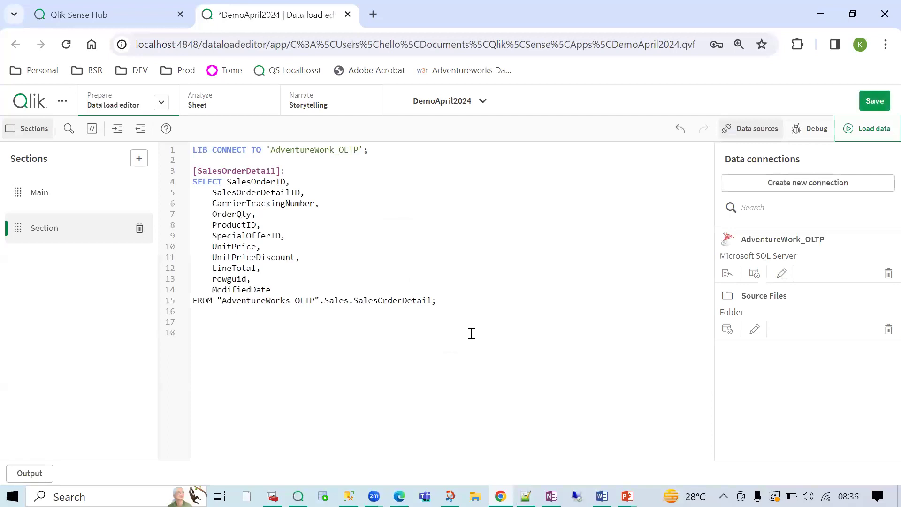
left_click(769, 278)
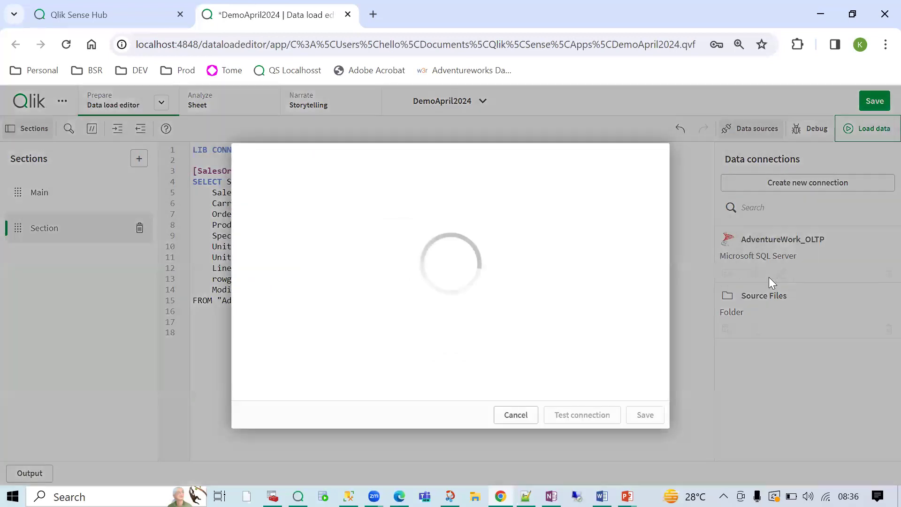
left_click(514, 414)
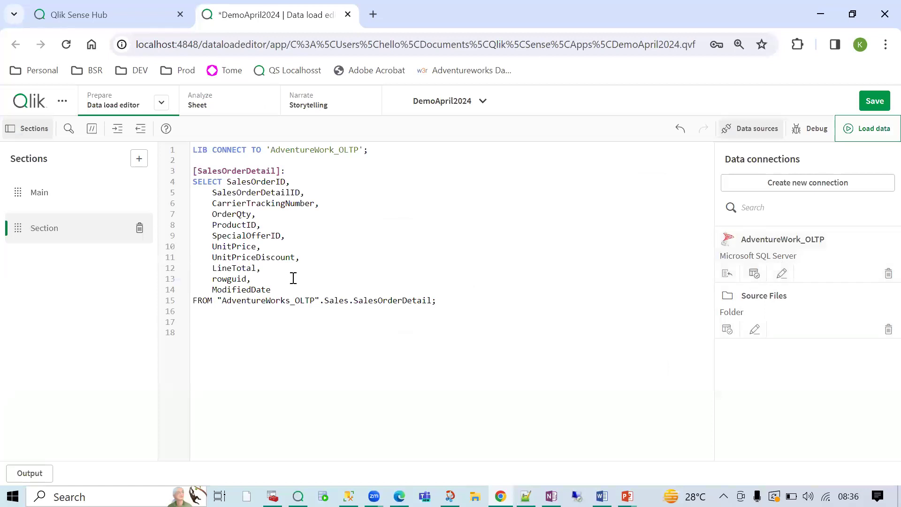
- Browse the AdventureWork_OLTP tables and set the table owner to Sales
left_click(754, 273)
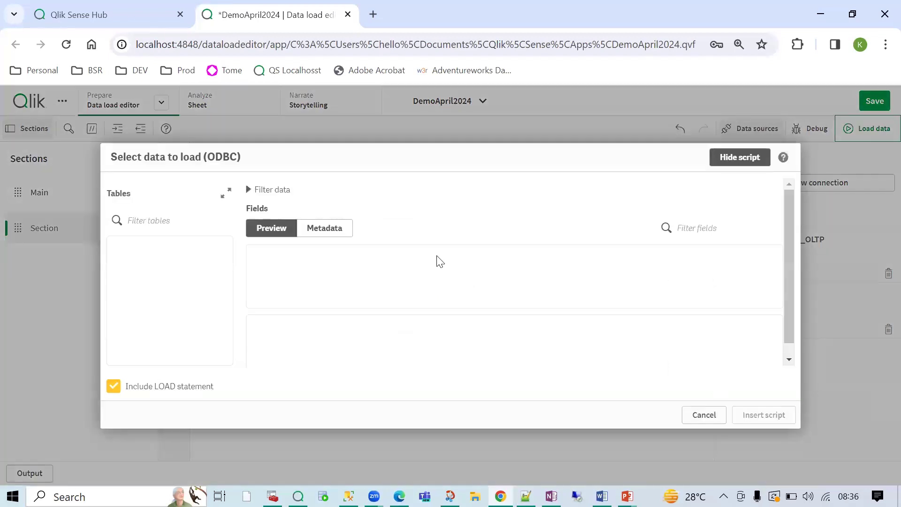
left_click(153, 247)
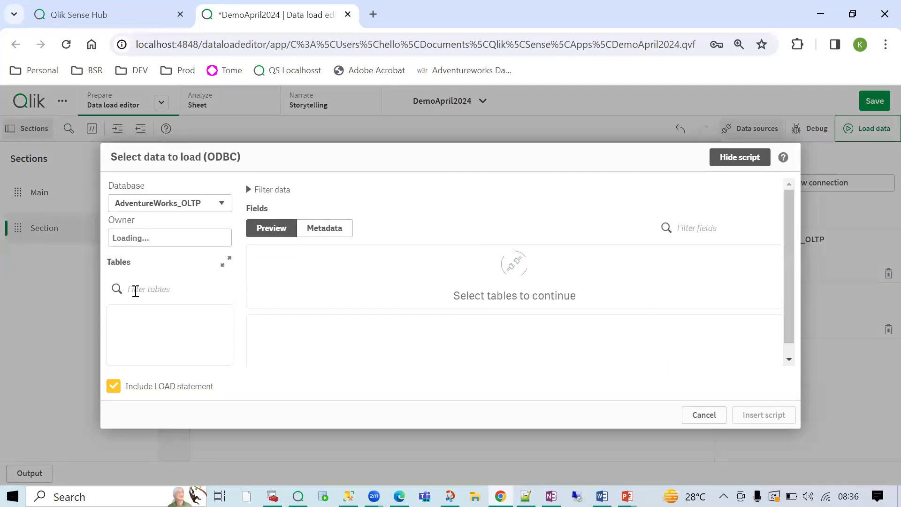
left_click(160, 248)
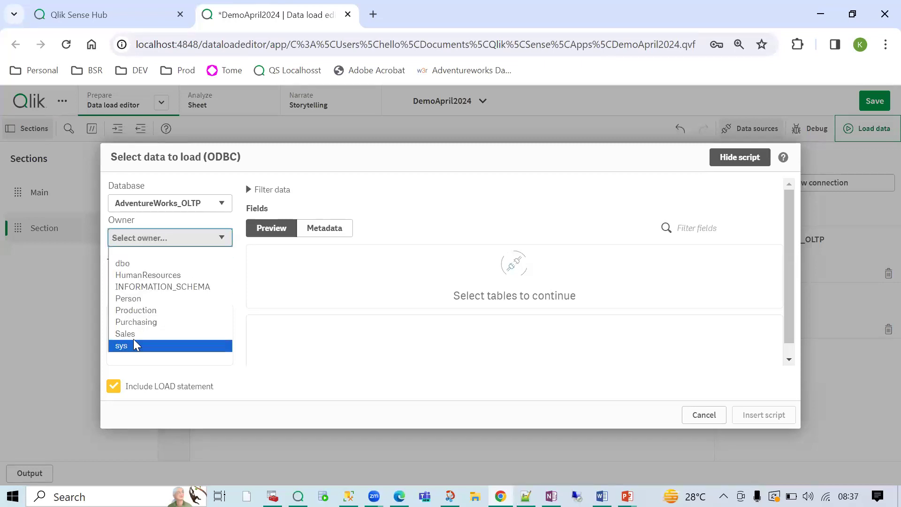
left_click(134, 342)
left_click(139, 244)
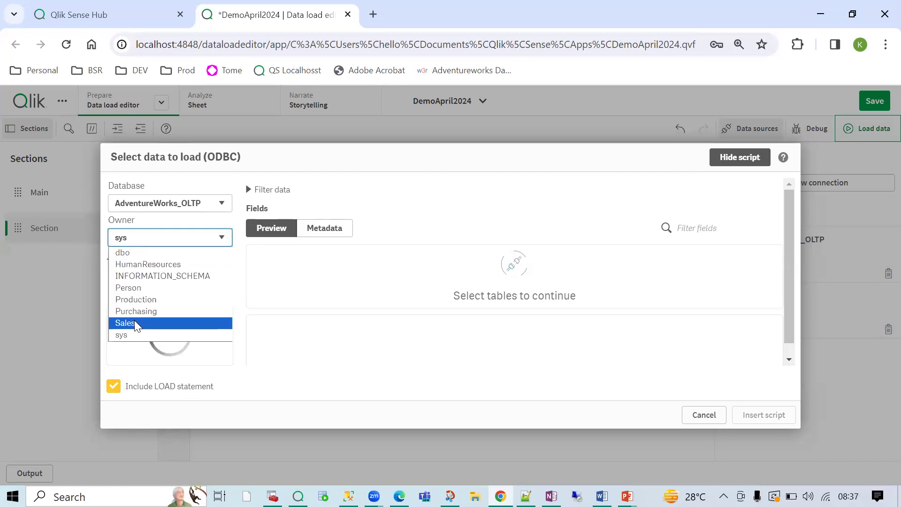
left_click(134, 320)
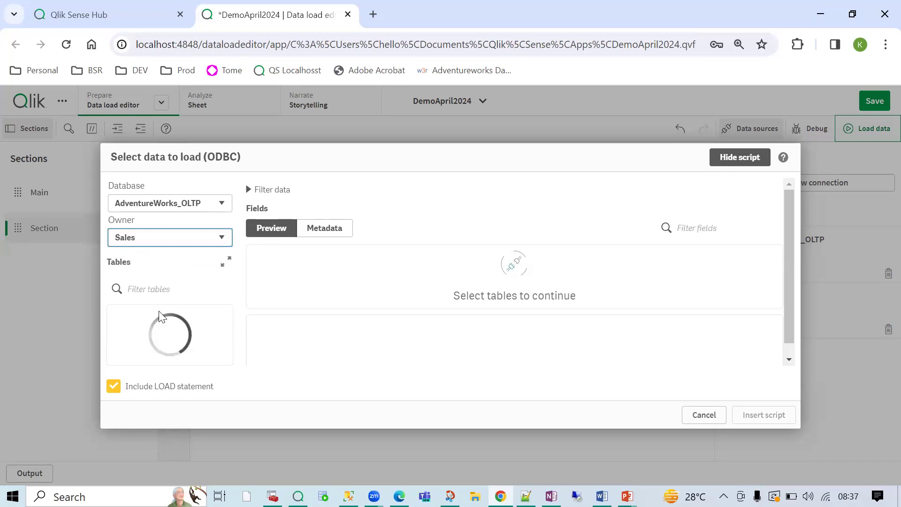
- Filter tables by 'sale', tick SalesOrderHeader, and add its 26-field load statement to the script
left_click(150, 295)
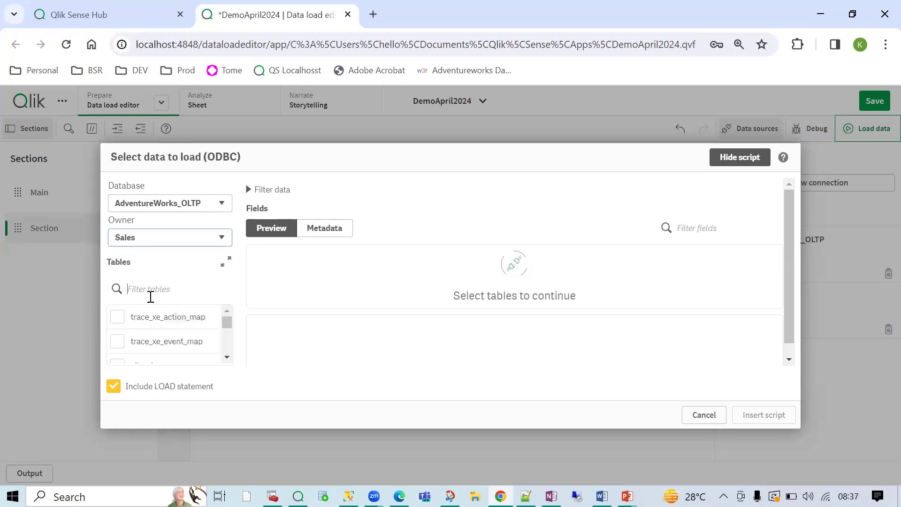
type("sales")
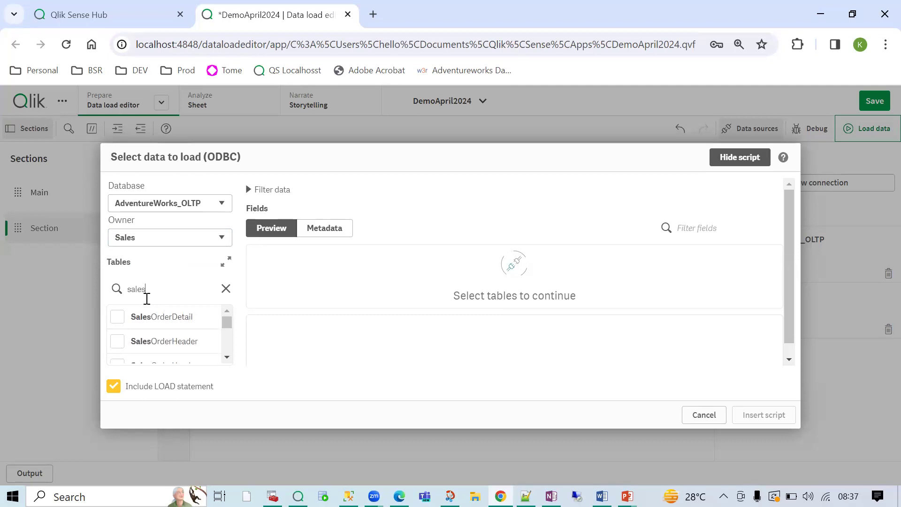
left_click(117, 341)
scroll(183, 345, "down", 3)
scroll(196, 344, "up", 3)
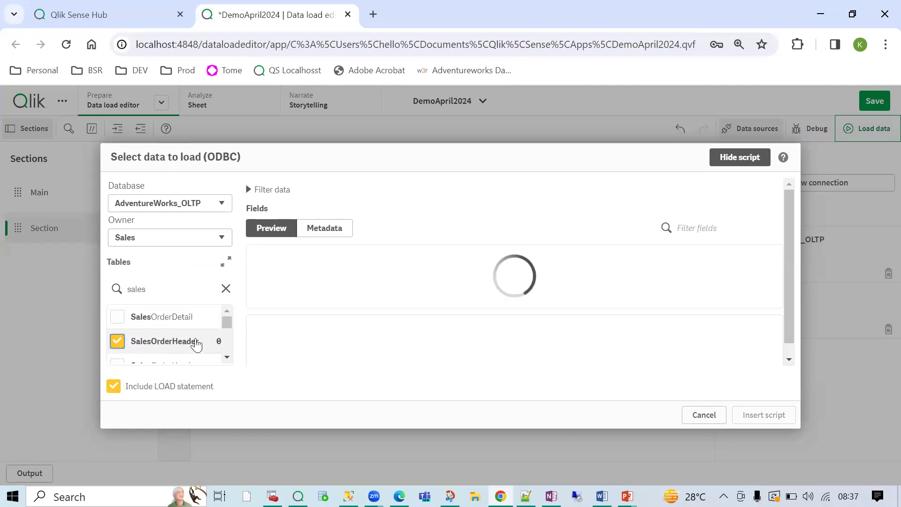
left_click(227, 357)
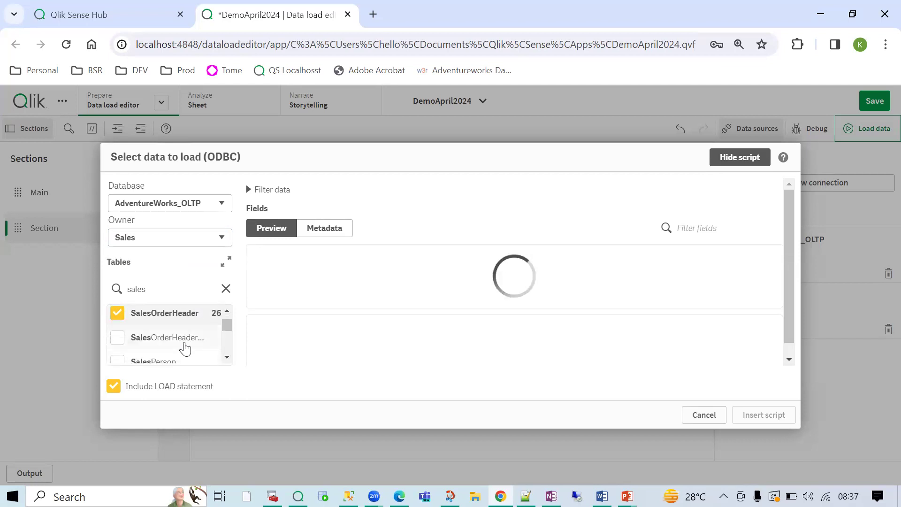
left_click(227, 311)
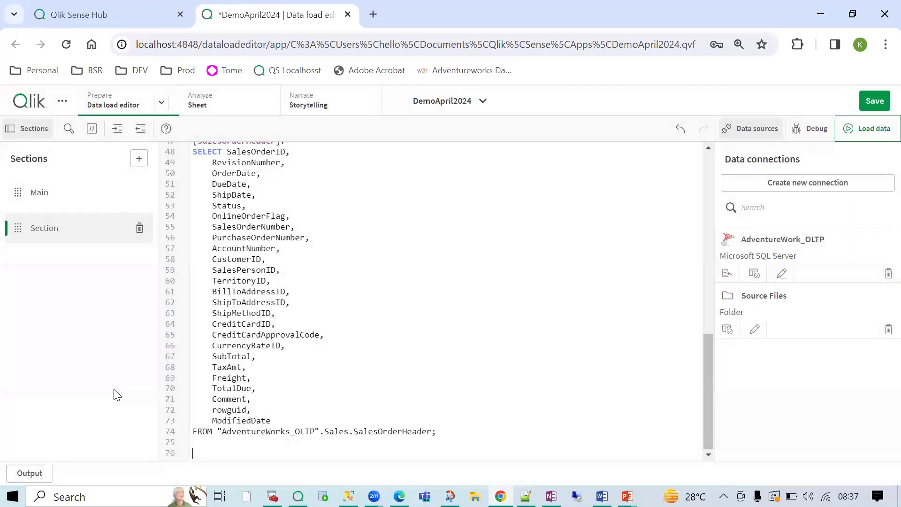
- Delete the duplicated SalesOrderHeader load block from the script
scroll(323, 381, "up", 9)
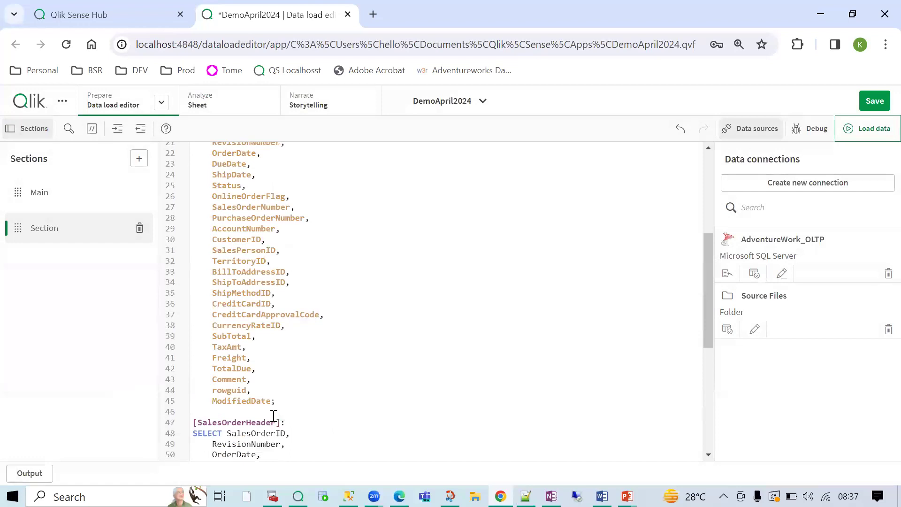
left_click_drag(199, 337, 183, 283)
key("Delete")
key("Delete")
key("Delete")
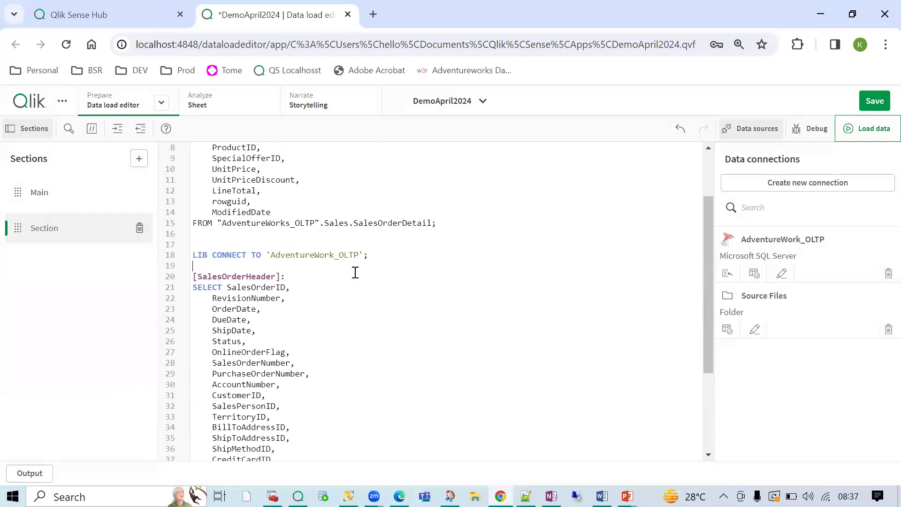
- Remove the redundant second LIB CONNECT TO line so one connection serves both SELECTs
scroll(355, 272, "up", 3)
left_click_drag(370, 333, 133, 338)
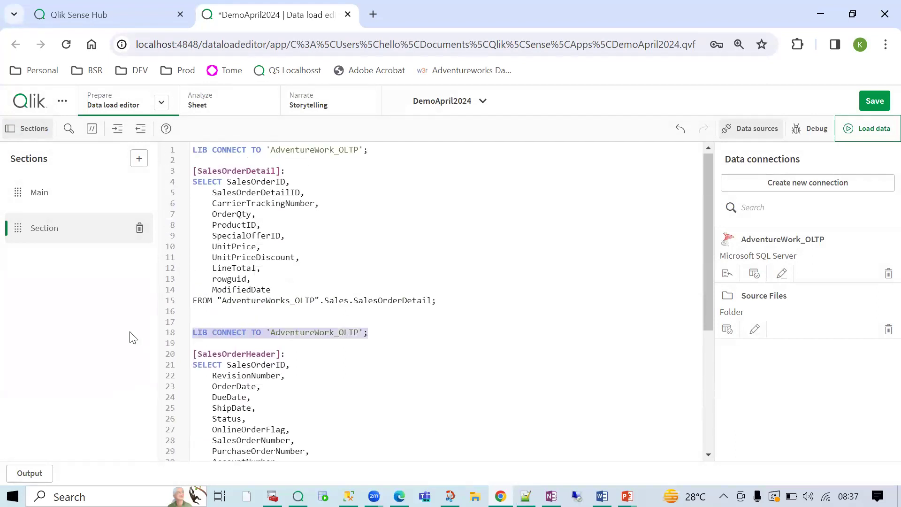
key("BackSpace")
key("BackSpace")
key("BackSpace")
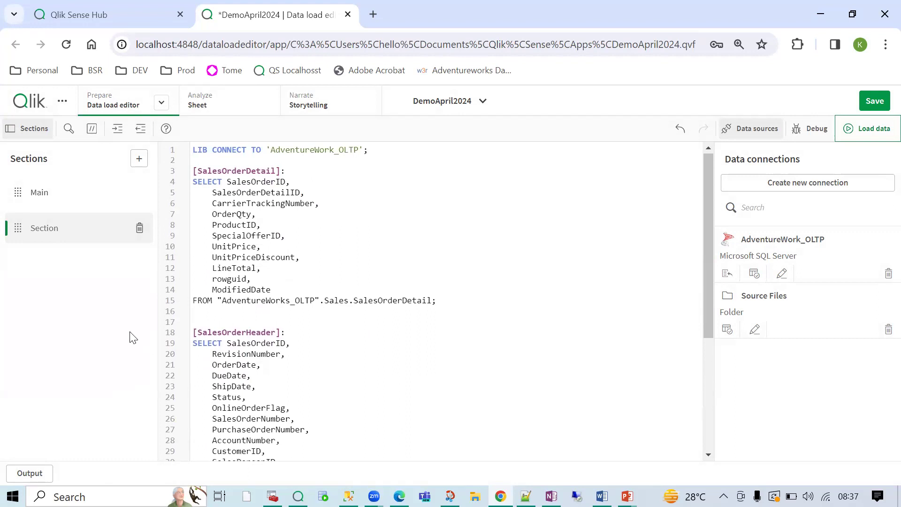
double_click(235, 171)
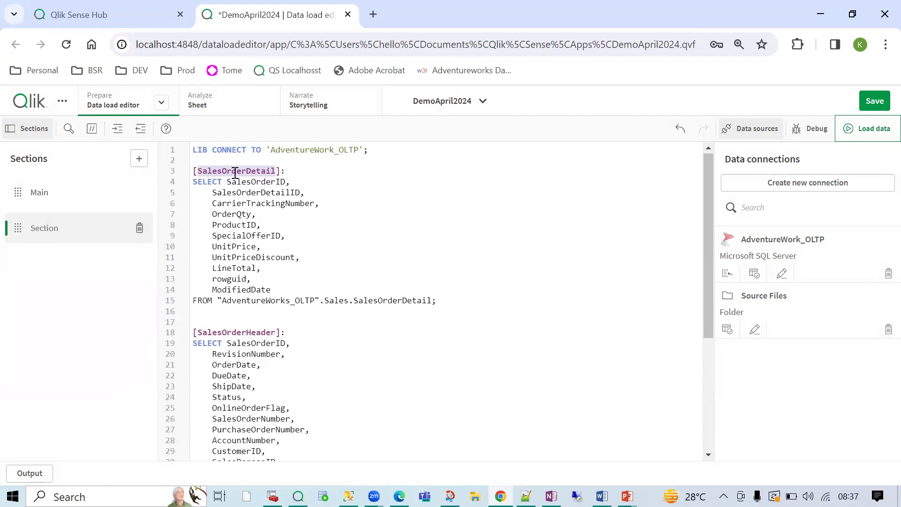
double_click(225, 336)
scroll(325, 378, "down", 4)
left_click(327, 379)
scroll(327, 379, "up", 4)
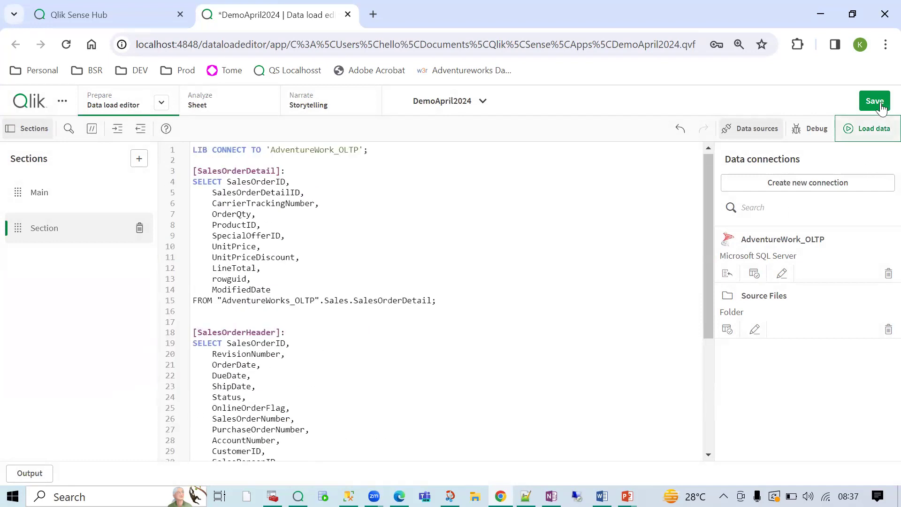
- Load data: 121,317 SalesOrderDetail and 31,465 SalesOrderHeader lines, creating synthetic key $Syn 1
left_click(867, 129)
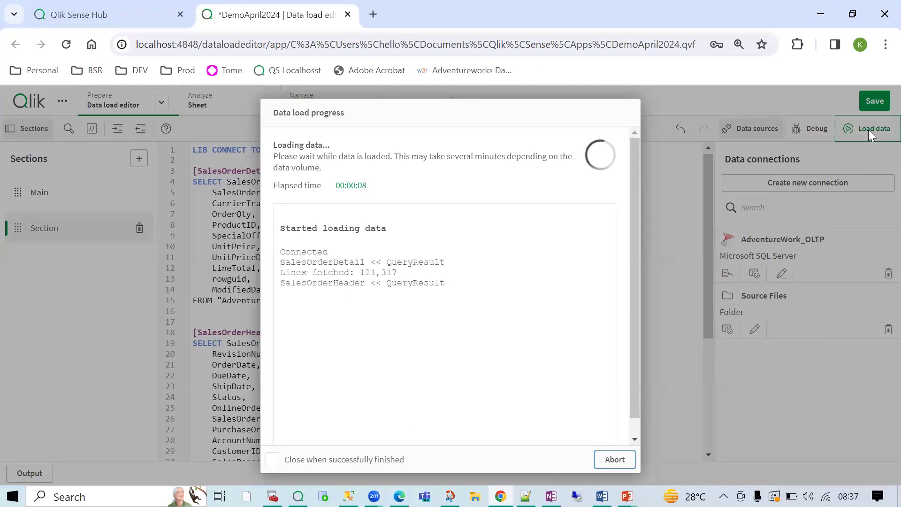
double_click(359, 273)
left_click_drag(332, 303, 508, 307)
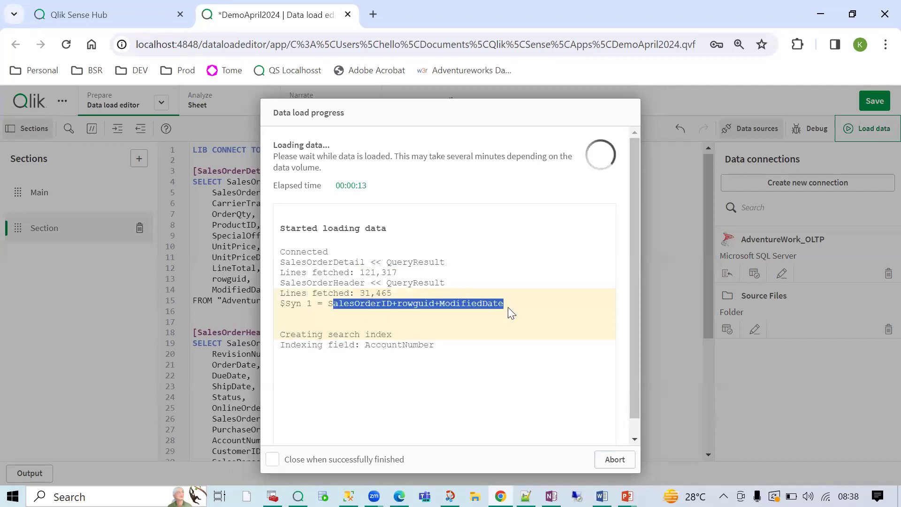
left_click(478, 350)
left_click(613, 459)
scroll(424, 416, "down", 4)
- Comment out rowguid and ModifiedDate, drop the comma after Comment, and reload the data
scroll(423, 417, "down", 1)
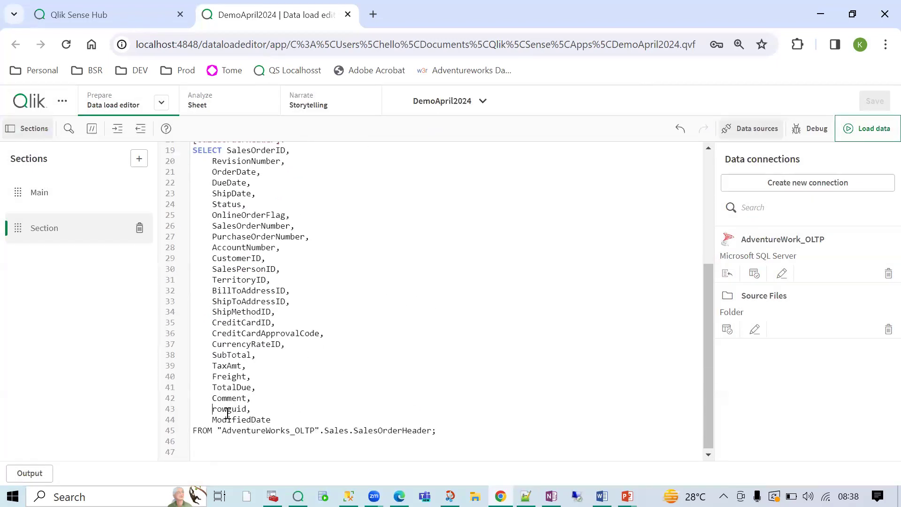
left_click_drag(221, 409, 298, 419)
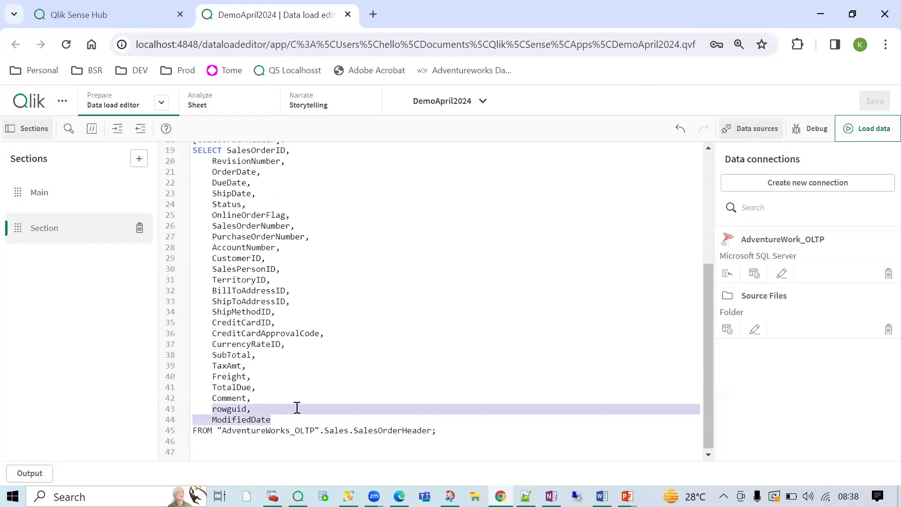
left_click(92, 128)
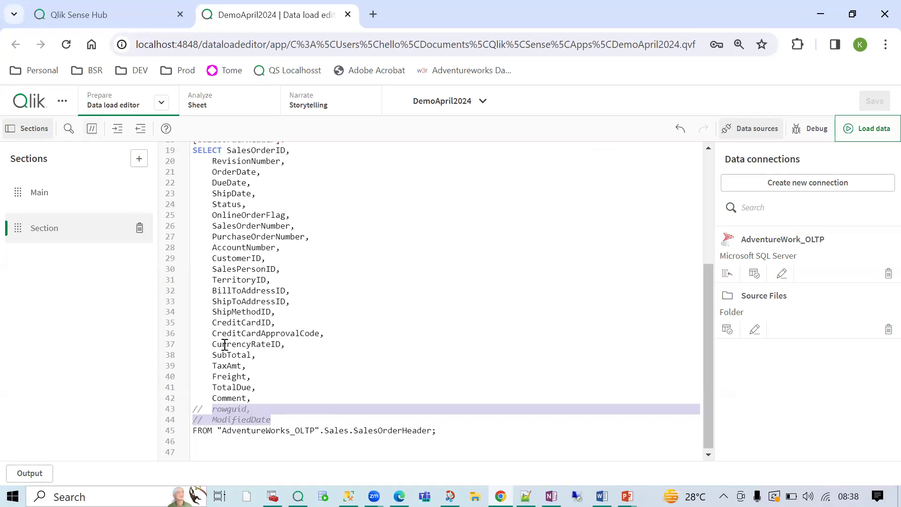
left_click(258, 400)
key("BackSpace")
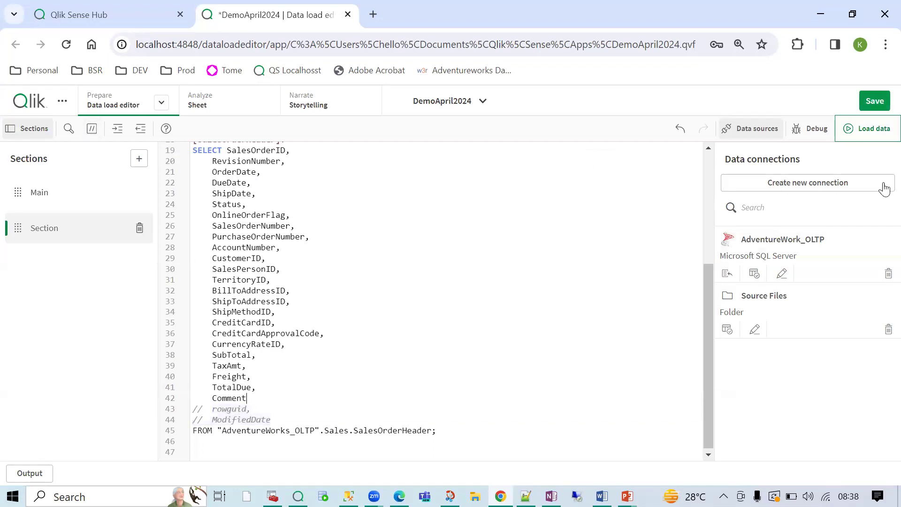
left_click(870, 133)
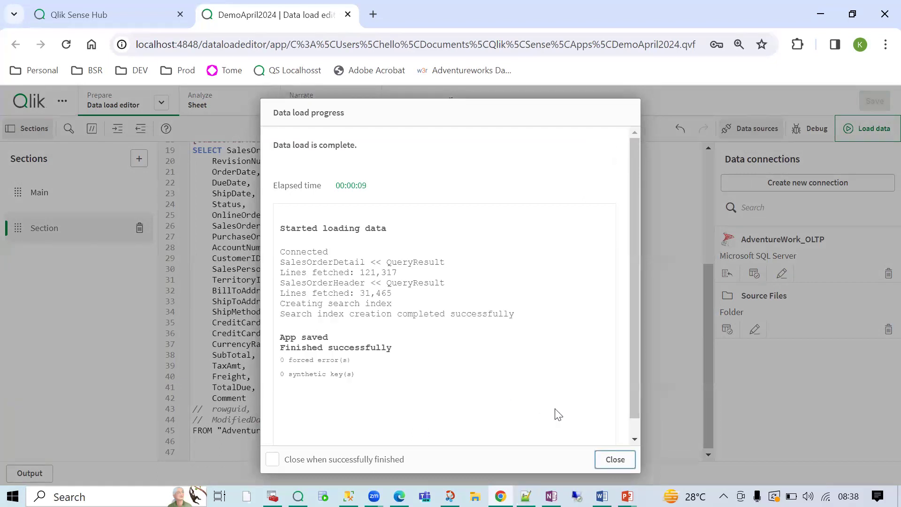
- Verify the log shows 121,317 SalesOrderDetail and 31,465 SalesOrderHeader rows with 0 synthetic keys, then close it
left_click_drag(397, 273, 359, 272)
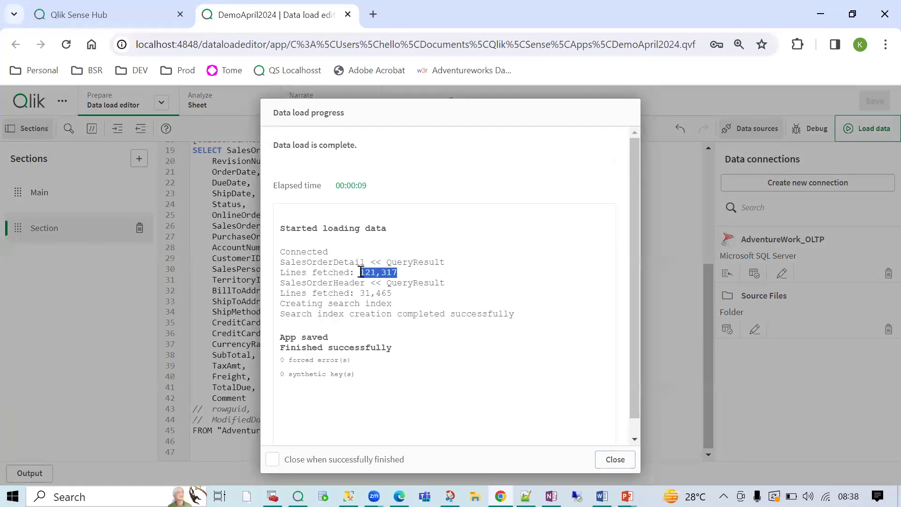
left_click_drag(397, 297, 342, 288)
left_click(342, 288)
double_click(342, 289)
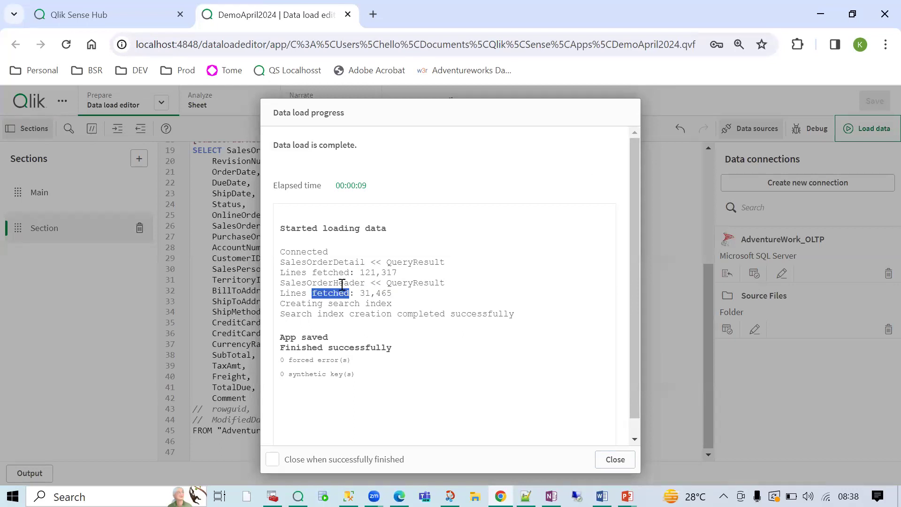
double_click(342, 282)
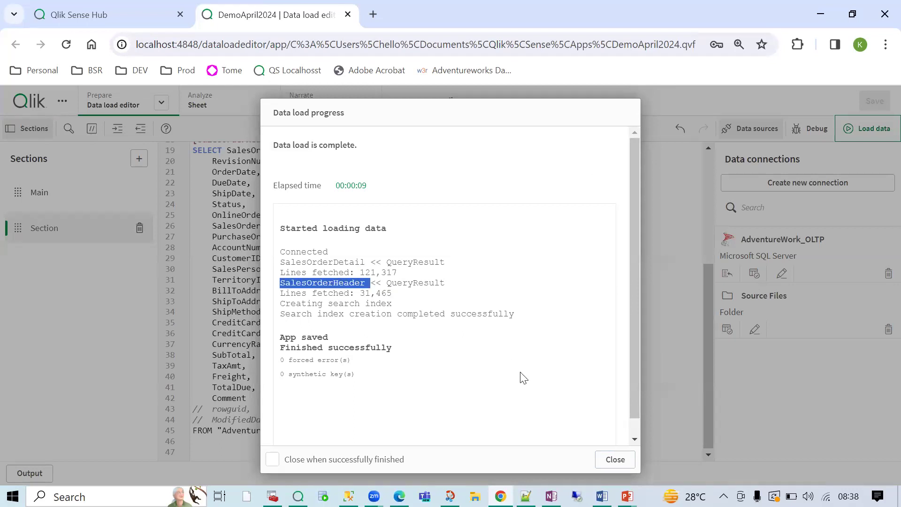
double_click(352, 261)
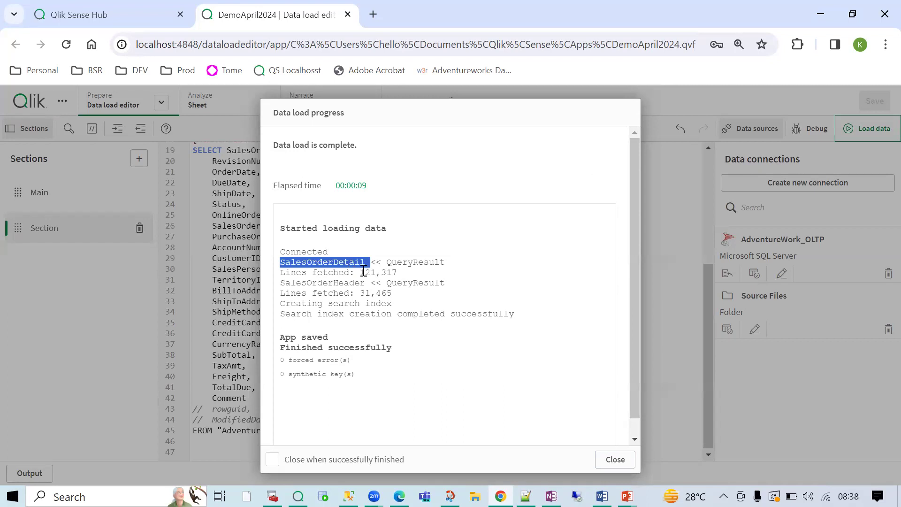
left_click(614, 459)
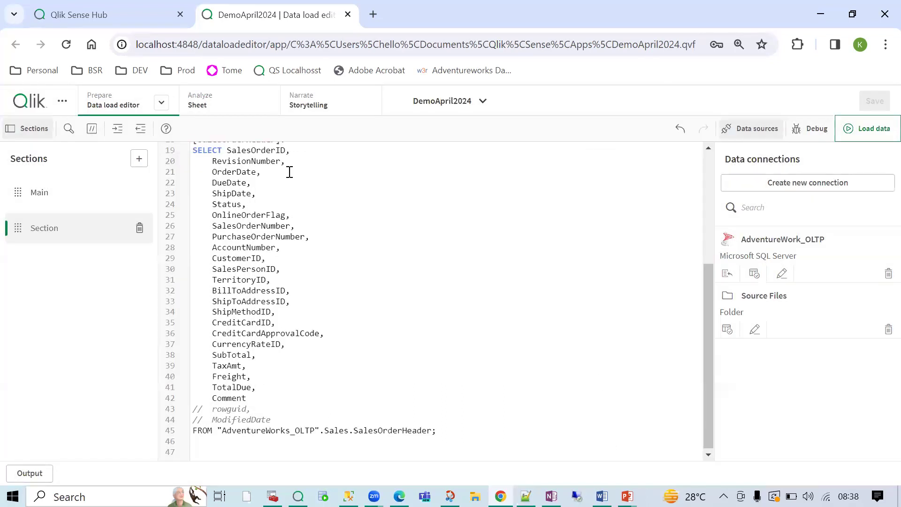
- In the Data model viewer, spread SalesOrderHeader and SalesOrderDetail apart and collapse/expand SalesOrderHeader
left_click(160, 107)
left_click(145, 177)
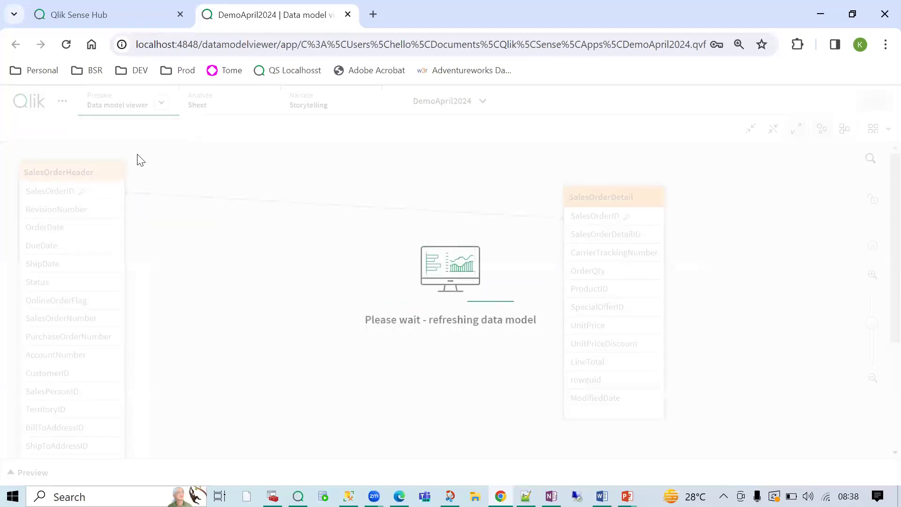
left_click_drag(64, 166, 207, 176)
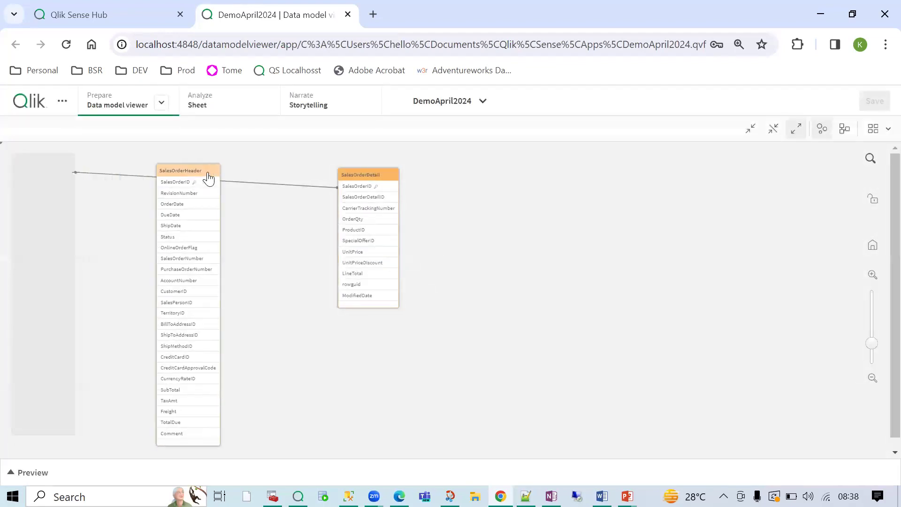
left_click_drag(374, 181, 386, 187)
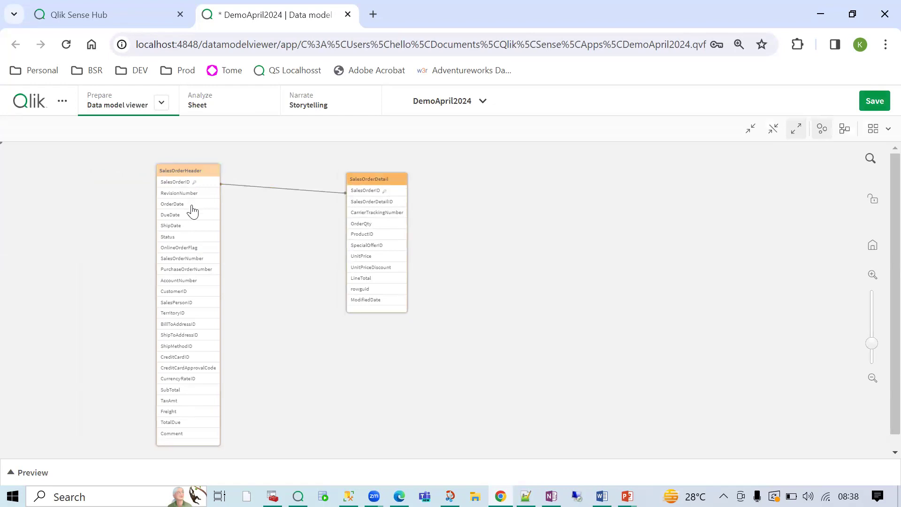
left_click(188, 173)
double_click(189, 174)
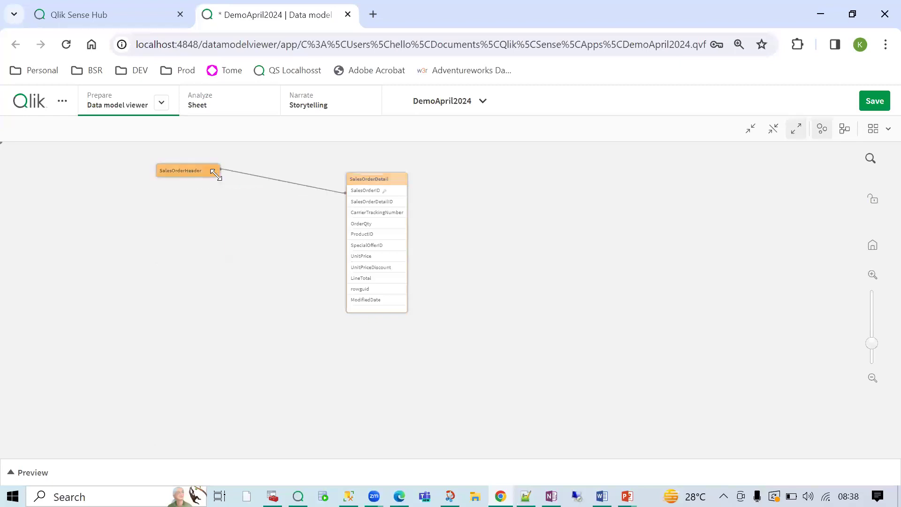
double_click(202, 178)
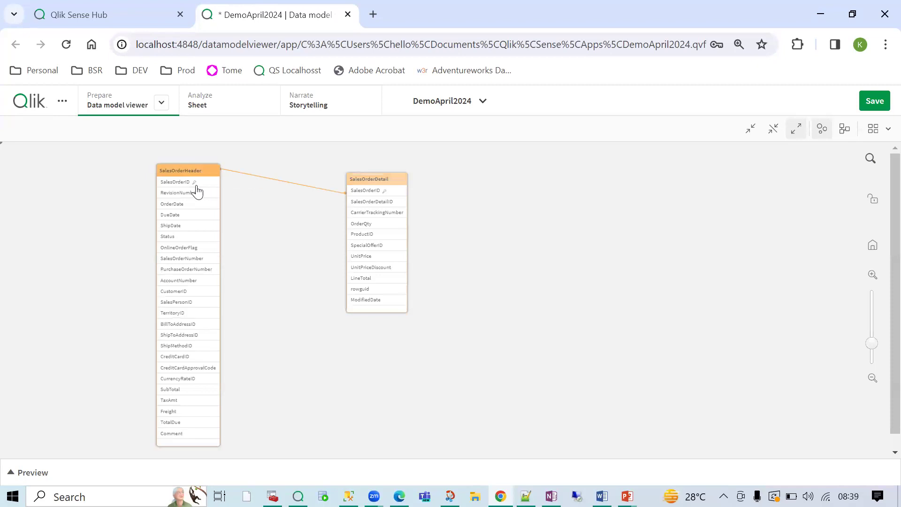
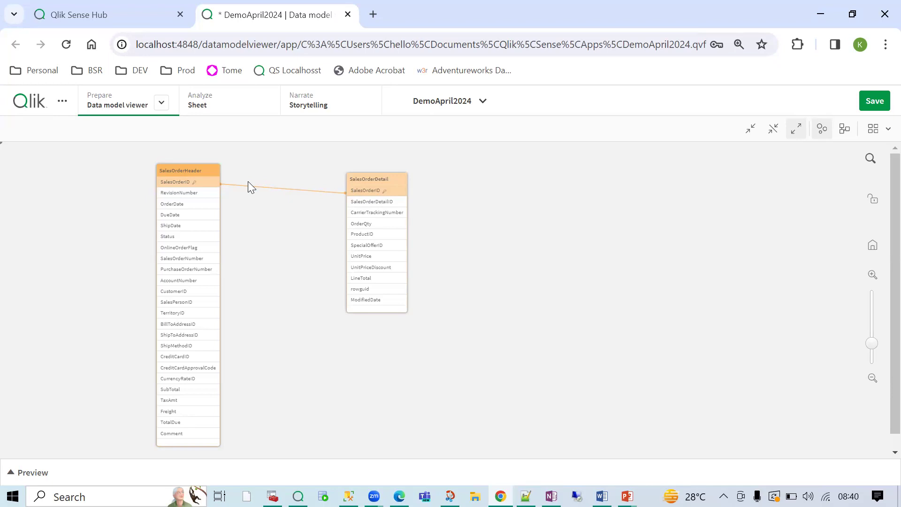
- Highlight both sides of the SalesOrderID link between SalesOrderHeader and SalesOrderDetail, then go to My new sheet
left_click(272, 210)
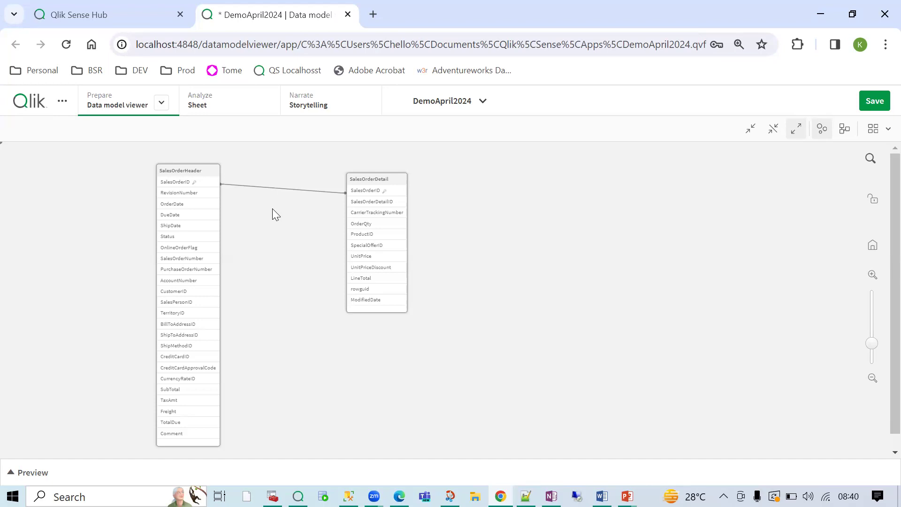
left_click(189, 174)
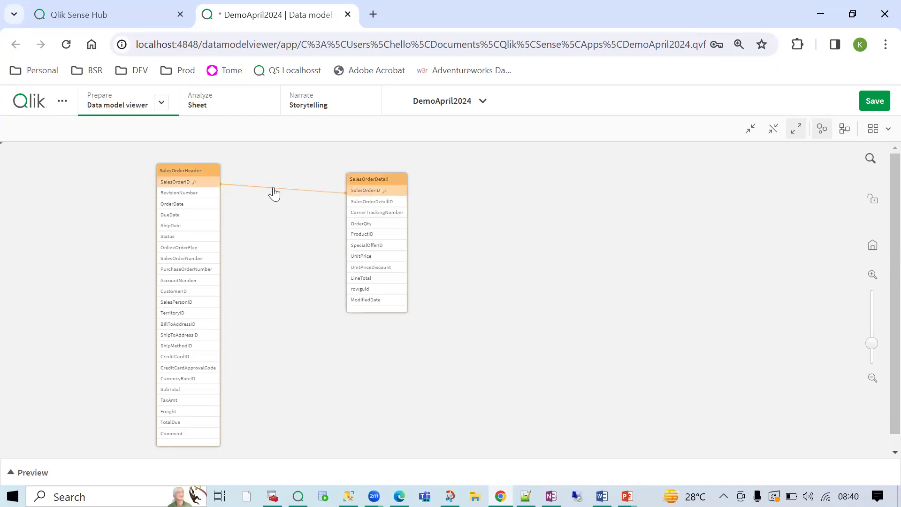
left_click(282, 208)
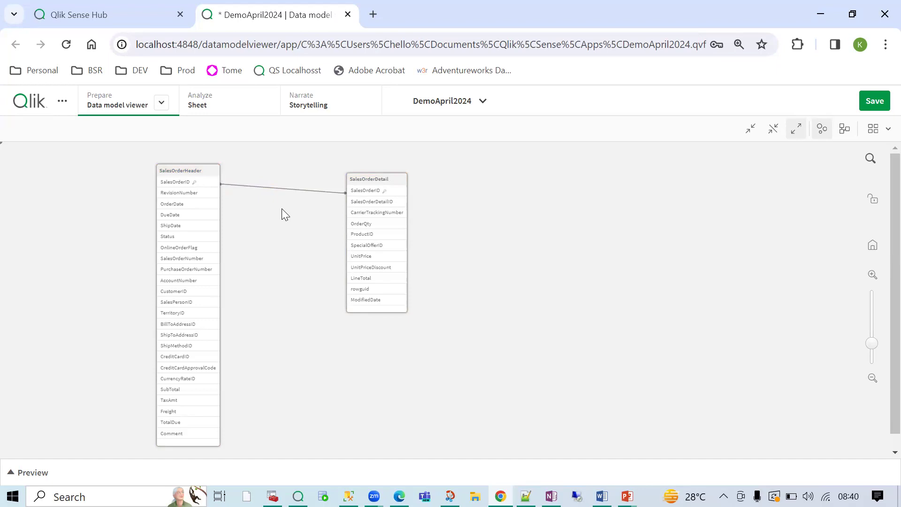
left_click(183, 182)
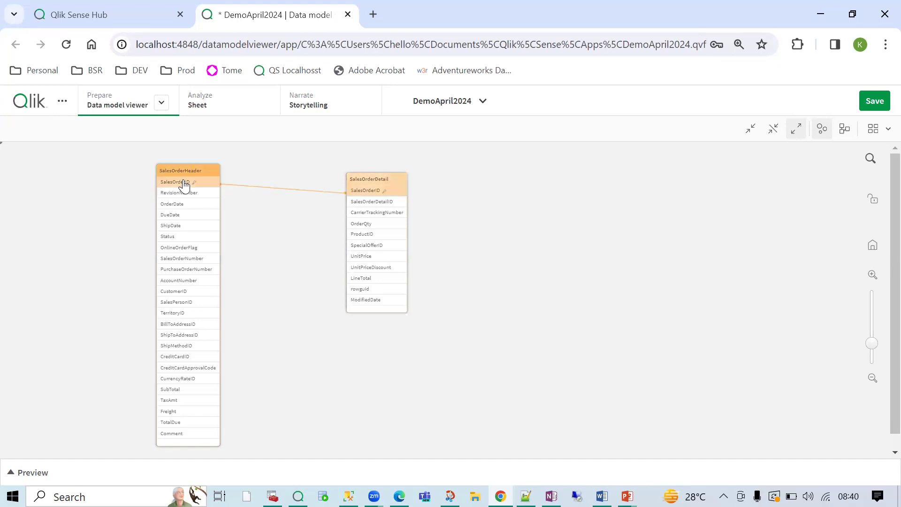
left_click(388, 196)
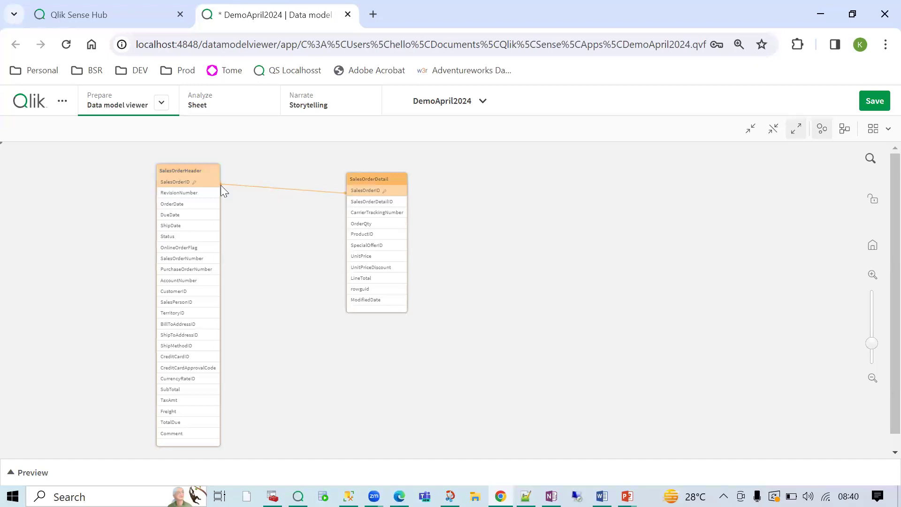
left_click(177, 187)
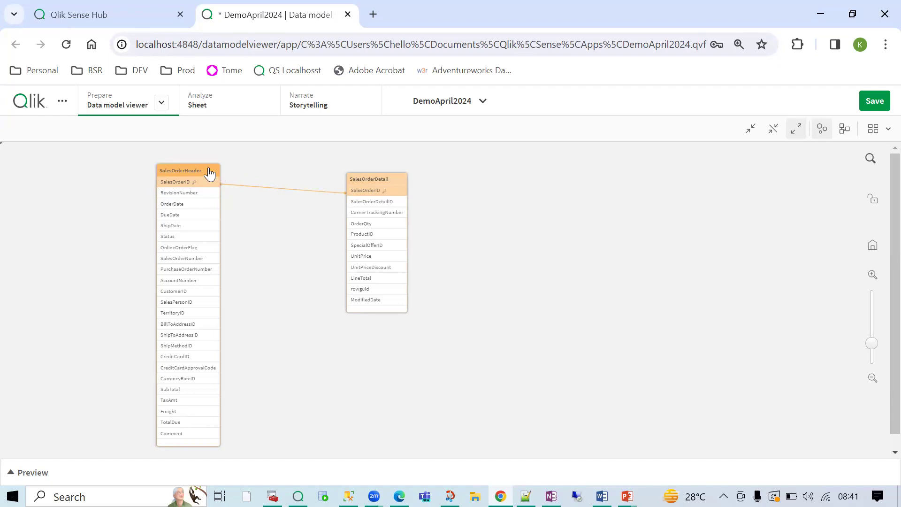
left_click_drag(201, 174, 198, 169)
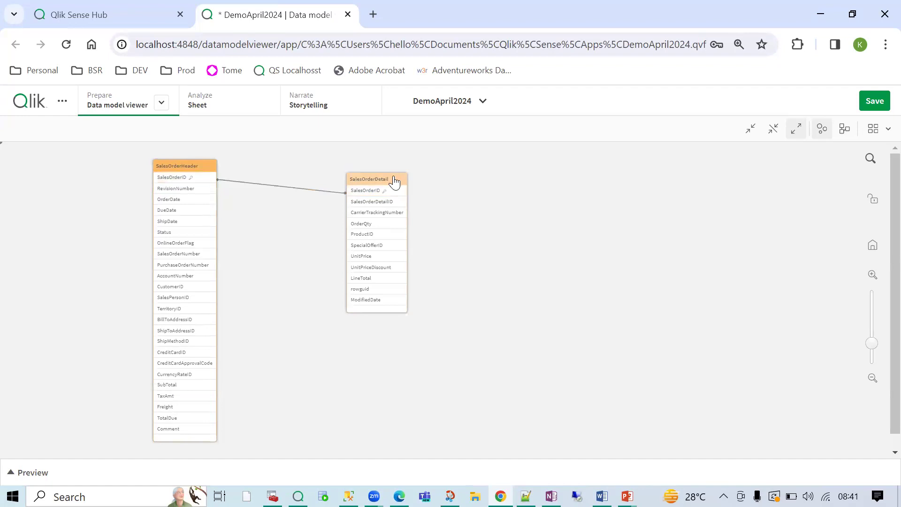
left_click(221, 108)
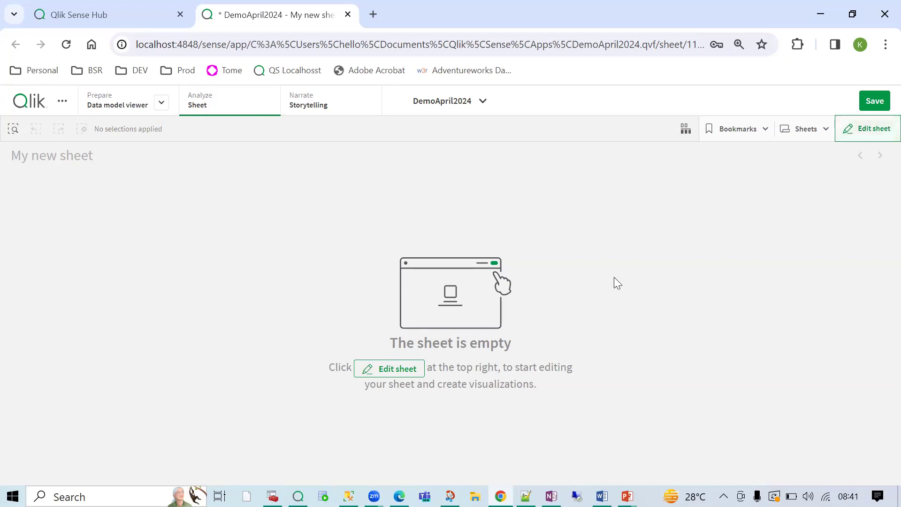
- Edit My new sheet and filter the field list to SalesOrderDetail fields
left_click(841, 133)
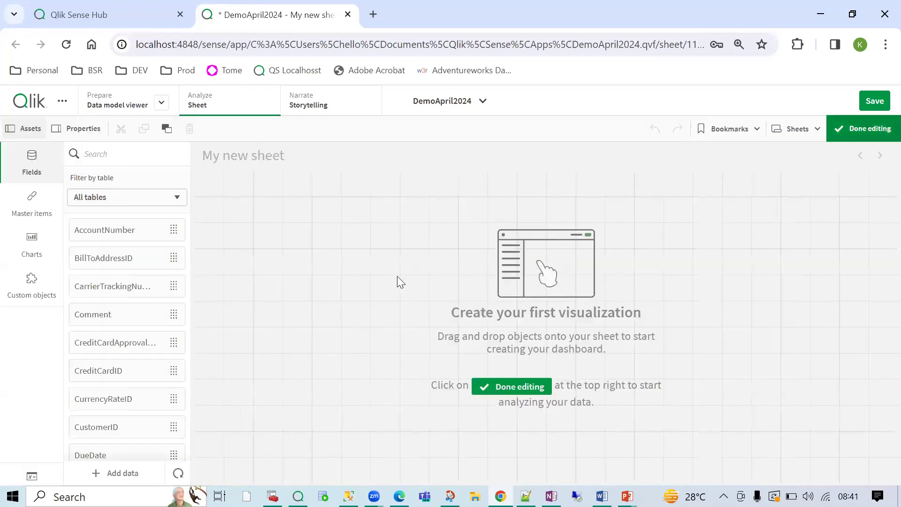
left_click(415, 197)
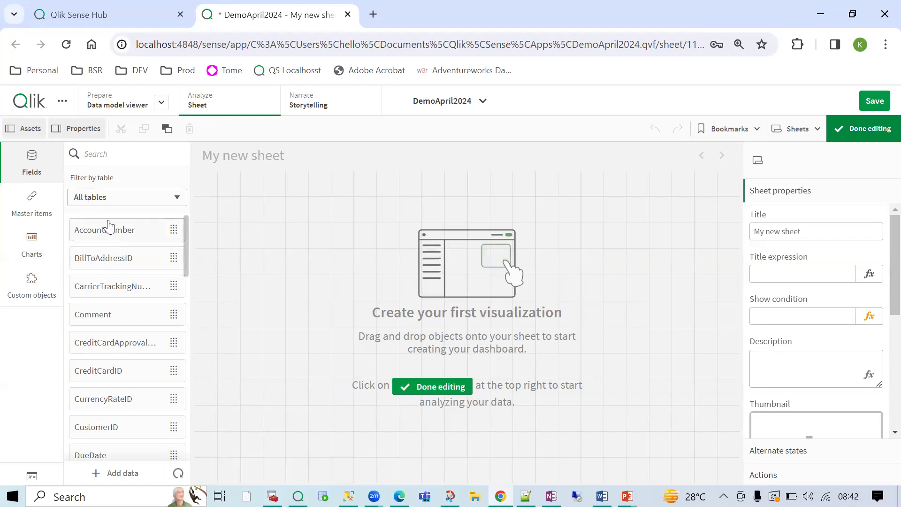
left_click(115, 197)
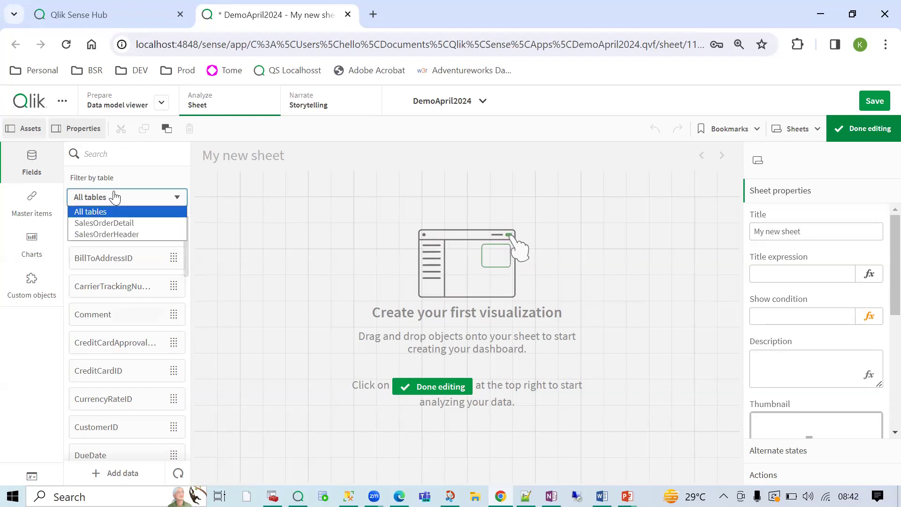
left_click(111, 221)
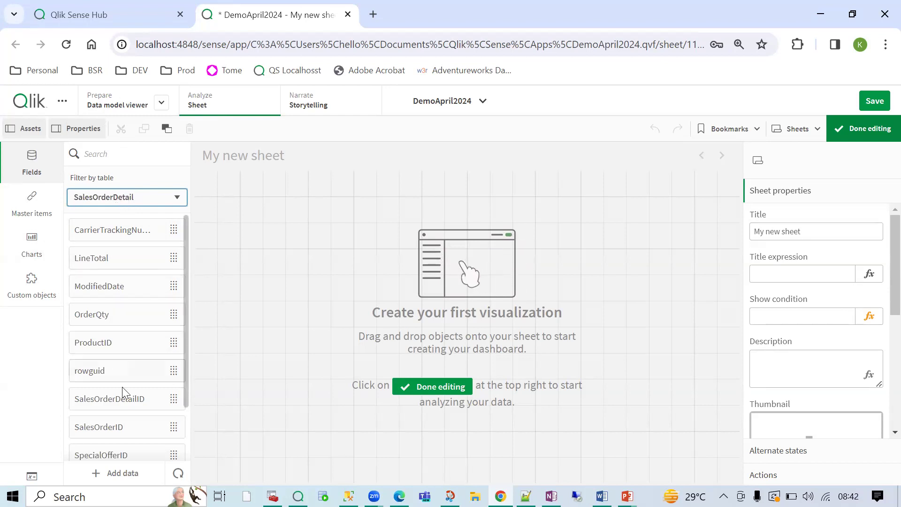
- Filter the field list to SalesOrderHeader, then set it back to All tables
scroll(122, 393, "down", 2)
scroll(120, 399, "up", 2)
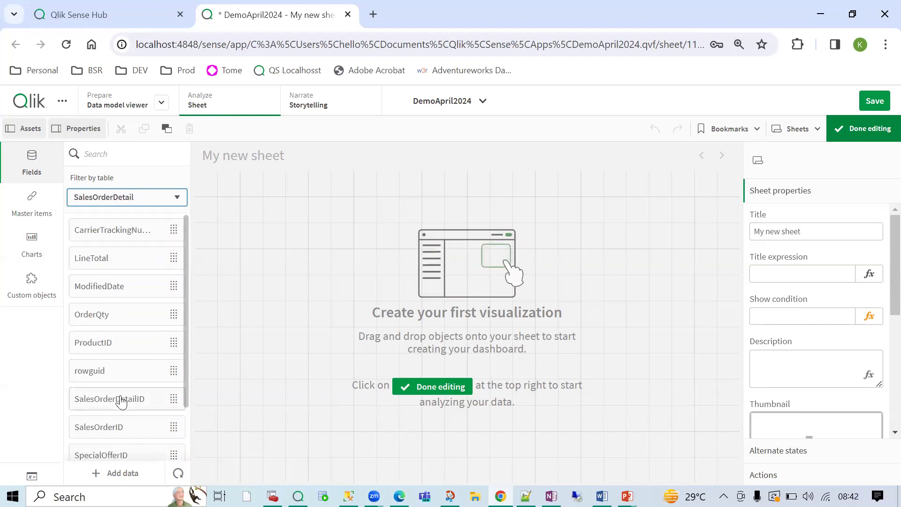
left_click(109, 201)
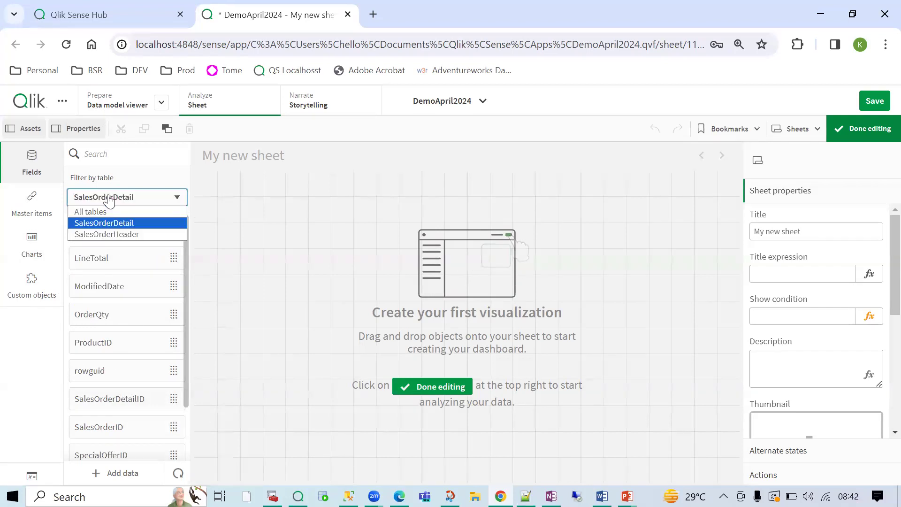
left_click(107, 231)
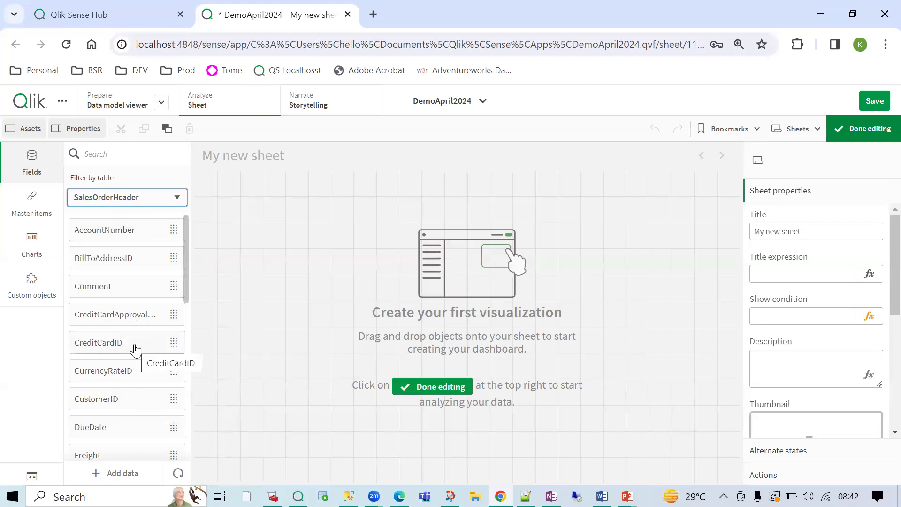
scroll(134, 348, "down", 4)
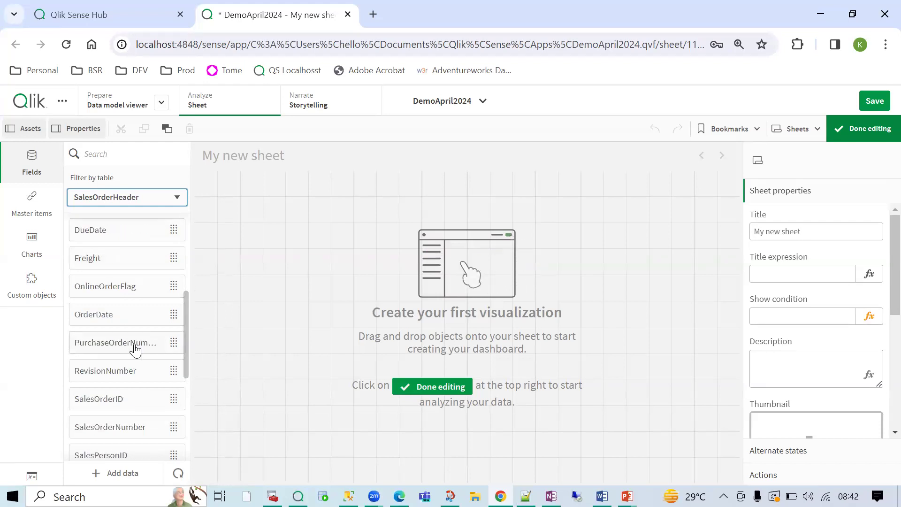
scroll(135, 346, "down", 5)
scroll(136, 332, "up", 7)
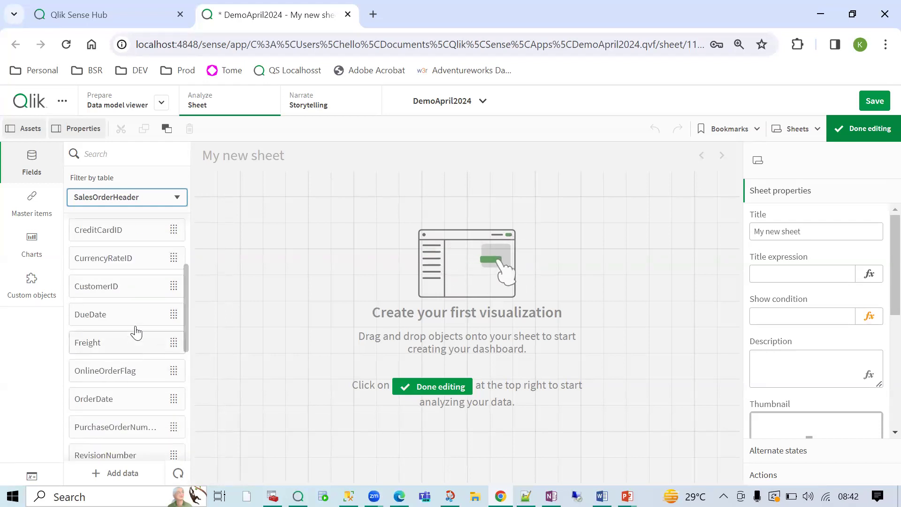
left_click(120, 199)
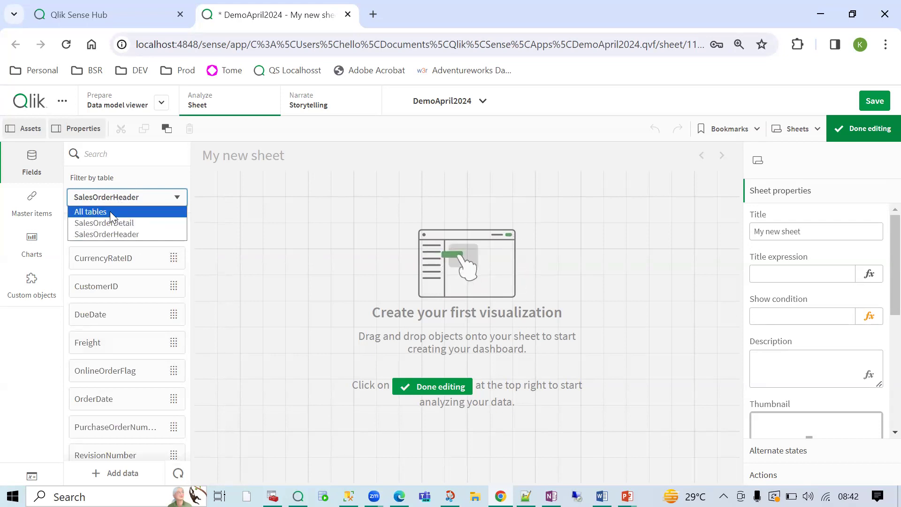
left_click(110, 212)
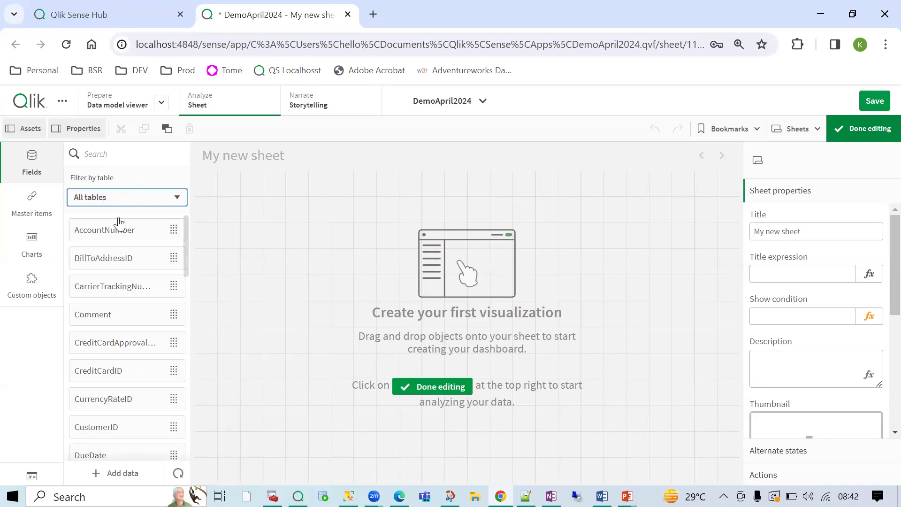
- Search fields for 'pri', drop UnitPrice on the sheet as a KPI, and resize it to 12 x 3
left_click(136, 154)
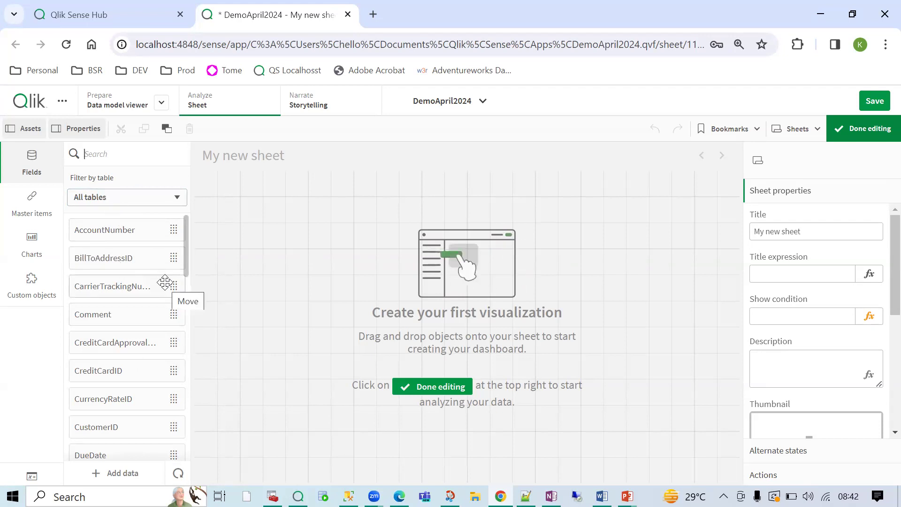
type("amo")
key("BackSpace")
key("BackSpace")
key("BackSpace")
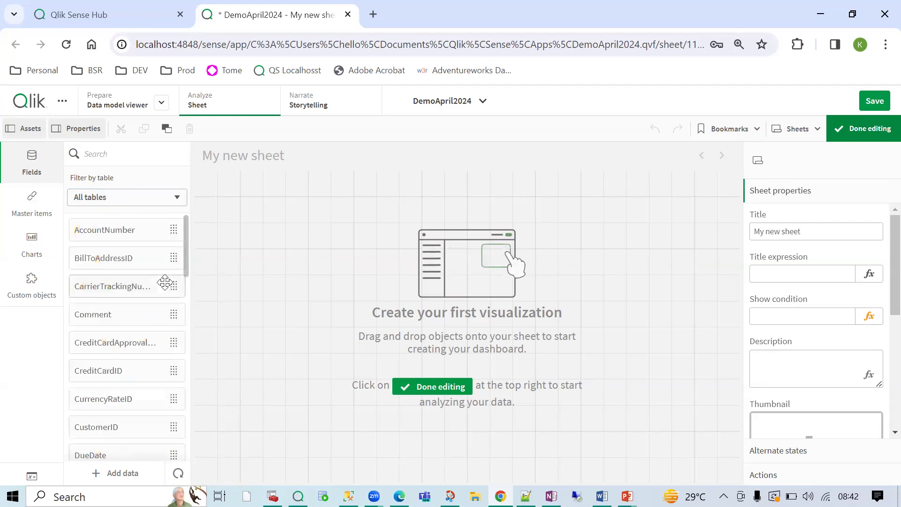
type("pri")
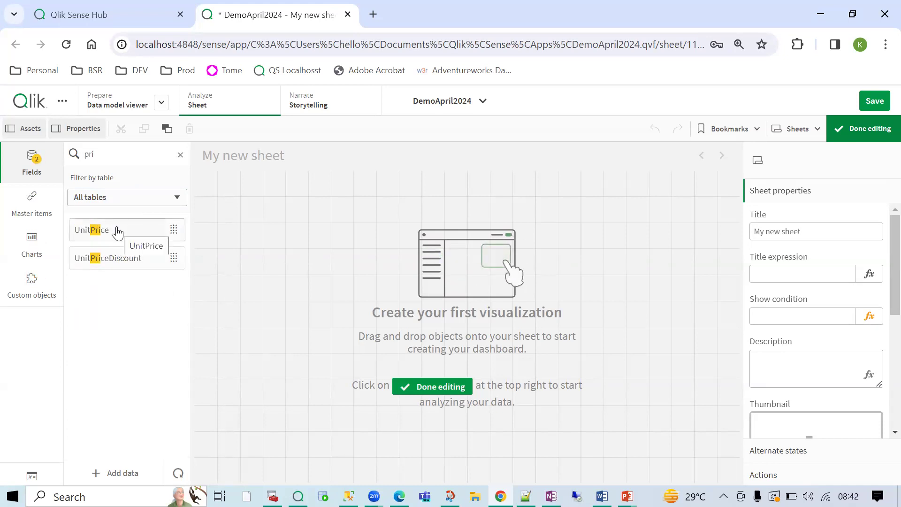
left_click_drag(116, 232, 278, 211)
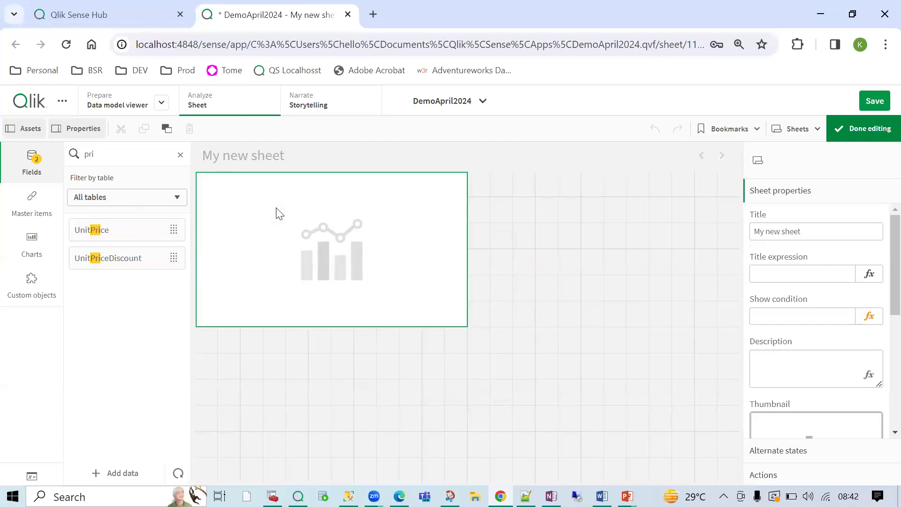
left_click(181, 157)
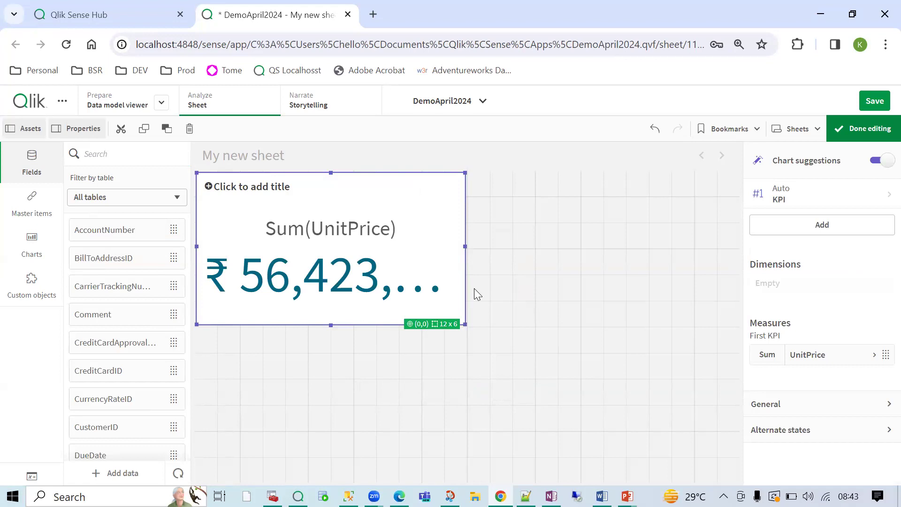
left_click_drag(465, 324, 456, 244)
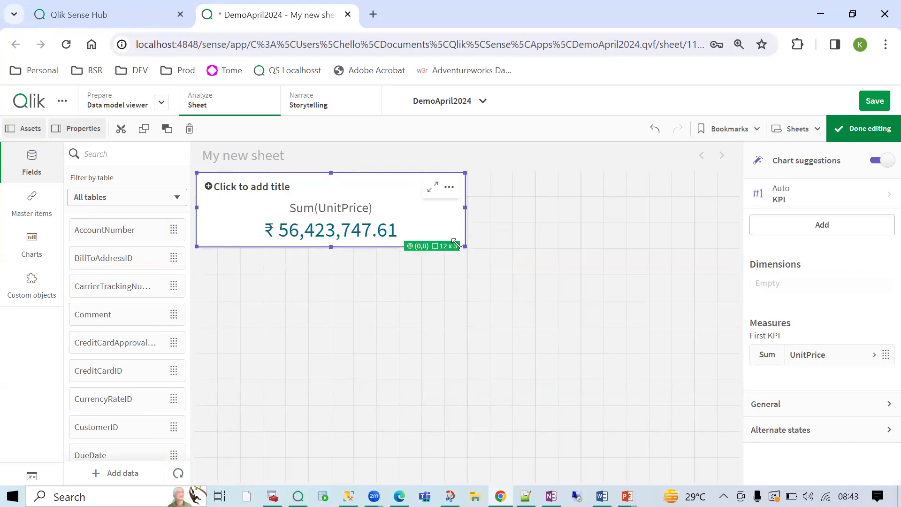
left_click(30, 249)
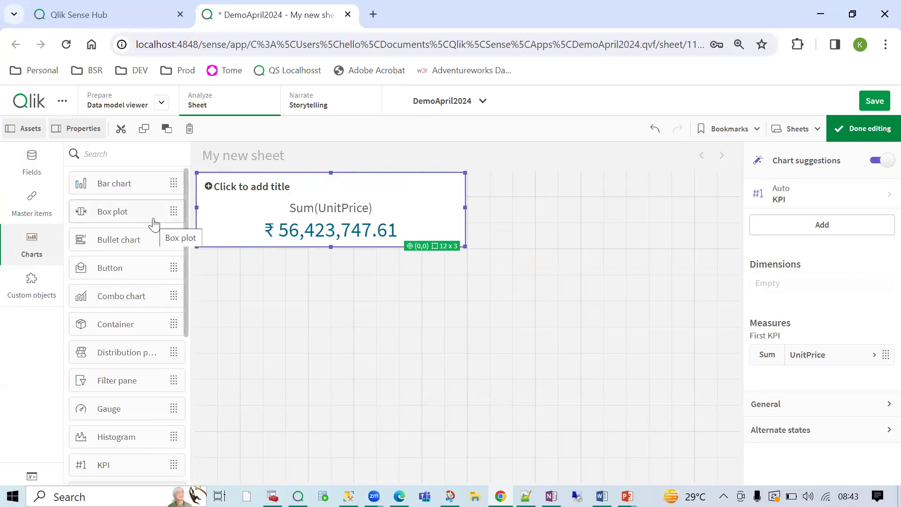
- Turn the Sum(UnitPrice) KPI into a bar chart and make it taller
left_click_drag(128, 188, 258, 206)
left_click(301, 208)
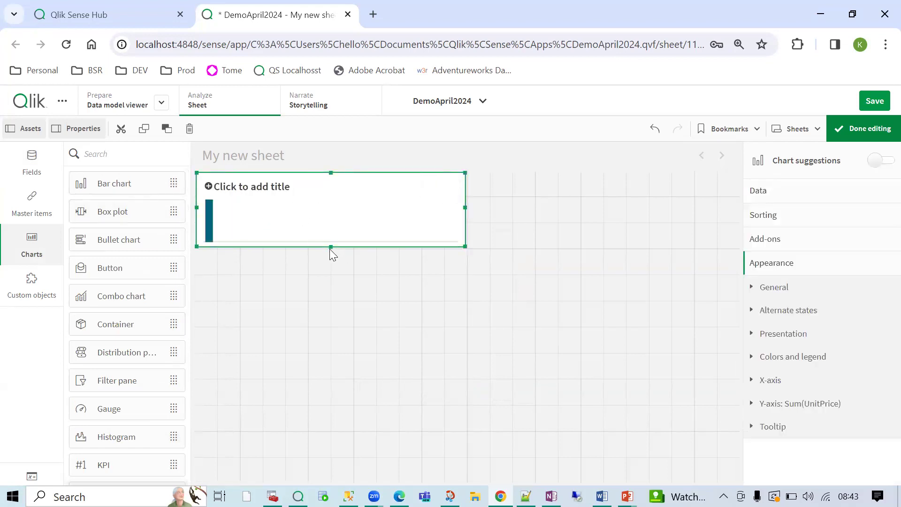
left_click_drag(330, 245, 317, 287)
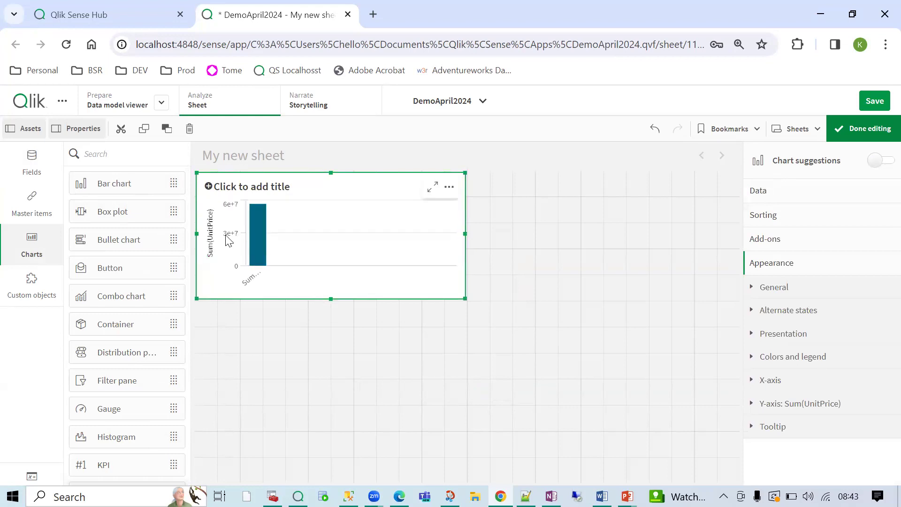
- Scroll the field list down until SalesOrderNumber is visible
left_click(31, 162)
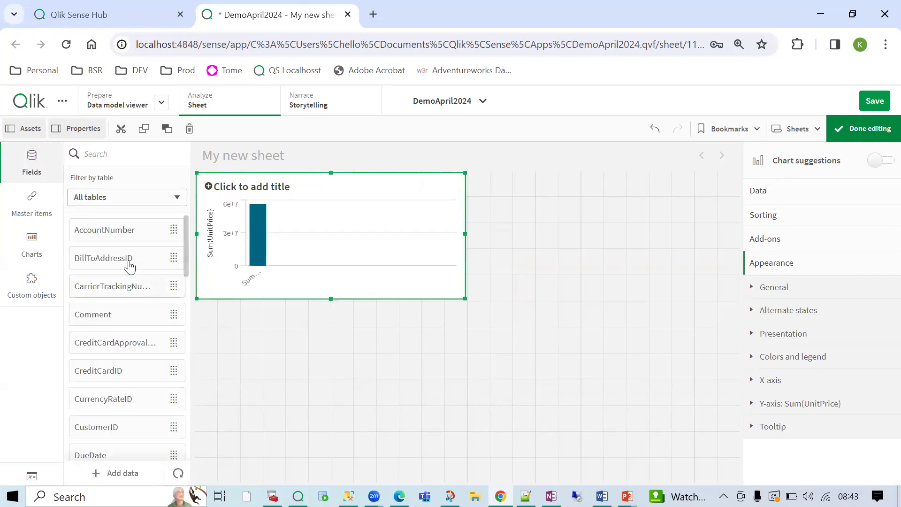
scroll(143, 419, "down", 5)
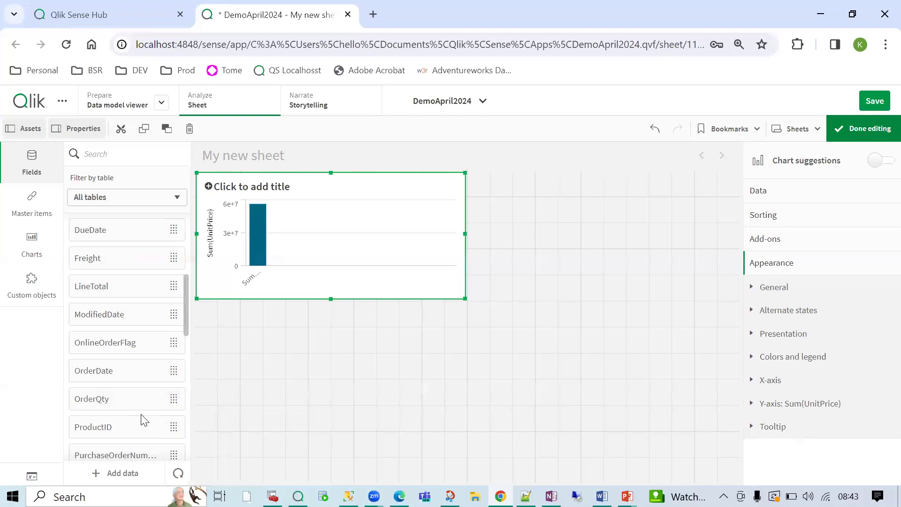
scroll(143, 418, "down", 2)
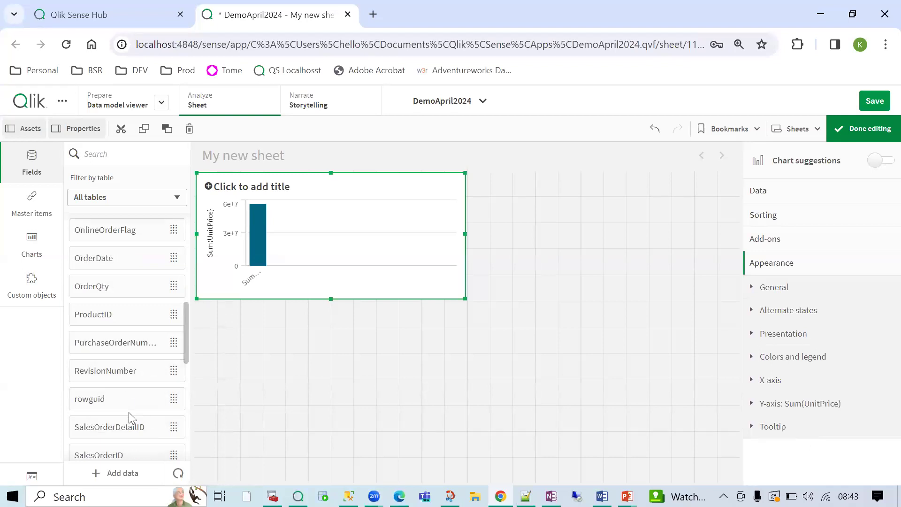
scroll(130, 414, "down", 2)
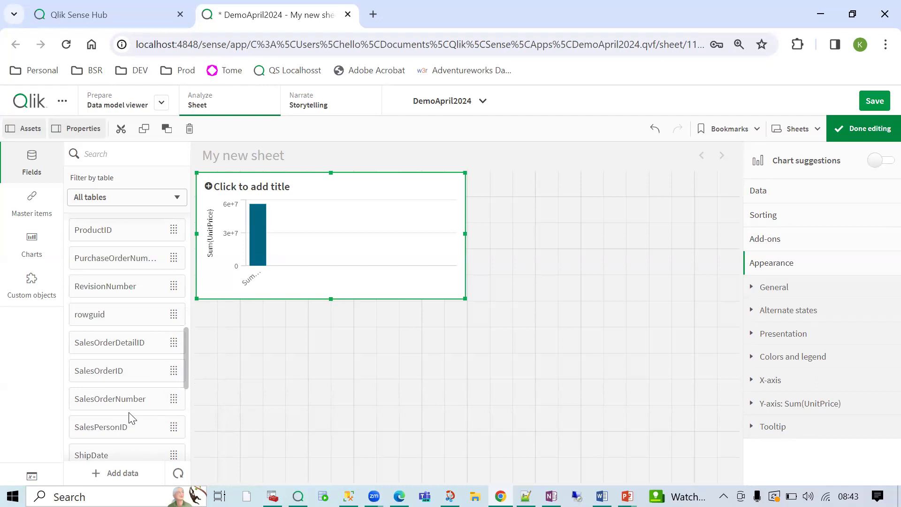
- Add SalesOrderNumber as the bar chart's dimension and enlarge the chart
left_click_drag(121, 399, 301, 232)
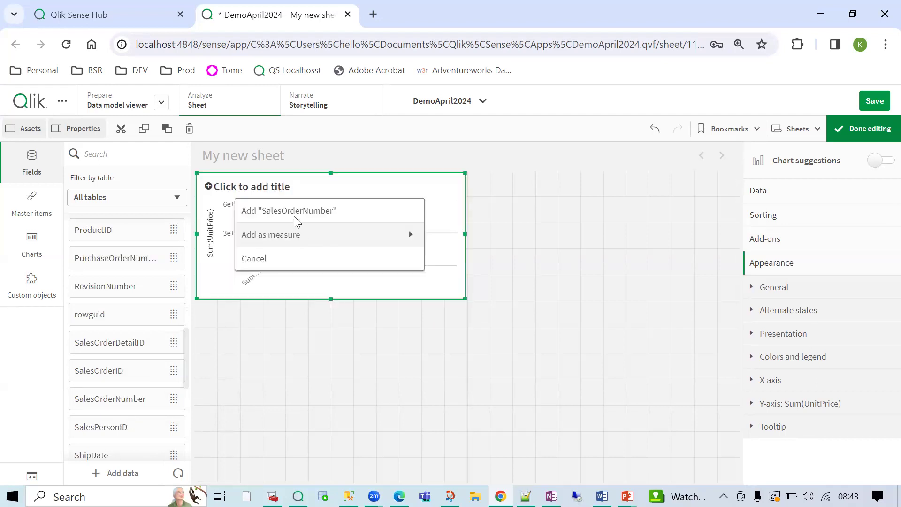
left_click(294, 215)
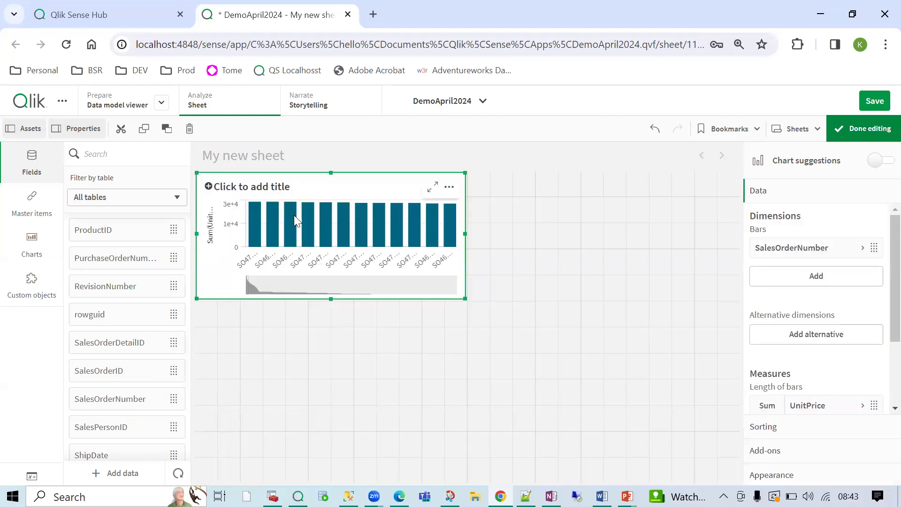
left_click_drag(502, 304, 473, 326)
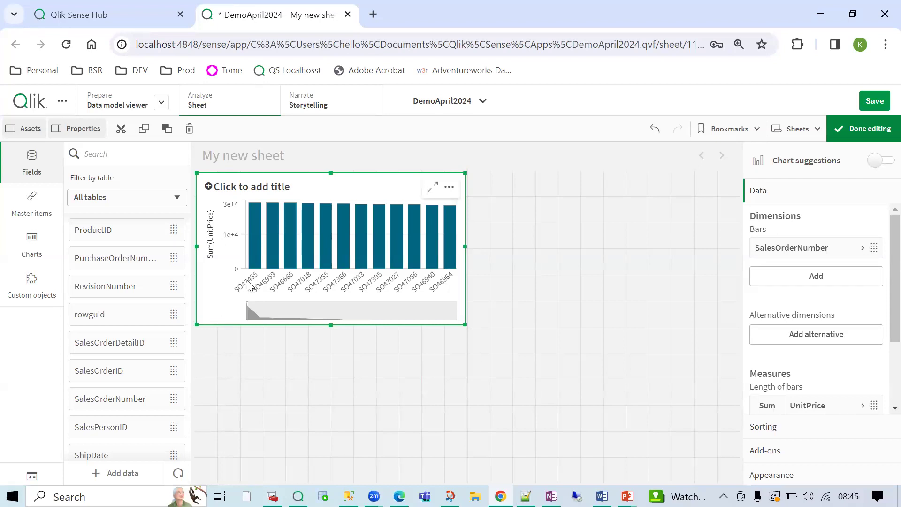
left_click(161, 102)
- Open the Data load editor on the AdventureWork_OLTP script
left_click(120, 156)
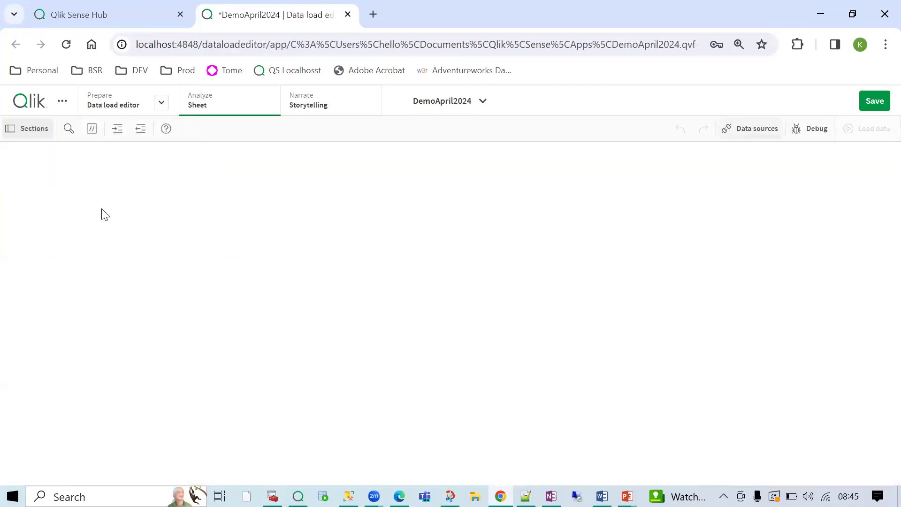
left_click(394, 266)
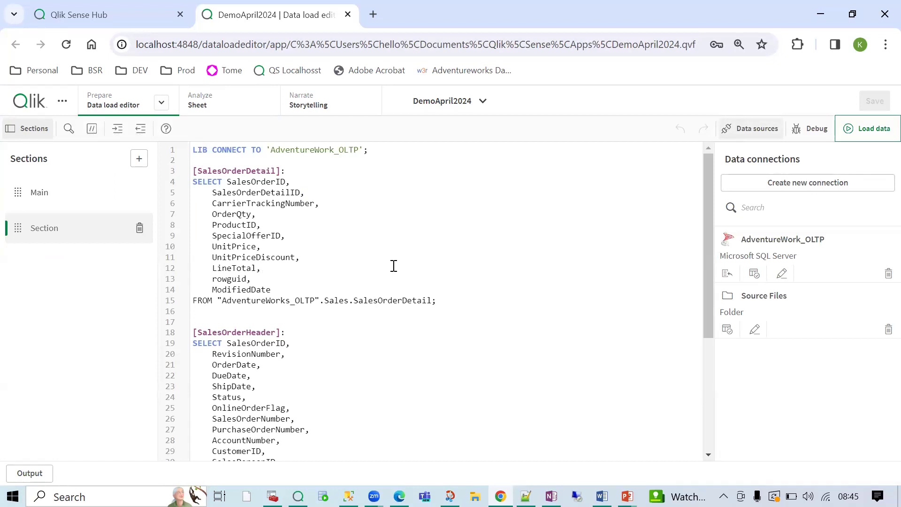
left_click(550, 496)
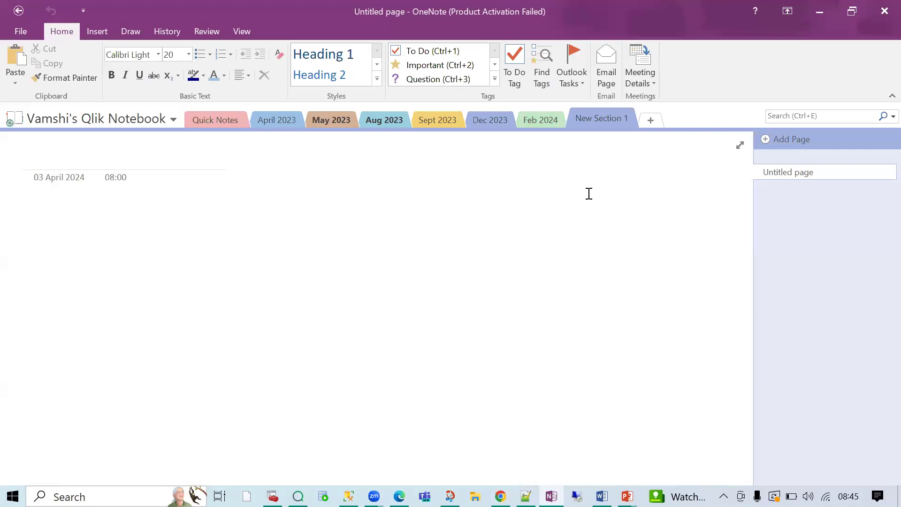
- View the OneNote page 'Qlik Sense - Intro & 3 Tier Architecture', then return to the load script
scroll(797, 312, "up", 3)
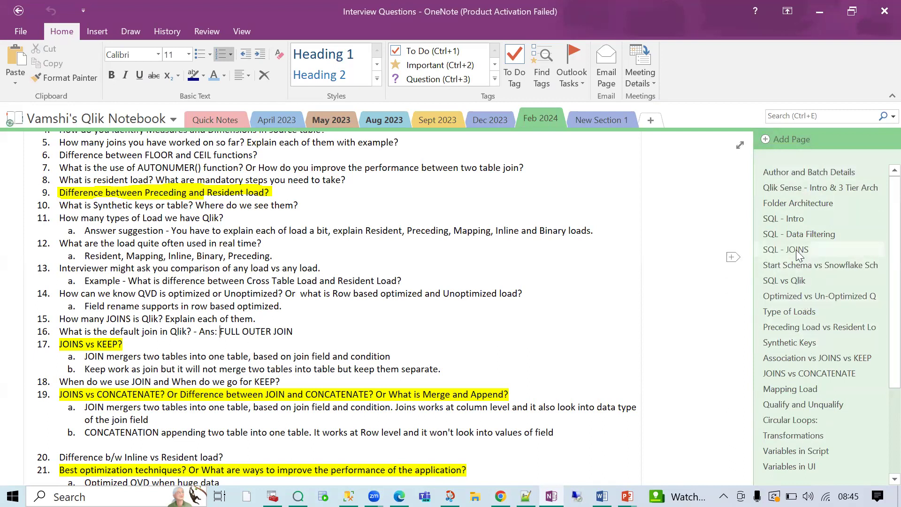
left_click(792, 188)
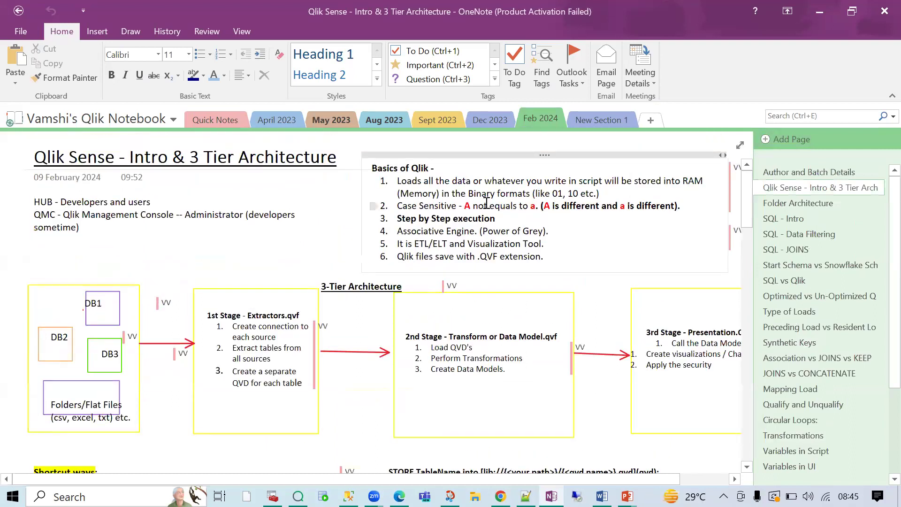
left_click_drag(398, 206, 518, 217)
left_click(572, 217)
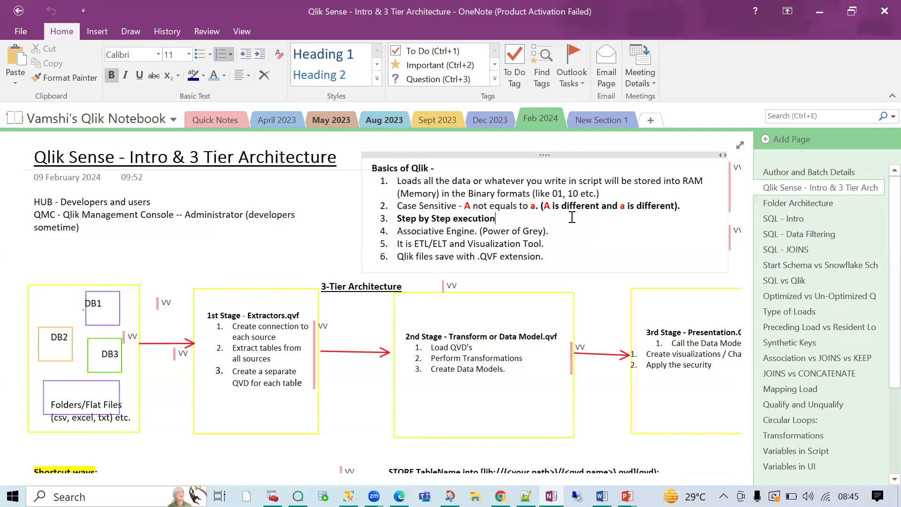
key("alt+Tab")
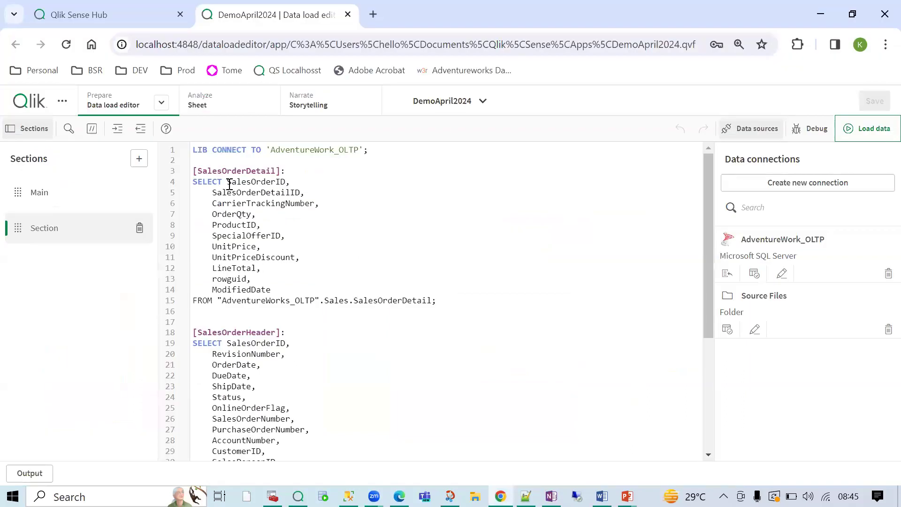
left_click_drag(228, 182, 285, 183)
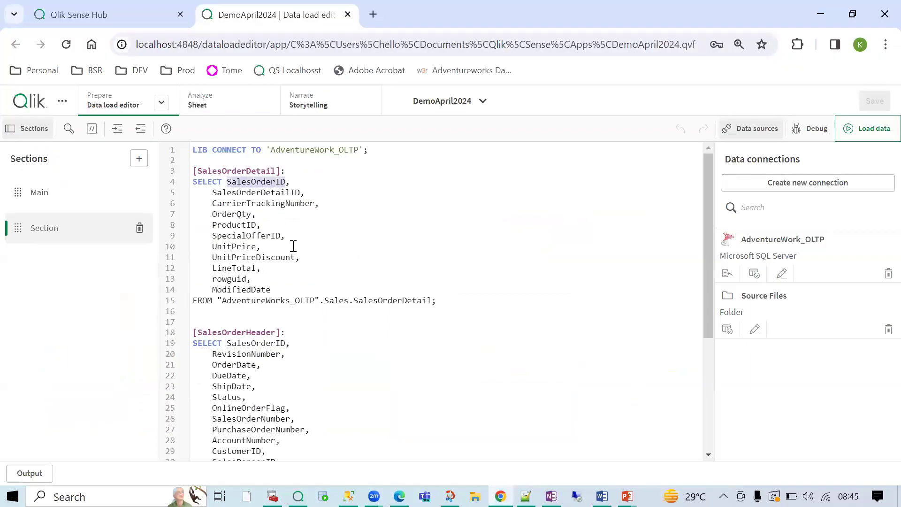
double_click(265, 184)
left_click_drag(253, 310, 192, 170)
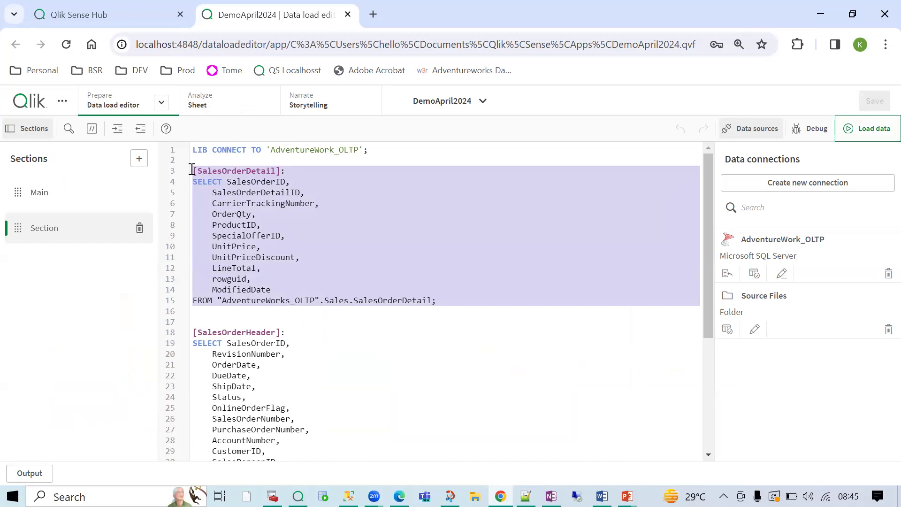
left_click(247, 215)
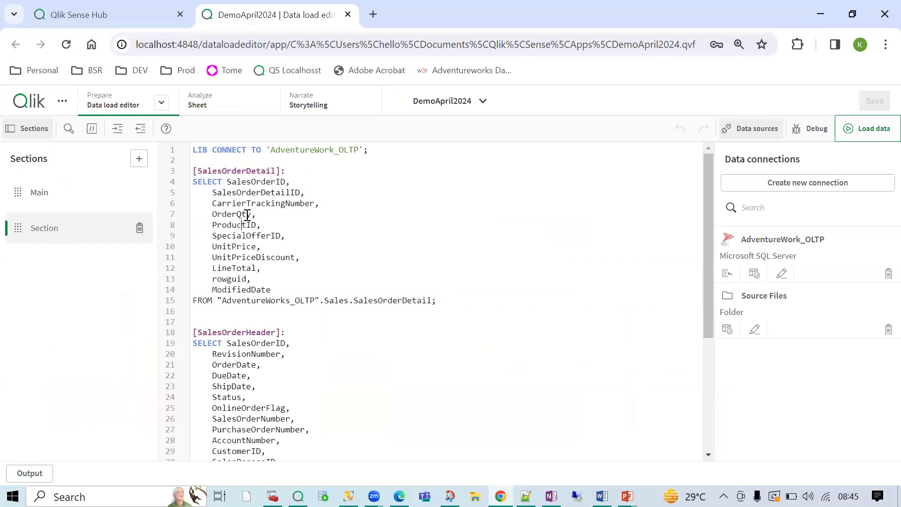
double_click(257, 182)
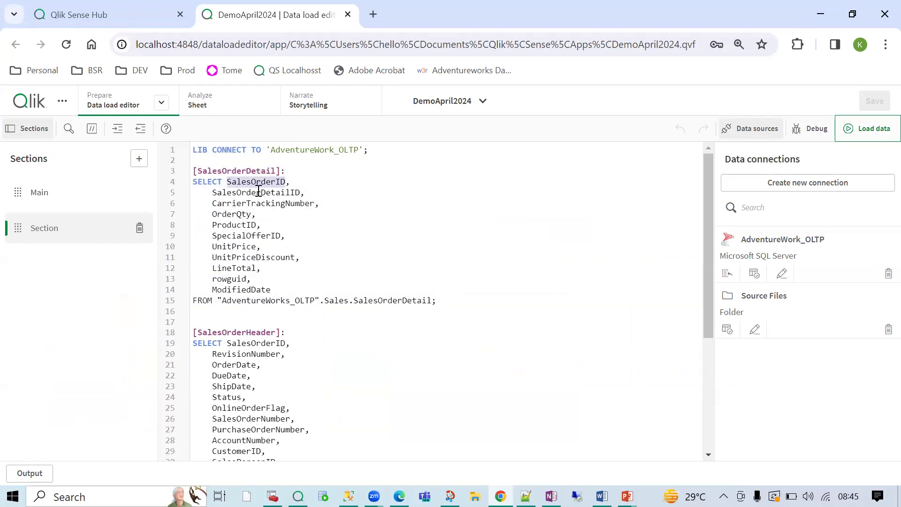
double_click(257, 186)
double_click(257, 186)
left_click(304, 173)
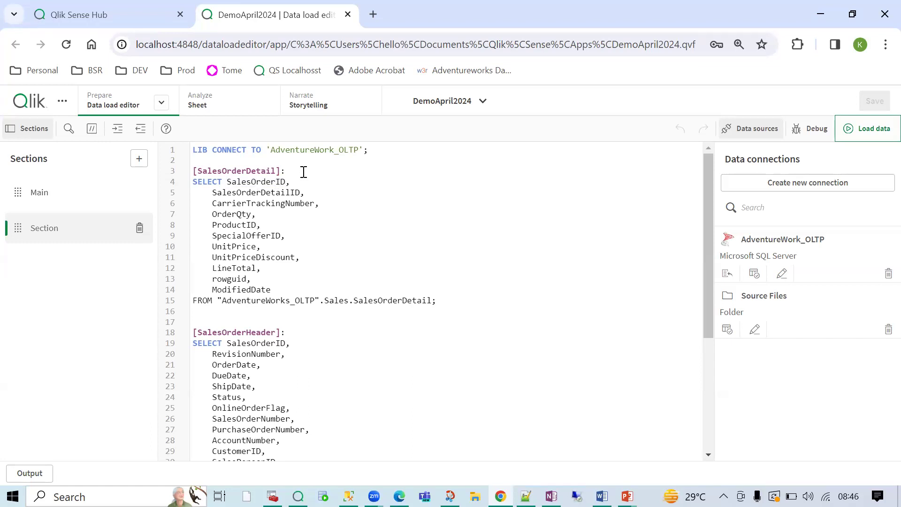
- Add a Load line below the [SalesOrderDetail]: label, then switch to SQL Server Management Studio
key("Return")
type("Loa")
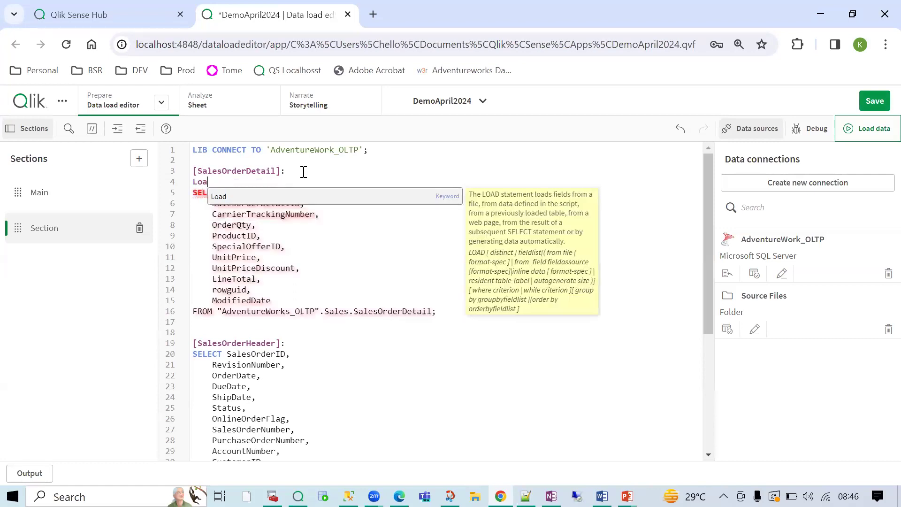
type("d")
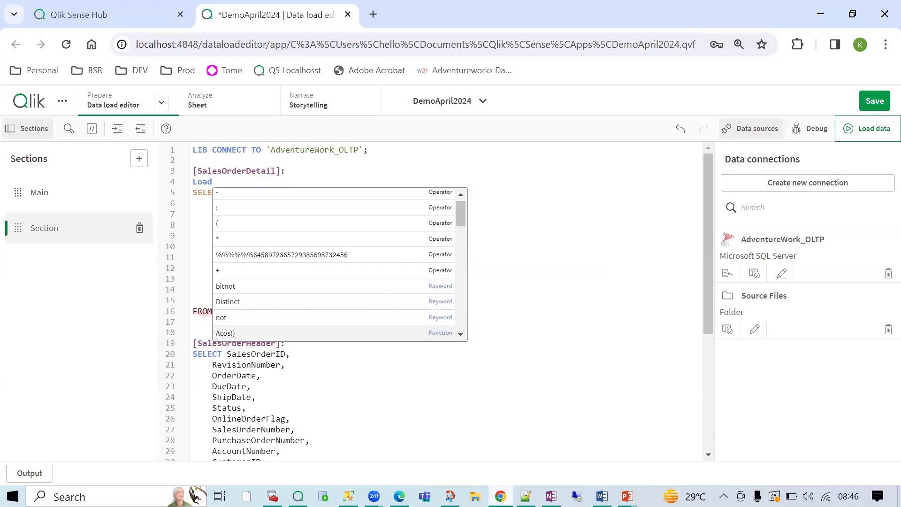
left_click(501, 495)
left_click(349, 496)
- Overwrite SELECT in the SSMS query with Load, then delete it
double_click(298, 102)
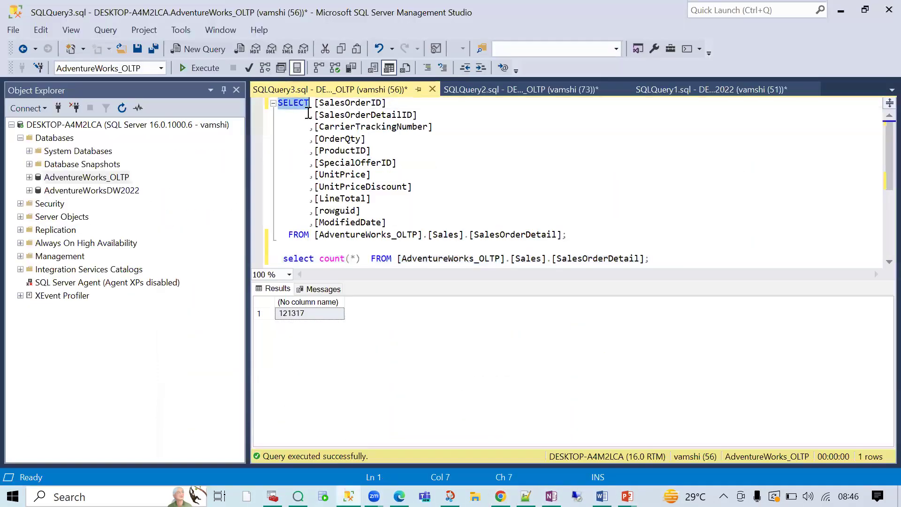
mouse_move(343, 186)
type("Load")
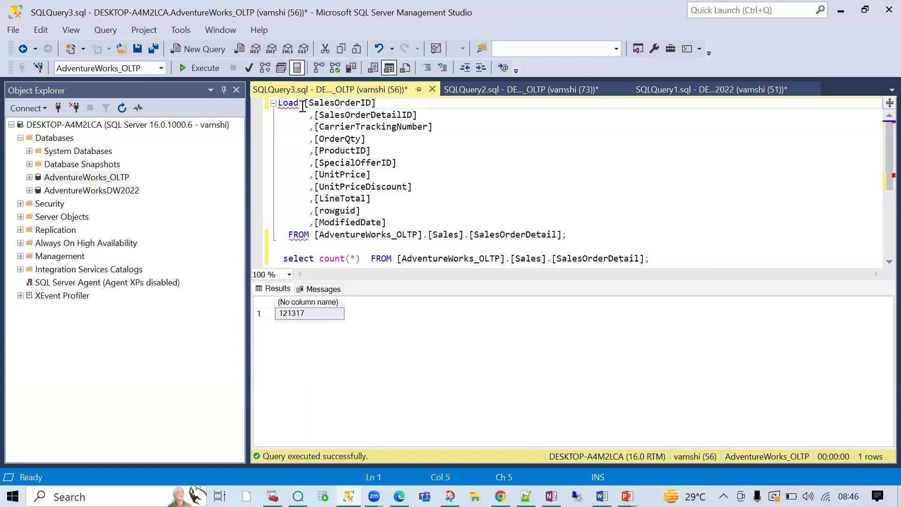
key("BackSpace")
key("BackSpace")
key("BackSpace")
key("BackSpace")
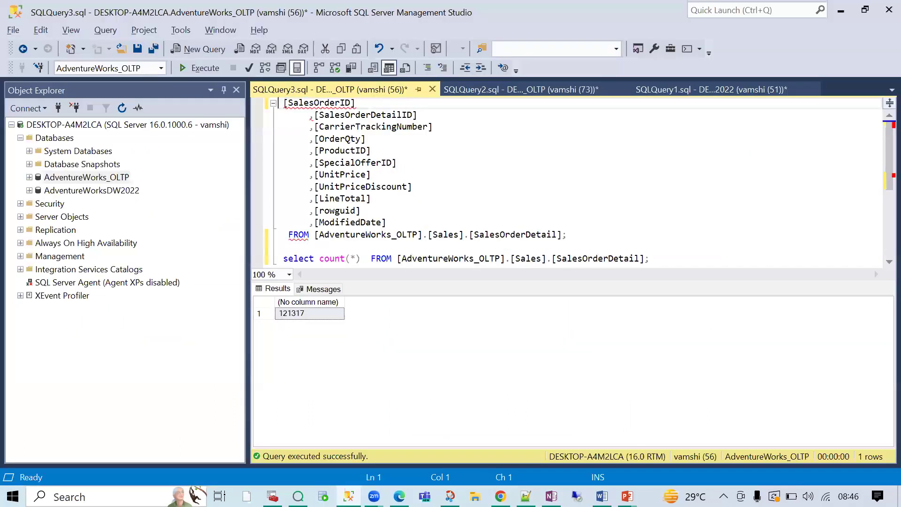
- Back in the Data load editor, select the SELECT statement through ModifiedDate (lines 5–15)
left_click(500, 496)
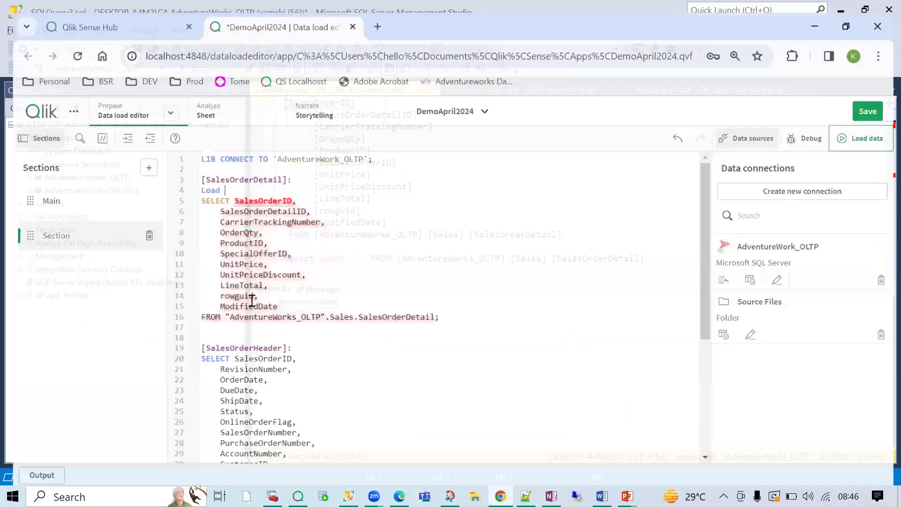
left_click_drag(461, 317, 183, 200)
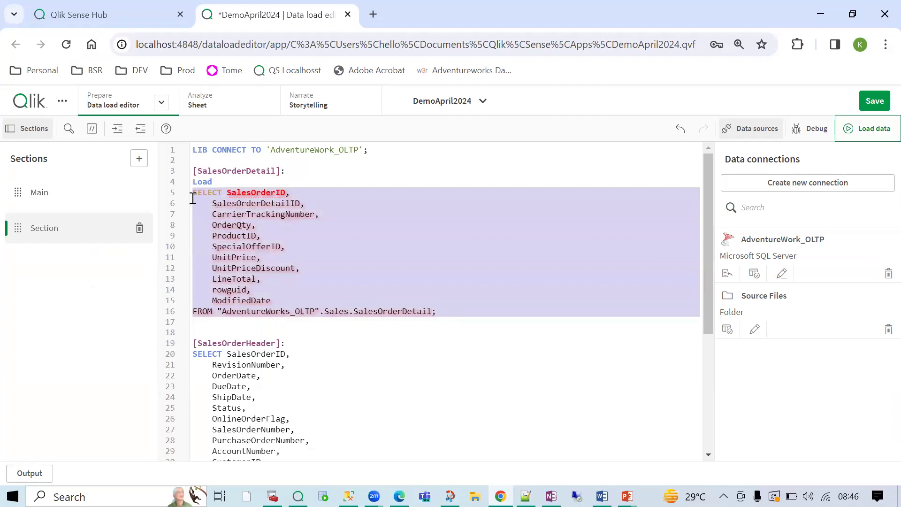
left_click(191, 190)
left_click_drag(191, 190, 435, 304)
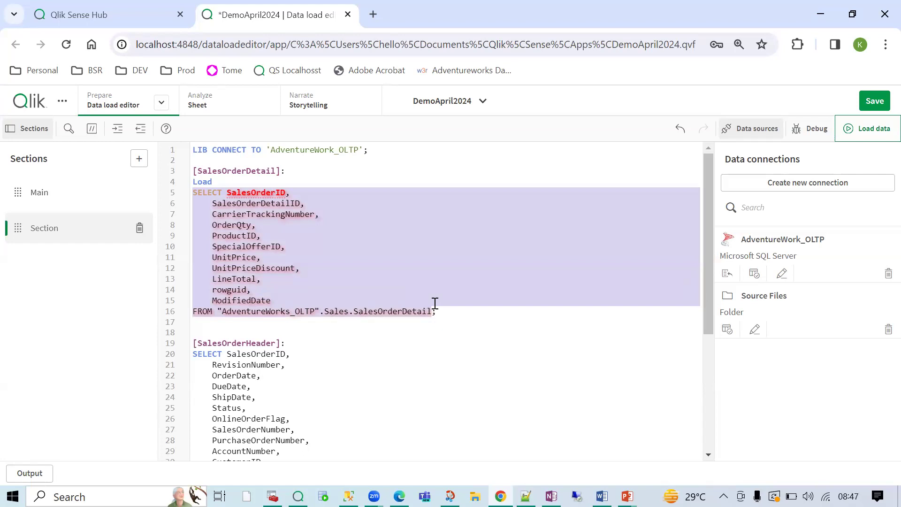
left_click(261, 247)
left_click_drag(194, 191, 430, 312)
left_click(225, 184)
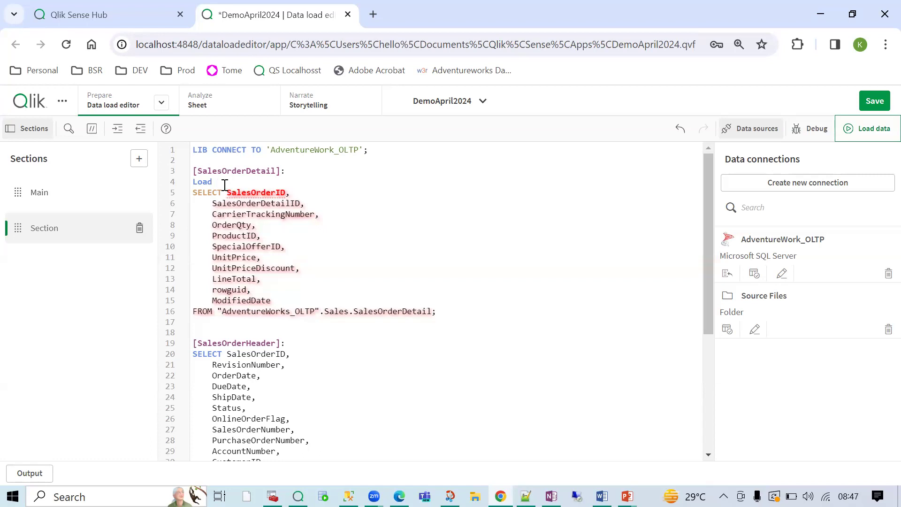
left_click_drag(193, 192, 404, 313)
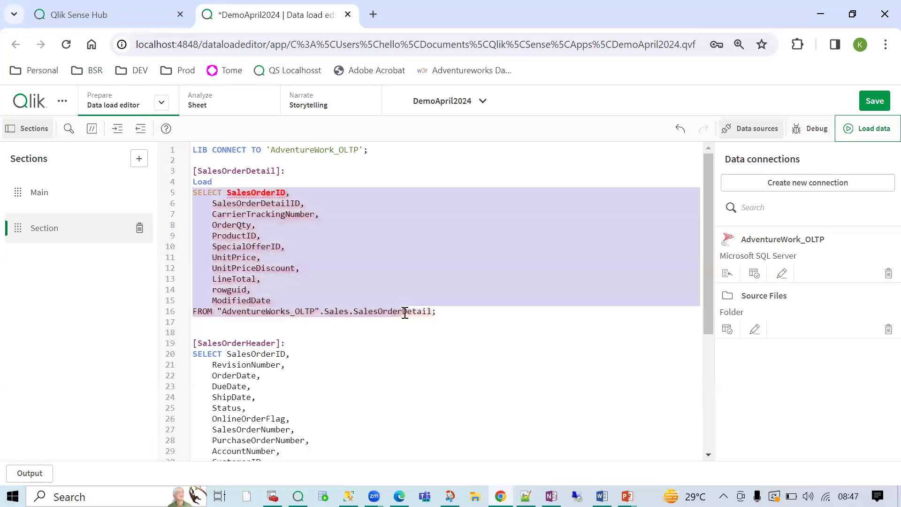
left_click(199, 190)
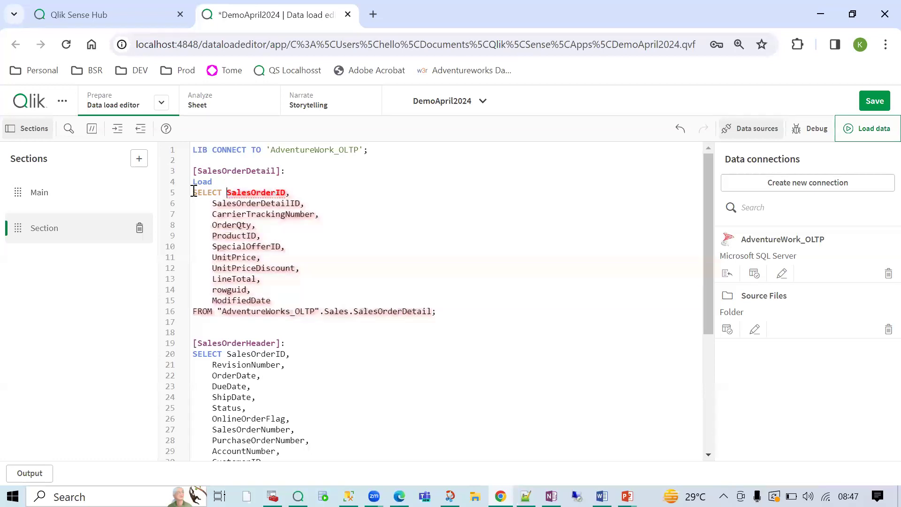
left_click_drag(195, 187, 293, 301)
key("ctrl+c")
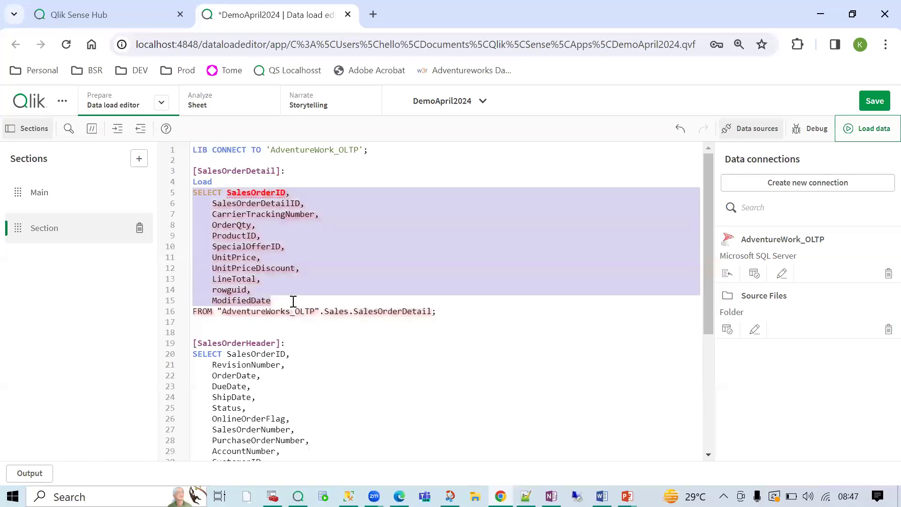
- Build a preceding Load from the pasted field list, keyword Load, ending with a semicolon
double_click(211, 183)
key("ctrl+v")
double_click(206, 182)
type("Load")
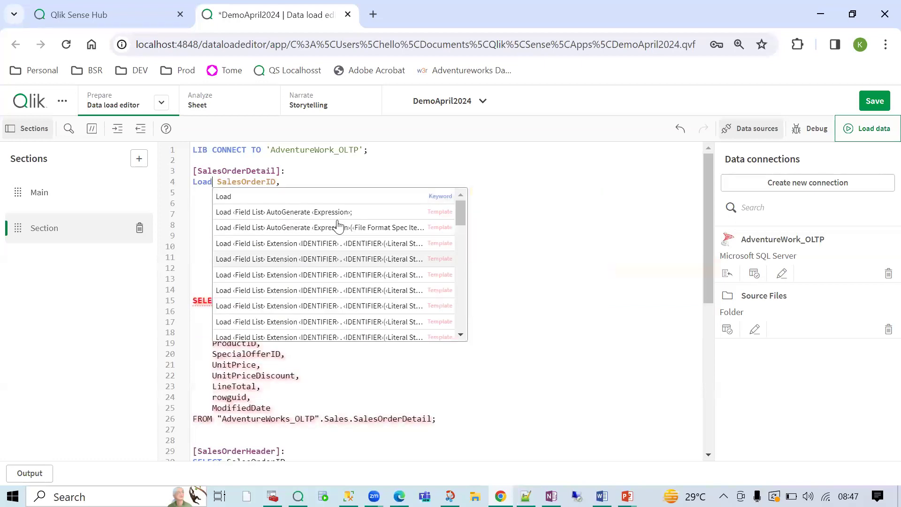
key("Escape")
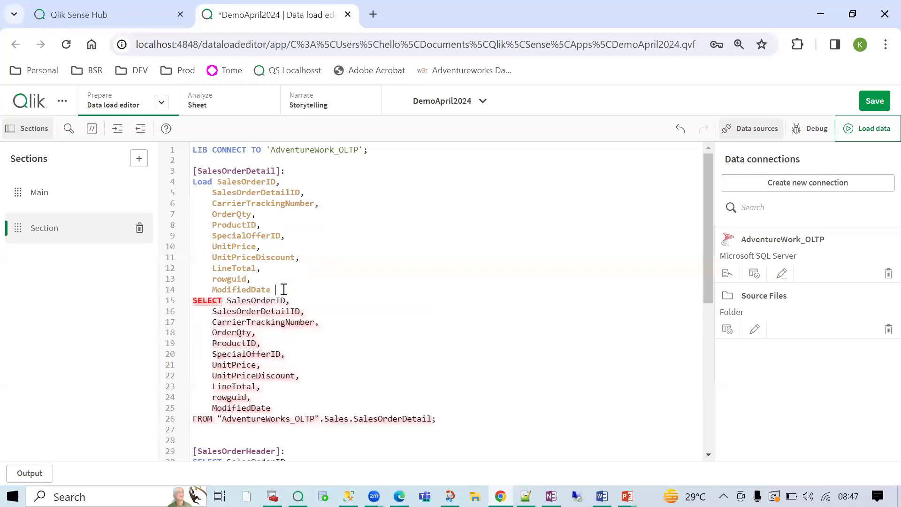
key("Return")
type(";")
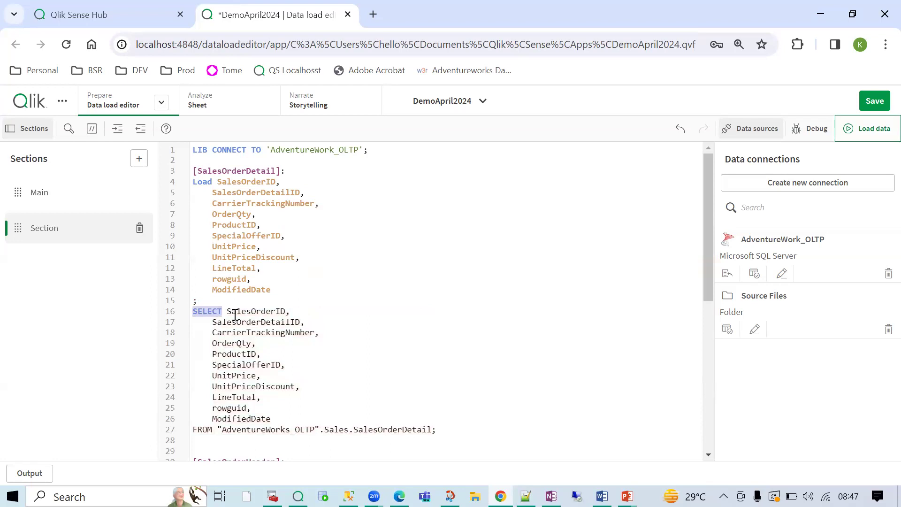
- Compare the SQL SELECT field list, the Load field list and the connect statement
left_click_drag(226, 311, 291, 418)
left_click(218, 181)
mouse_move(218, 181)
left_mouse_down()
mouse_move(261, 287)
mouse_move(286, 284)
mouse_move(249, 215)
mouse_move(218, 182)
left_mouse_up()
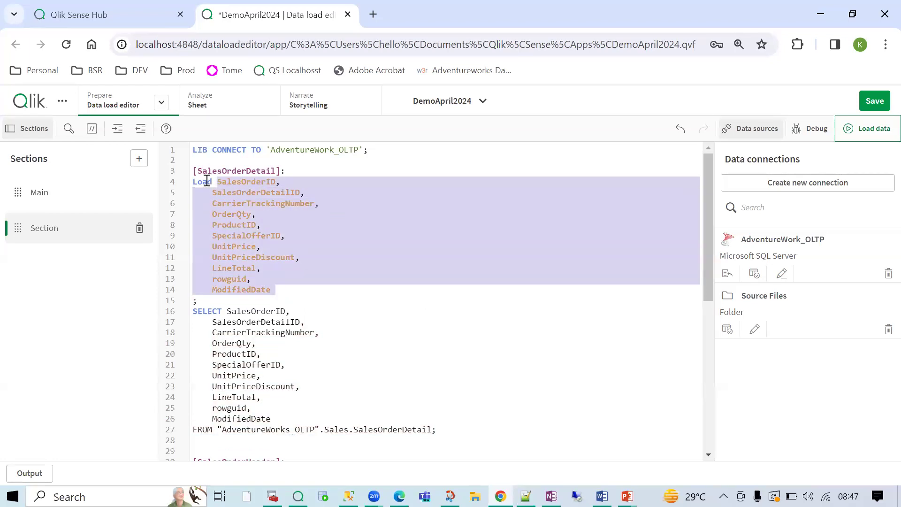
double_click(206, 182)
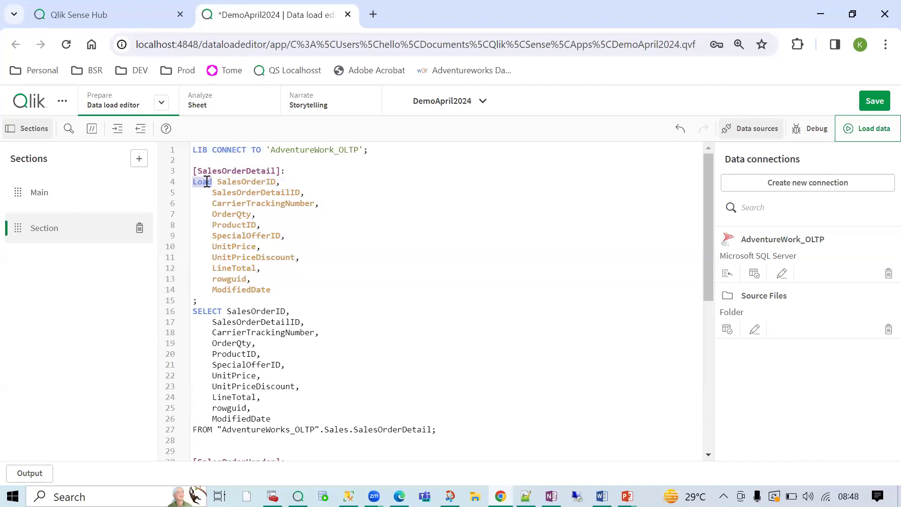
left_click_drag(261, 150, 195, 150)
double_click(200, 182)
- Bring OneNote forward and scroll down to the Shortcut ways note
left_click(551, 495)
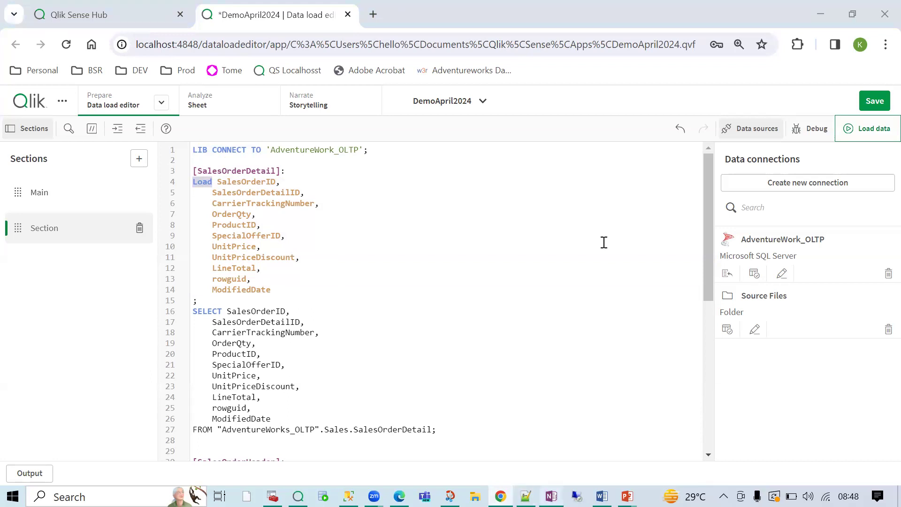
left_click_drag(397, 206, 547, 207)
left_click(583, 224)
scroll(563, 253, "down", 3)
scroll(546, 267, "down", 3)
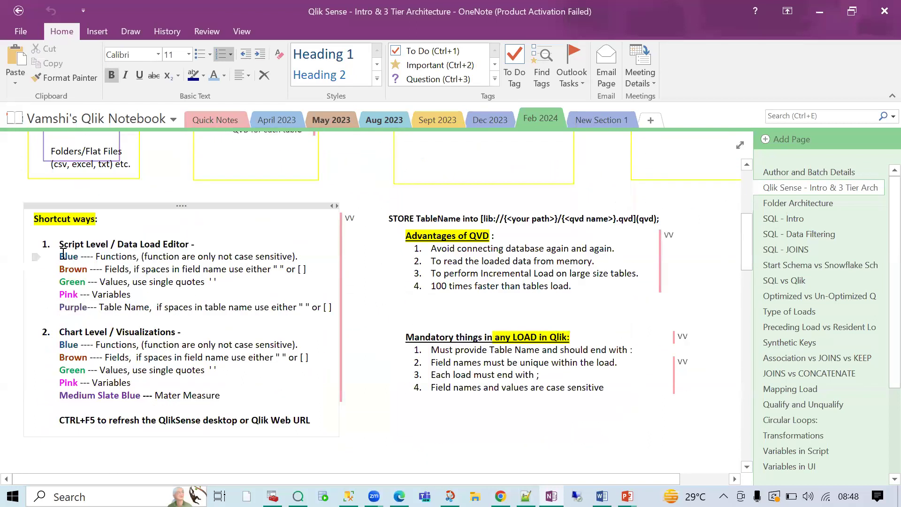
- Rename the Brown colour label under Script Level to Orange
left_click_drag(60, 256, 290, 256)
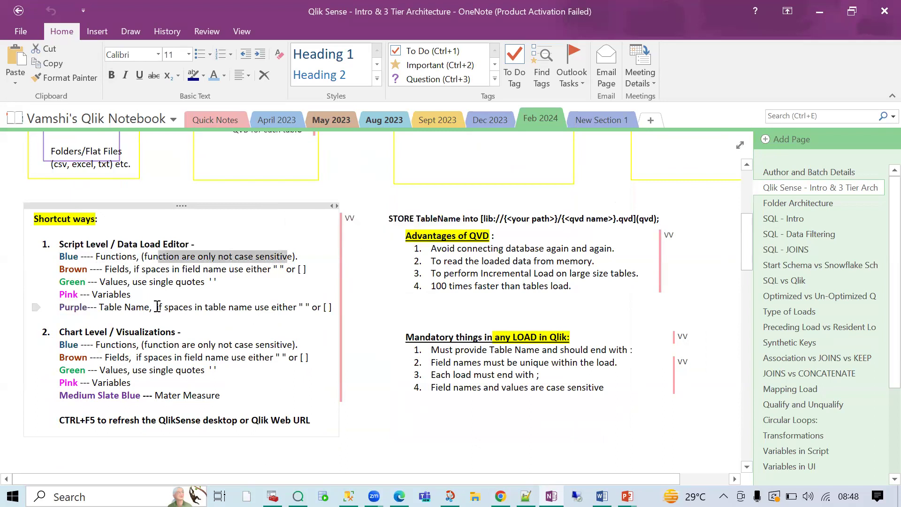
double_click(68, 256)
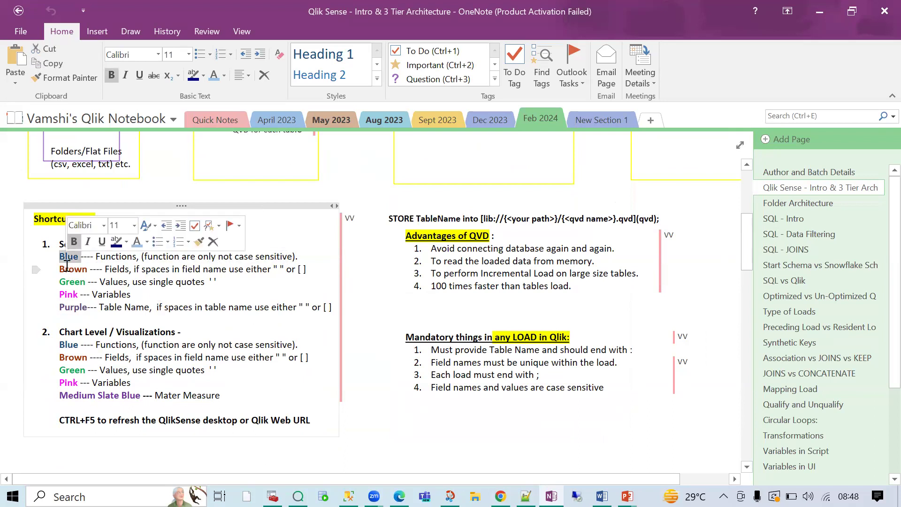
left_click(67, 270)
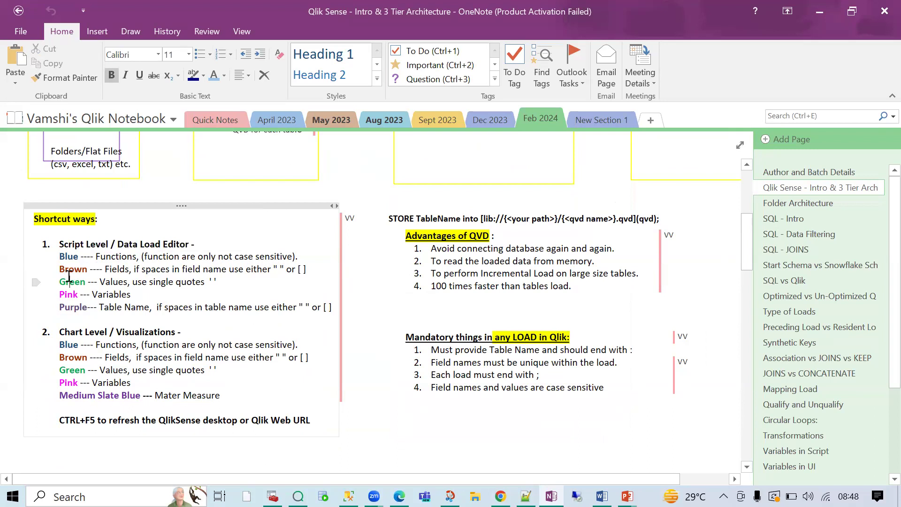
double_click(70, 307)
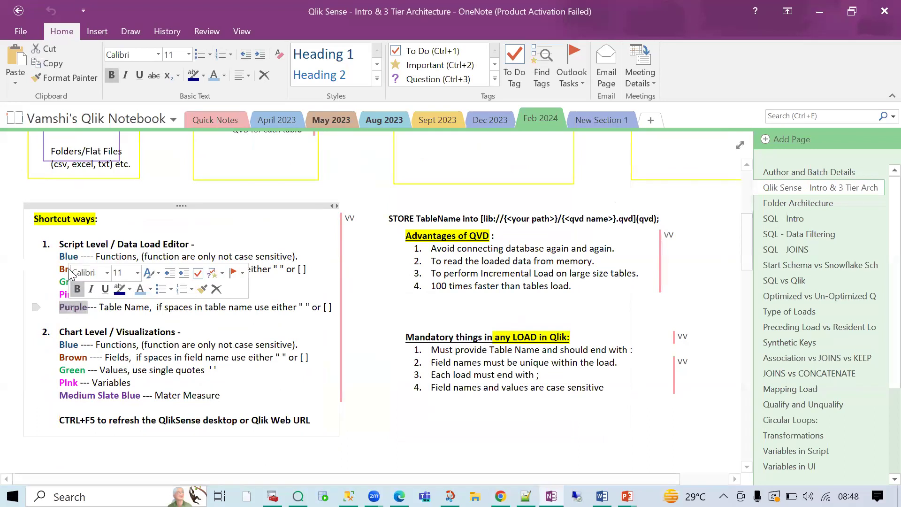
double_click(73, 272)
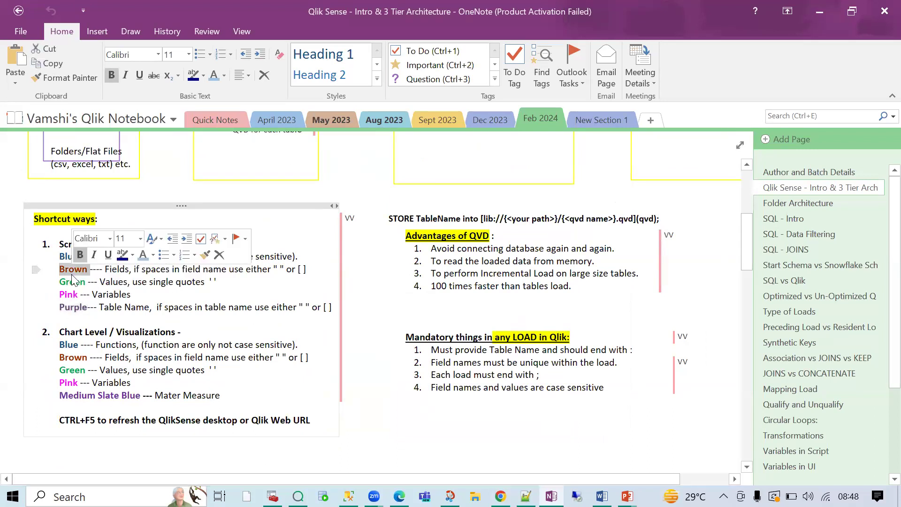
type("Orn")
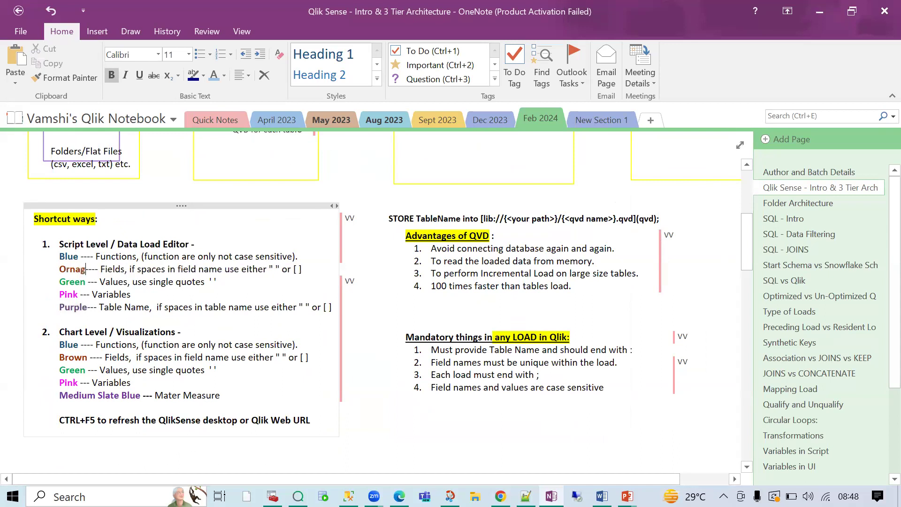
key("BackSpace")
type("ange")
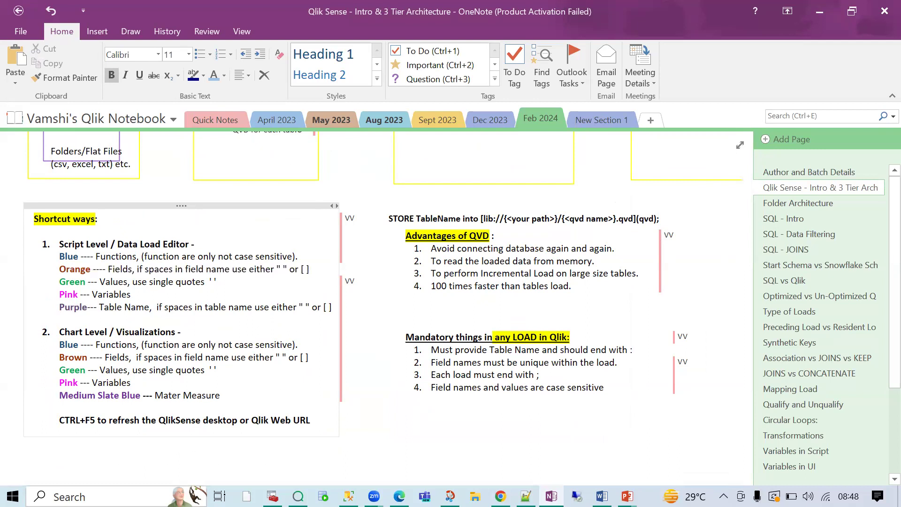
double_click(74, 269)
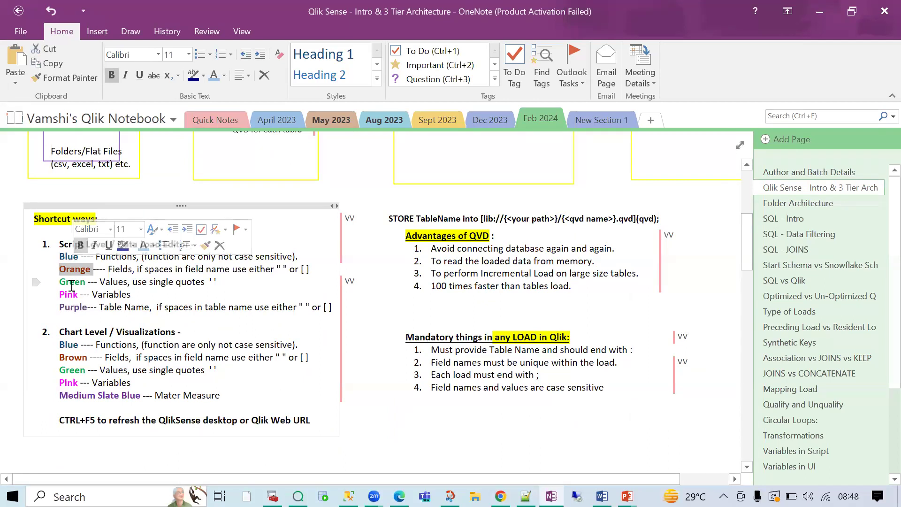
double_click(71, 283)
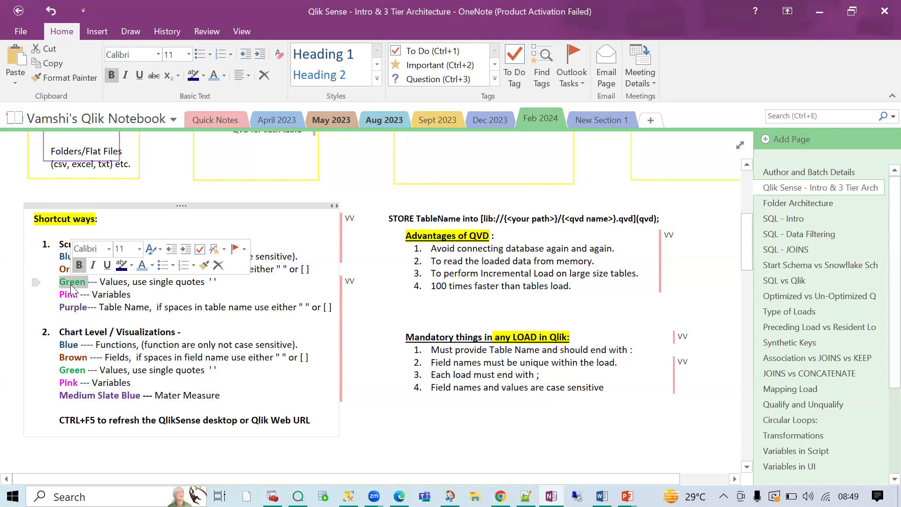
double_click(68, 296)
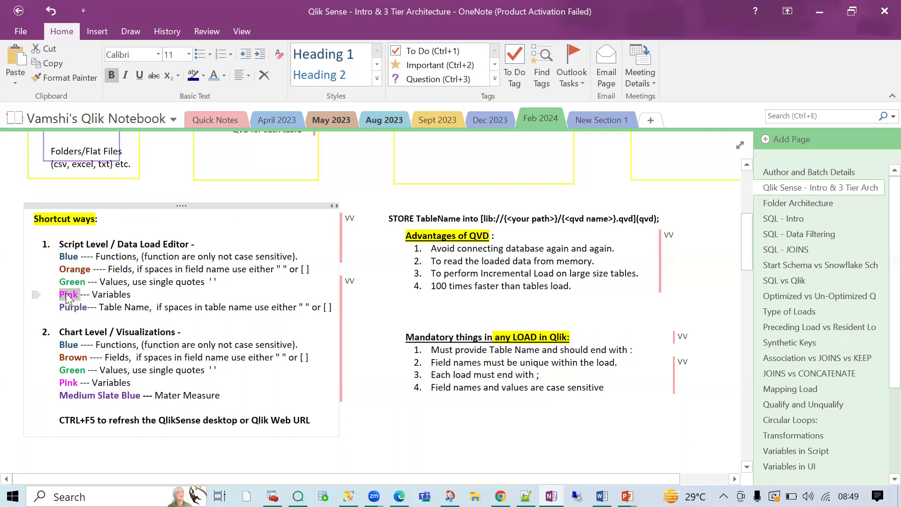
- Return to the Qlik data load editor and show the Main section
key("alt+Tab")
double_click(239, 234)
double_click(244, 276)
double_click(239, 300)
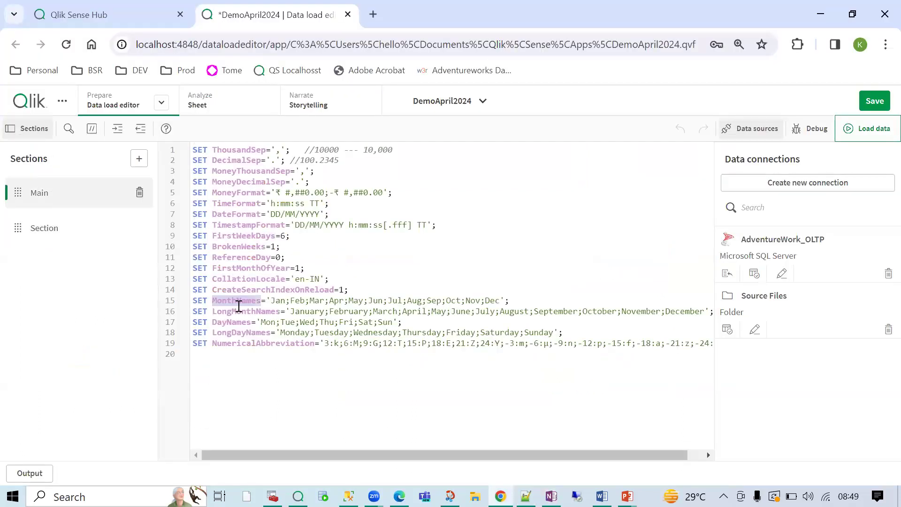
double_click(233, 311)
double_click(234, 322)
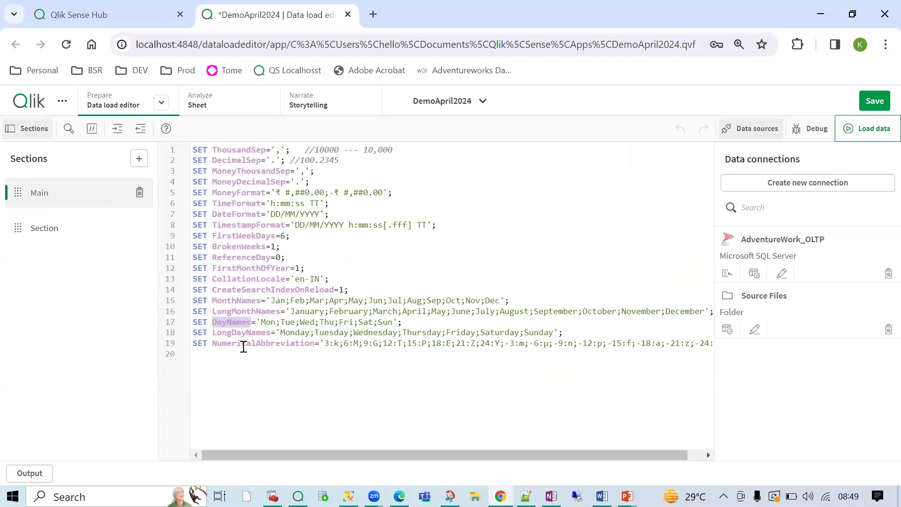
double_click(236, 301)
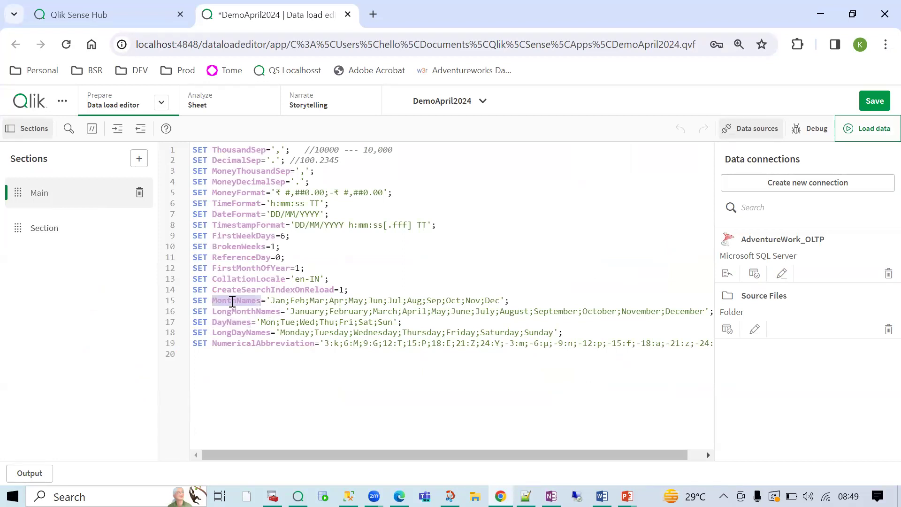
left_click(237, 301)
double_click(243, 301)
- In the Section script, change line 4's SalesOrderID to salesOrderID with a lowercase s
left_click(21, 228)
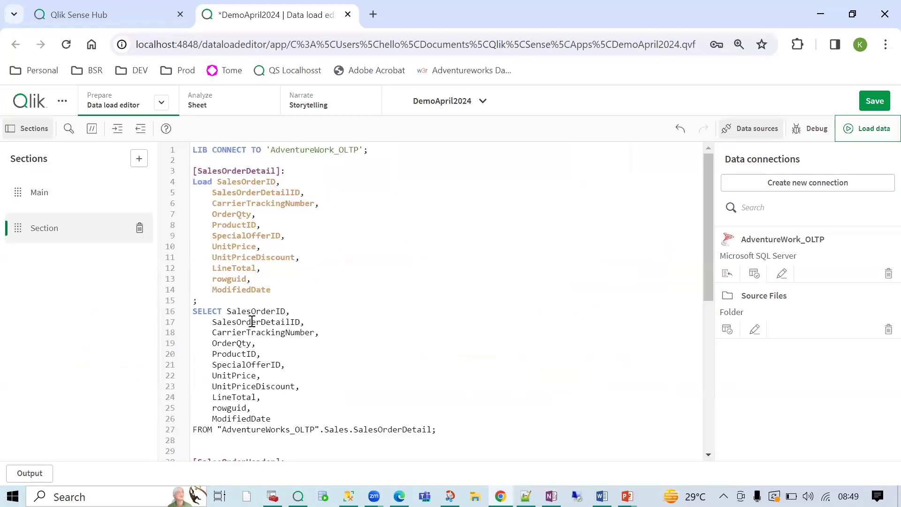
double_click(270, 312)
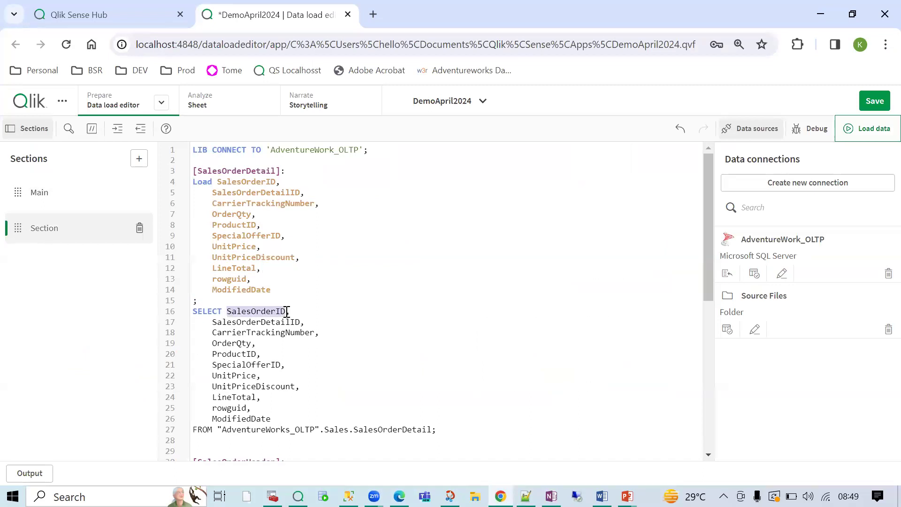
left_click(223, 181)
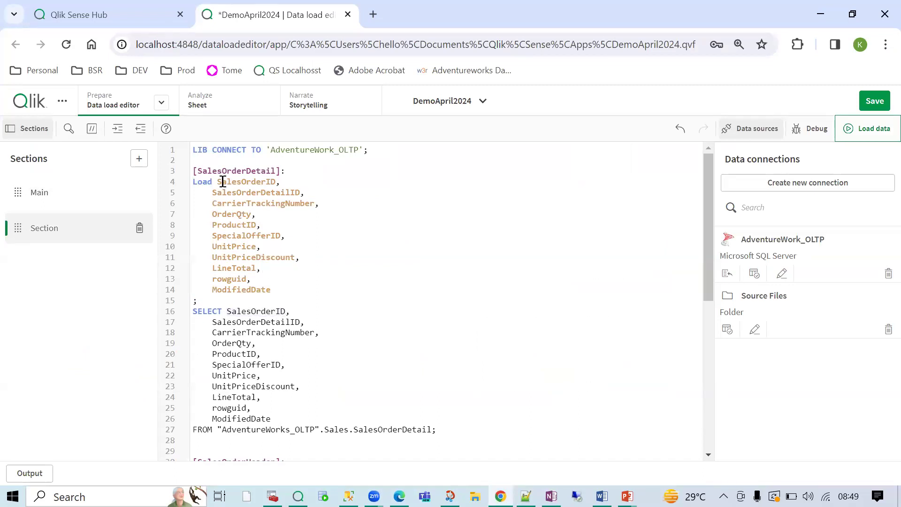
left_click(245, 173)
left_click_drag(275, 182, 271, 183)
left_click(223, 183)
key("BackSpace")
type("s")
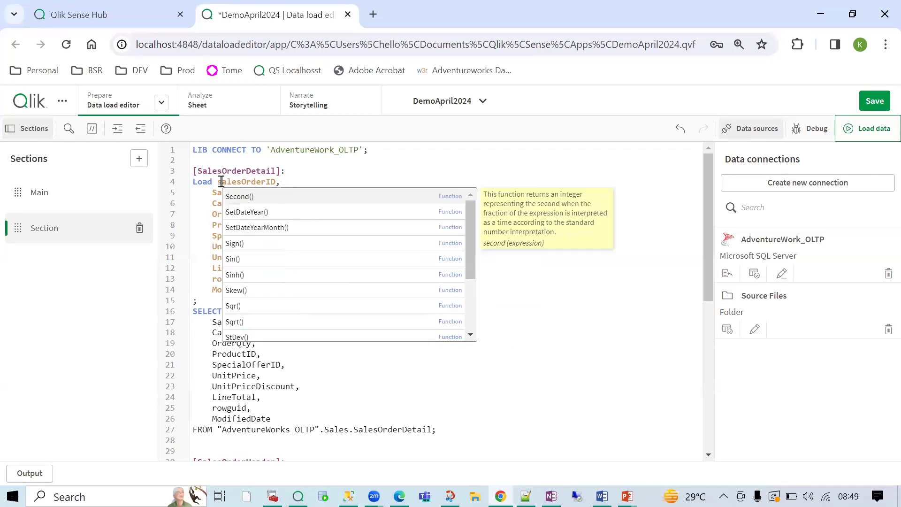
left_click(269, 182)
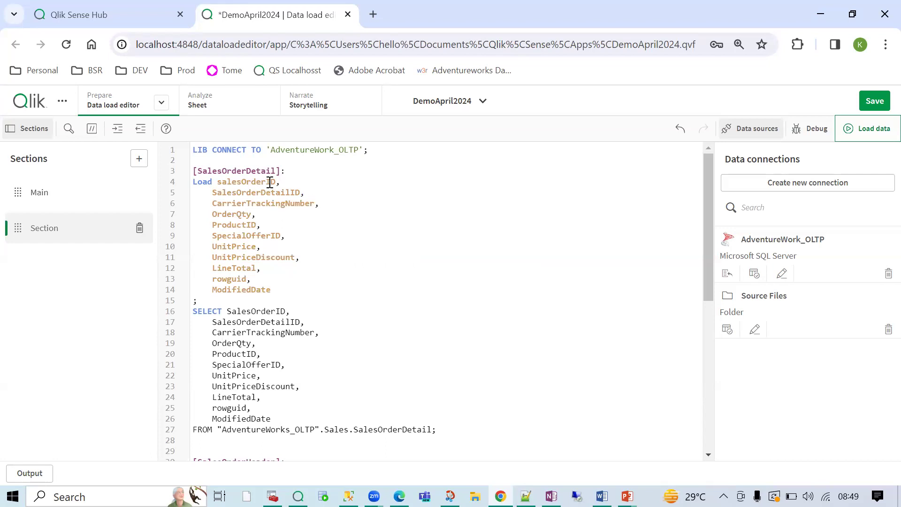
left_click(870, 133)
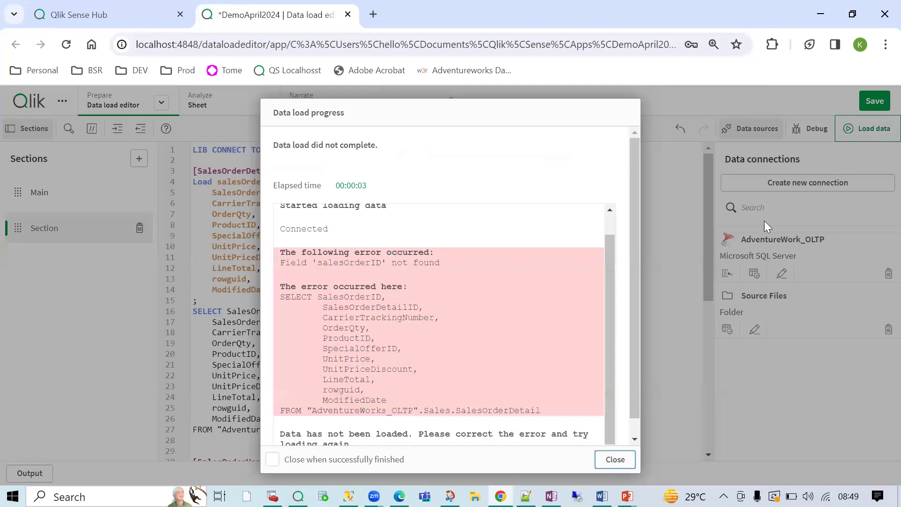
double_click(347, 263)
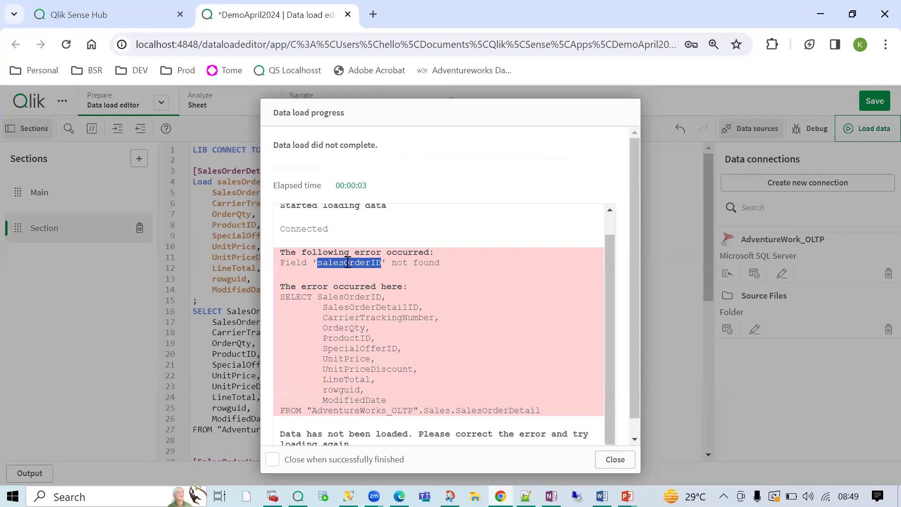
left_click(322, 262)
left_click_drag(322, 261, 318, 262)
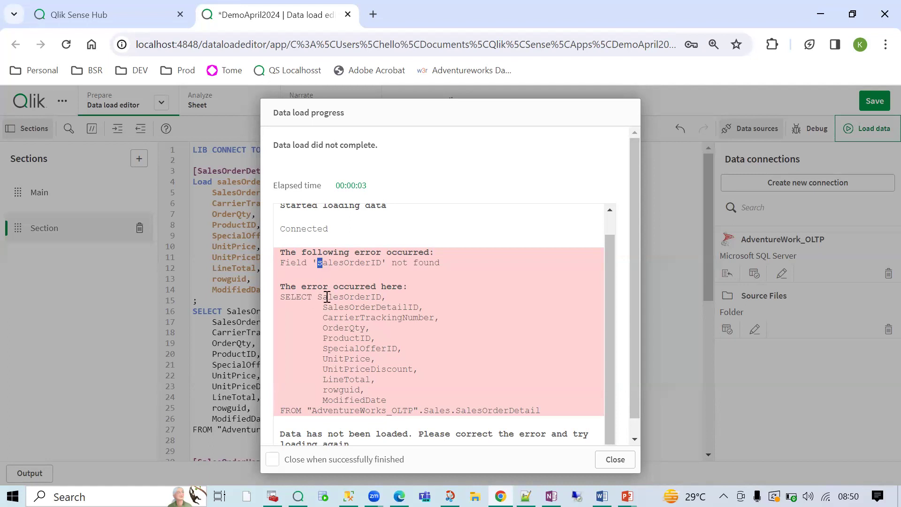
left_click_drag(317, 298, 323, 298)
left_click_drag(319, 263, 324, 264)
left_click(613, 459)
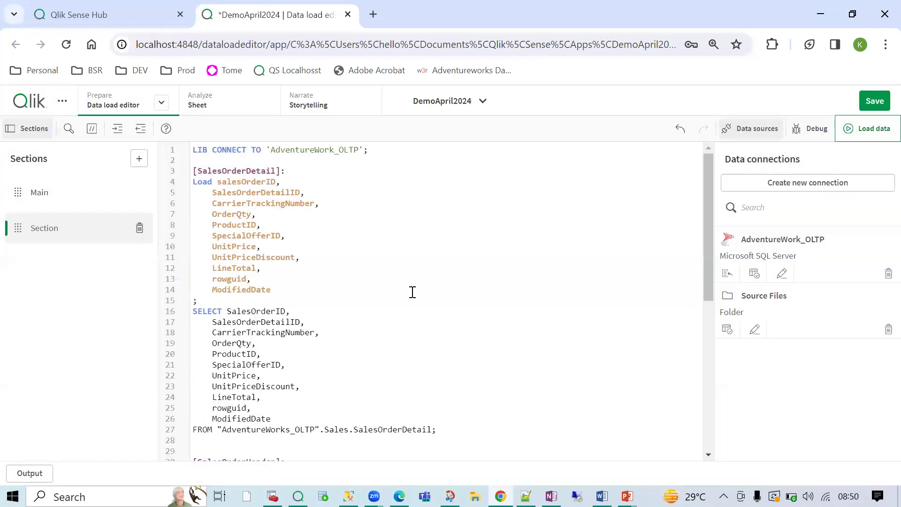
- Retype the line 4 Load keyword as LOAD, then load, comparing the two field lists
double_click(236, 312)
double_click(249, 182)
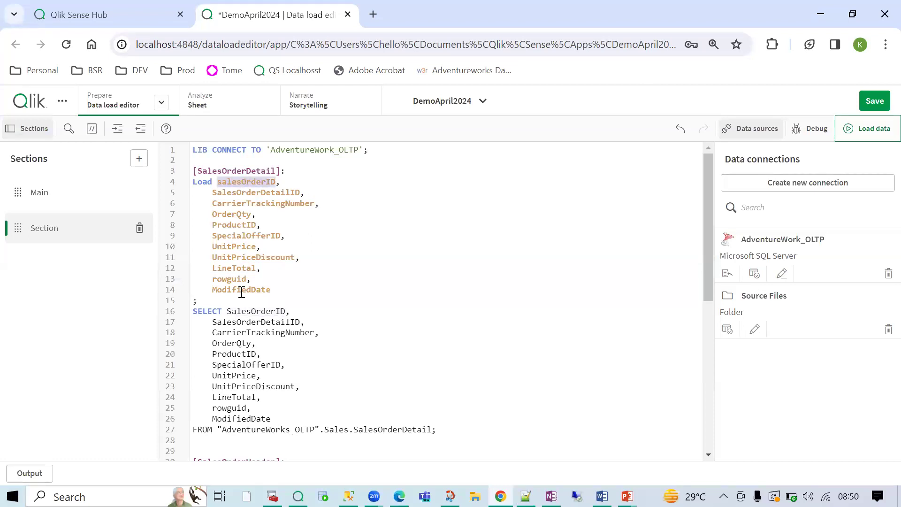
left_click_drag(221, 310, 250, 430)
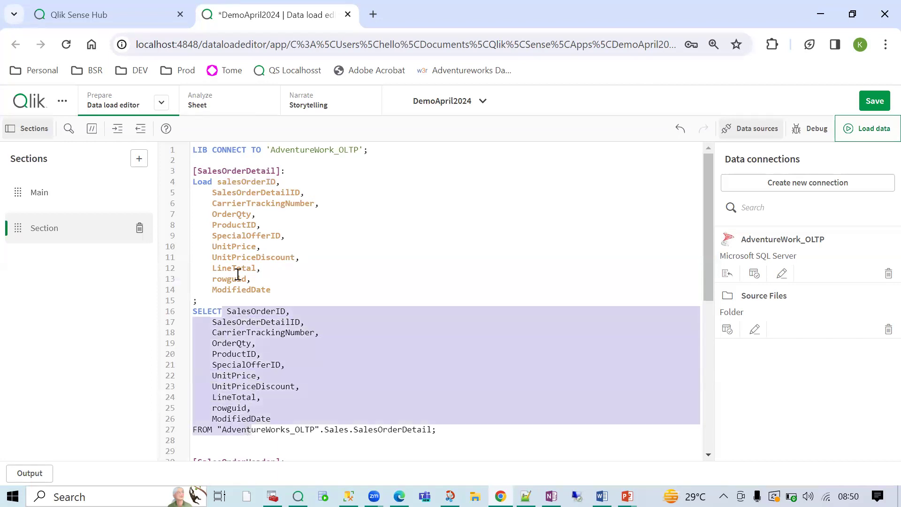
left_click(217, 183)
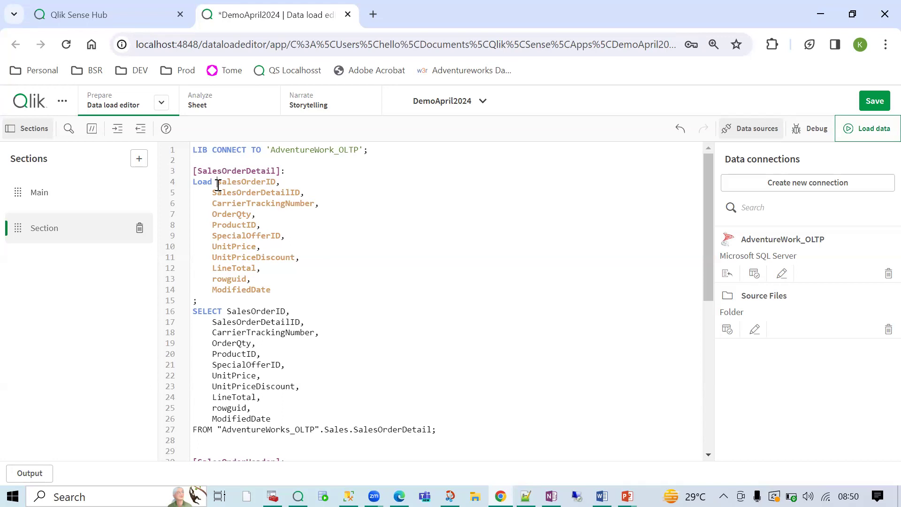
double_click(211, 183)
type("LOAD")
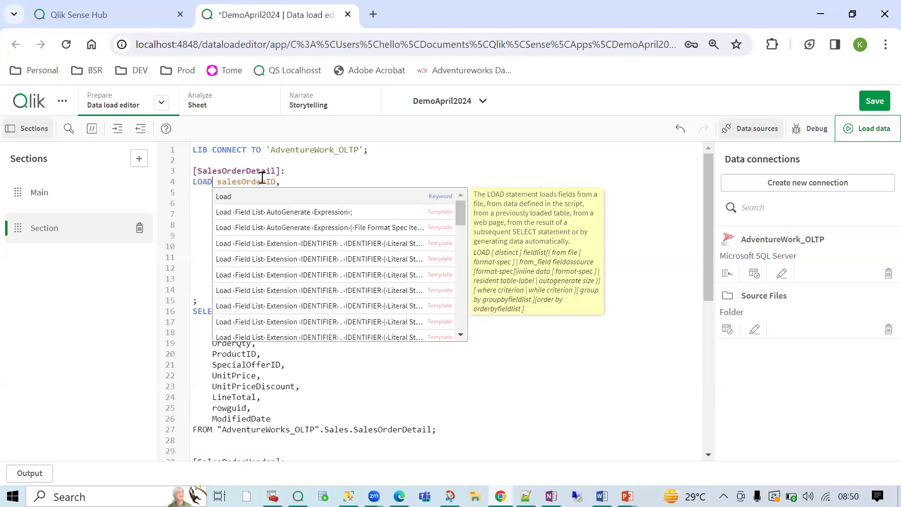
double_click(204, 185)
type("load")
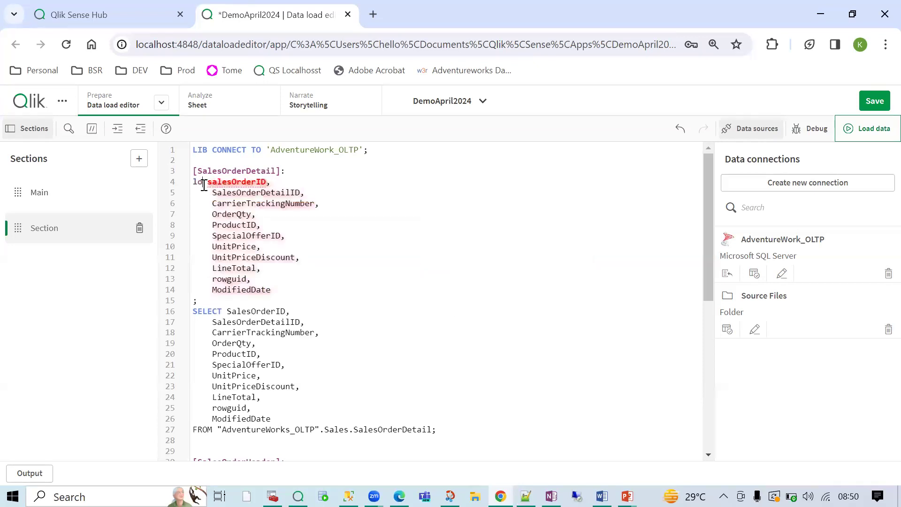
key("Escape")
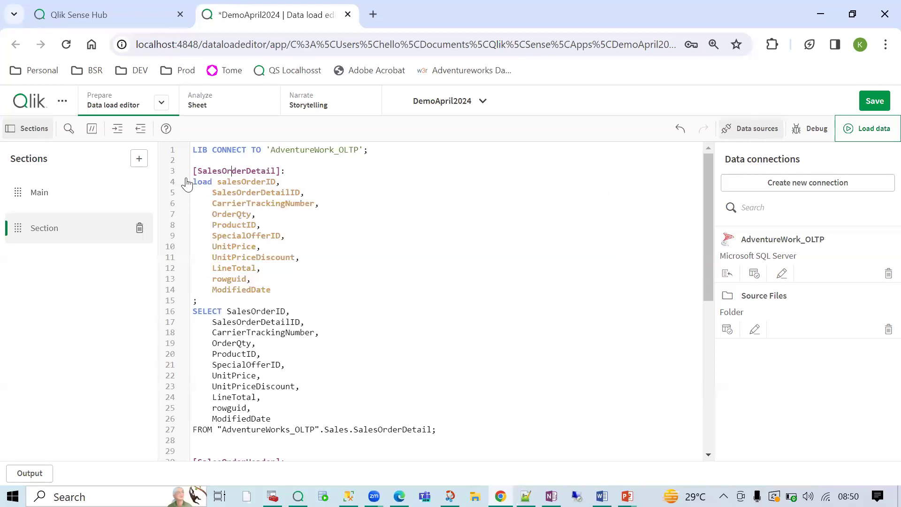
double_click(199, 186)
left_click_drag(211, 182, 251, 289)
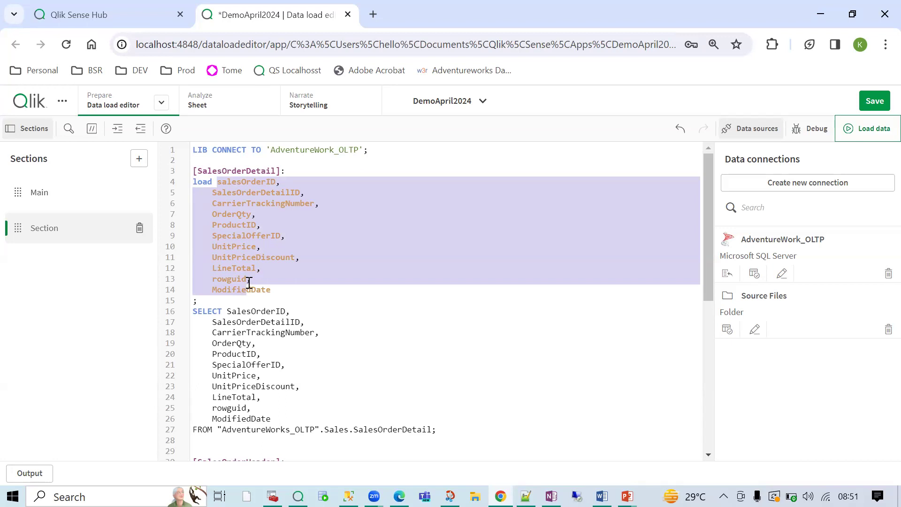
left_click(249, 282)
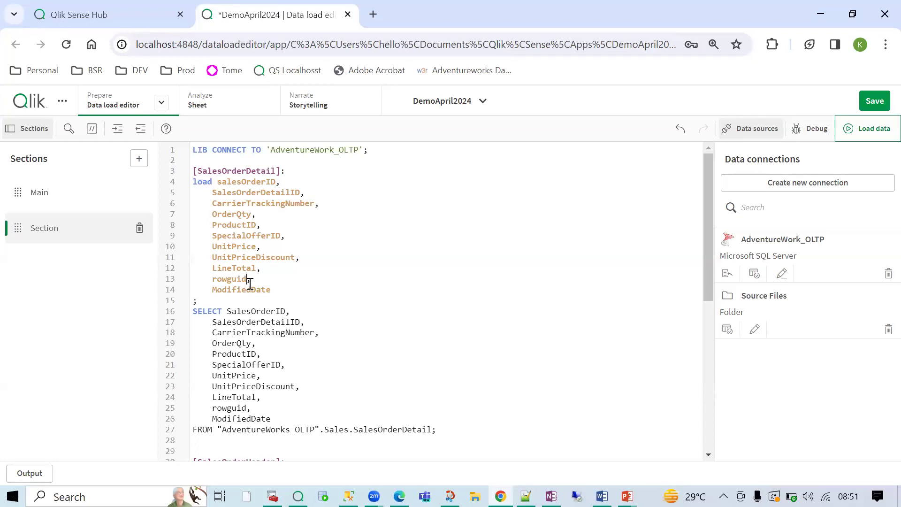
- Change the first load field from salesOrderID to SALESORDERID
left_click(218, 182)
key("Delete")
type("S")
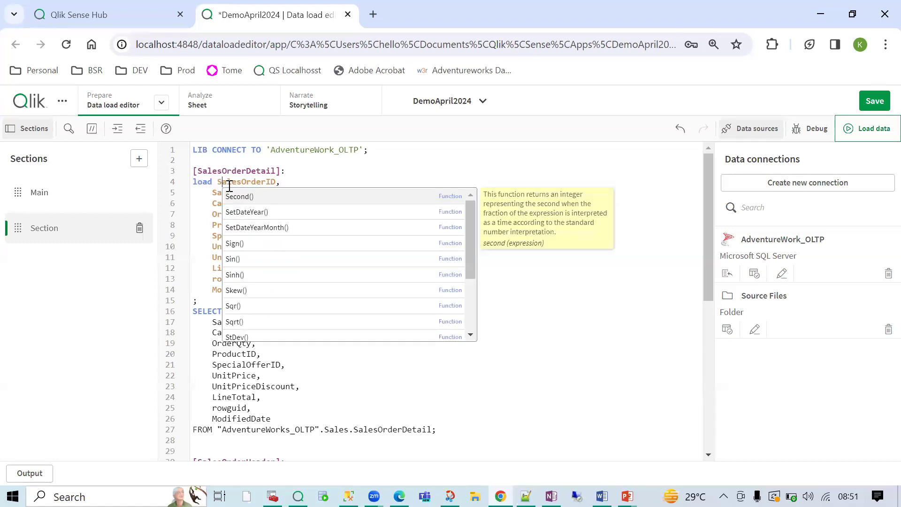
double_click(229, 182)
type("SALESORDERID")
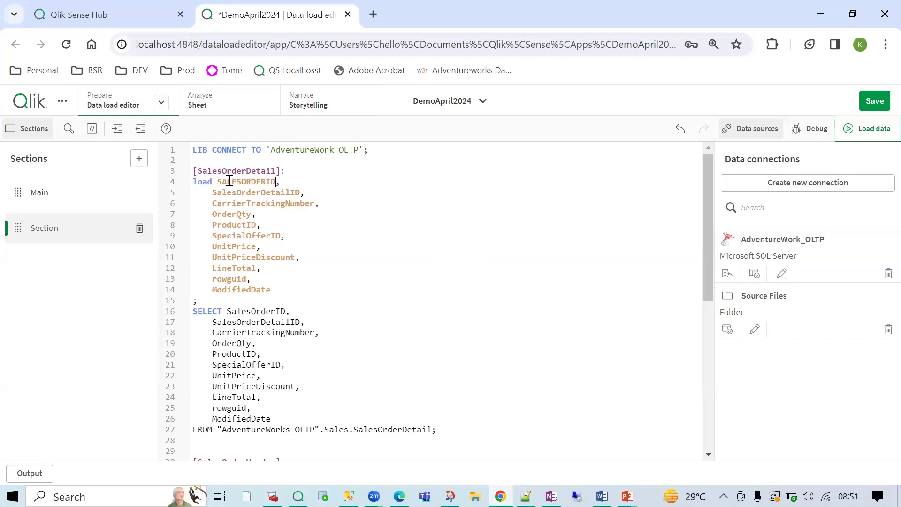
double_click(256, 180)
left_click(301, 297)
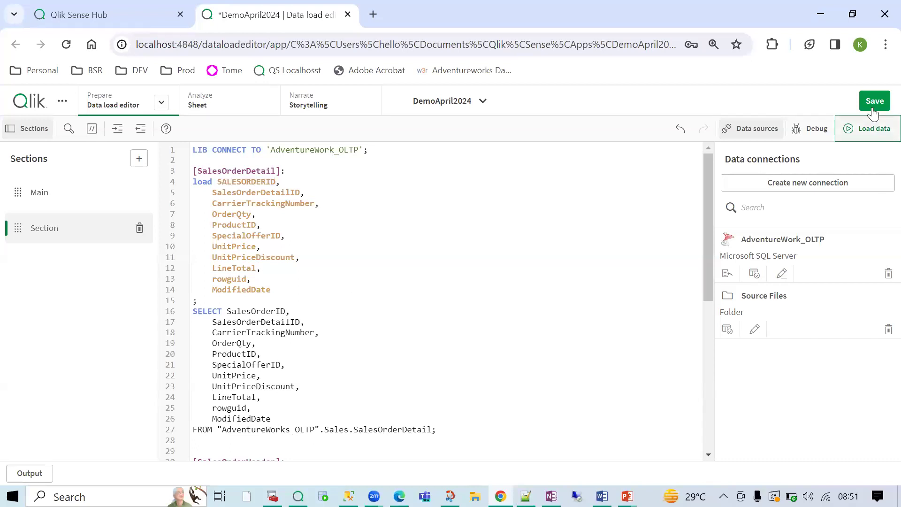
- Reload the data, read the SALESORDERID field-not-found error, and close the report
left_click(872, 128)
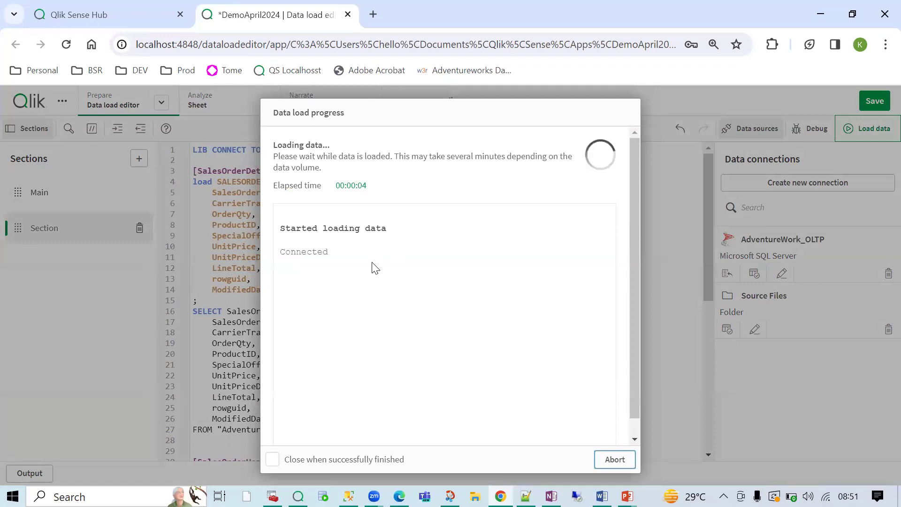
double_click(333, 266)
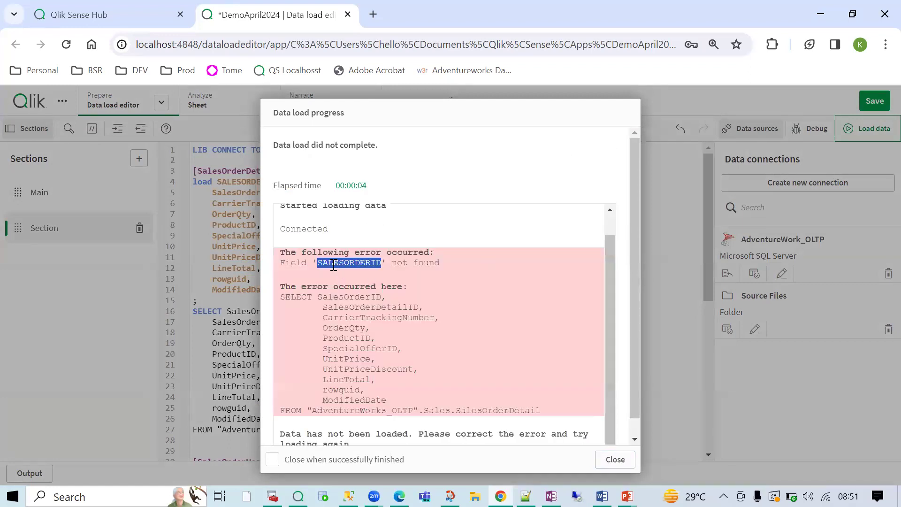
left_click(336, 296)
triple_click(336, 296)
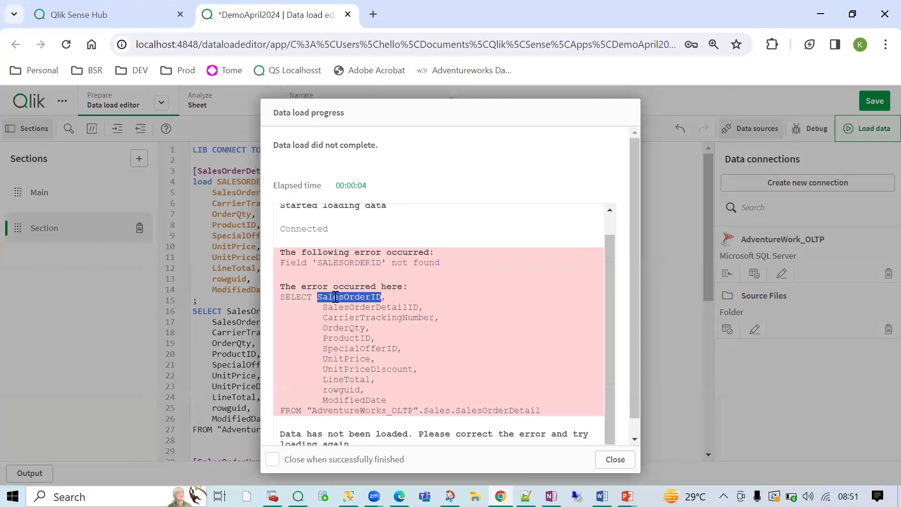
double_click(351, 296)
left_click(608, 459)
- Paste SalesOrderID over SALESORDERID on line 4 and save the script
double_click(237, 181)
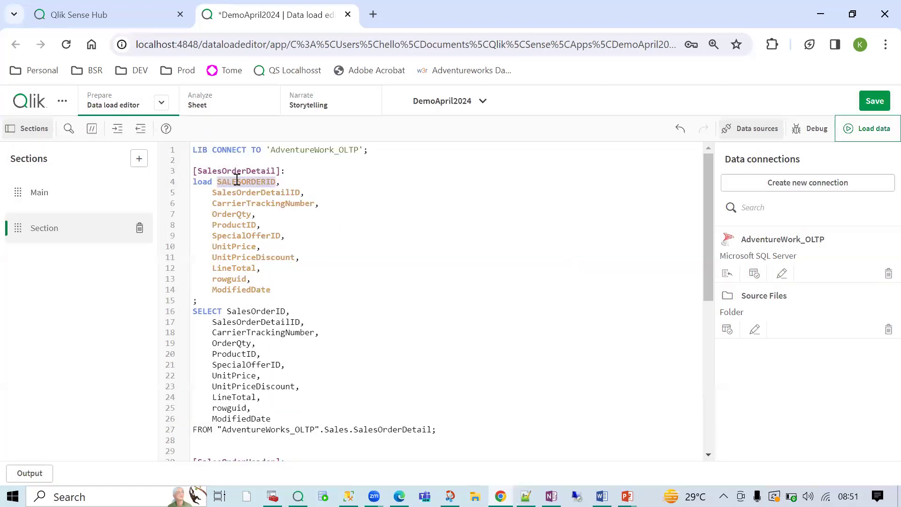
double_click(251, 312)
key("ctrl+c")
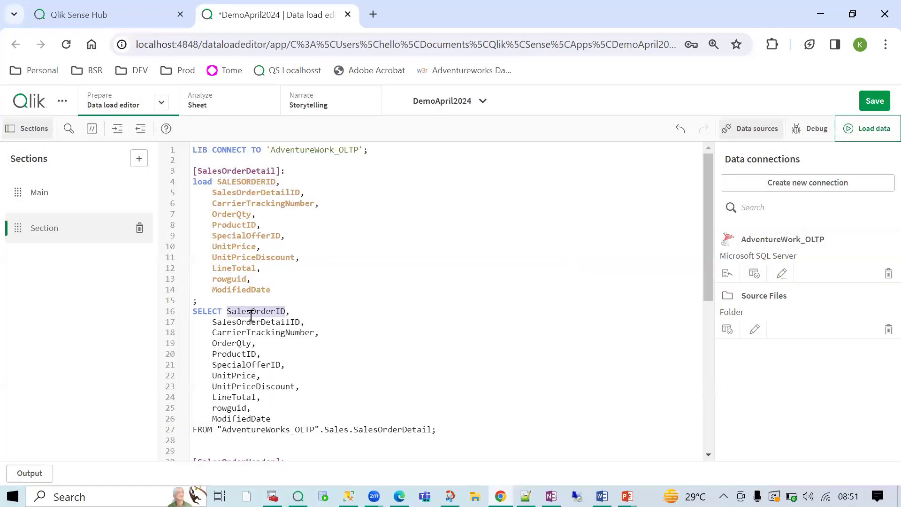
left_click(230, 181)
double_click(230, 182)
key("ctrl+v")
left_click(875, 104)
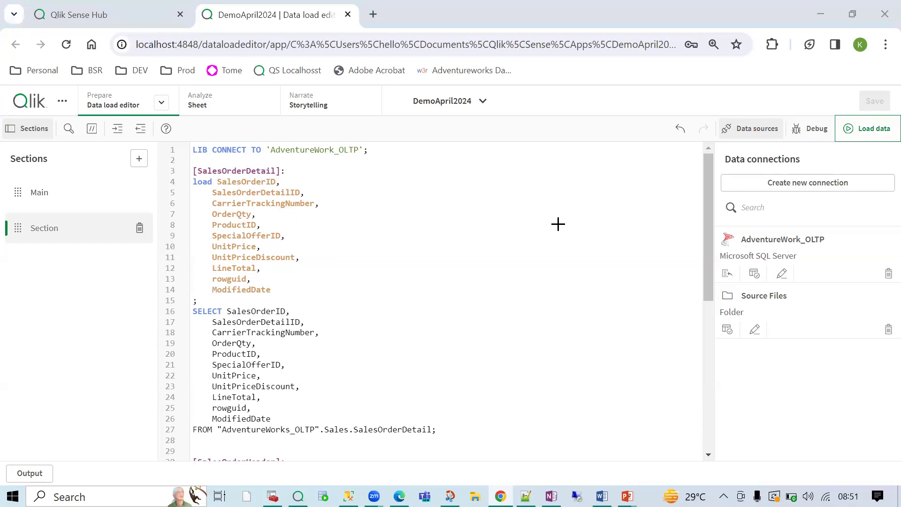
- Glance back at the OneNote notes, then return to the data load editor
key("alt+Tab")
scroll(458, 197, "up", 5)
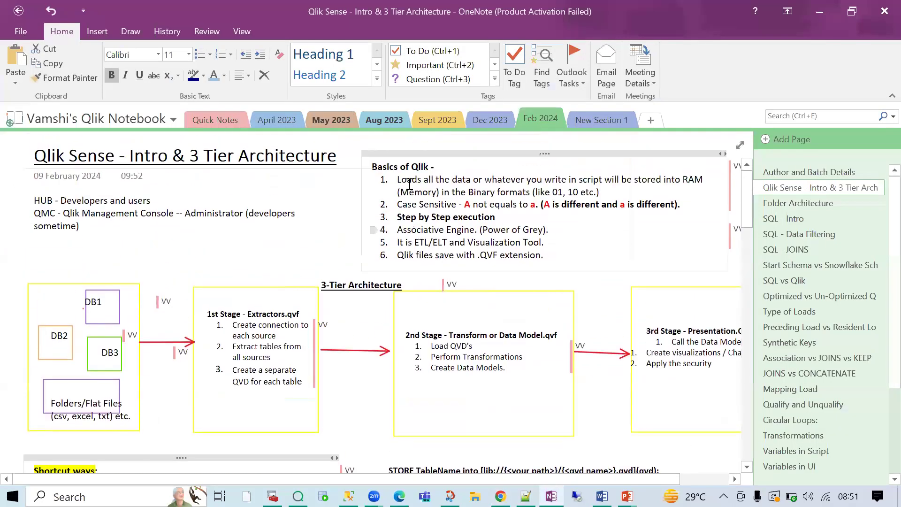
key("alt+Tab")
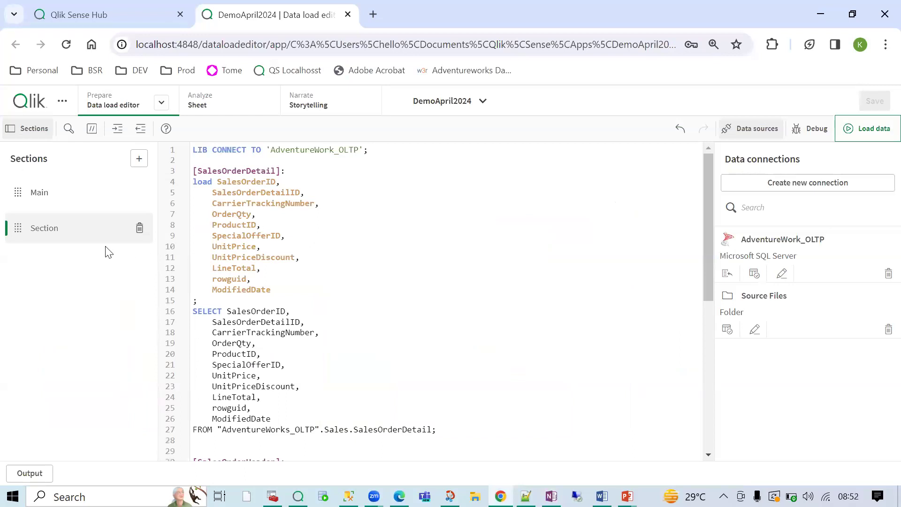
left_click(61, 193)
left_click(407, 263)
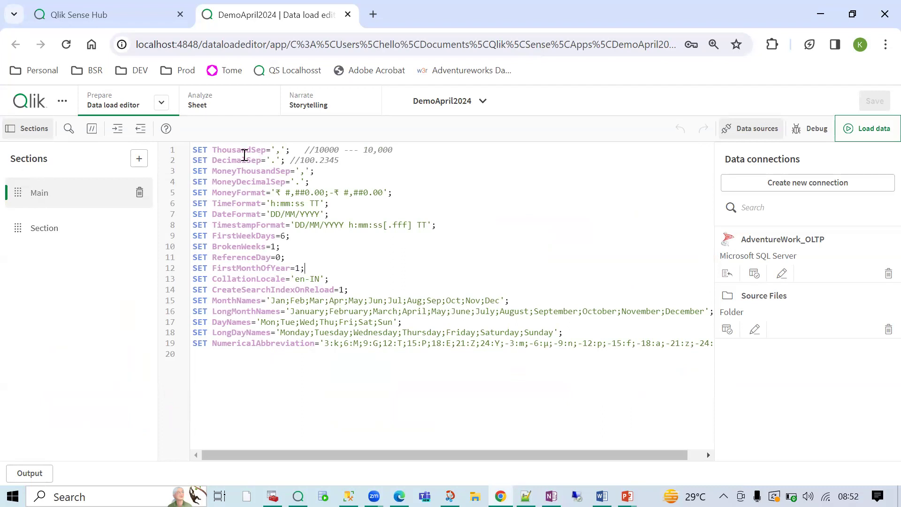
left_click_drag(194, 150, 291, 150)
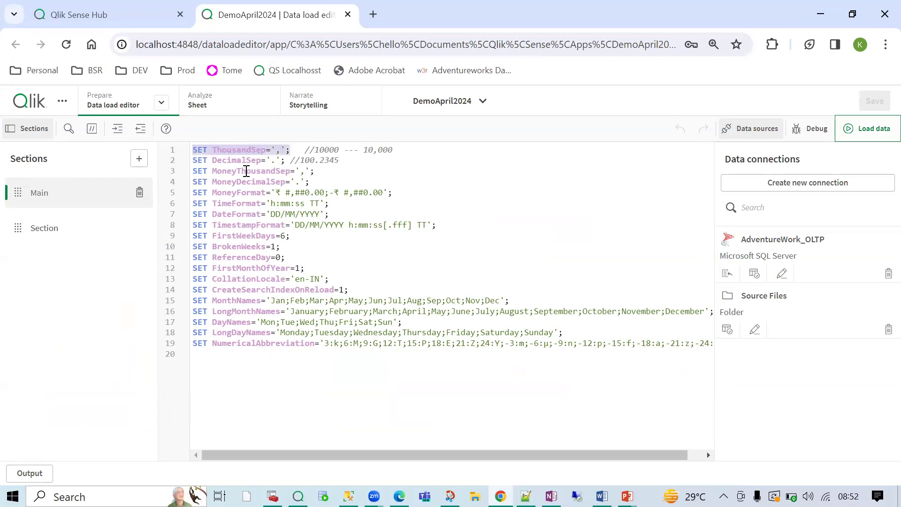
left_click_drag(200, 161, 280, 160)
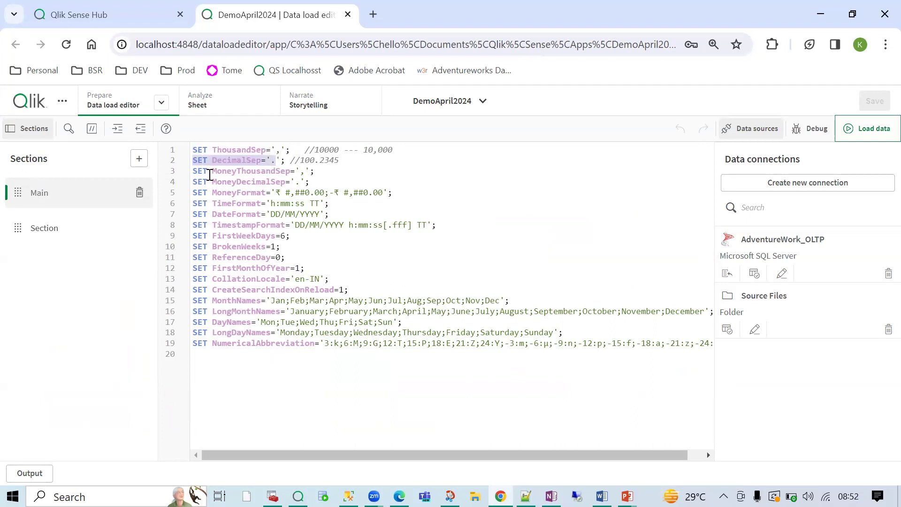
left_click_drag(208, 172, 275, 171)
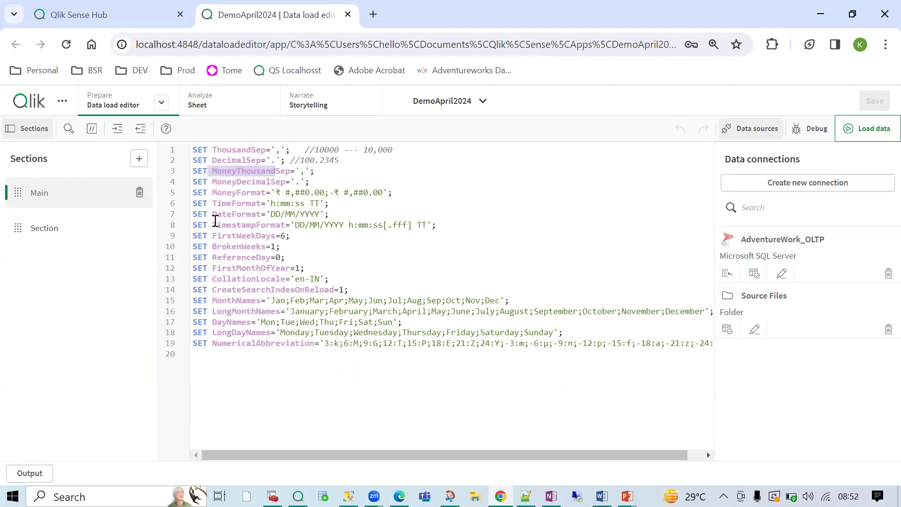
left_click(250, 362)
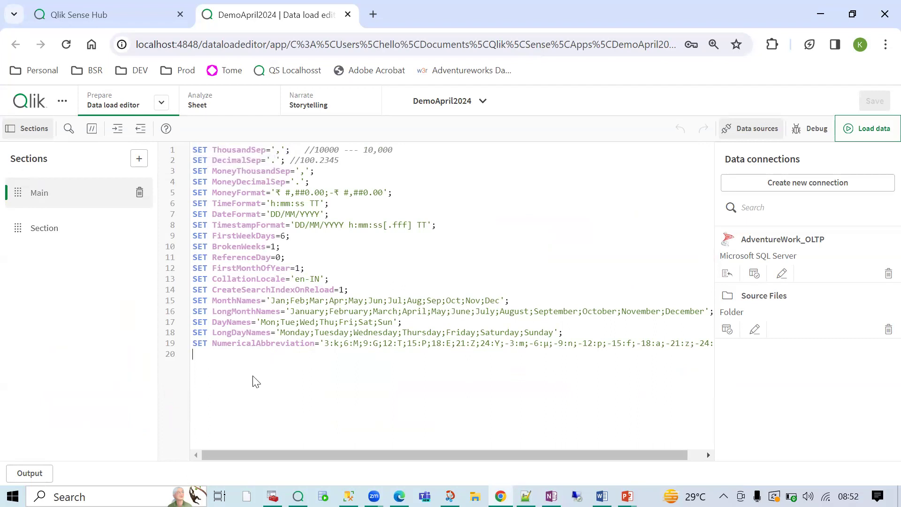
left_click_drag(220, 353, 185, 145)
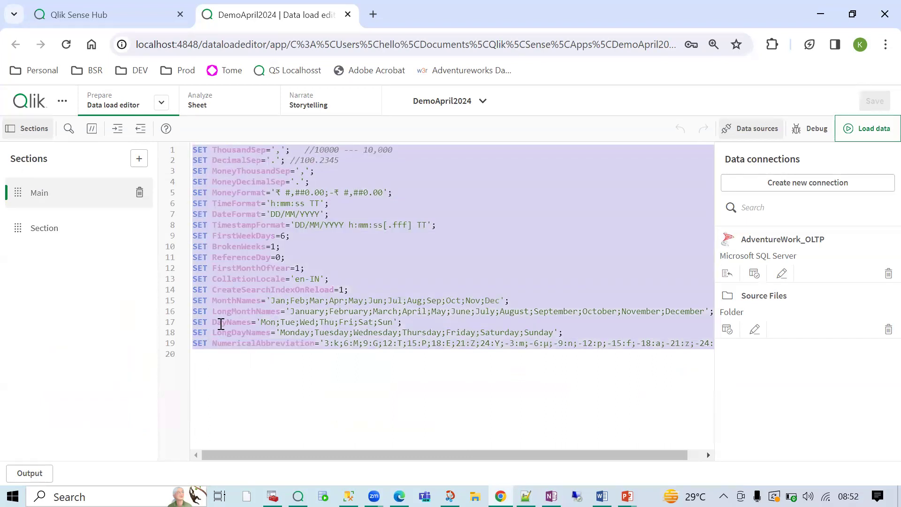
left_click(215, 359)
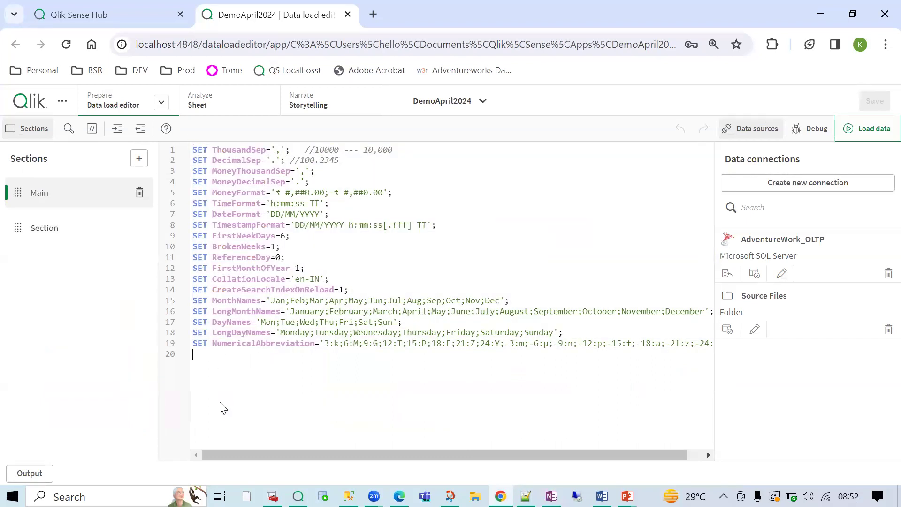
left_click(48, 229)
left_click_drag(195, 149, 324, 149)
left_click_drag(193, 171, 269, 171)
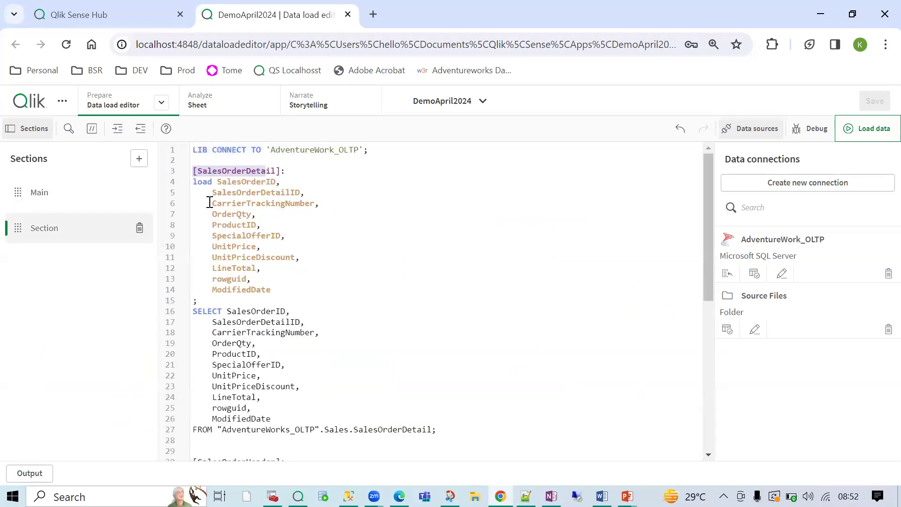
left_click_drag(198, 187, 212, 257)
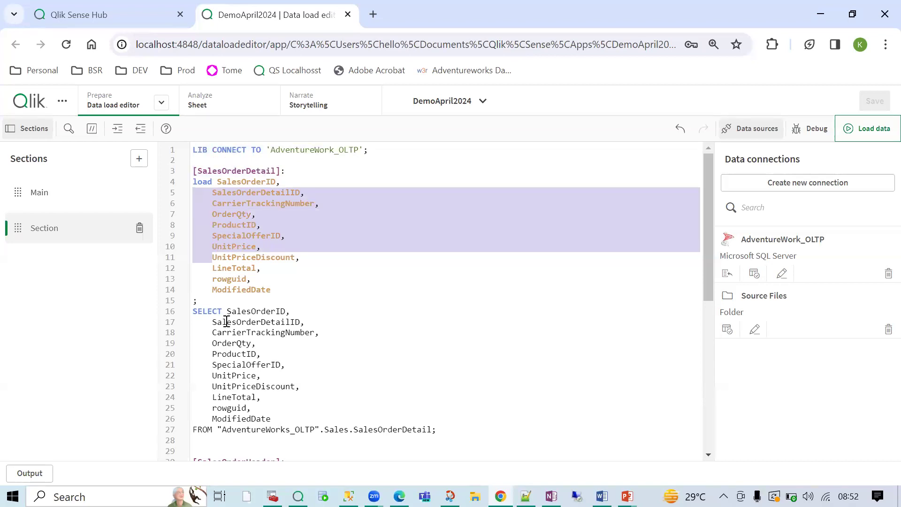
left_click(259, 239)
left_click(90, 199)
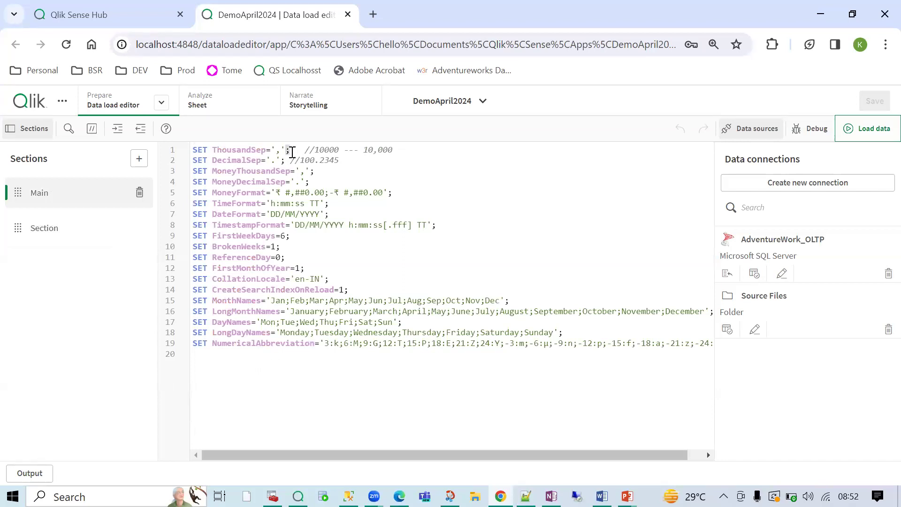
left_click(59, 236)
left_click_drag(193, 302, 202, 302)
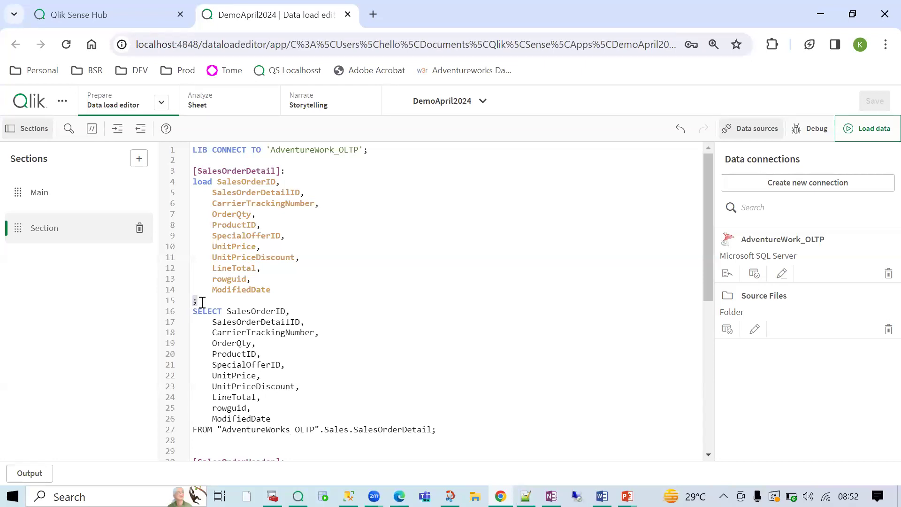
left_click(47, 206)
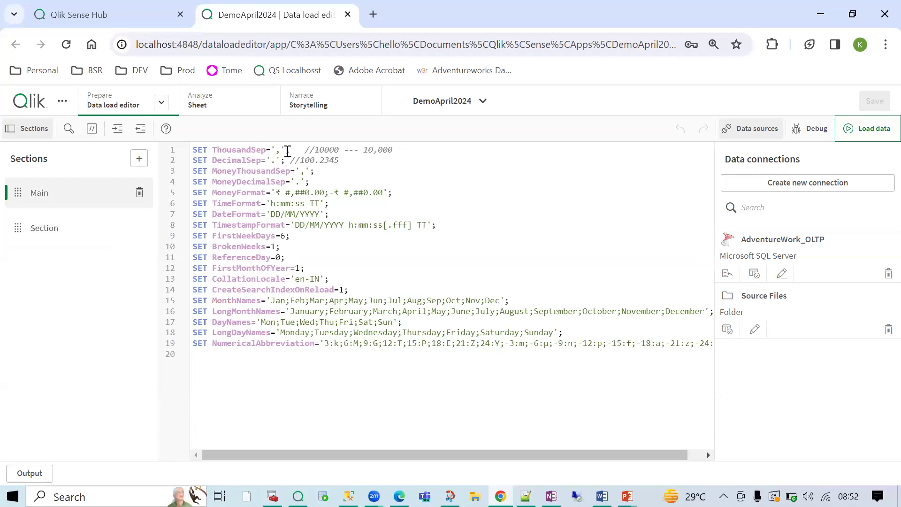
left_click_drag(287, 152, 291, 153)
left_click(102, 234)
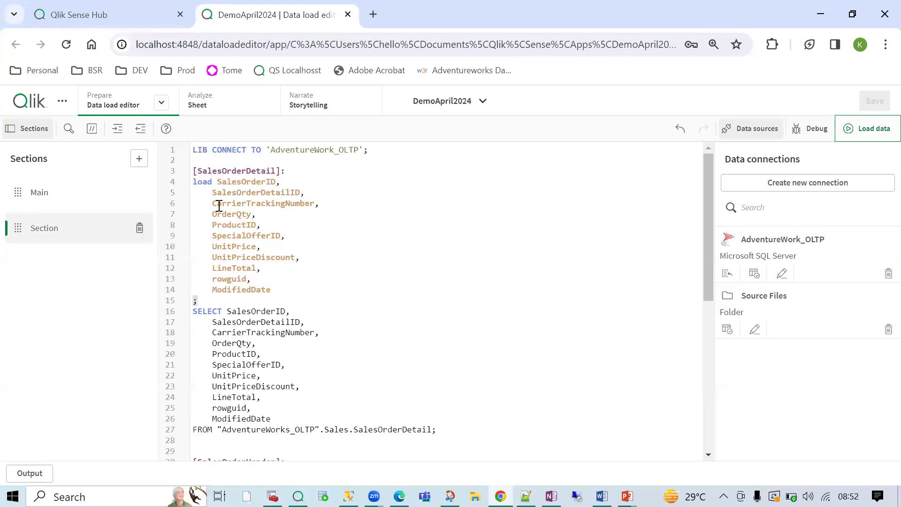
double_click(202, 183)
left_click(197, 302)
left_click_drag(202, 301, 190, 307)
left_click_drag(373, 151, 206, 149)
left_click(373, 149)
- Delete the semicolon ending LIB CONNECT TO 'AdventureWork_OLTP' on line 1
key("BackSpace")
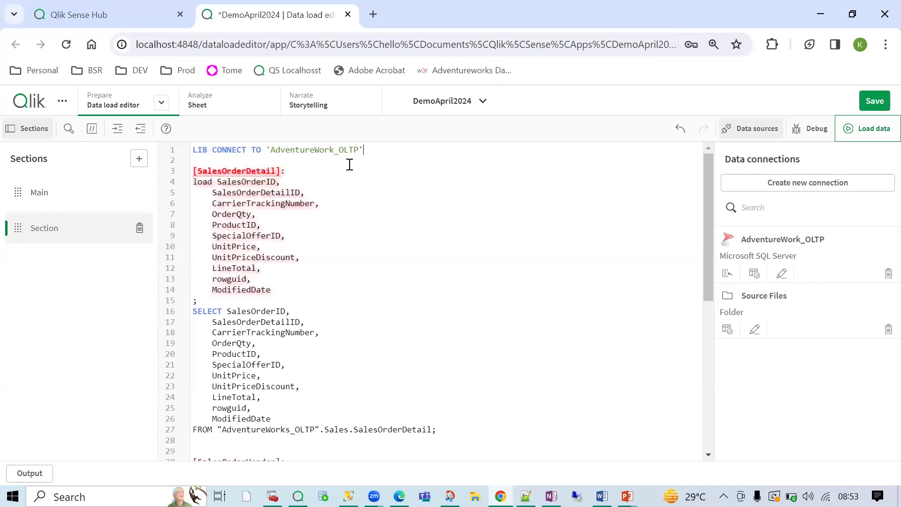
double_click(236, 171)
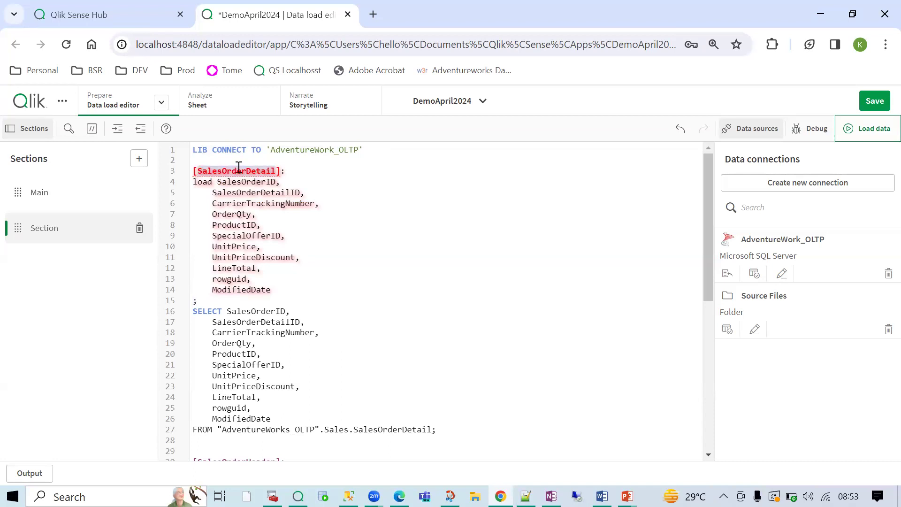
left_click(194, 171)
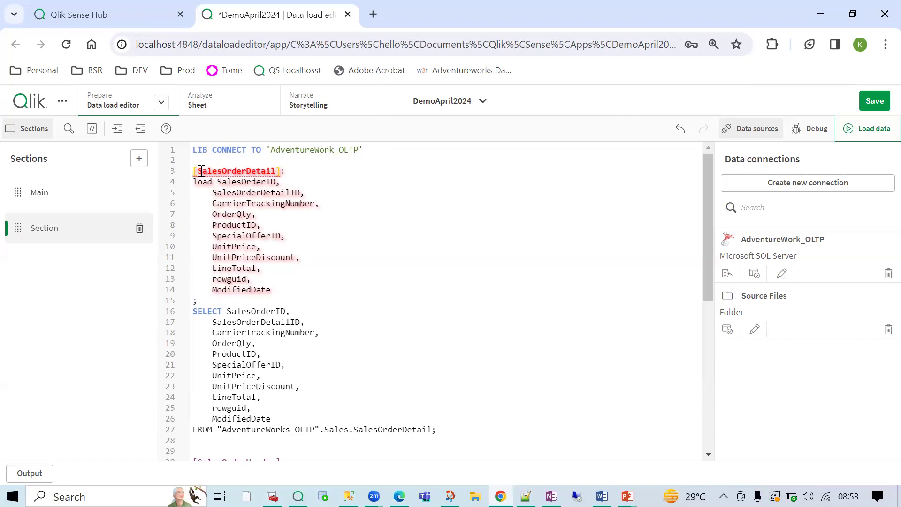
left_click_drag(194, 171, 280, 171)
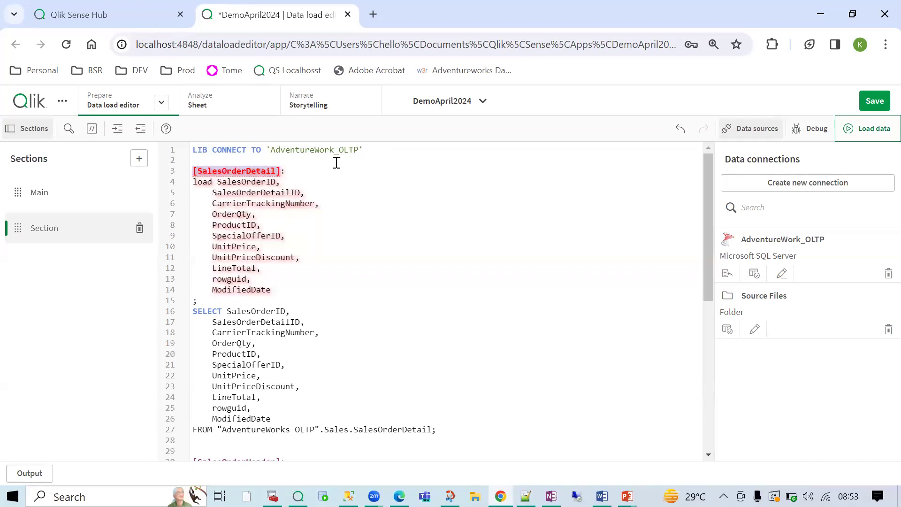
left_click(303, 163)
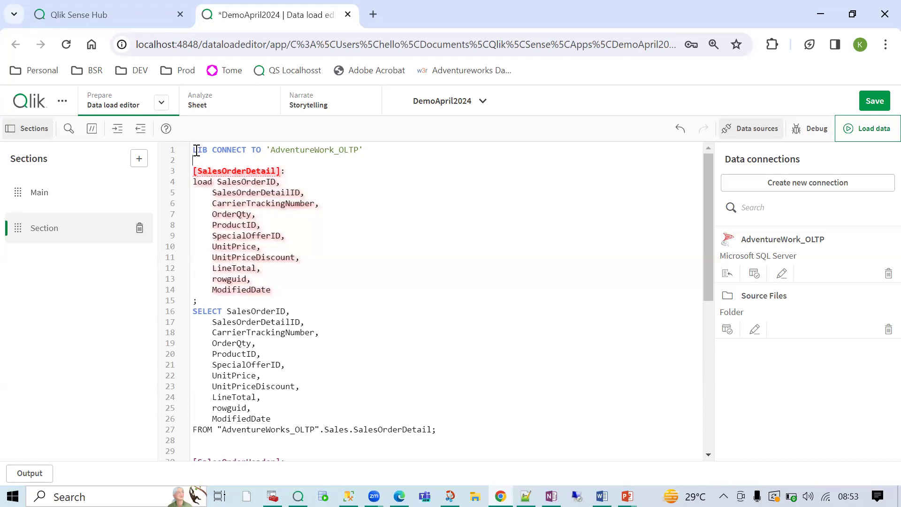
- Review the SET CreateSearchIndexOnReload=1 and MonthNames lines in Main, then switch to Section
left_click(84, 197)
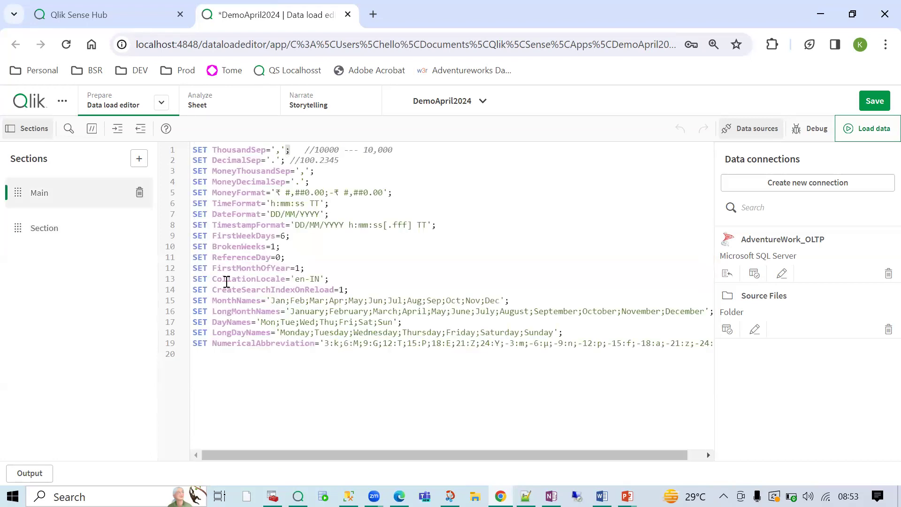
left_click_drag(193, 291, 350, 291)
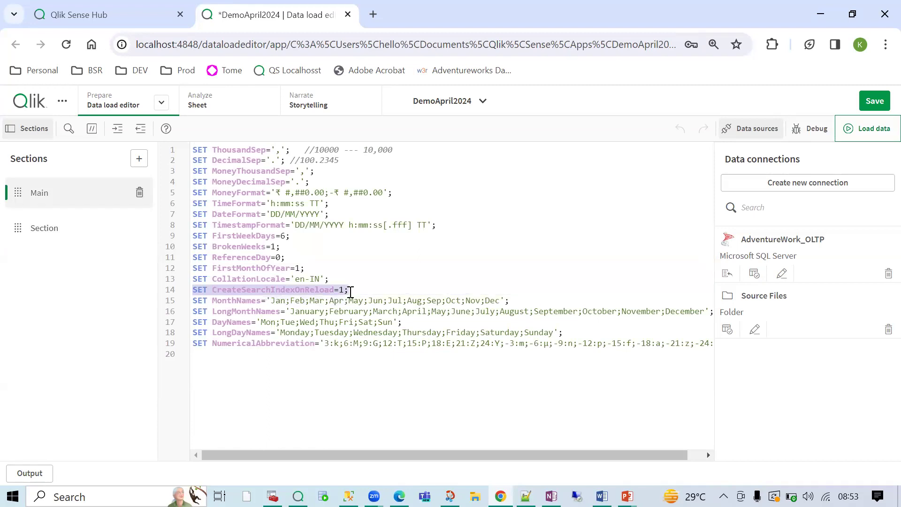
left_click(351, 291)
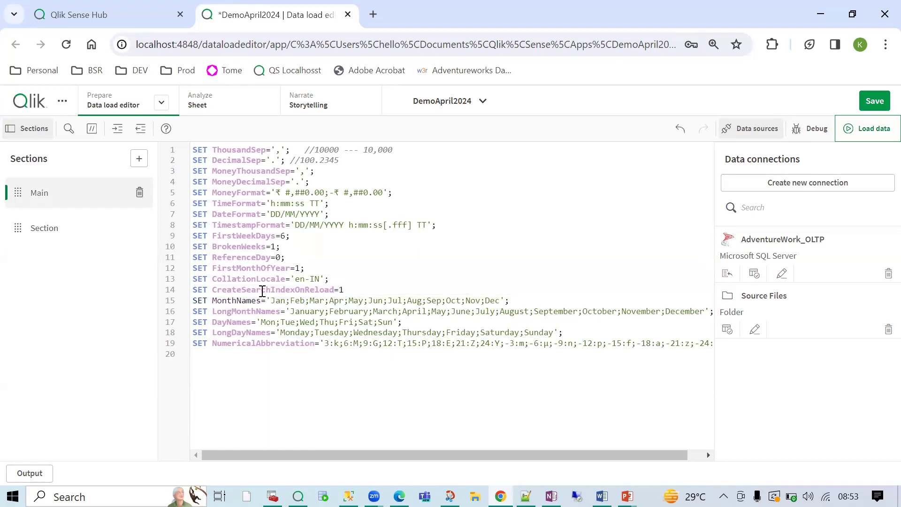
left_click_drag(193, 291, 506, 301)
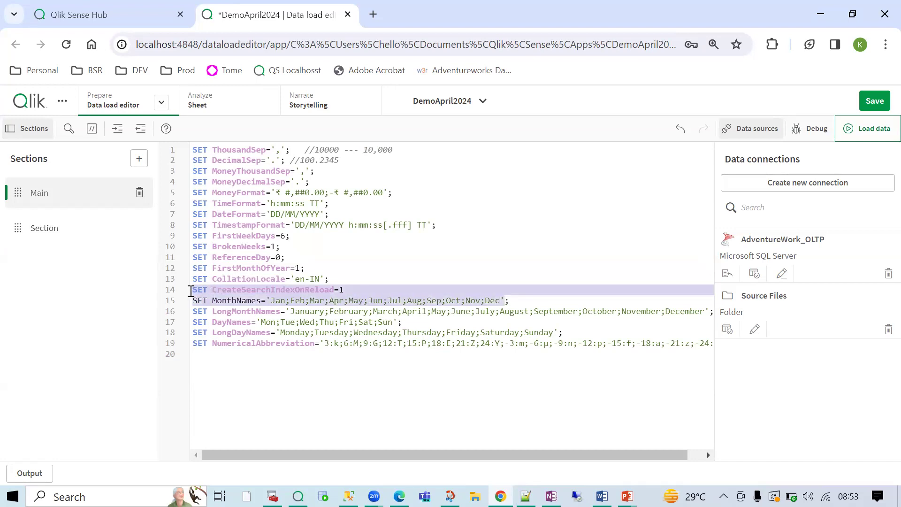
left_click(193, 290)
left_click(515, 300)
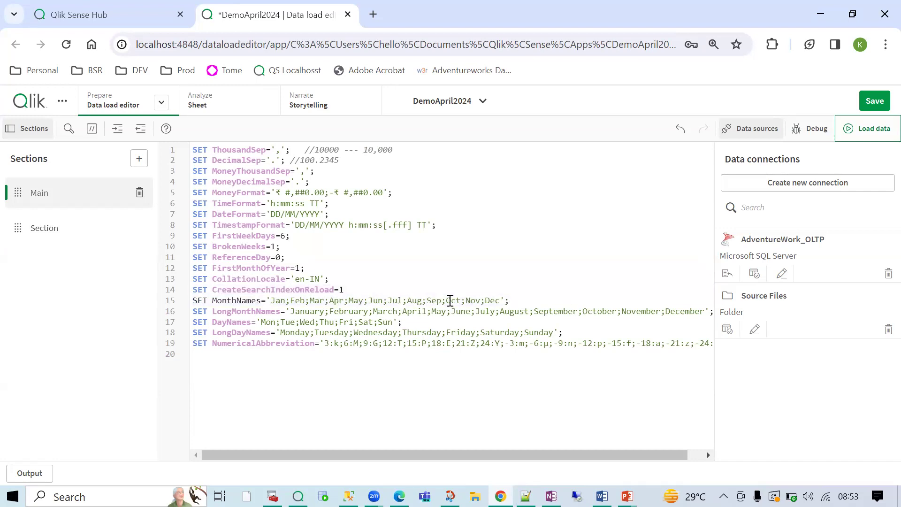
left_click_drag(194, 290, 504, 301)
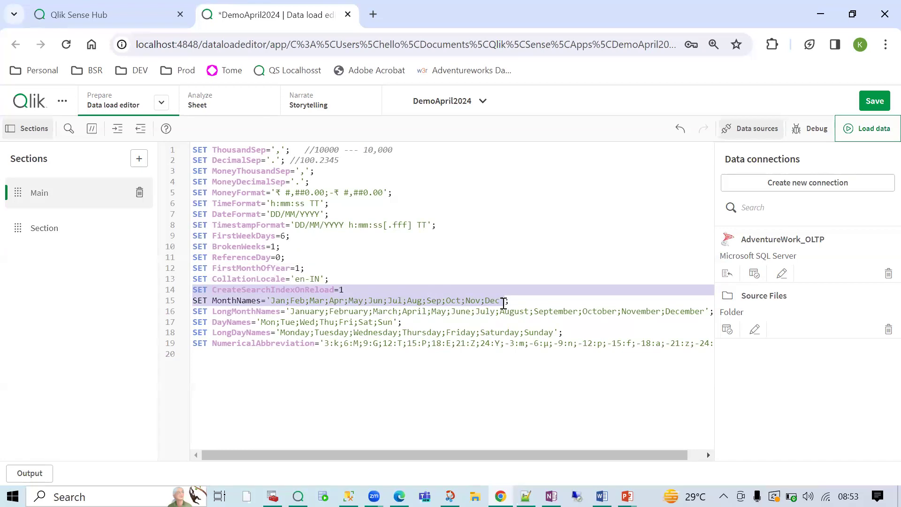
left_click(363, 285)
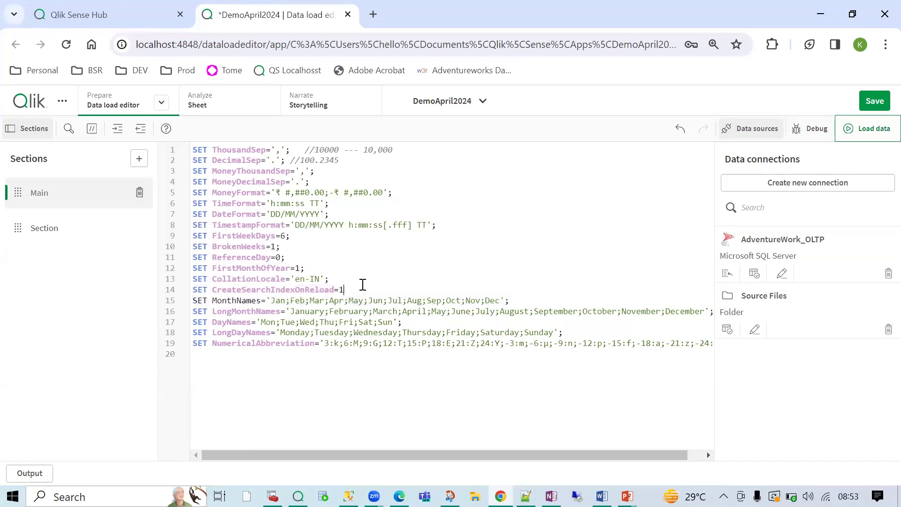
left_click(31, 224)
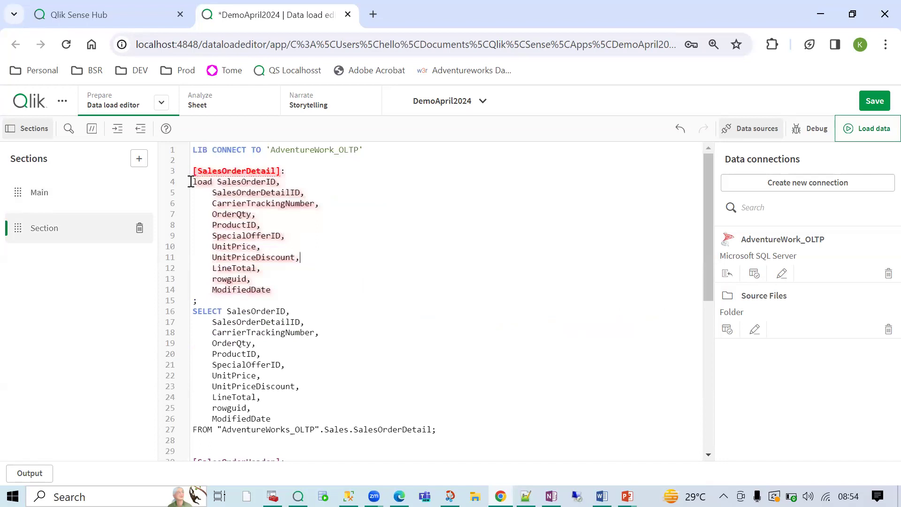
- End the LIB CONNECT TO 'AdventureWork_OLTP' line with a semicolon
left_click_drag(192, 182, 209, 303)
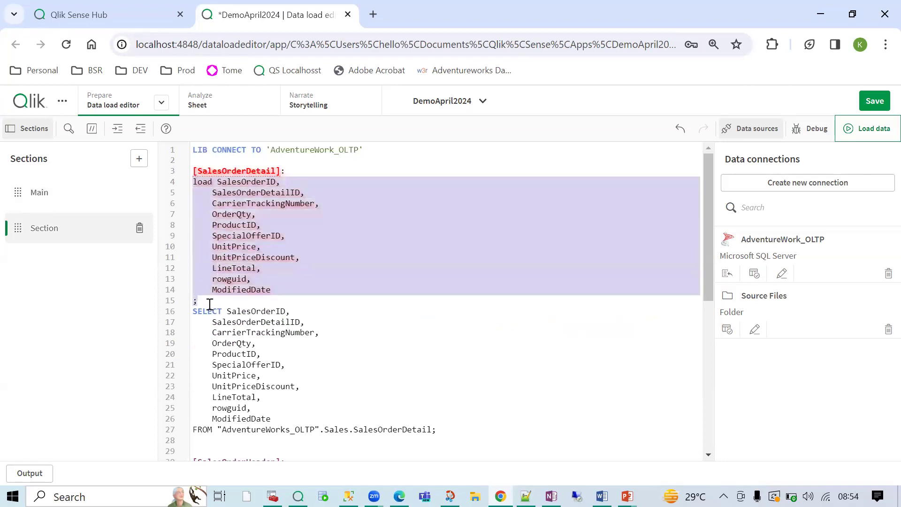
left_click(211, 278)
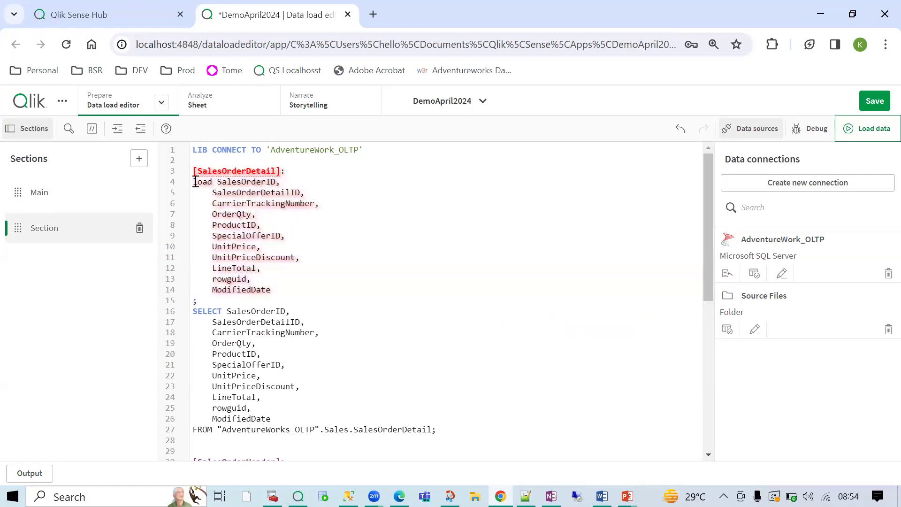
left_click(380, 149)
type(";")
left_click_drag(379, 148, 193, 149)
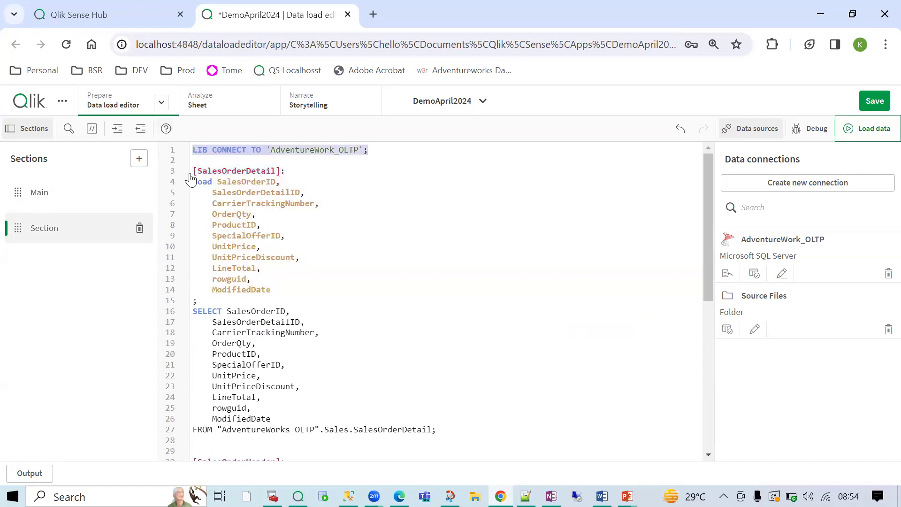
- In Main, delete the semicolon after CreateSearchIndexOnReload=1 on line 14
left_click_drag(194, 181, 436, 428)
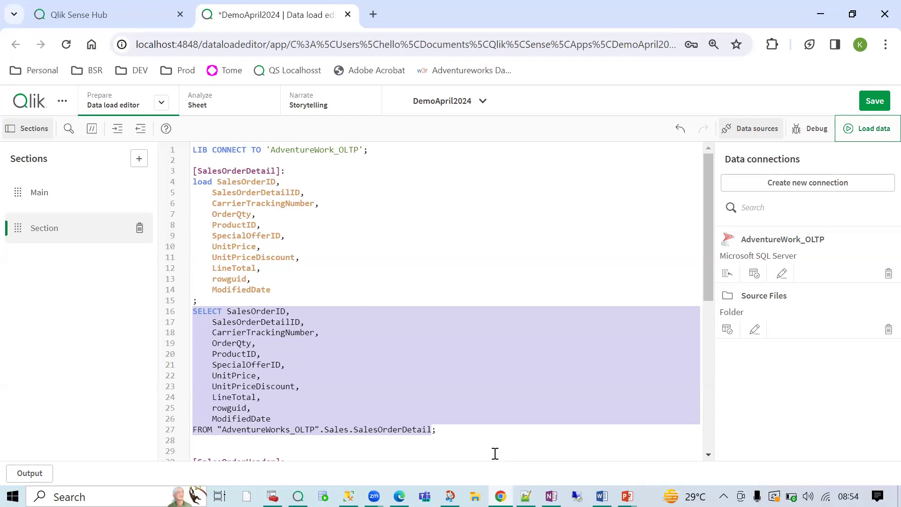
left_click(66, 195)
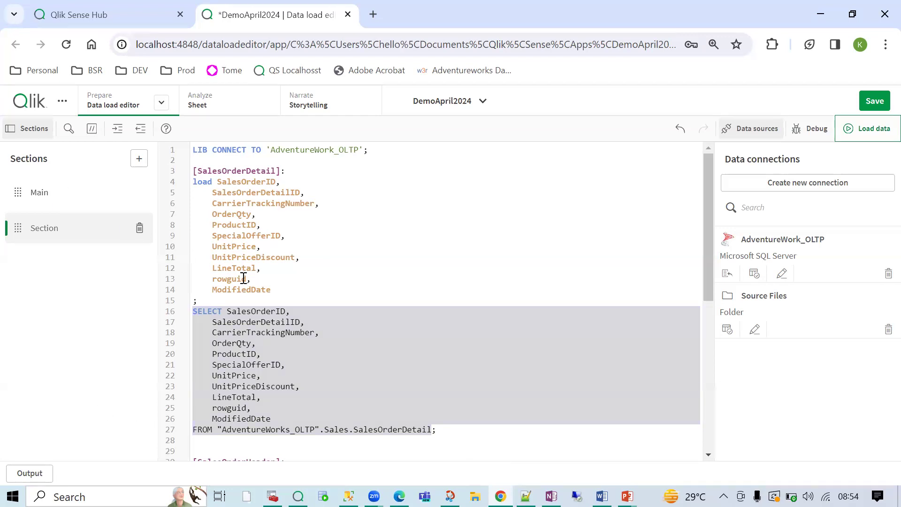
key("BackSpace")
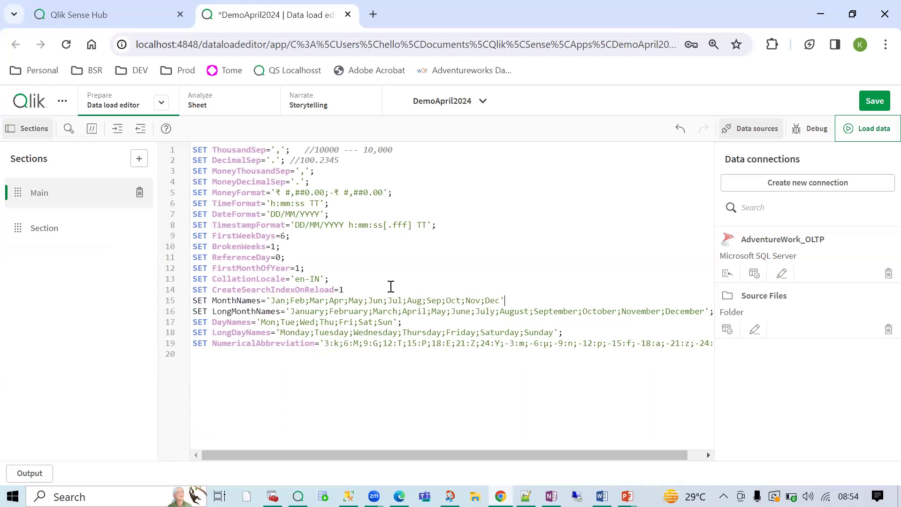
- Put back the semicolon after SET CreateSearchIndexOnReload=1 on line 14 of Main
left_click_drag(192, 292, 351, 292)
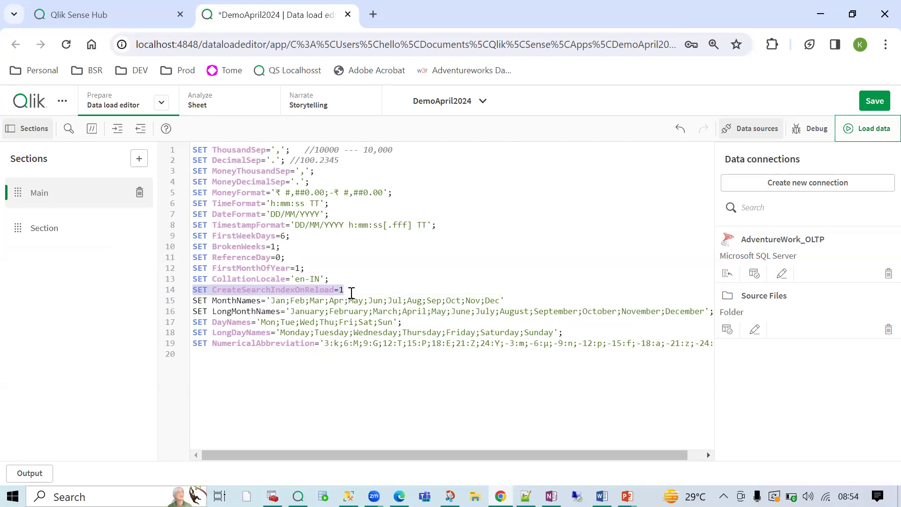
left_click_drag(351, 291, 501, 300)
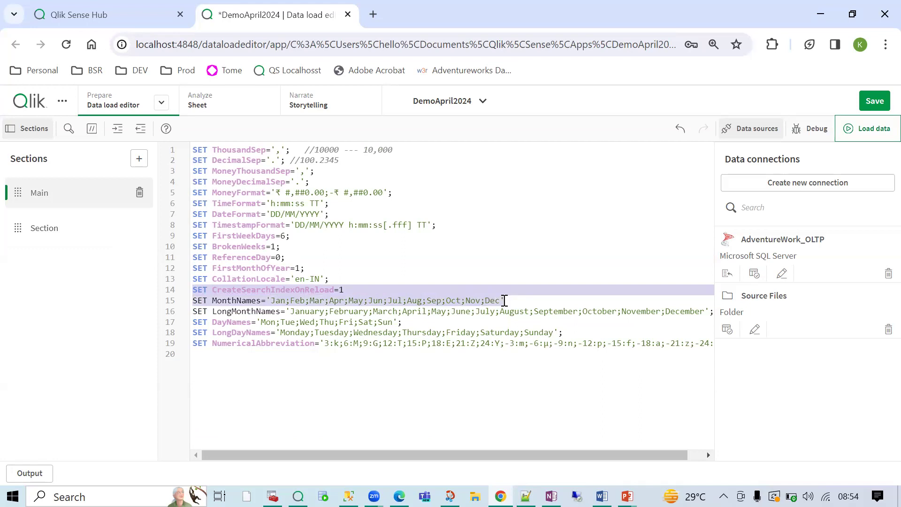
left_click_drag(504, 300, 711, 312)
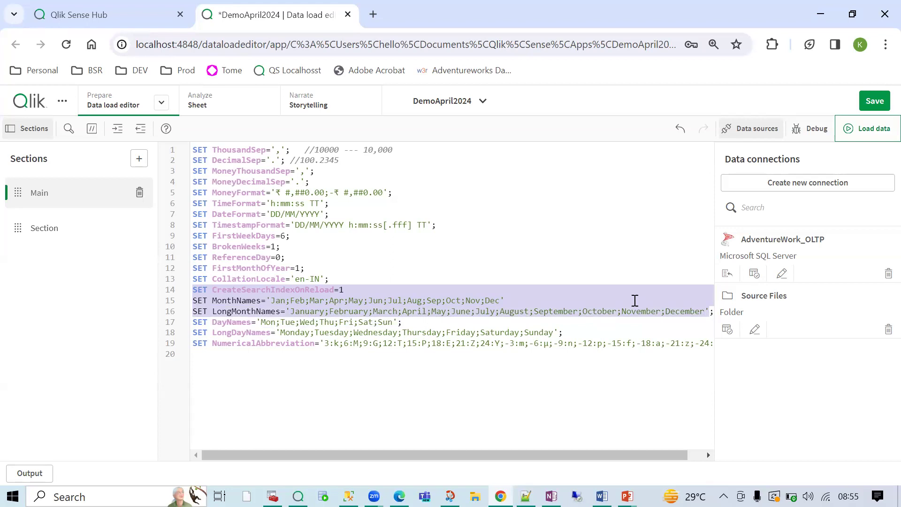
left_click(349, 289)
type(";")
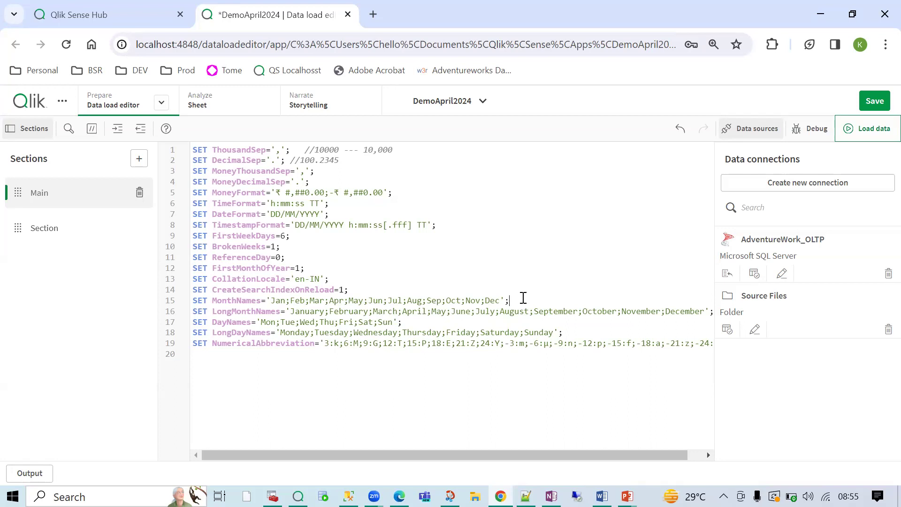
left_click(523, 298)
- Reload the data, fetching 121,317 SalesOrderDetail and 31,465 SalesOrderHeader lines, then close the progress dialog
left_click(868, 129)
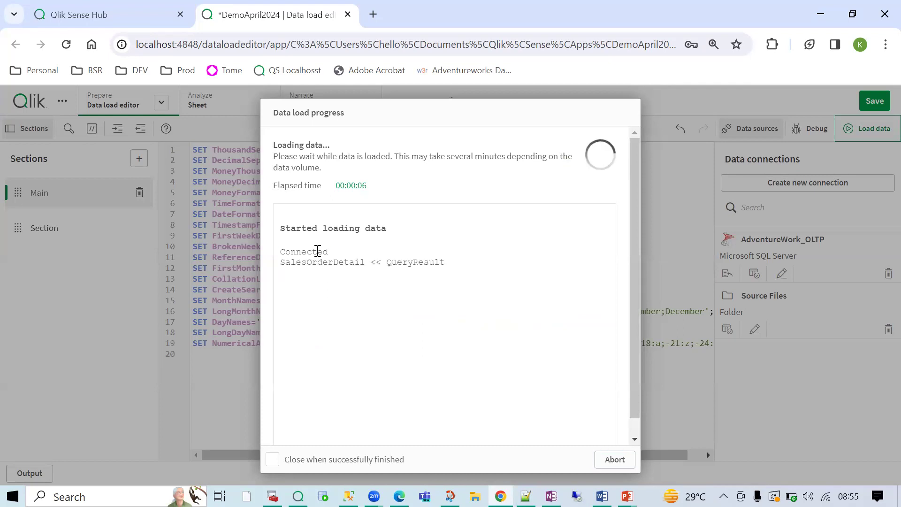
double_click(318, 251)
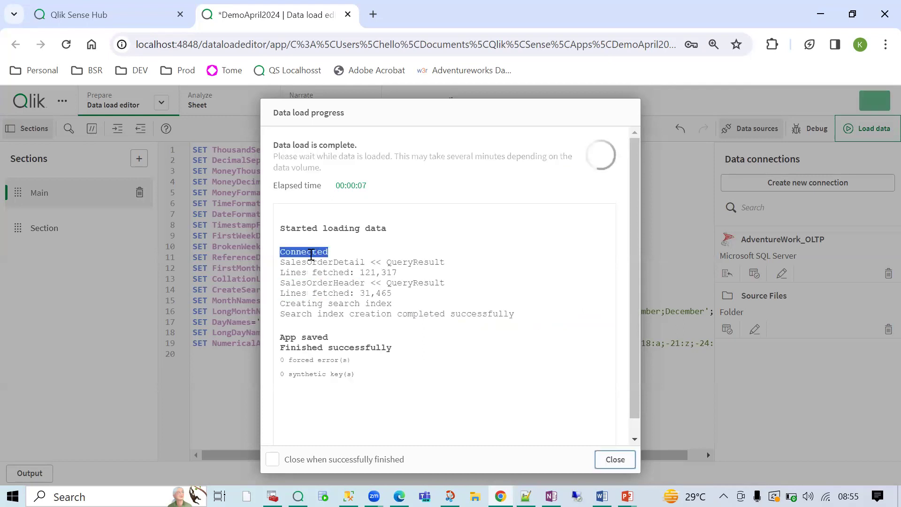
double_click(328, 262)
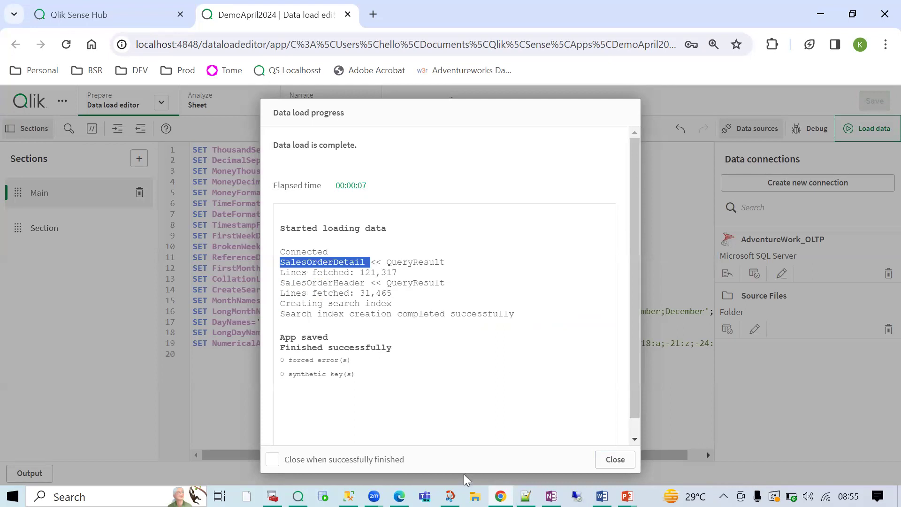
left_click(615, 459)
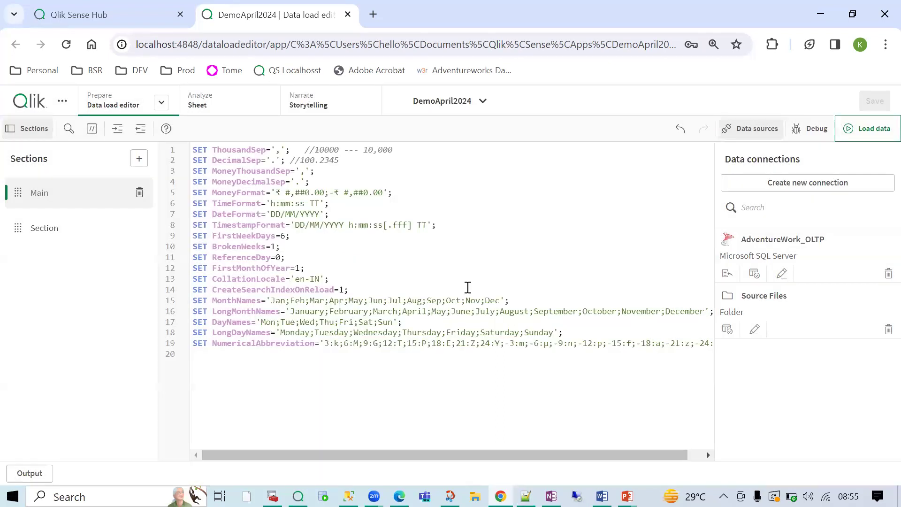
- Start a debug run and step through Main's first SET statements up to FirstWeekDays
left_click(811, 132)
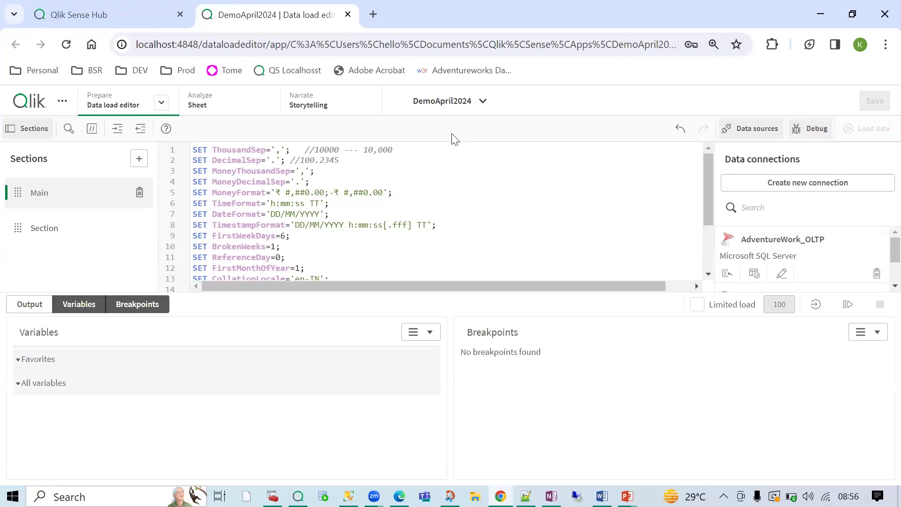
left_click(848, 306)
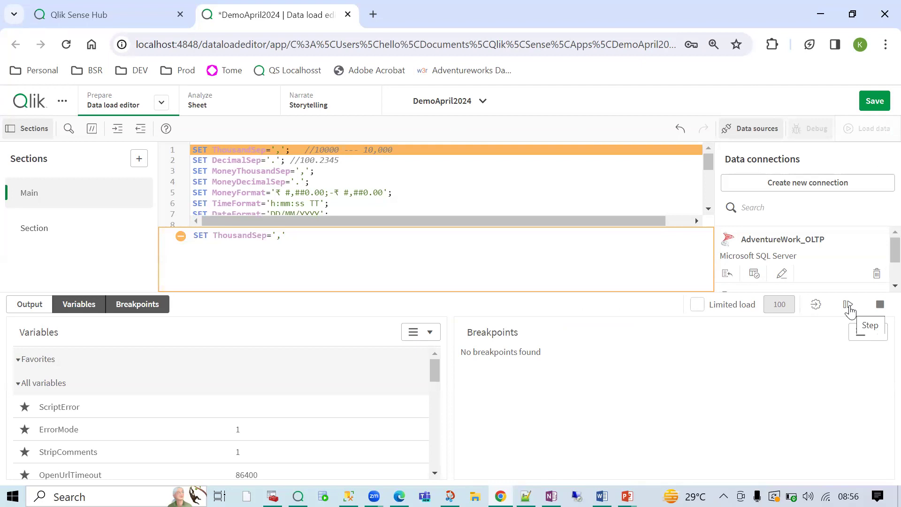
left_click(848, 306)
left_click(849, 306)
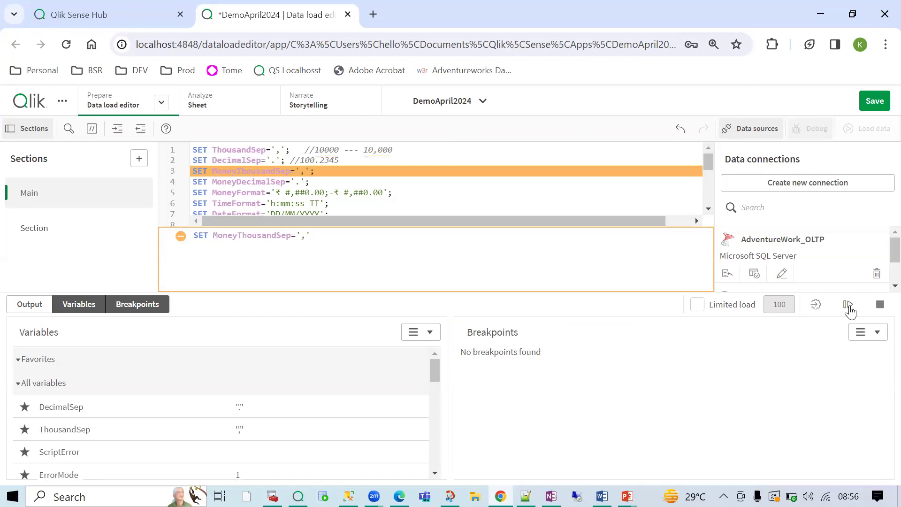
left_click(849, 306)
left_click(848, 306)
left_click(849, 306)
left_click(849, 306)
left_click(849, 306)
left_click(849, 306)
- Step through BrokenWeeks, ReferenceDay, FirstMonthOfYear, CollationLocale, CreateSearchIndexOnReload, MonthNames, LongMonthNames and DayNames
scroll(402, 187, "down", 5)
scroll(428, 193, "up", 3)
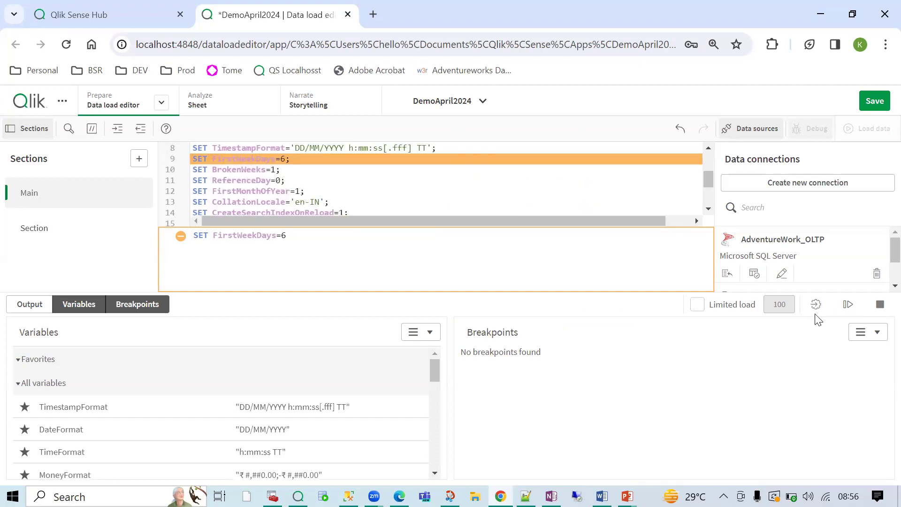
left_click(847, 305)
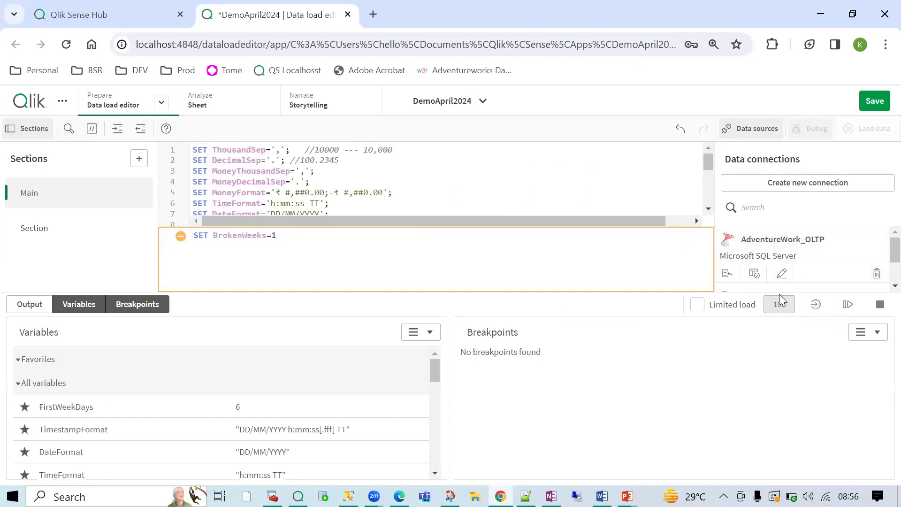
left_click(848, 306)
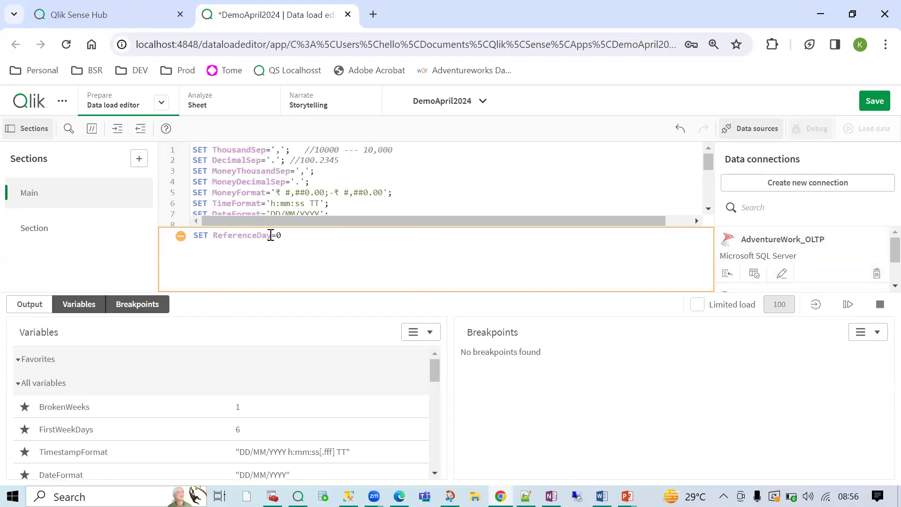
left_click_drag(229, 235, 278, 235)
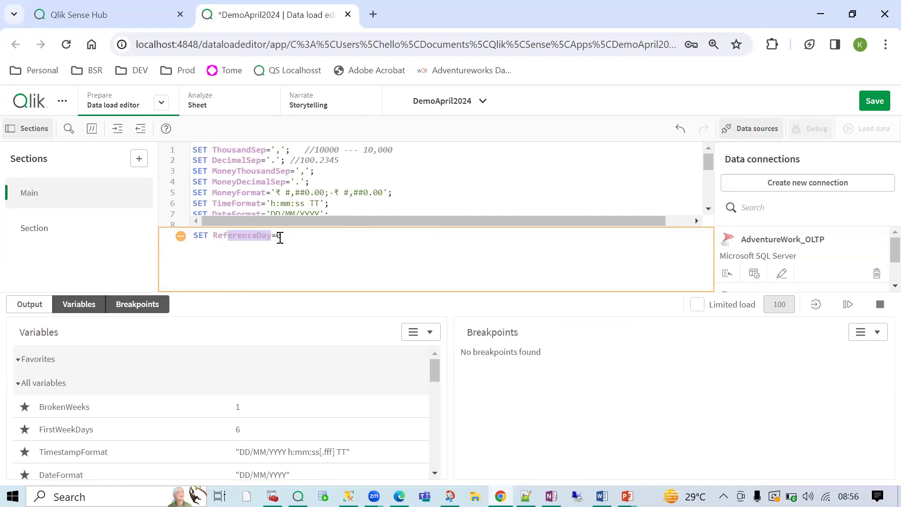
left_click(848, 305)
left_click(847, 306)
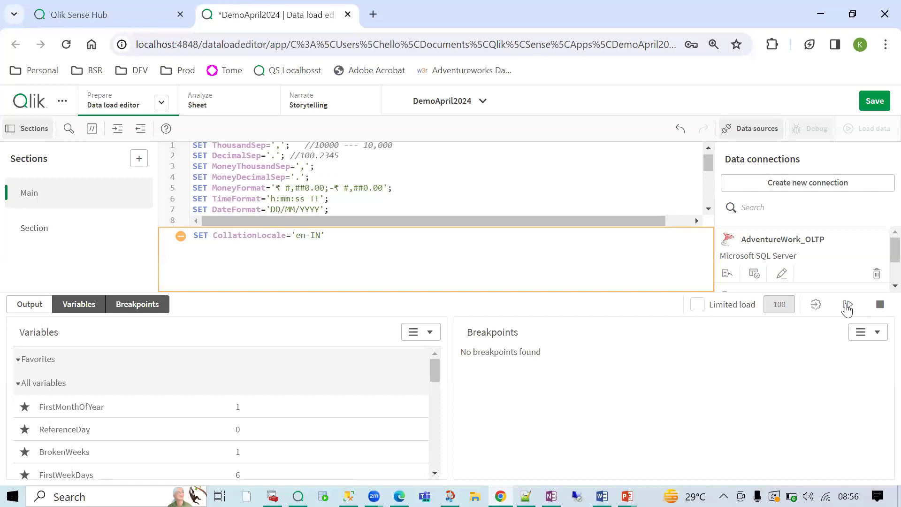
left_click(847, 307)
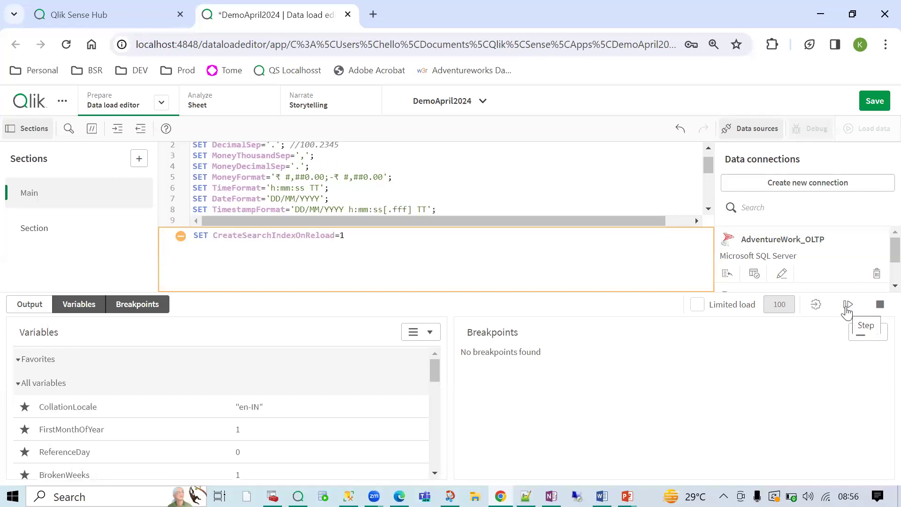
left_click(847, 306)
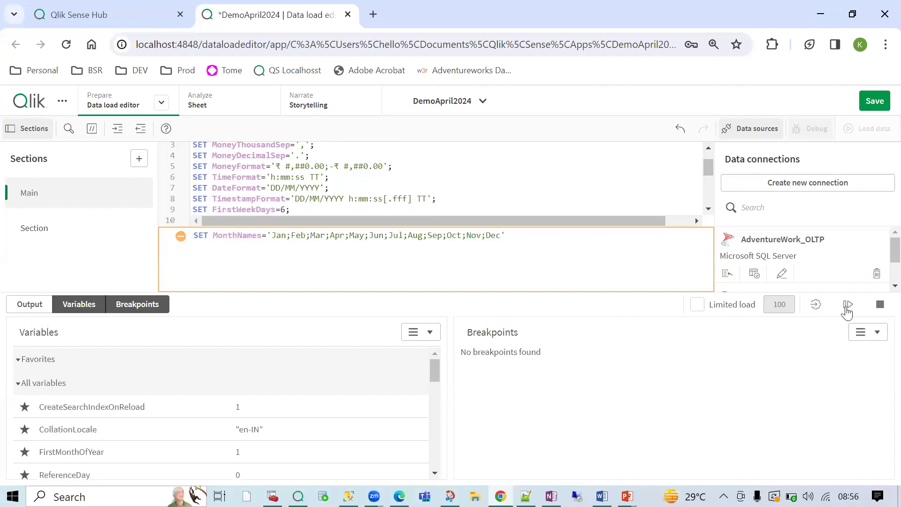
left_click(847, 305)
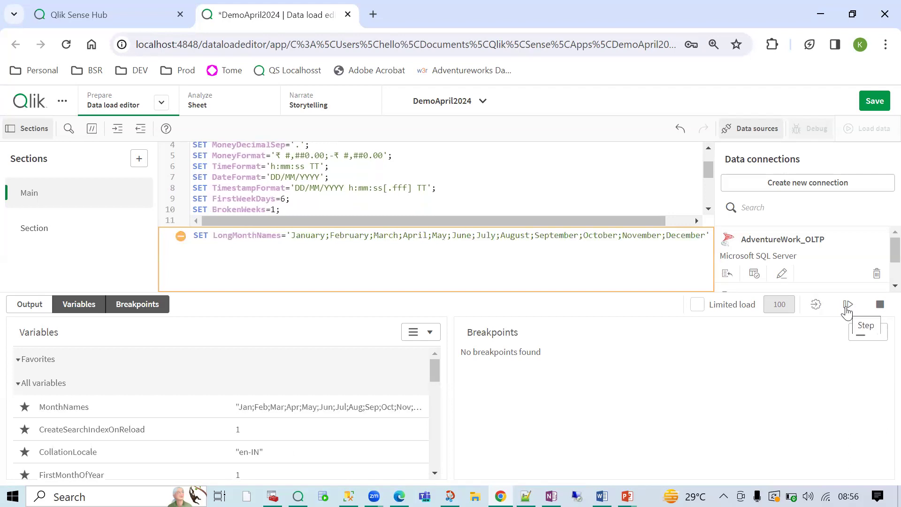
left_click(847, 306)
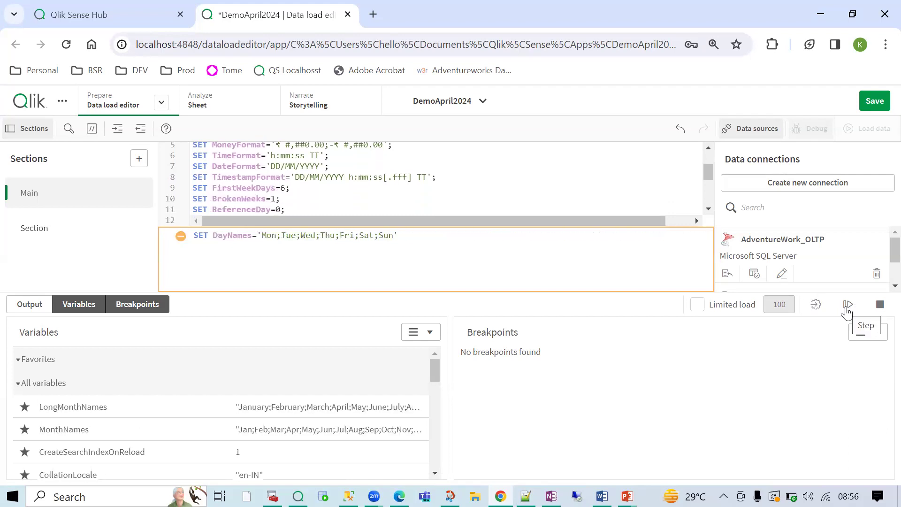
left_click(848, 306)
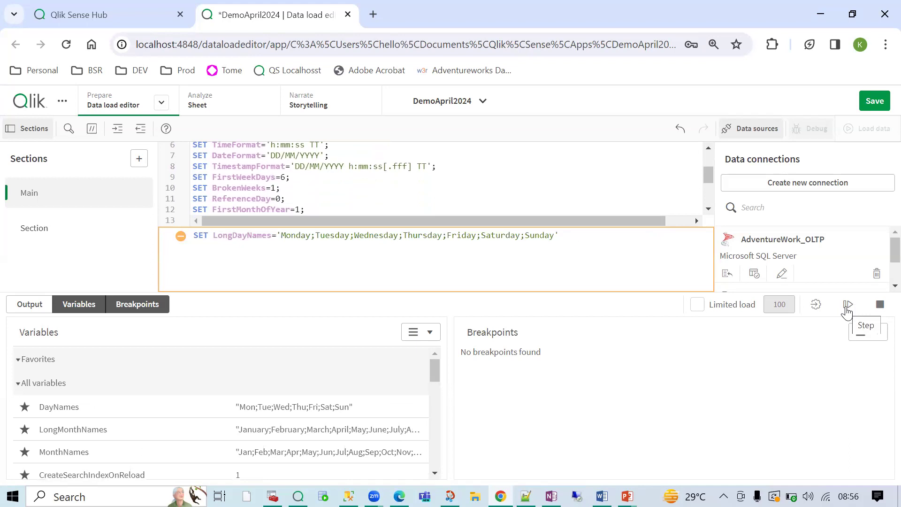
- Execute LongDayNames and the last Main statement to reach the Section's LIB CONNECT line
scroll(418, 199, "down", 3)
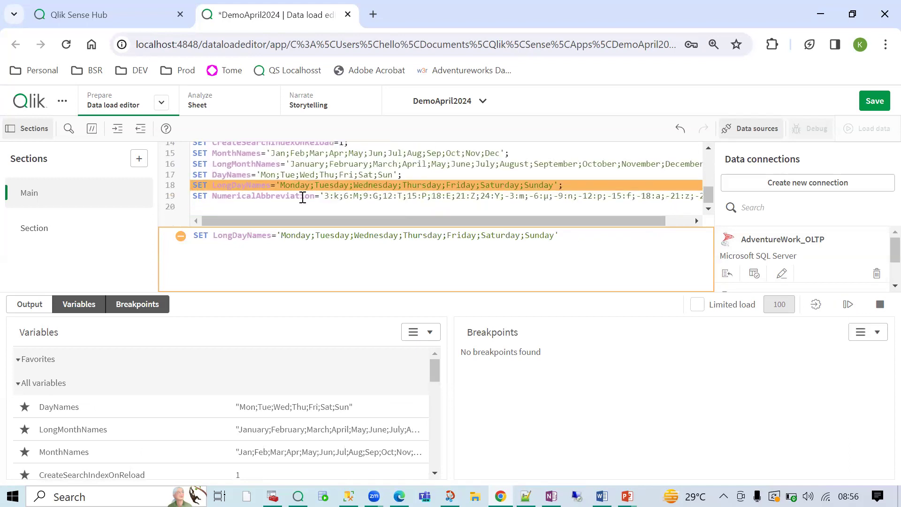
left_click(847, 306)
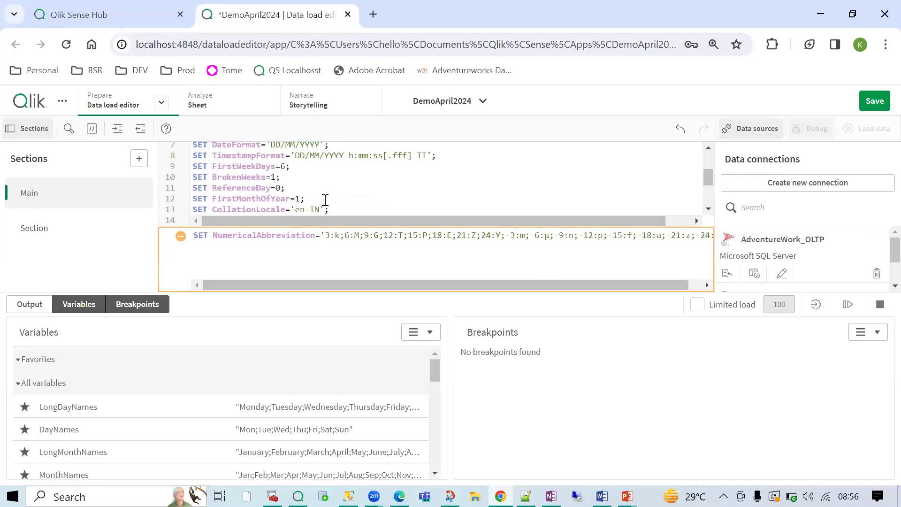
scroll(324, 201, "down", 2)
scroll(251, 206, "down", 1)
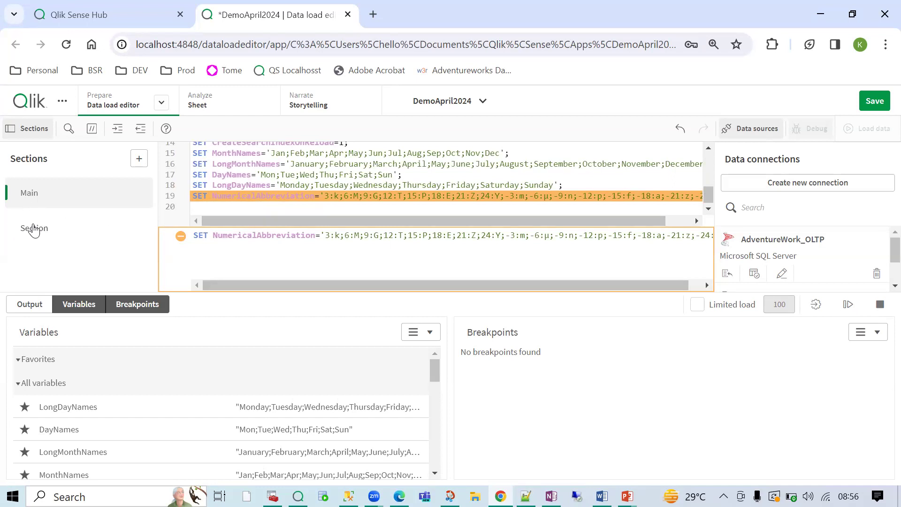
left_click(847, 310)
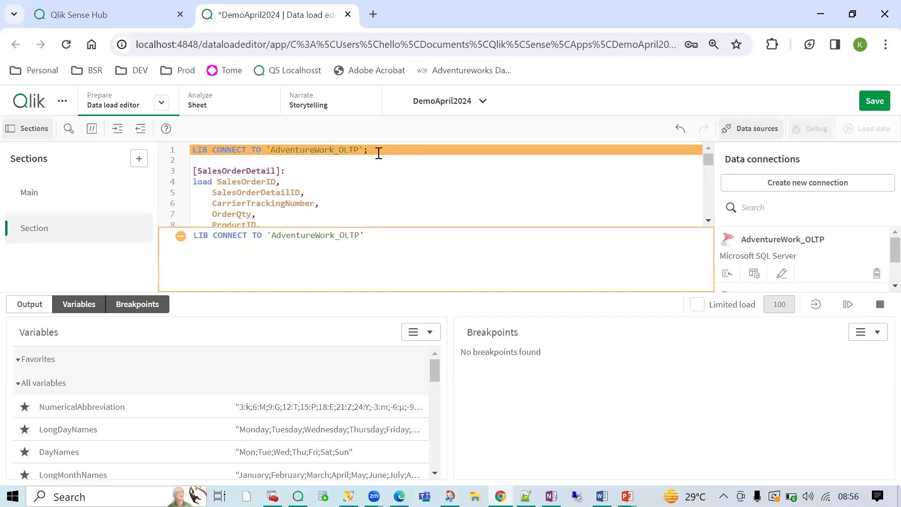
- Execute the LIB CONNECT statement and the SalesOrderDetail load in the debugger
left_click_drag(376, 151, 191, 150)
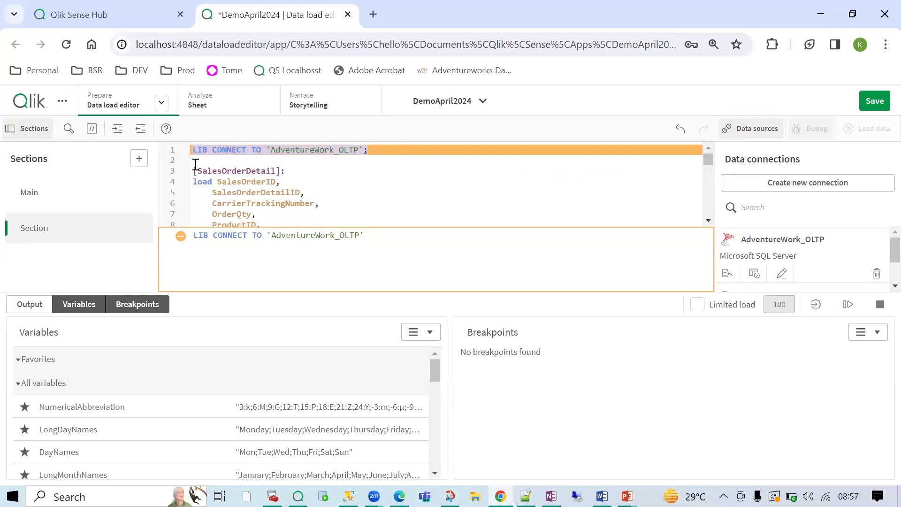
left_click(379, 149)
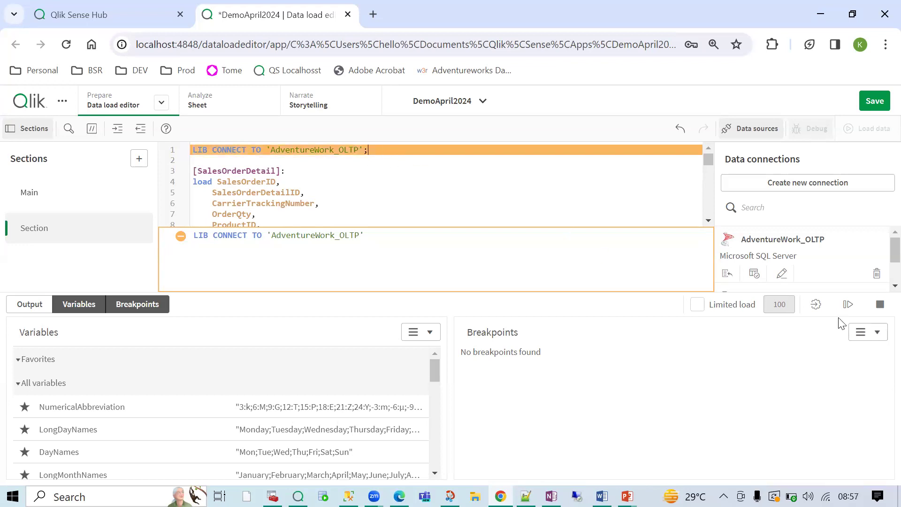
left_click(847, 306)
left_click_drag(193, 171, 242, 209)
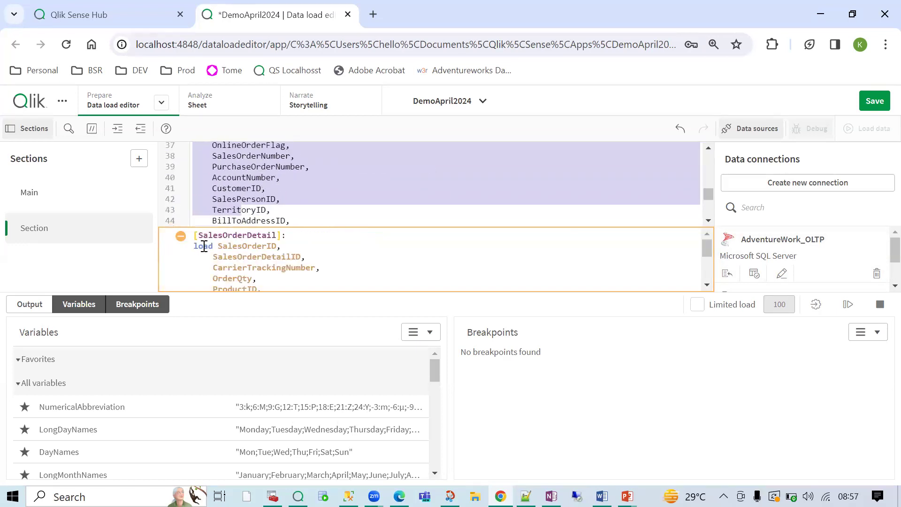
scroll(211, 253, "down", 2)
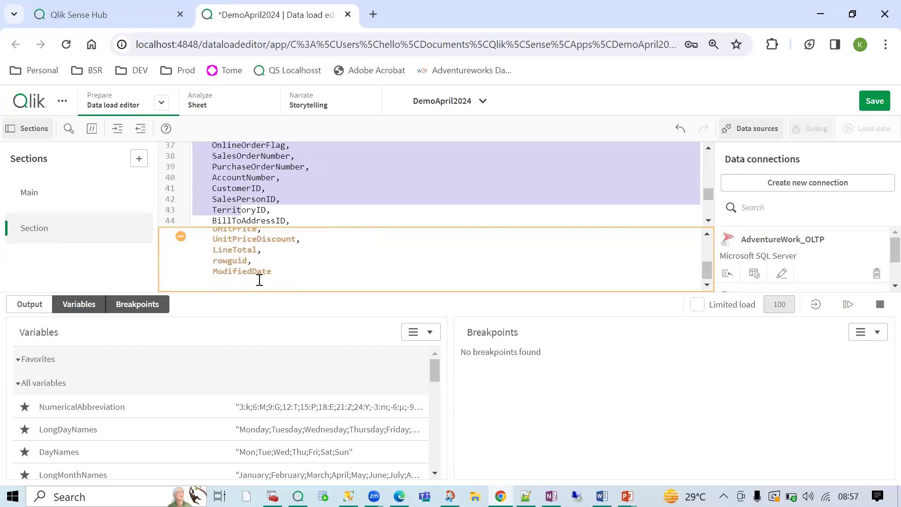
scroll(259, 280, "up", 3)
left_click(848, 305)
- Execute the SalesOrderHeader SELECT and run the debugger to the end of the script
scroll(204, 246, "down", 3)
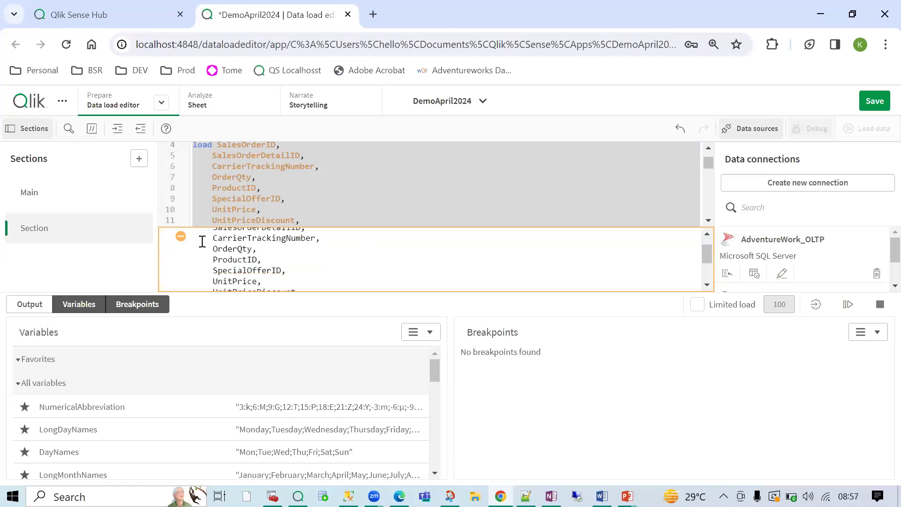
scroll(205, 253, "up", 3)
scroll(241, 257, "down", 3)
scroll(369, 286, "up", 3)
scroll(399, 286, "down", 3)
scroll(308, 261, "up", 5)
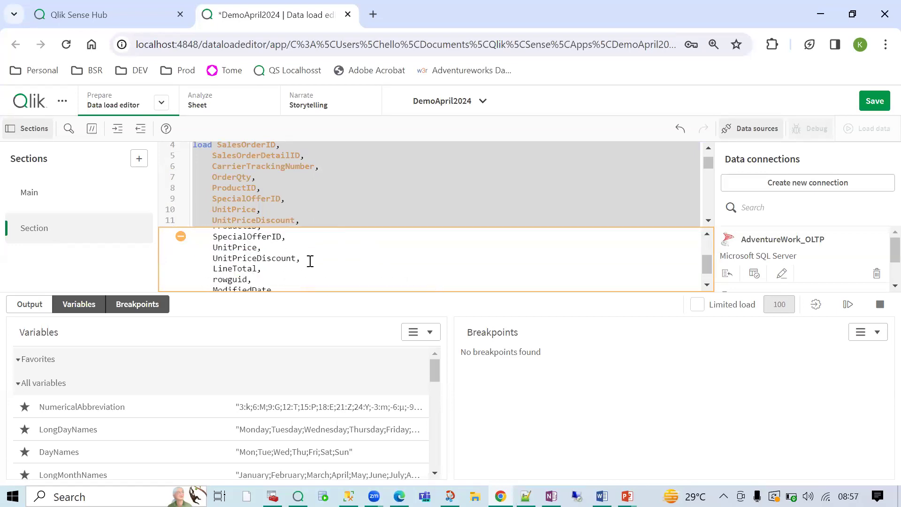
left_click(844, 306)
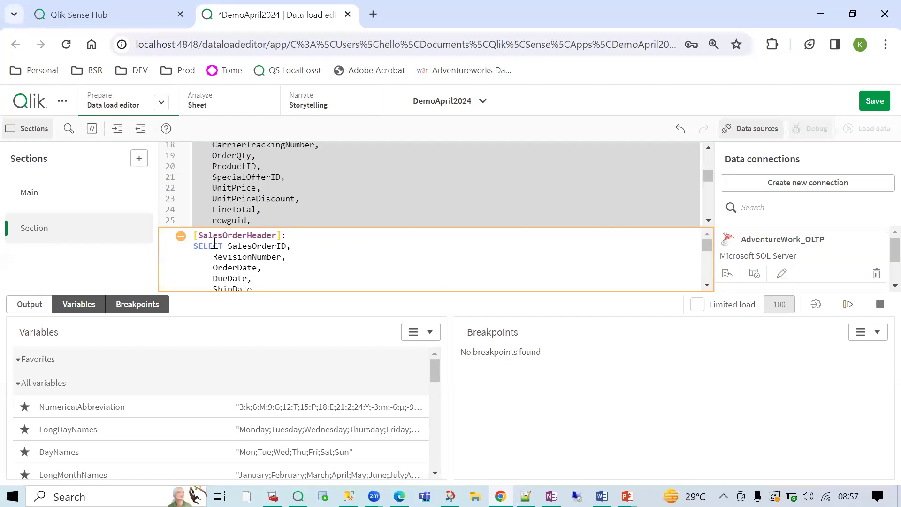
left_click(850, 307)
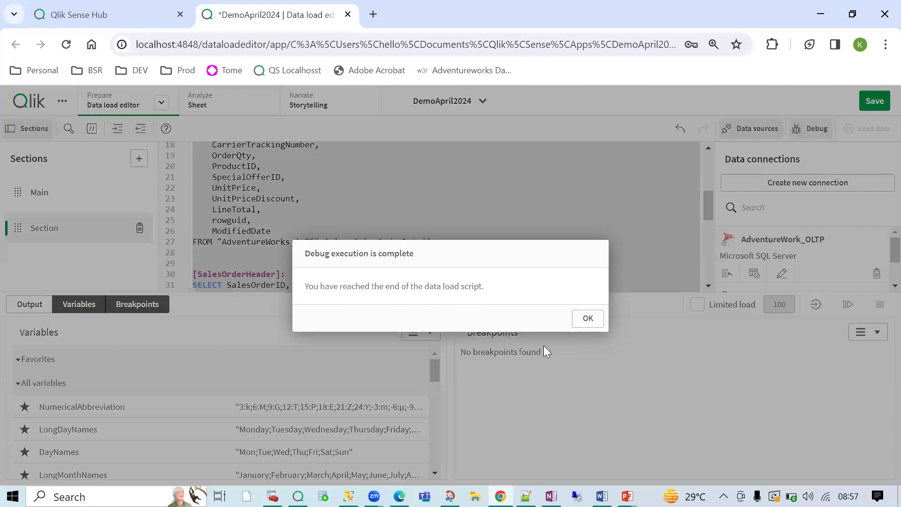
- Dismiss the debug completion message, exit debug mode, and save DemoApril2024 with Ctrl+S
left_click(587, 319)
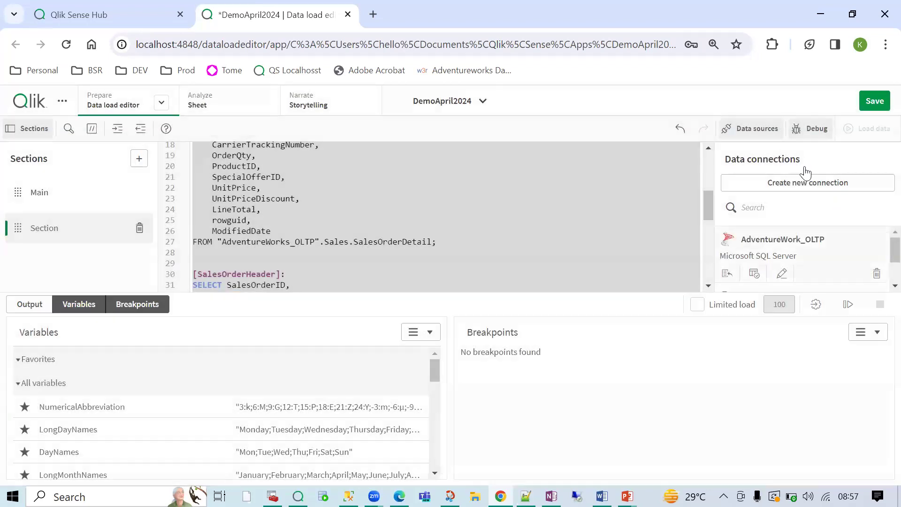
left_click(812, 130)
left_click(560, 319)
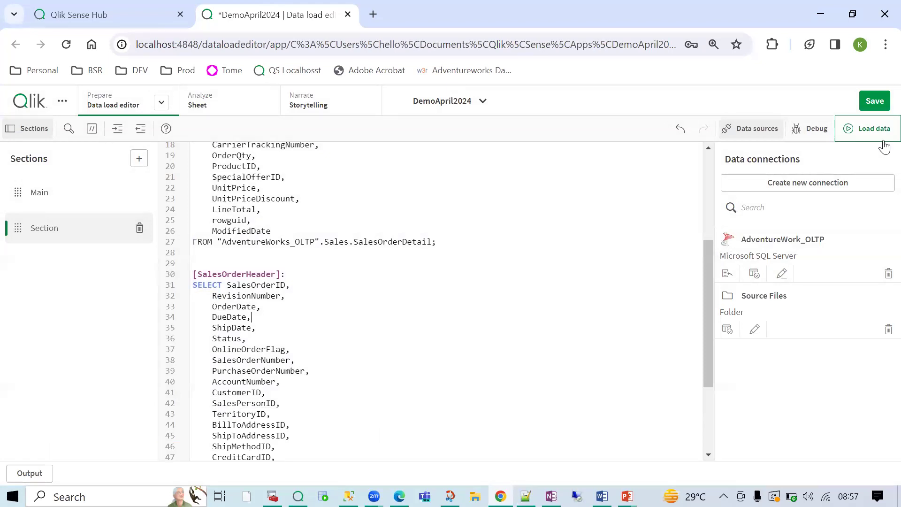
scroll(356, 237, "up", 5)
key("ctrl+s")
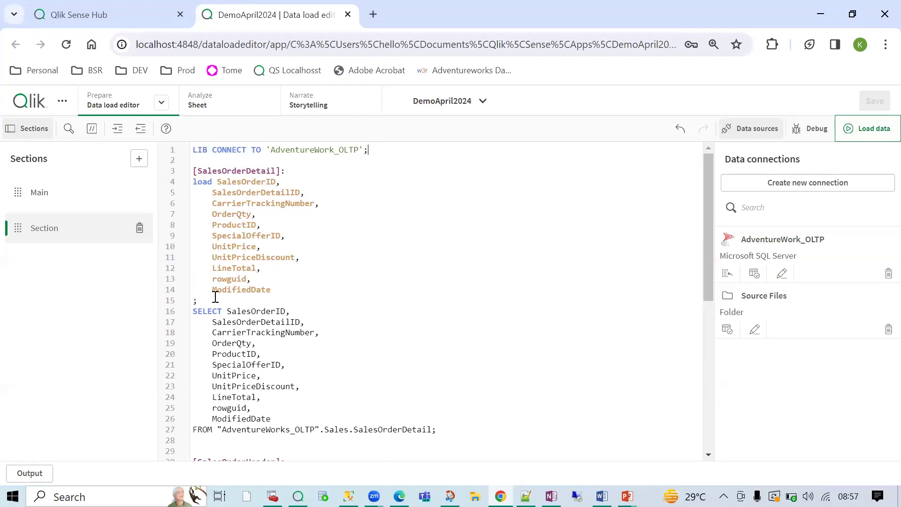
- Put the SalesOrderDetail SELECT's closing semicolon from line 27 onto its own line 28
left_click_drag(381, 166, 294, 286)
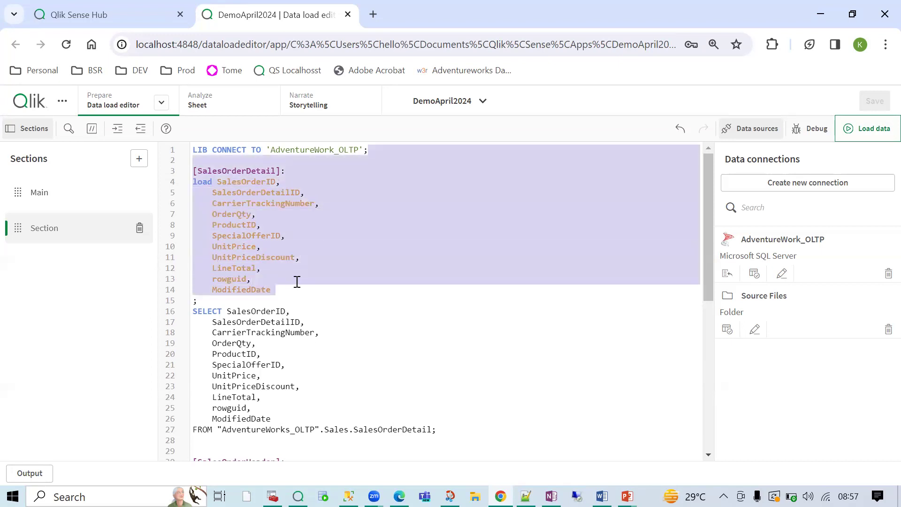
left_click(204, 305)
left_click(433, 428)
key("Return")
left_click_drag(198, 301, 431, 432)
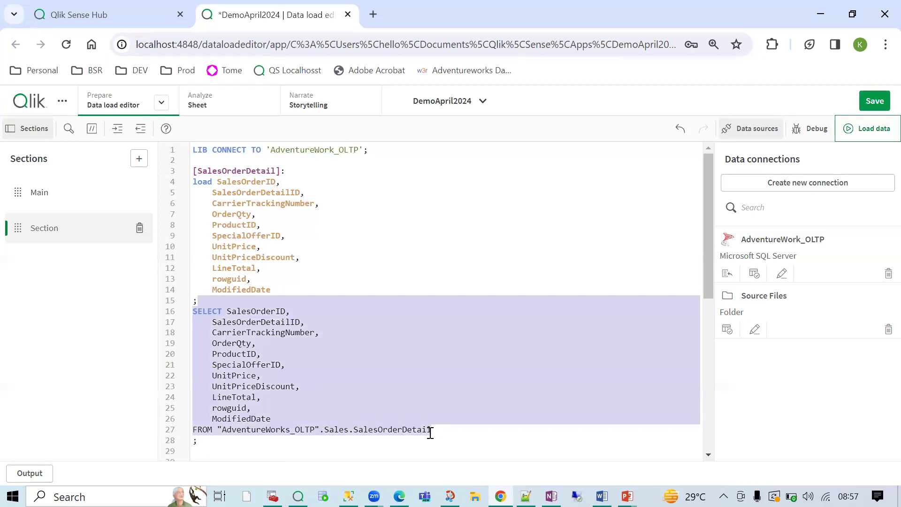
left_click(431, 378)
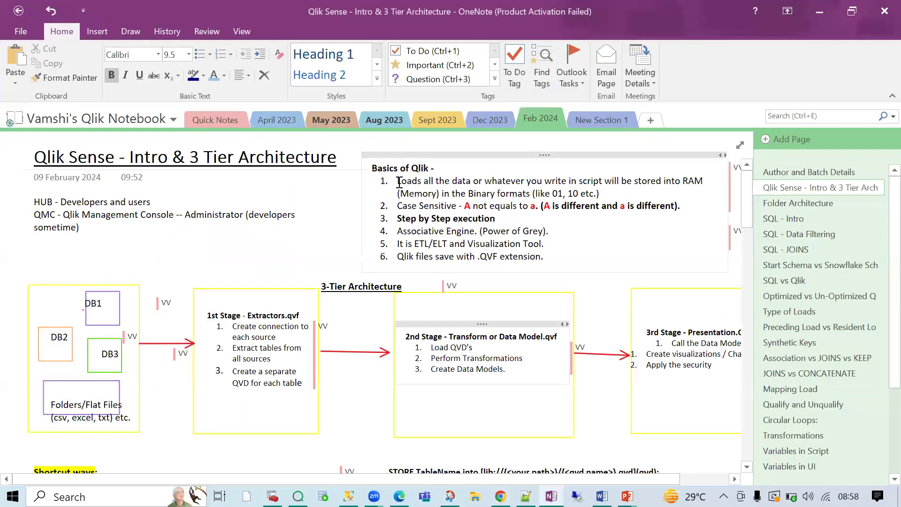
- Go over the Case Sensitive and Step by Step execution notes, then return to Qlik
left_click_drag(398, 181, 510, 227)
left_click(510, 227)
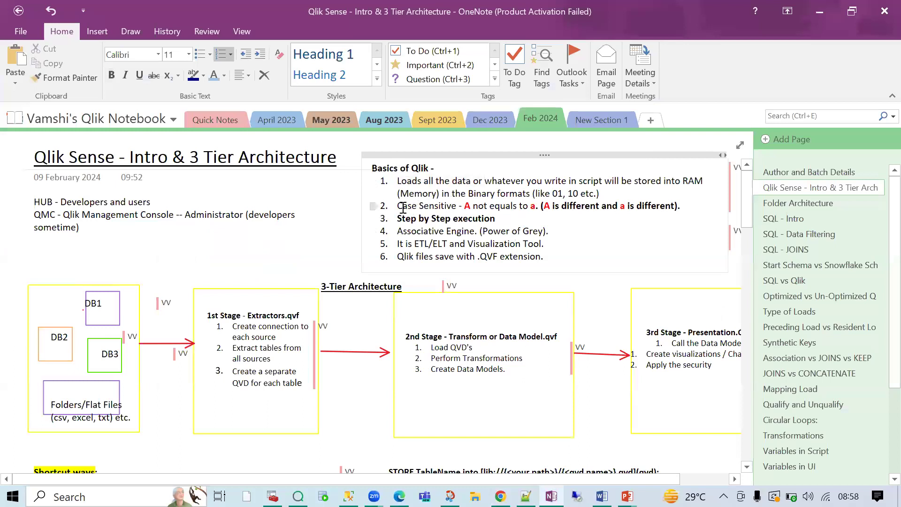
left_click_drag(403, 206, 543, 202)
left_click_drag(399, 219, 495, 219)
left_click(534, 218)
left_click_drag(497, 183, 399, 182)
left_click(570, 223)
key("alt+Tab")
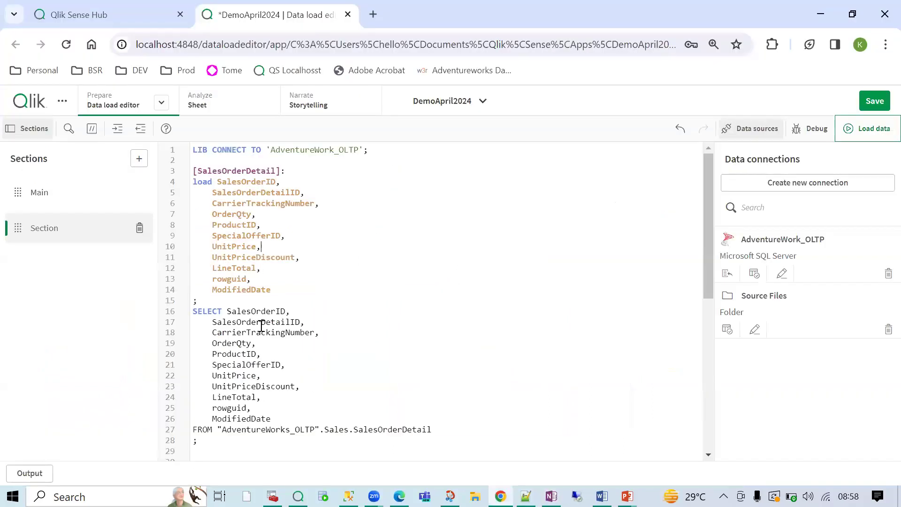
- Check the Main and SalesOrderDetail script sections, then save the edited load script
left_click(71, 201)
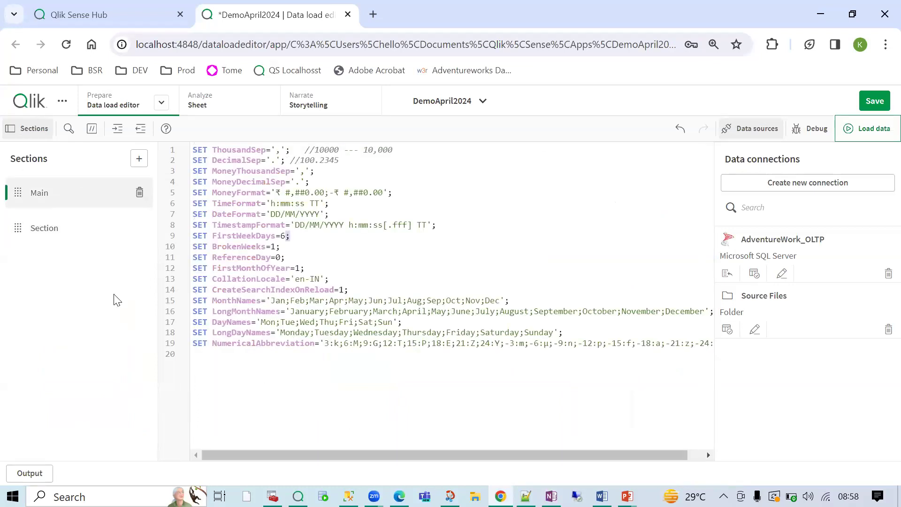
left_click(57, 220)
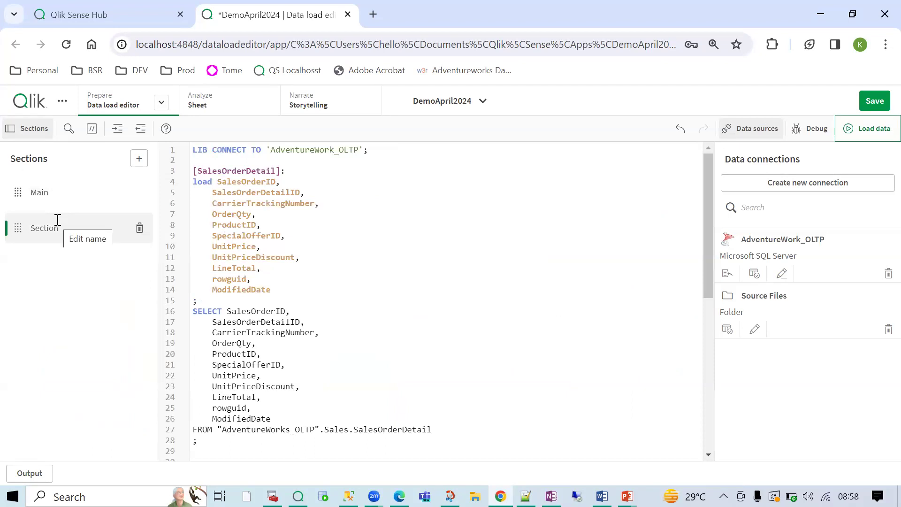
left_click(435, 271)
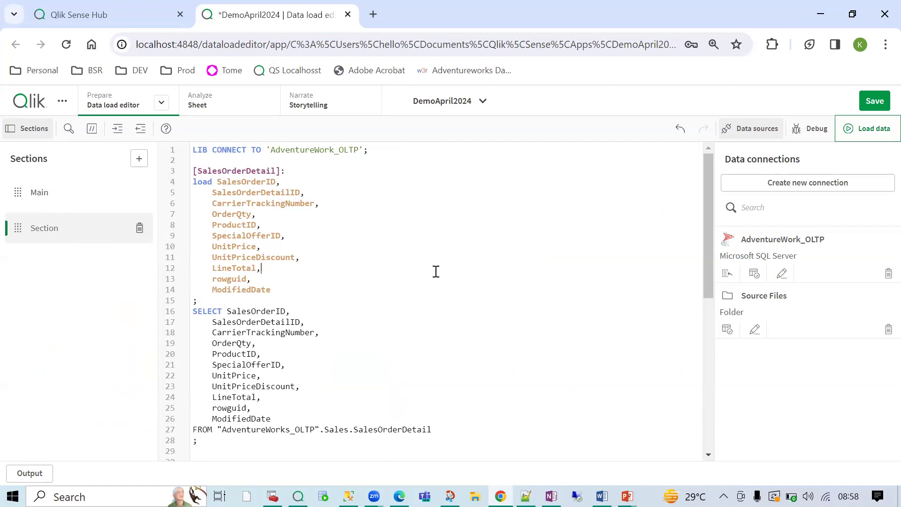
scroll(435, 271, "down", 5)
scroll(434, 272, "up", 5)
left_click(864, 134)
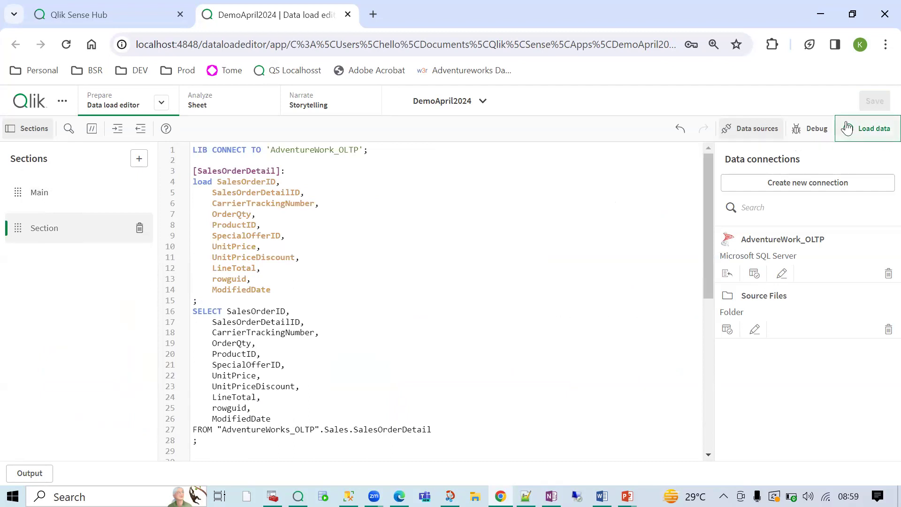
- Load the data (121,317 SalesOrderDetail, 31,465 SalesOrderHeader rows) and close the load report
left_click(853, 138)
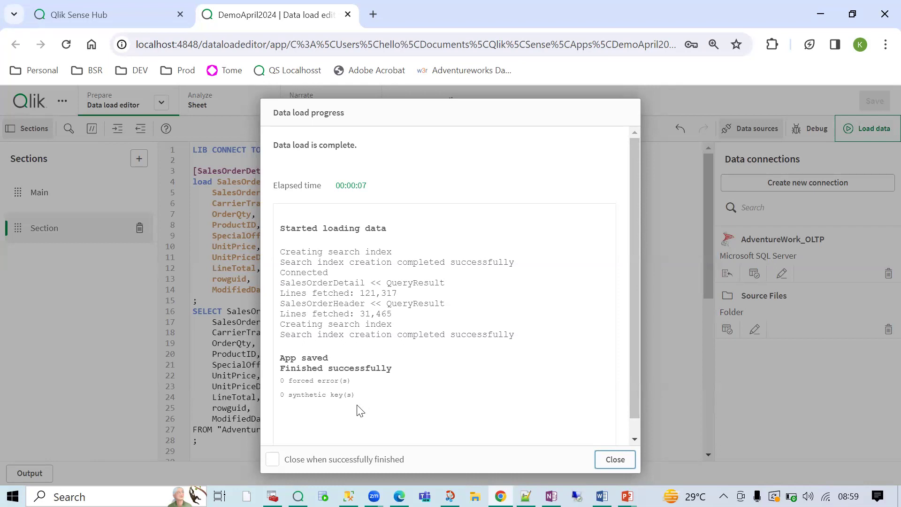
left_click(615, 459)
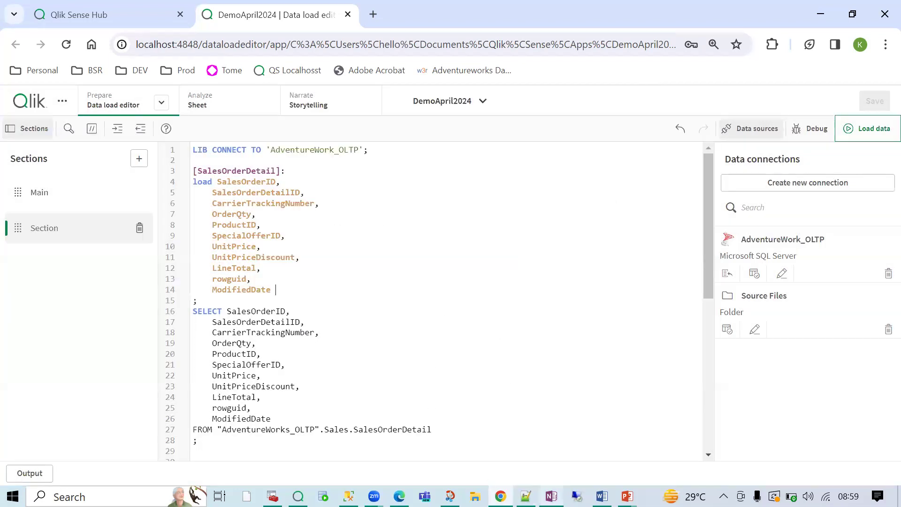
- Search Google for 'binary codes for numbers' in a new browser tab
left_click(372, 14)
left_click(337, 46)
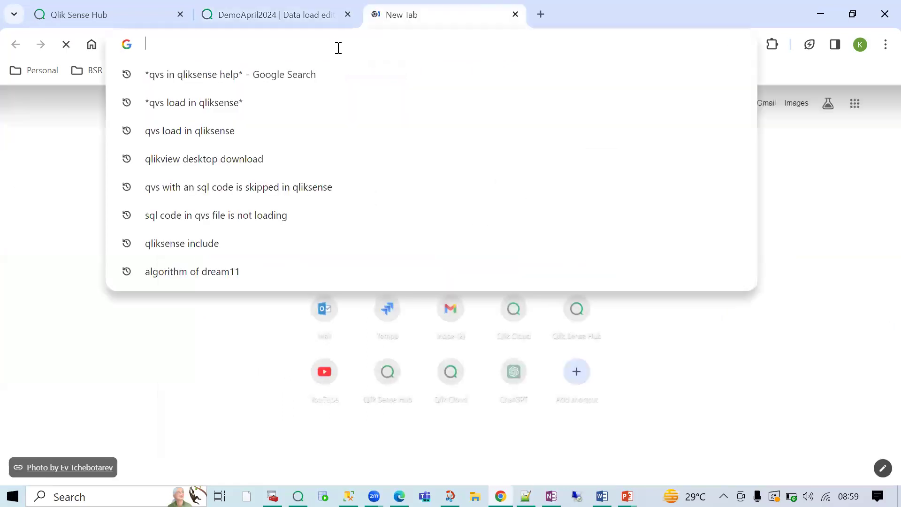
type("binart c")
key("BackSpace")
key("BackSpace")
key("BackSpace")
type("y cd")
key("BackSpace")
type("odes foe")
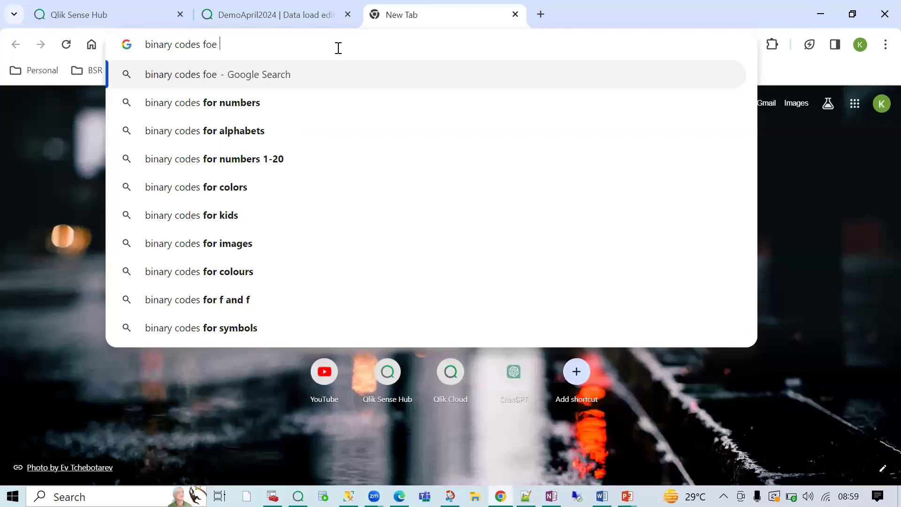
key("BackSpace")
type("r nu")
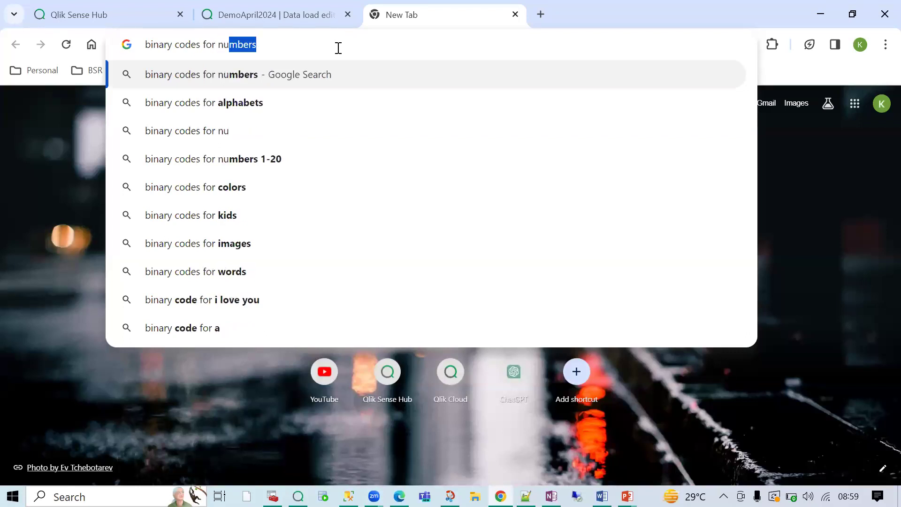
type("mber'")
key("BackSpace")
type("s")
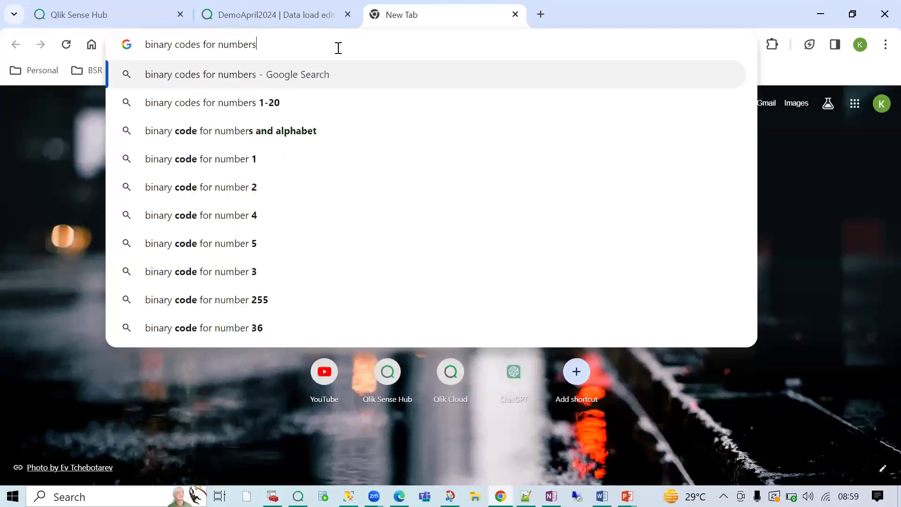
key("Return")
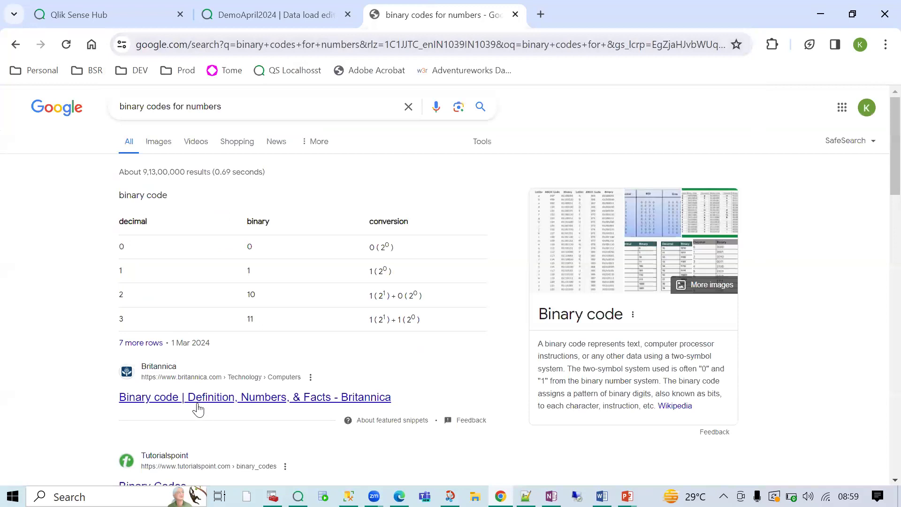
- Open Britannica's Binary code article and highlight table values for decimals 0 through 5
left_click(197, 407)
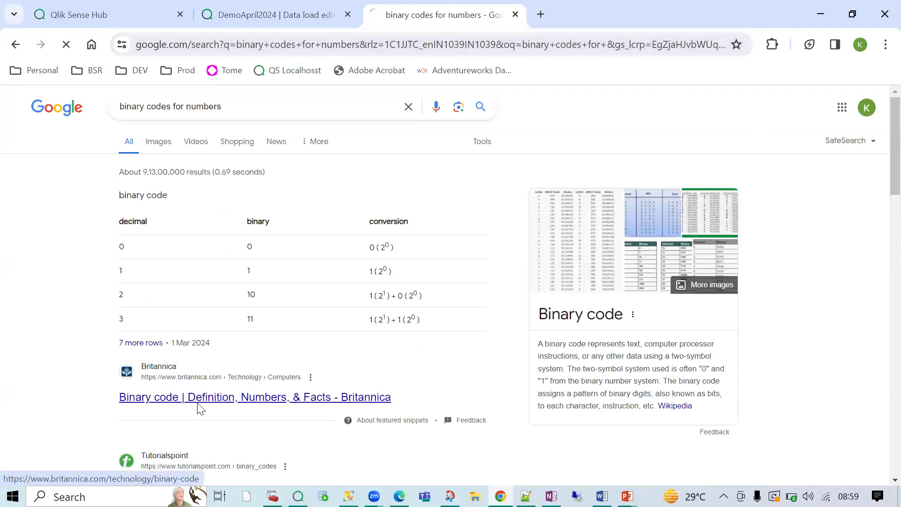
scroll(419, 298, "down", 10)
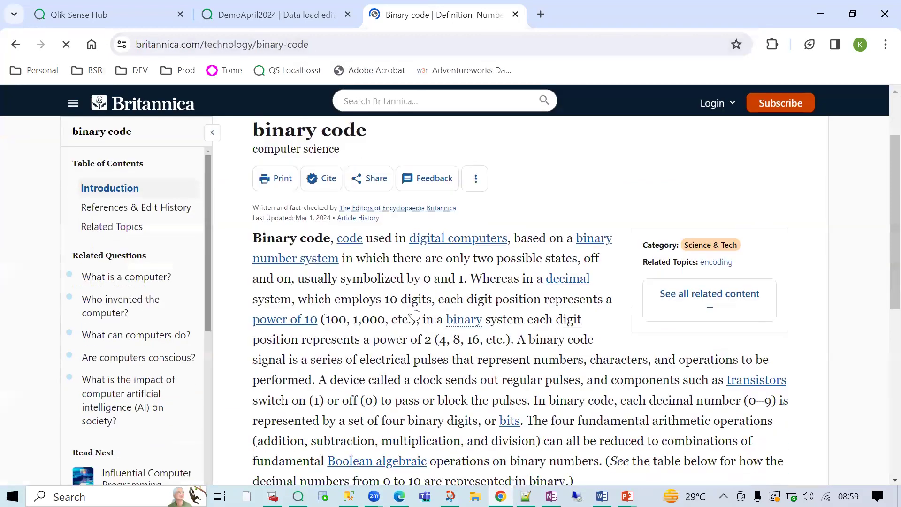
scroll(309, 257, "up", 2)
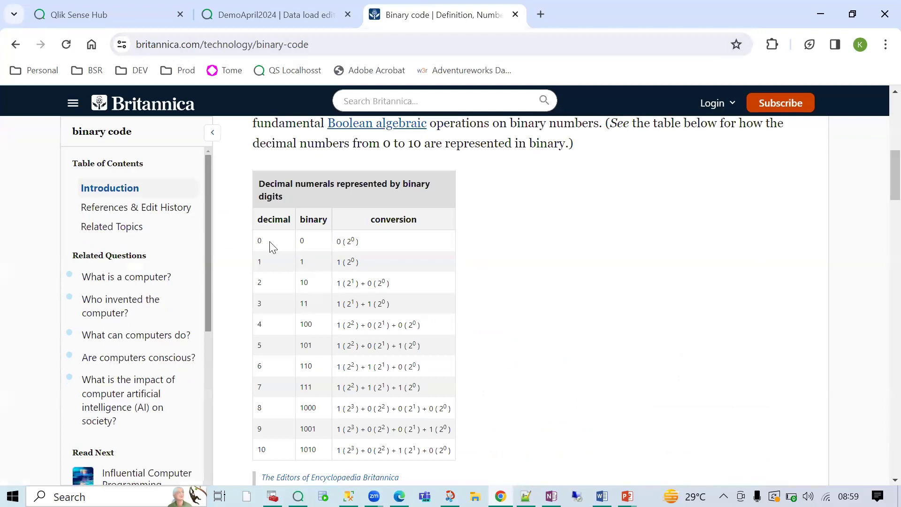
double_click(300, 241)
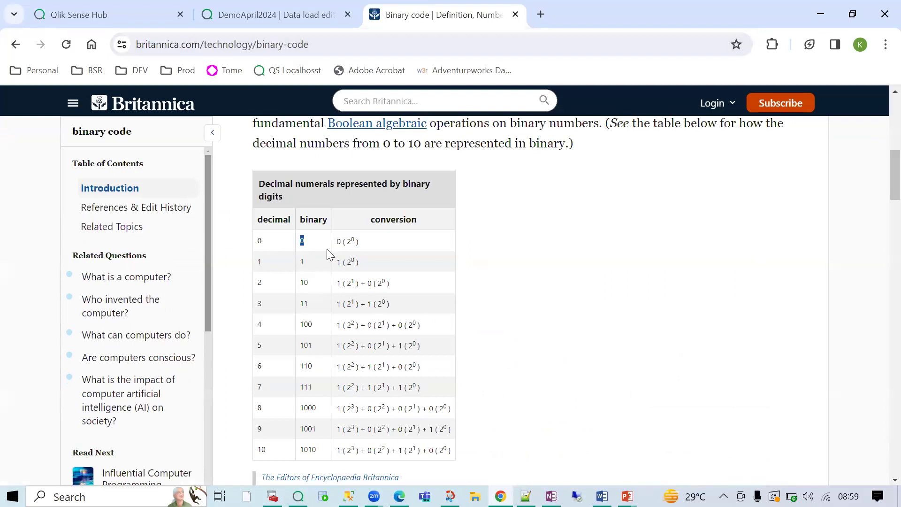
double_click(259, 261)
double_click(303, 283)
double_click(260, 304)
double_click(302, 324)
double_click(260, 348)
left_click(315, 352)
- Highlight the table rows for decimals 0 to 3, then return to the search results
left_click_drag(259, 239, 277, 328)
left_click(283, 331)
left_click_drag(300, 238, 308, 337)
left_click(311, 352)
scroll(317, 376, "down", 1)
left_click(15, 45)
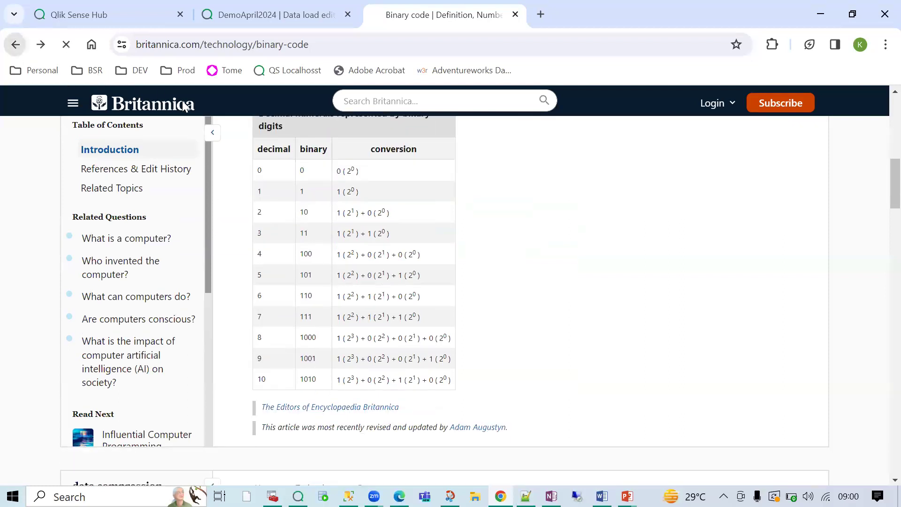
- Change the search to 'binary codes for alphabets' and run it
left_click(209, 105)
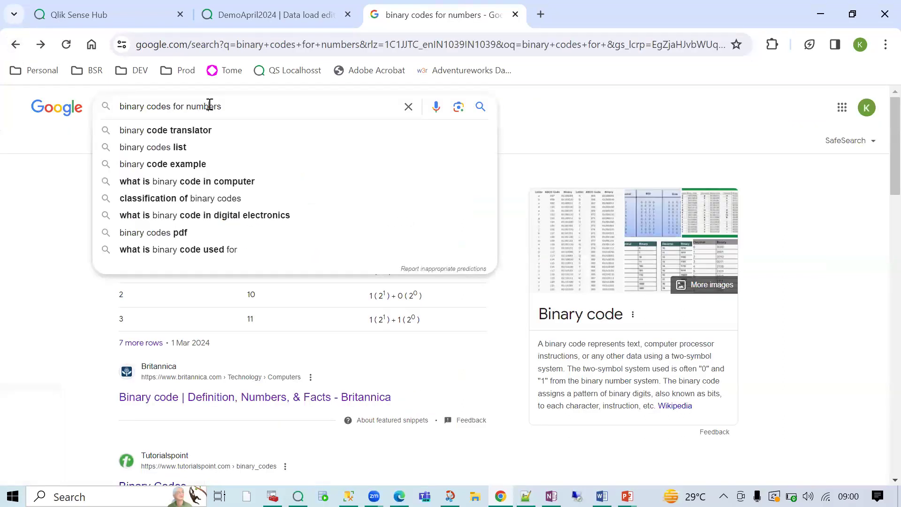
double_click(210, 105)
type("alphabets")
key("Return")
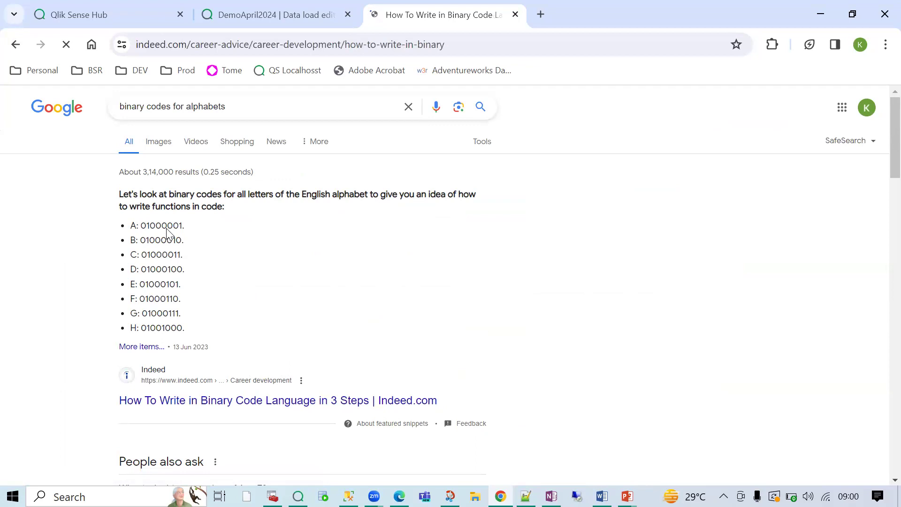
- On Indeed's article, highlight the binary codes for letters A to D and dismiss the sign-in prompt
scroll(354, 366, "down", 8)
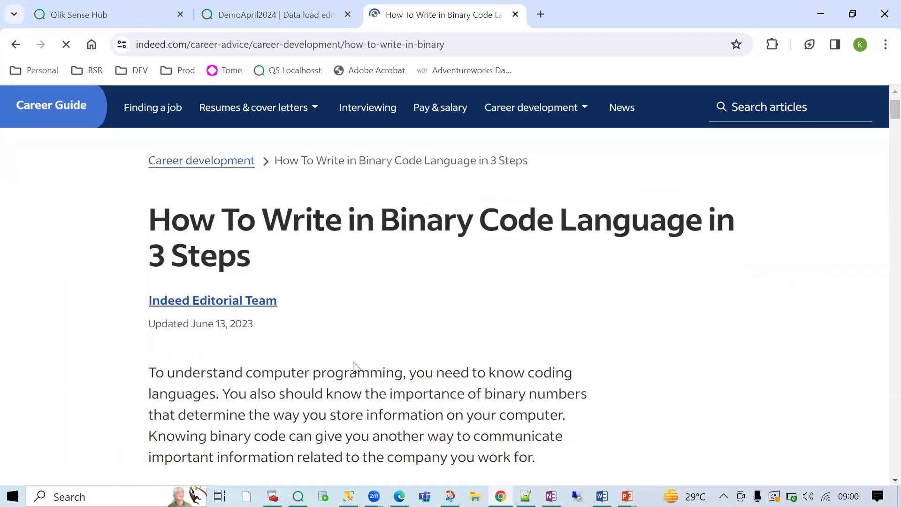
scroll(357, 368, "down", 20)
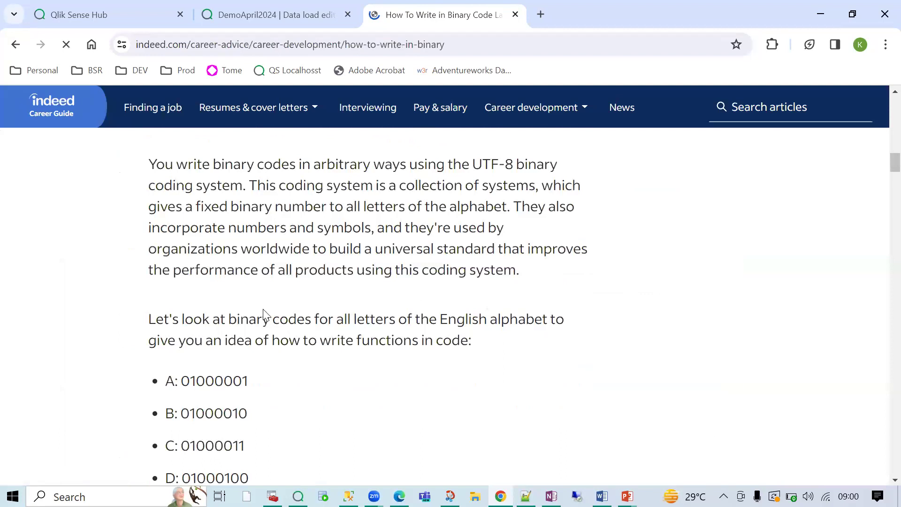
double_click(193, 170)
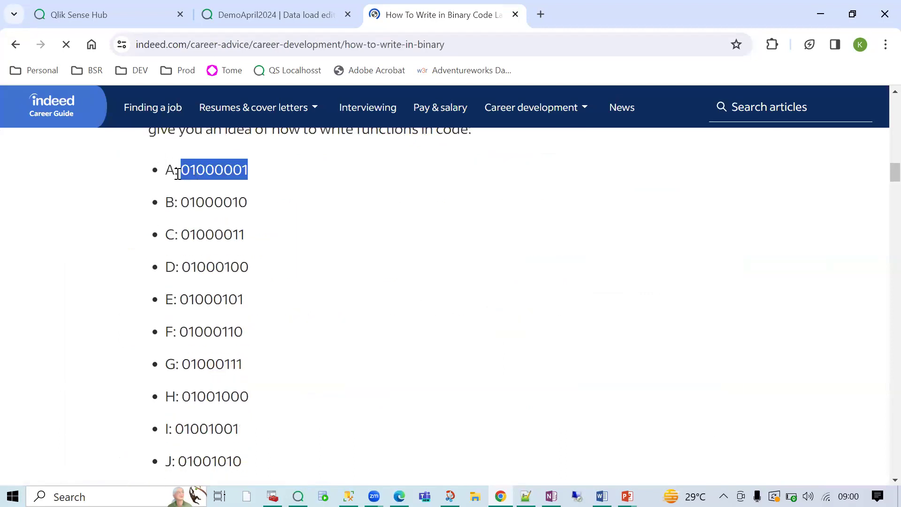
left_click(187, 170)
double_click(211, 168)
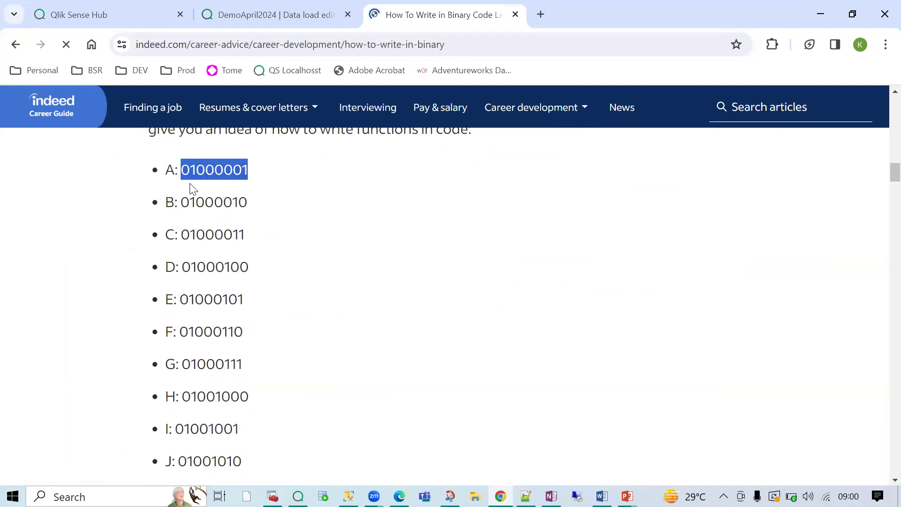
left_click(170, 198)
double_click(225, 207)
left_click(173, 235)
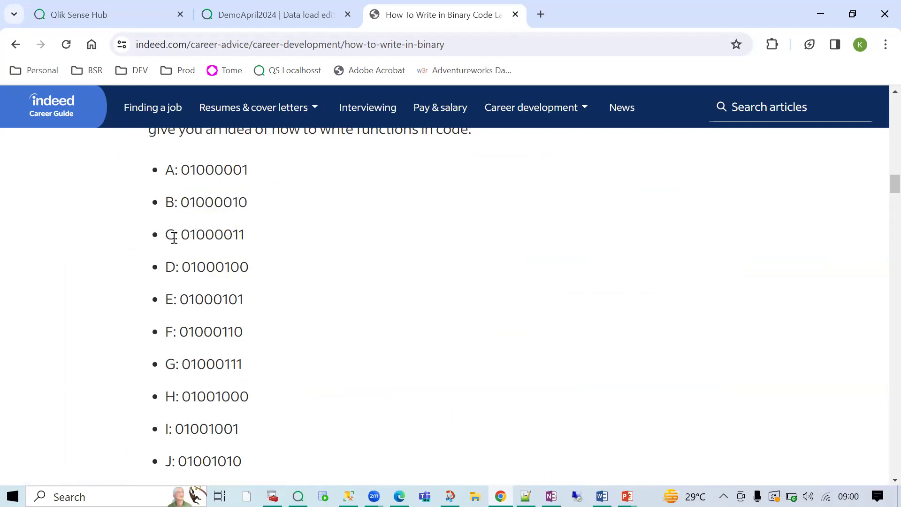
double_click(206, 237)
left_click(167, 267)
double_click(219, 266)
left_click(171, 299)
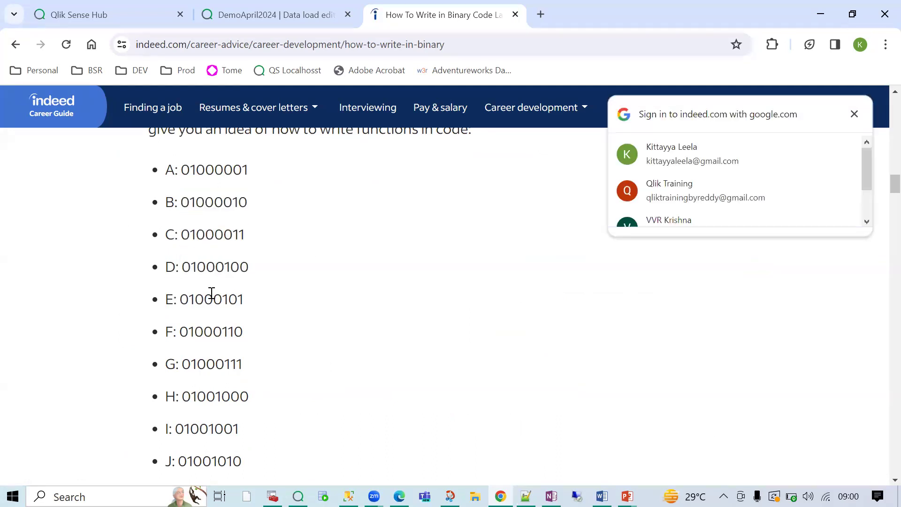
left_click(854, 117)
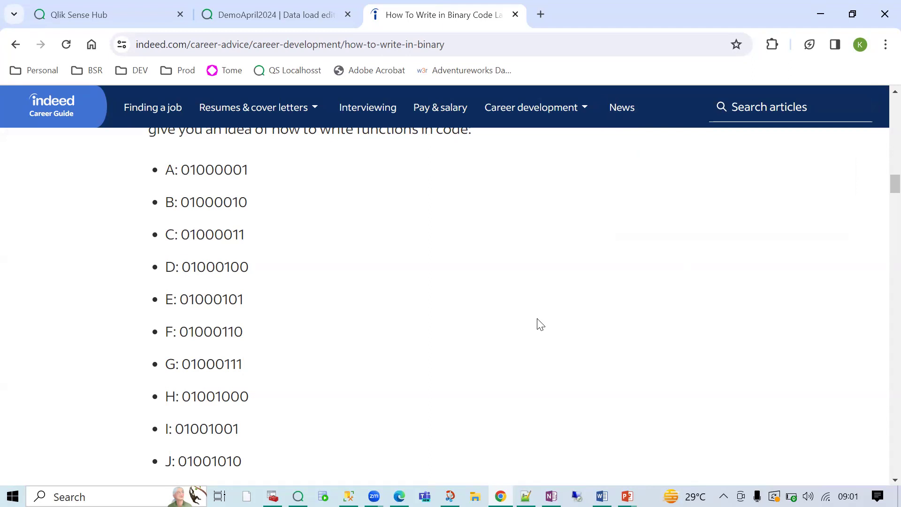
- In the DemoApril2024 app, place a new table below the bar chart
left_click(251, 14)
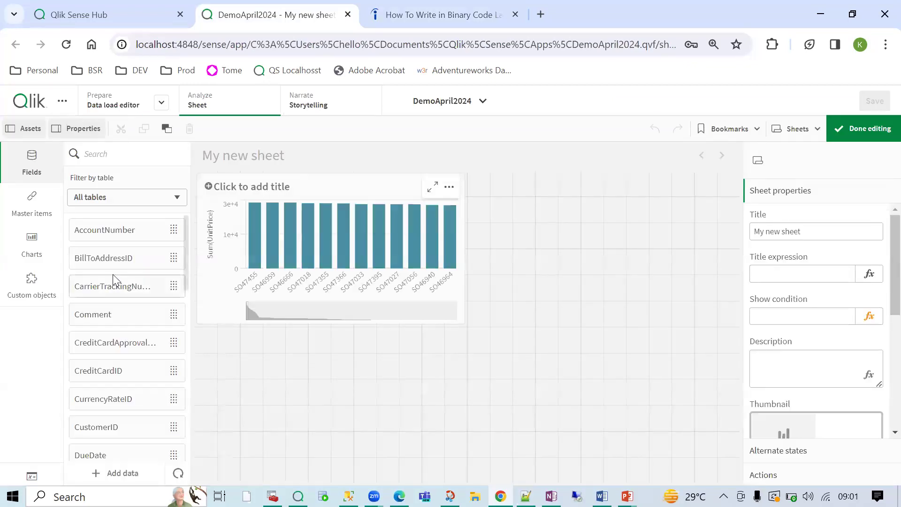
left_click(32, 243)
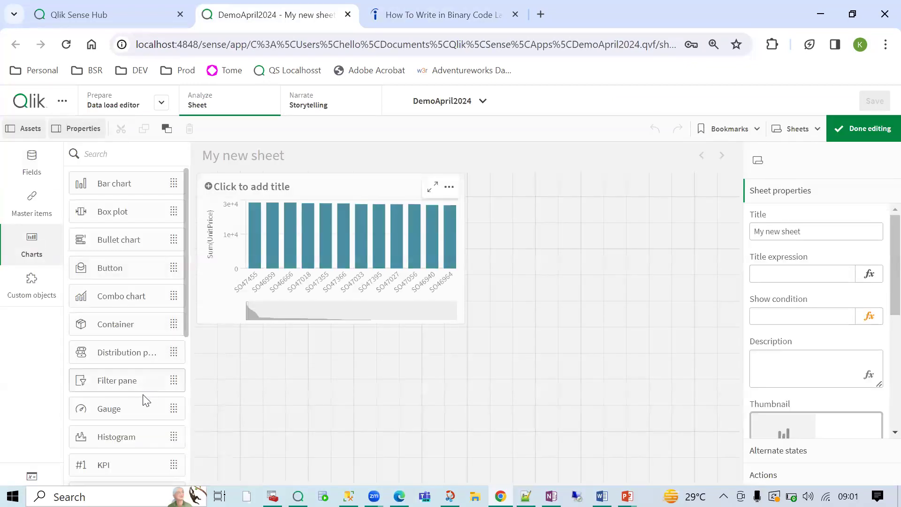
scroll(127, 429, "down", 2)
scroll(112, 398, "down", 3)
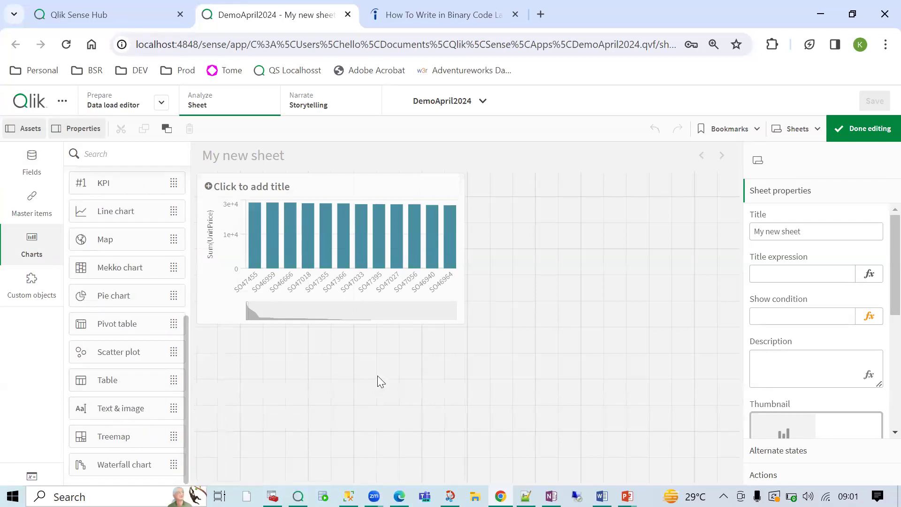
left_click_drag(113, 380, 377, 375)
- Add AccountNumber as the table's dimension, widen the table slightly, and finish editing
left_click(323, 414)
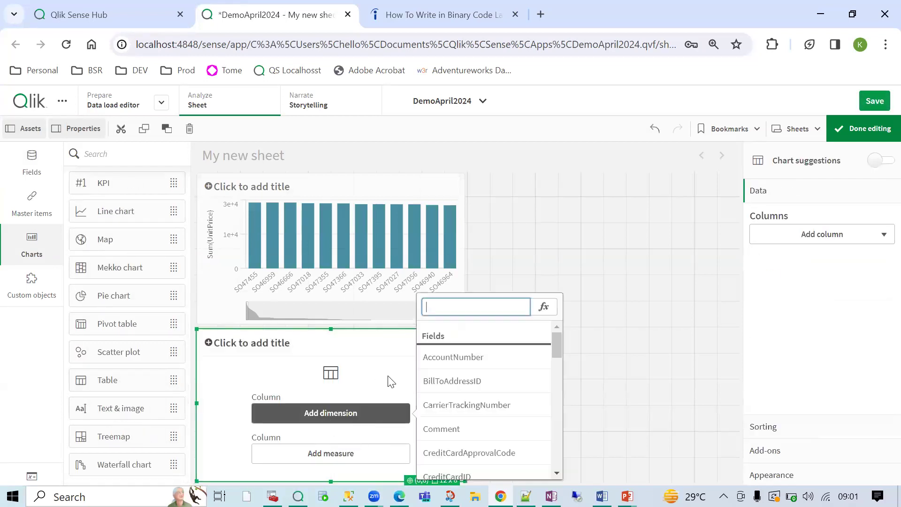
key("Escape")
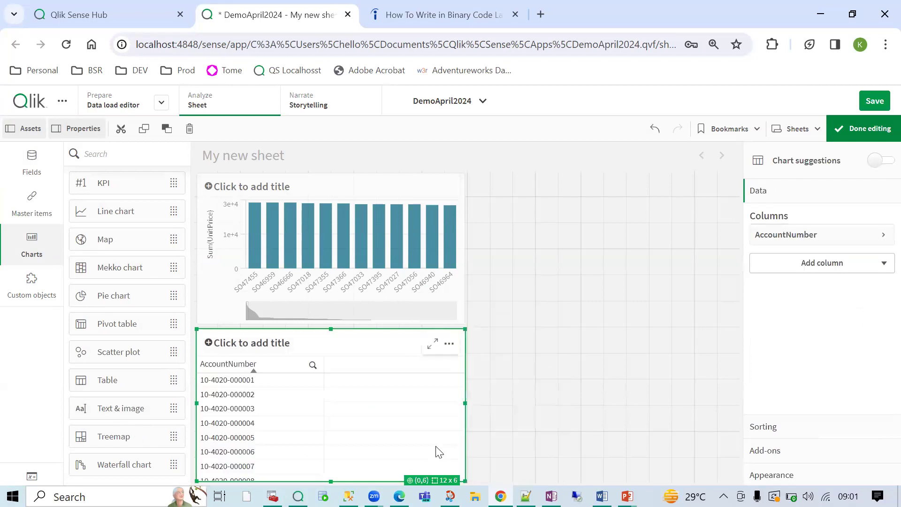
left_click_drag(465, 481, 487, 480)
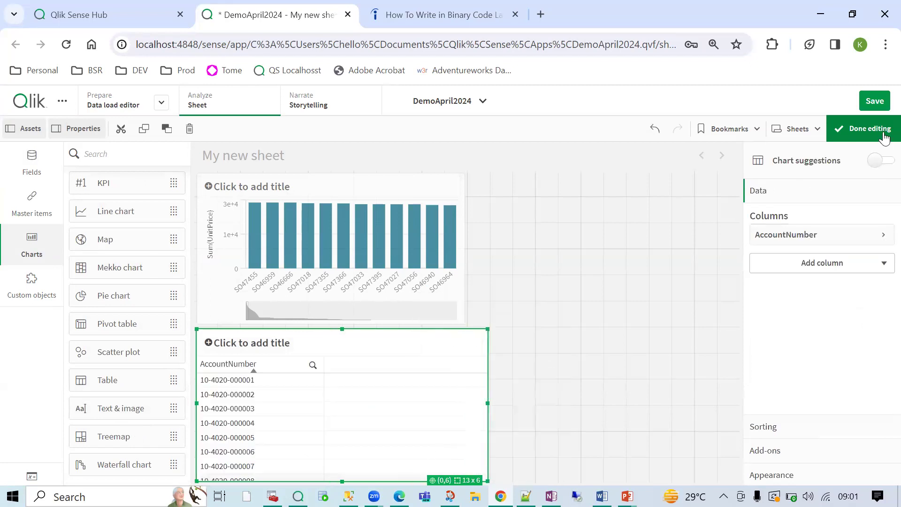
left_click(868, 128)
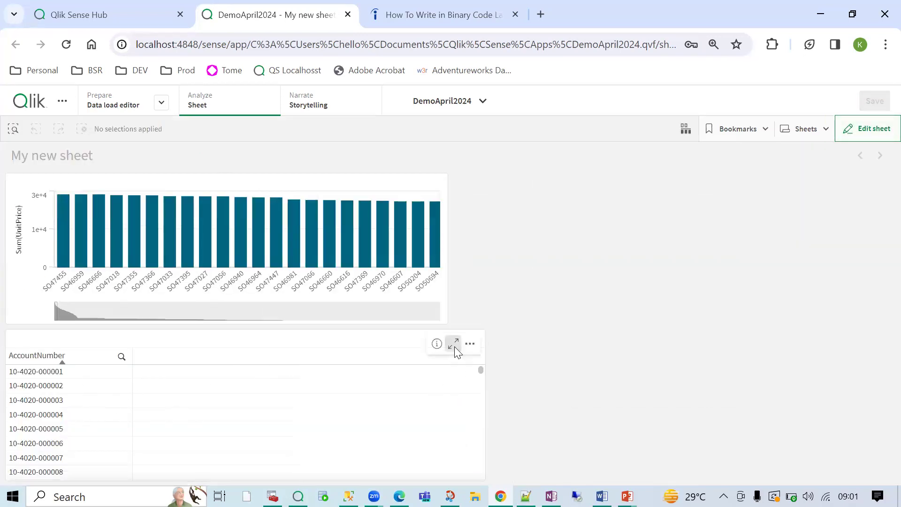
- Show the AccountNumber table full screen, then switch to OneNote and highlight the first Basics of Qlik point
left_click(453, 345)
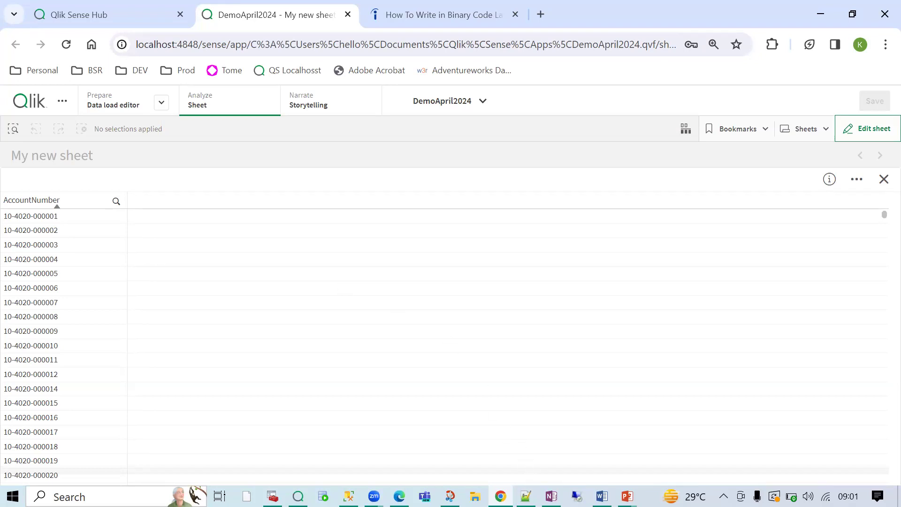
left_click(551, 496)
left_click_drag(398, 181, 506, 221)
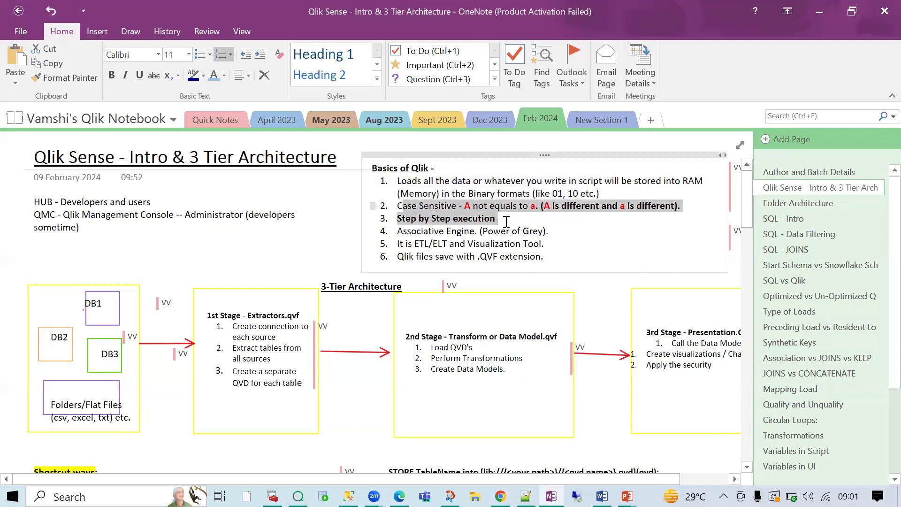
- Highlight the ETL/ELT and Visualization Tool and .QVF file points, then return to the Qlik sheet
left_click_drag(397, 245, 547, 241)
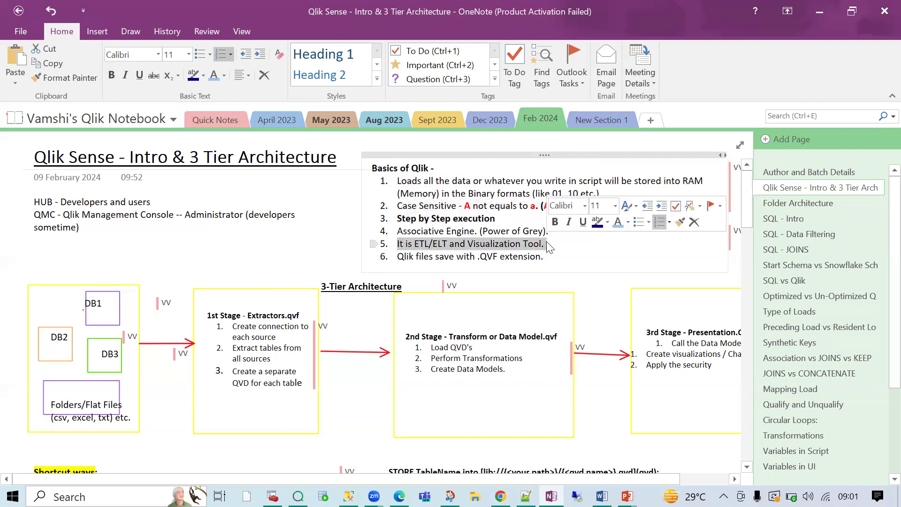
left_click_drag(402, 257, 537, 254)
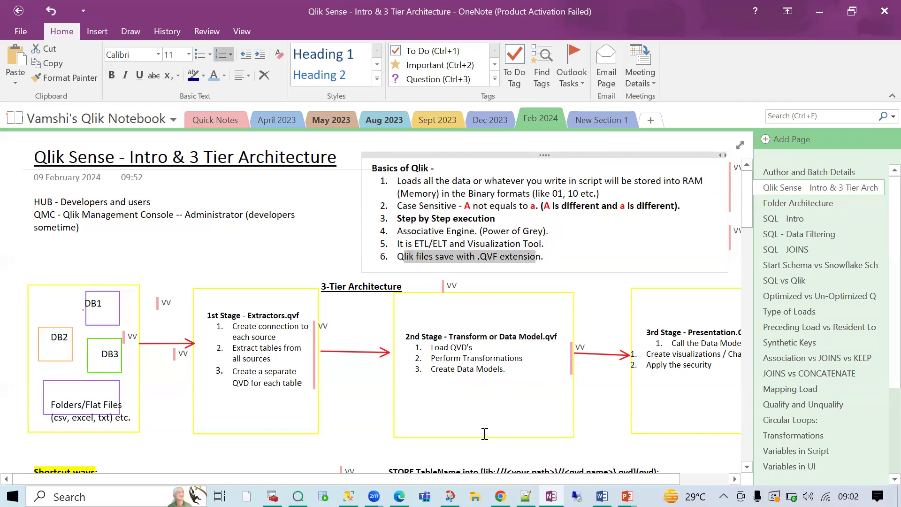
left_click(500, 496)
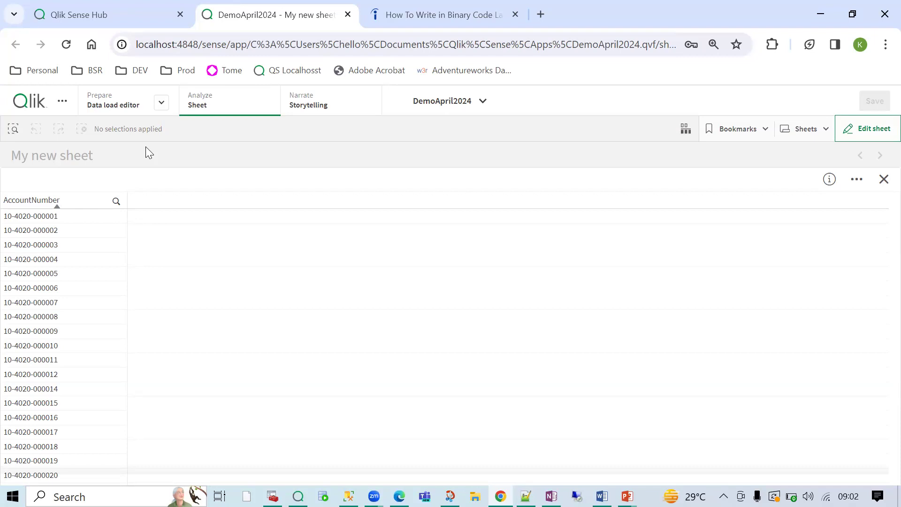
- Switch between the Notepad++ and Qlik windows, then open File Explorer at the Documents folder
left_click(526, 496)
key("alt+Tab")
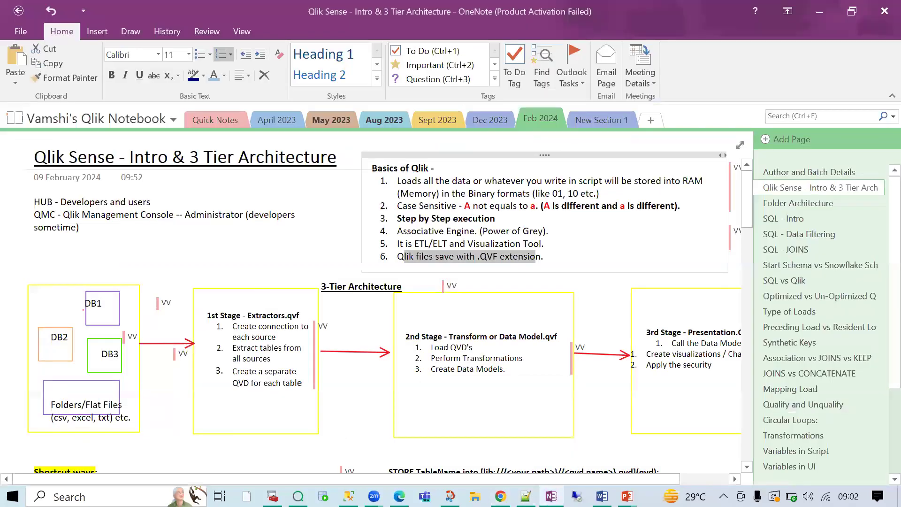
left_click(500, 496)
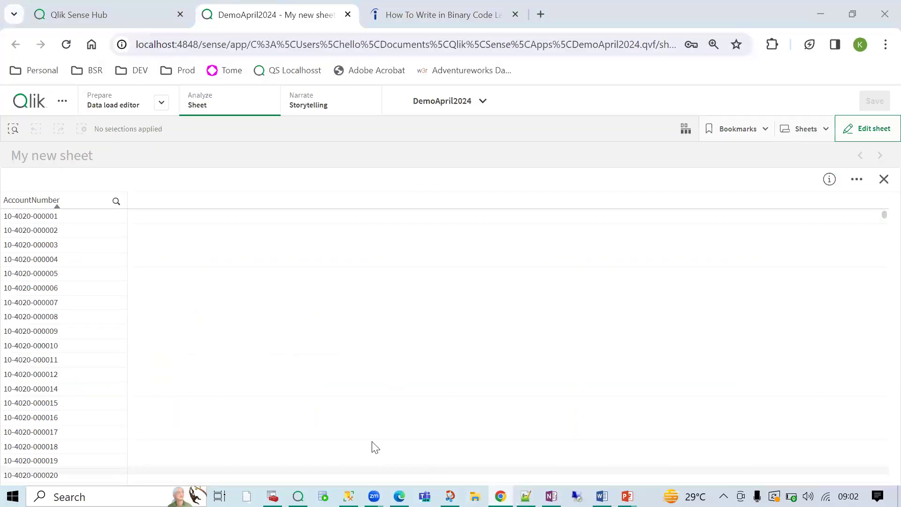
key("super+e")
left_click(71, 194)
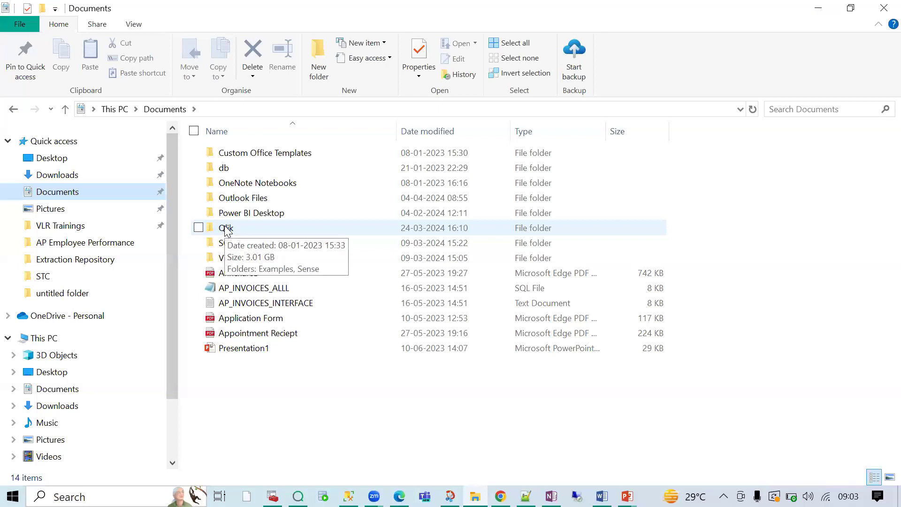
- Navigate from Documents through the Qlik and Sense folders into Apps
double_click(226, 229)
left_click(248, 172)
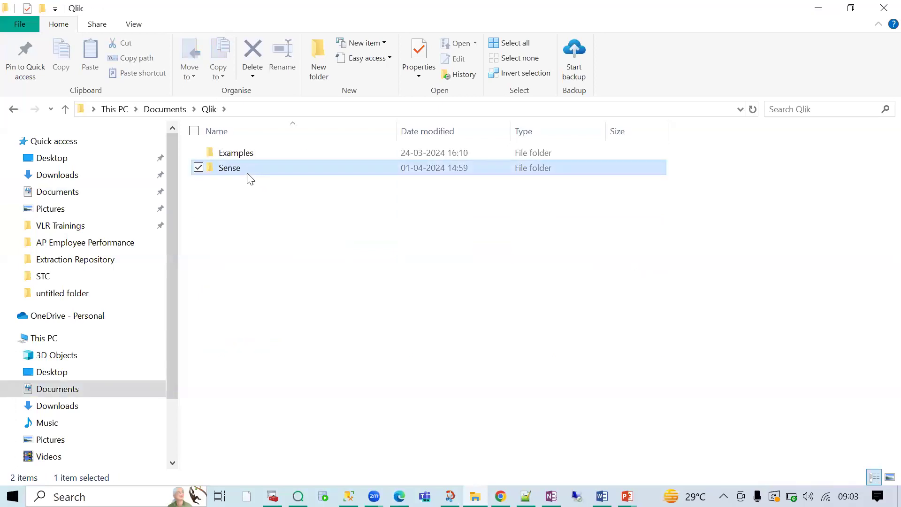
double_click(247, 172)
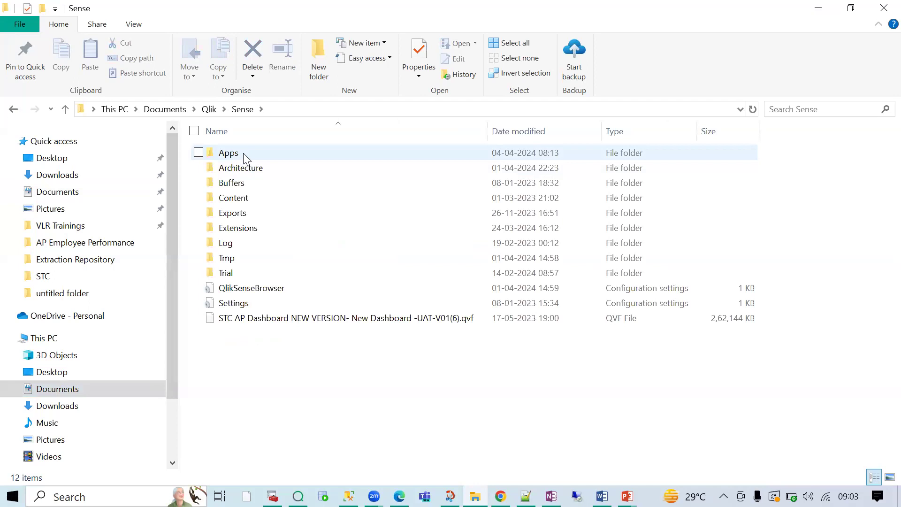
double_click(243, 153)
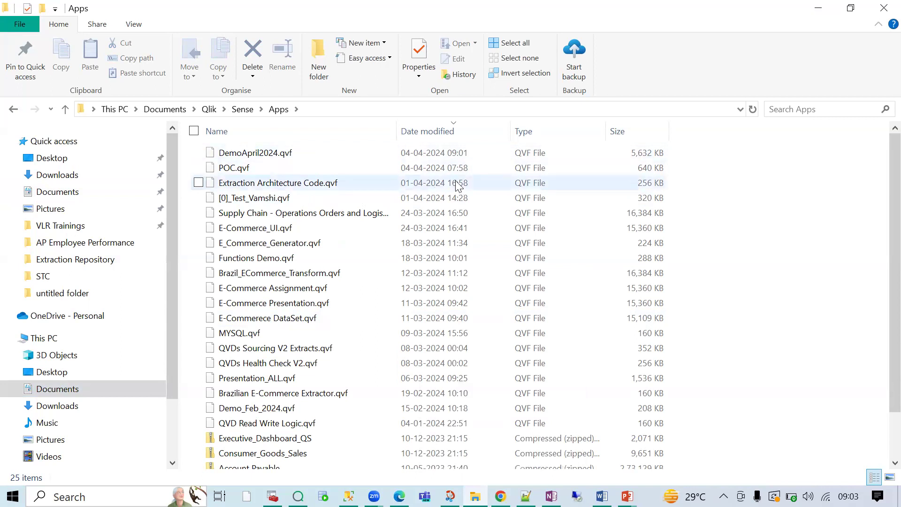
- Locate DemoApril2024.qvf and highlight the Qlik\Sense\Apps path in the address bar
left_click(265, 155)
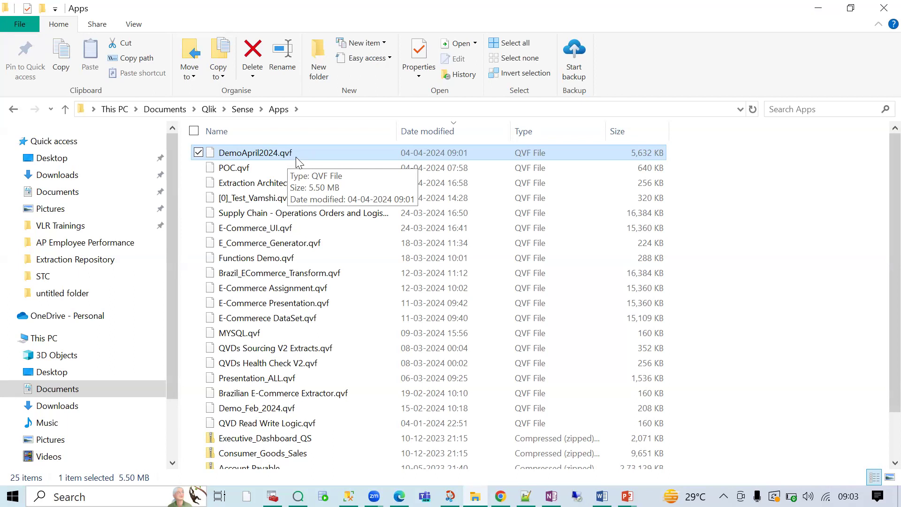
left_click(718, 201)
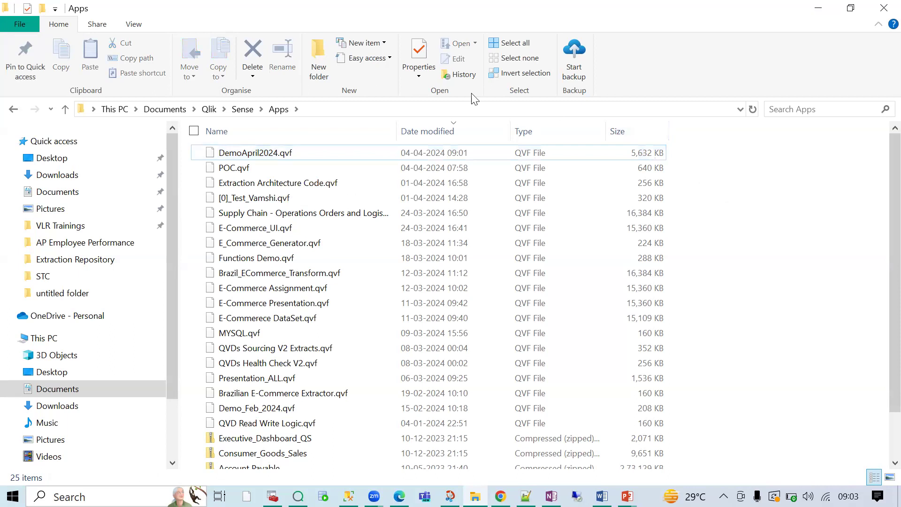
left_click(315, 109)
left_click_drag(314, 110, 194, 107)
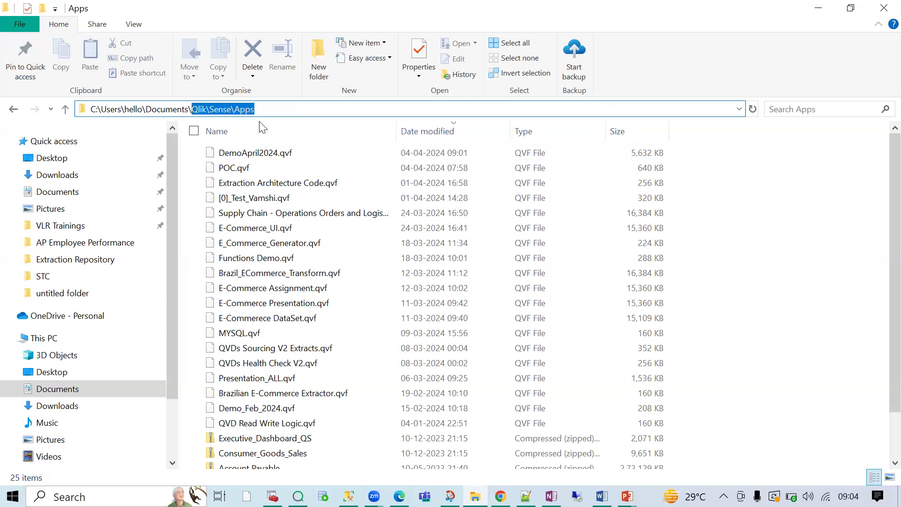
- Cut DemoApril2024.qvf from Apps and paste it into the parent Sense folder, then return to Qlik
left_click(264, 155)
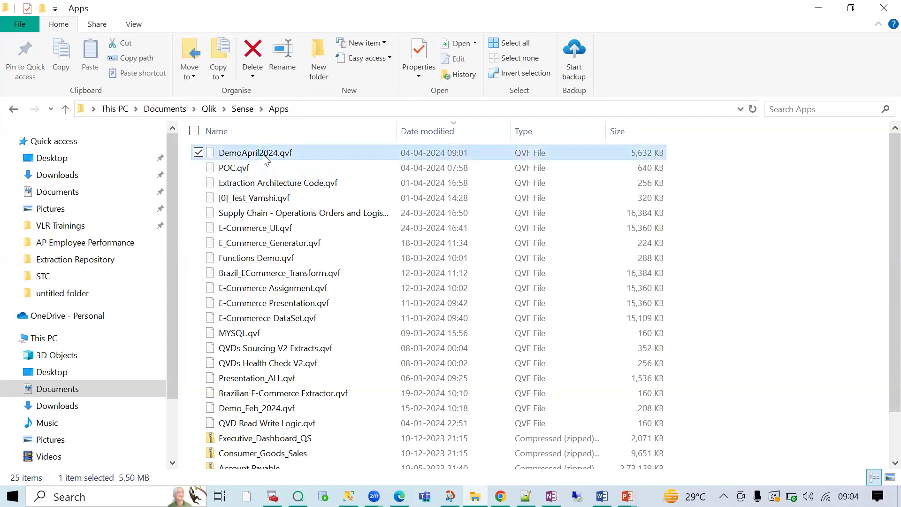
right_click(265, 160)
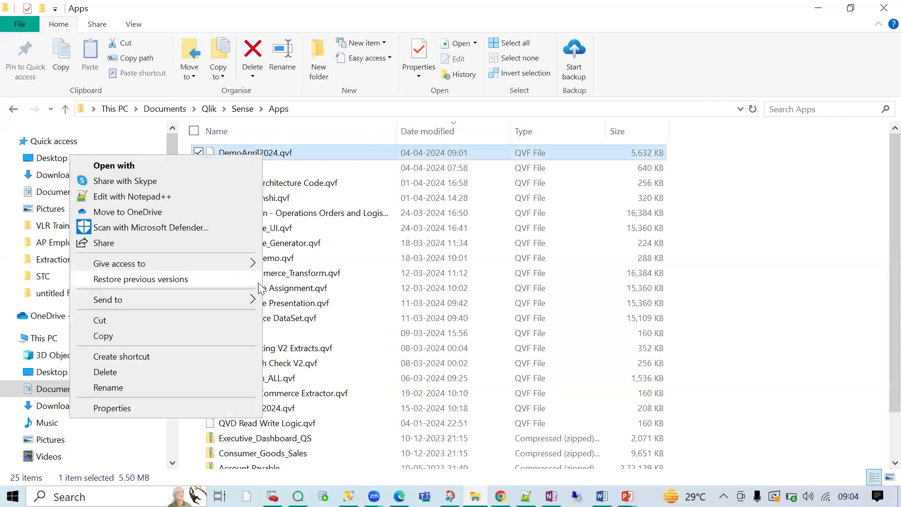
left_click(135, 319)
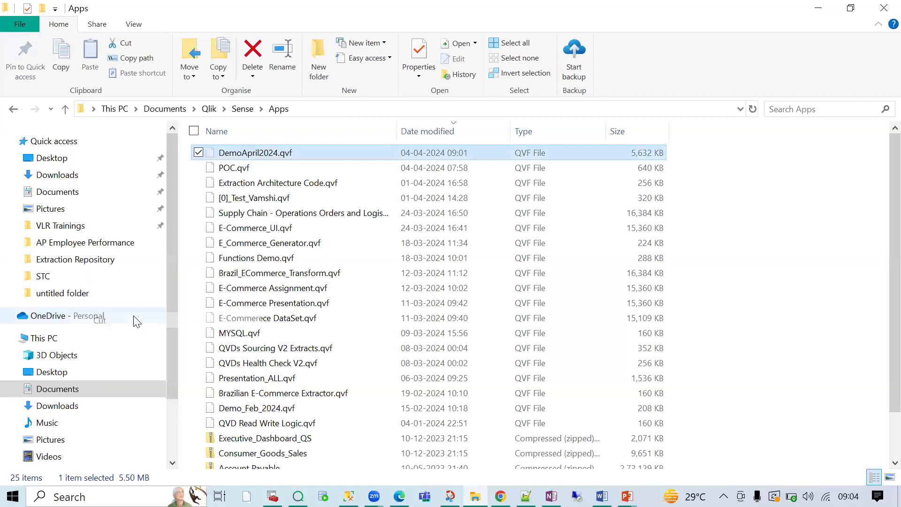
left_click(240, 108)
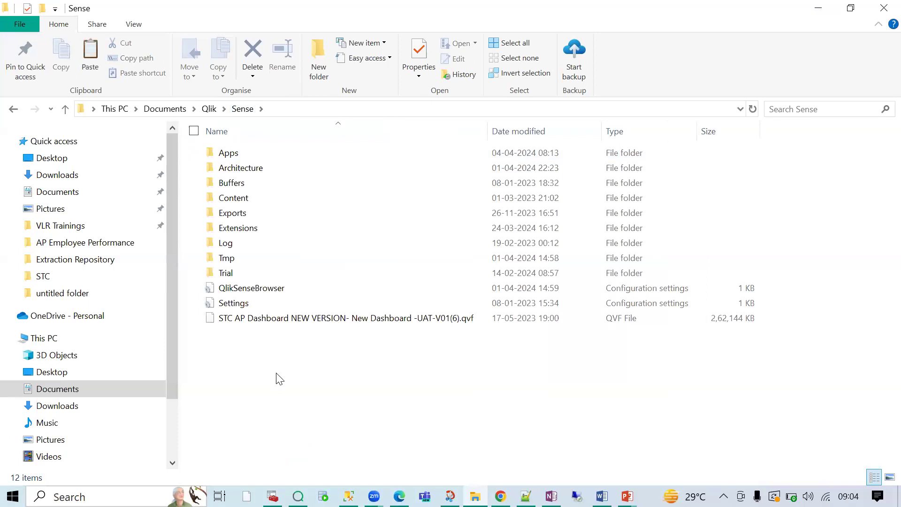
key("ctrl+v")
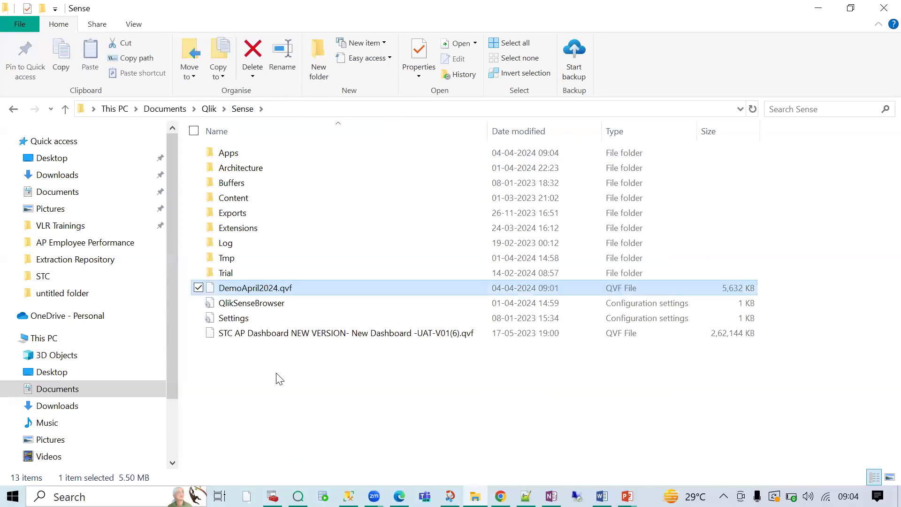
left_click(271, 289)
left_click(500, 496)
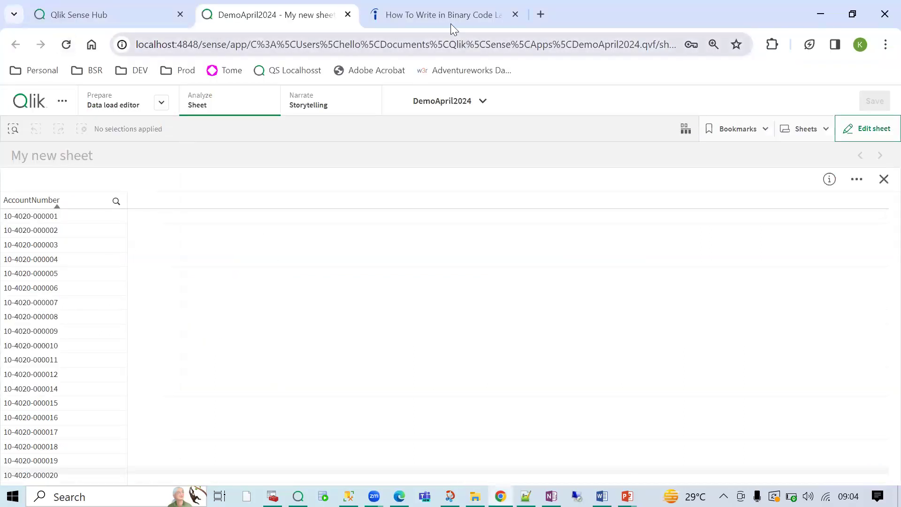
- Reload the sheet to get the app-not-found error, check the Apps folder, then open the Qlik Sense Hub tab
left_click(66, 44)
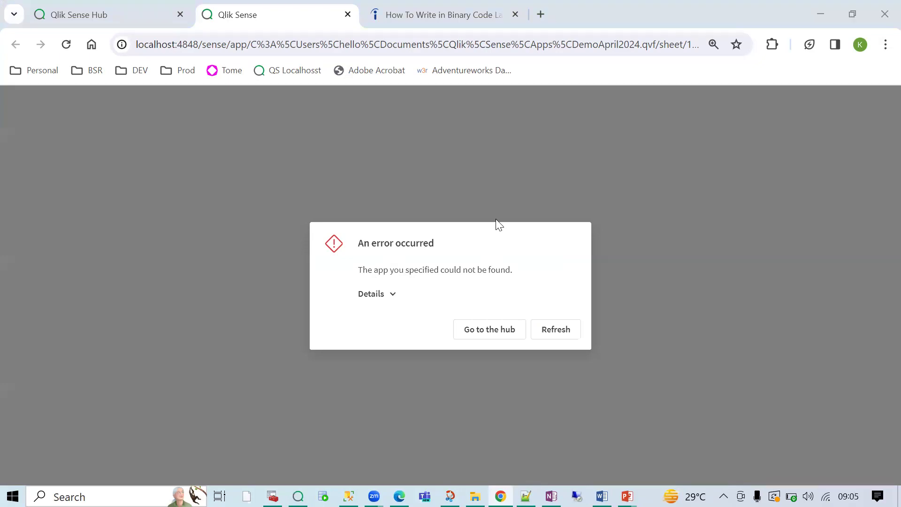
key("alt+Tab")
double_click(252, 156)
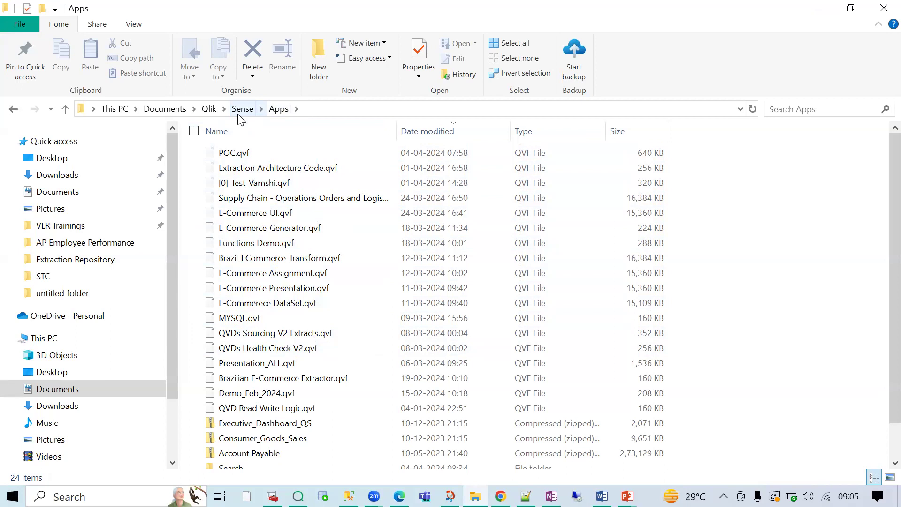
left_click(500, 496)
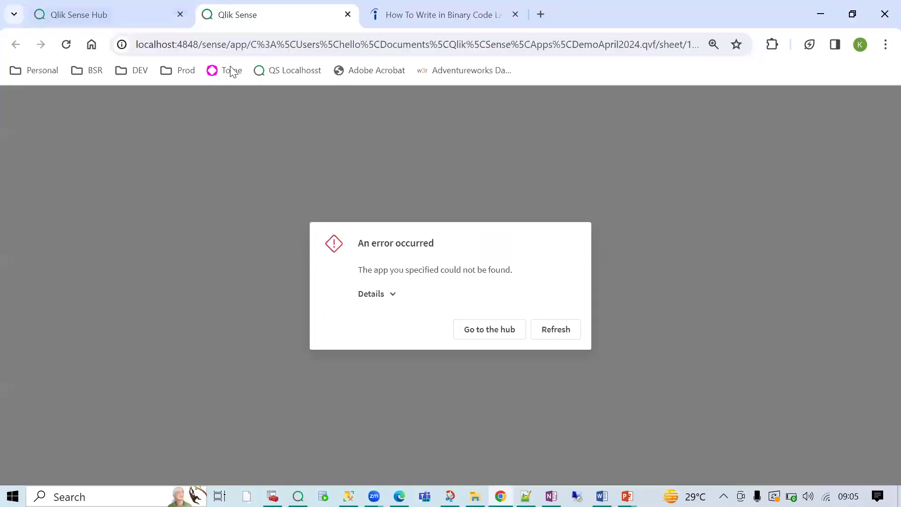
left_click(79, 15)
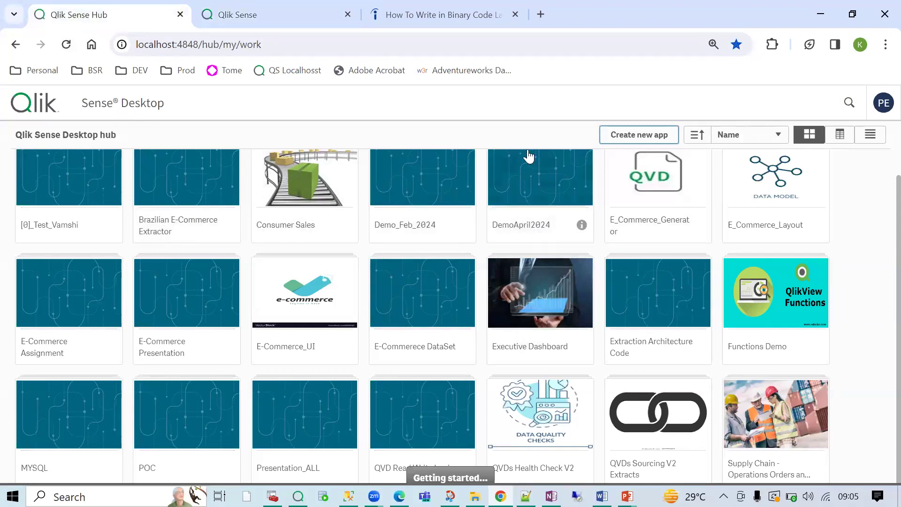
- Reload the hub, dismiss the Welcome message, and confirm DemoApril2024 is gone from the app list
left_click(66, 44)
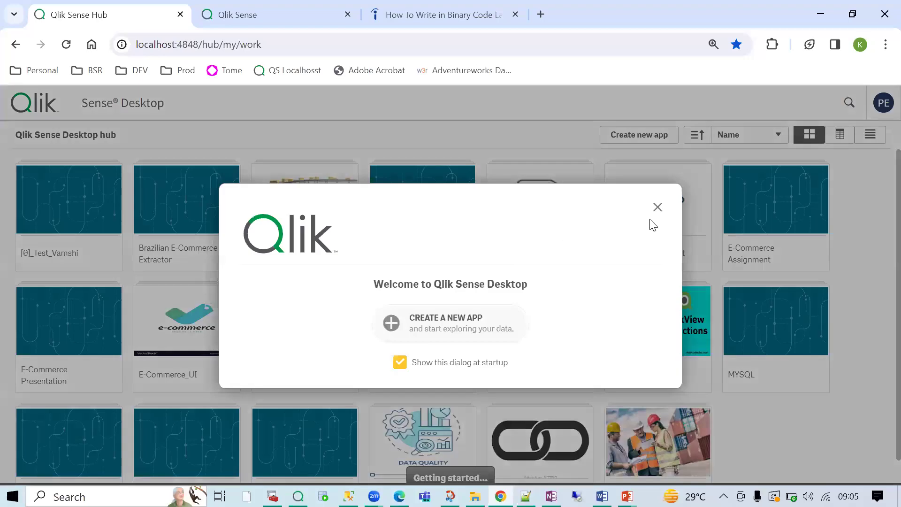
left_click(657, 207)
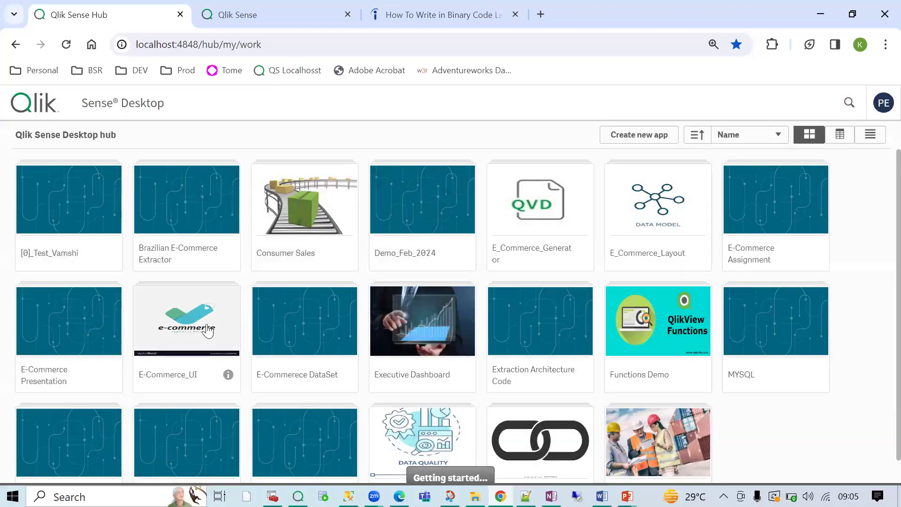
scroll(422, 390, "down", 1)
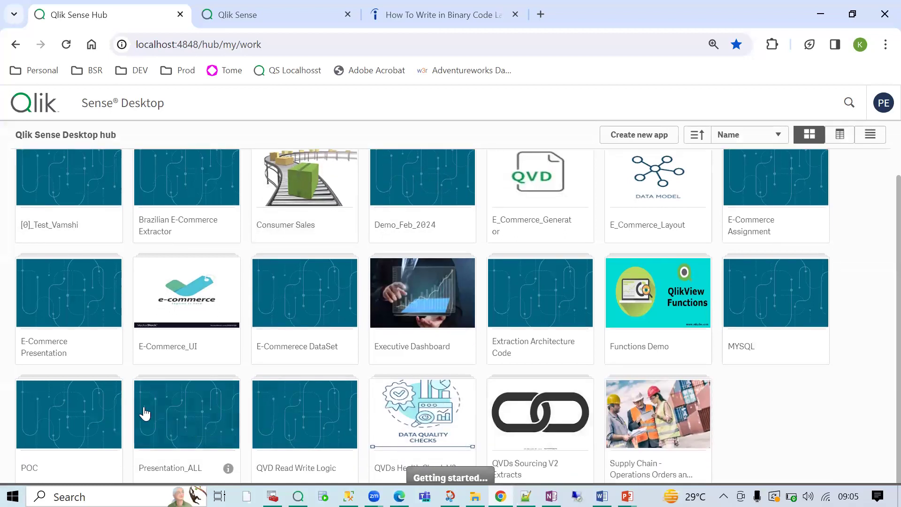
scroll(72, 177, "up", 1)
left_click(717, 138)
left_click(719, 104)
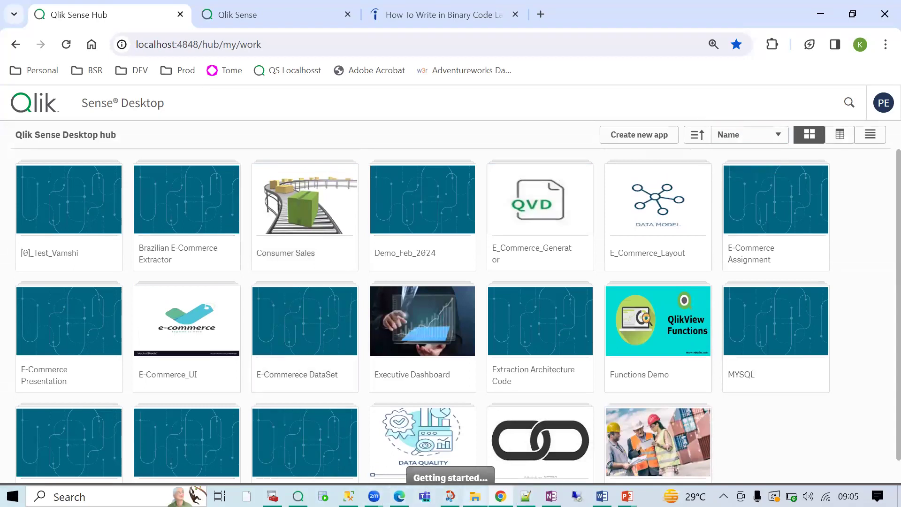
left_click(475, 496)
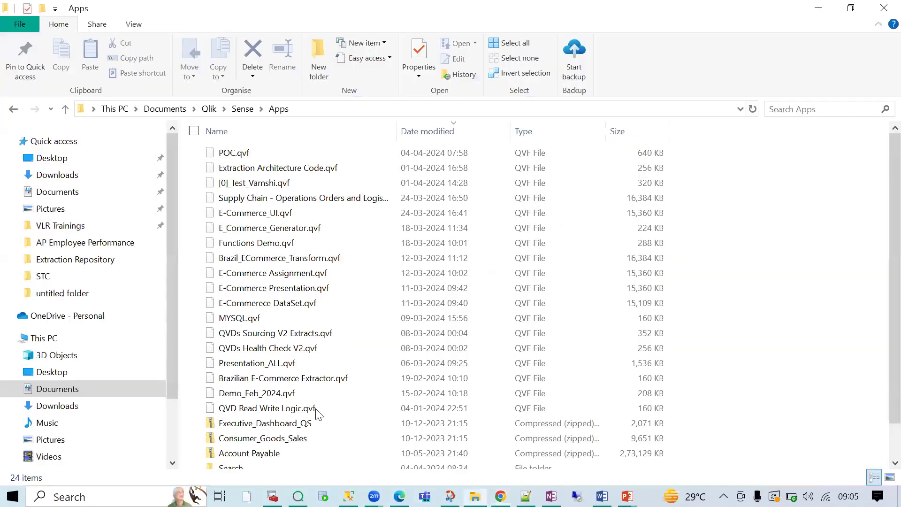
- Move DemoApril2024.qvf from the Sense folder back into Apps, then return to the Qlik Sense hub
left_click(242, 108)
left_click(245, 289)
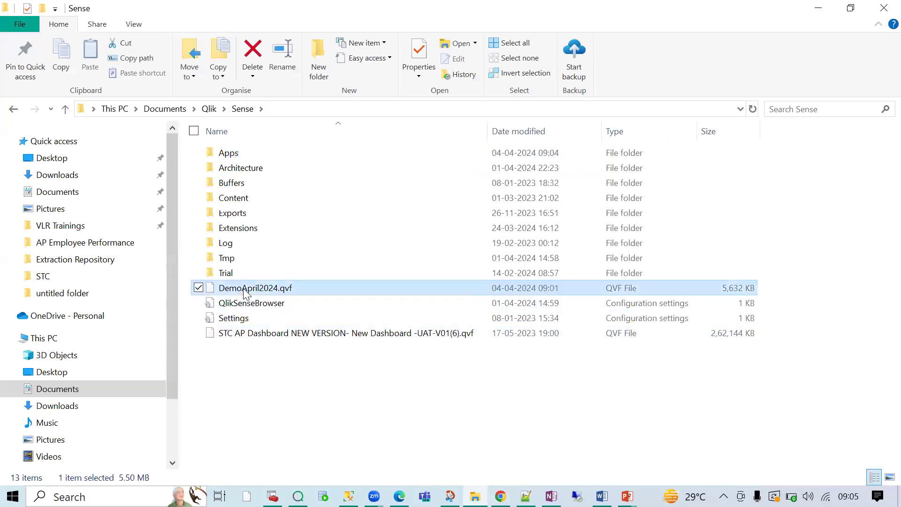
key("ctrl+c")
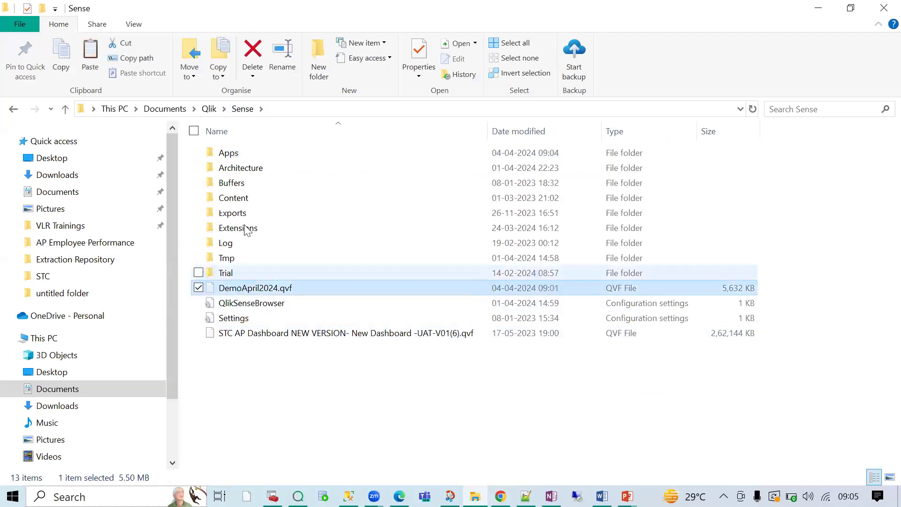
double_click(247, 152)
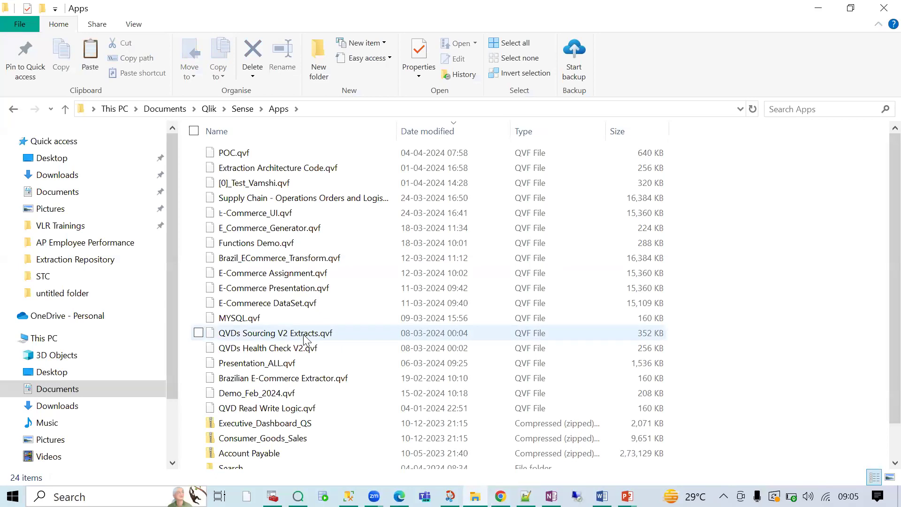
key("ctrl+v")
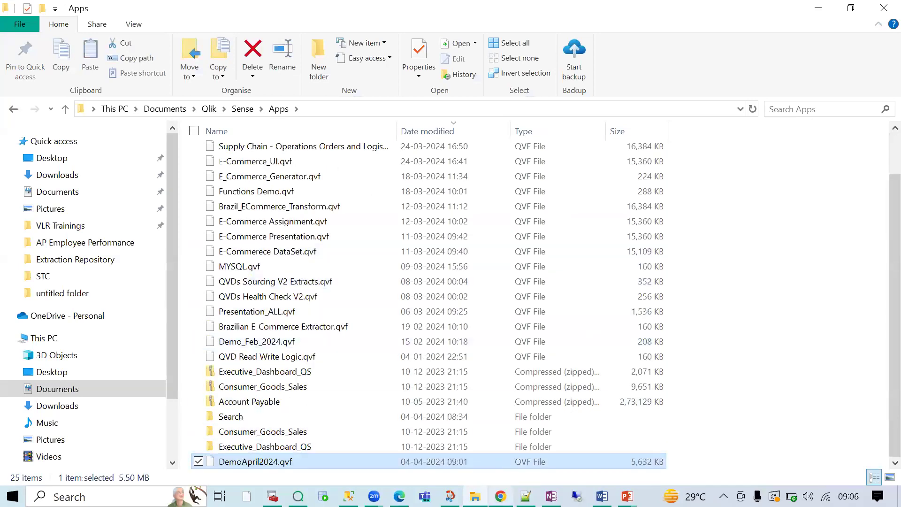
key("alt+Tab")
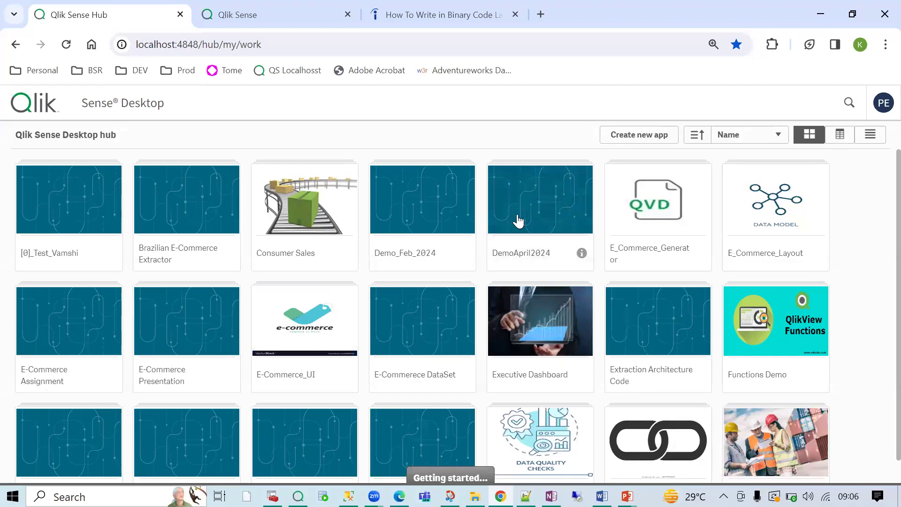
- Refresh the app-not-found page so My new sheet reopens, then show the Documents\Qlik folder in Explorer
left_click(319, 22)
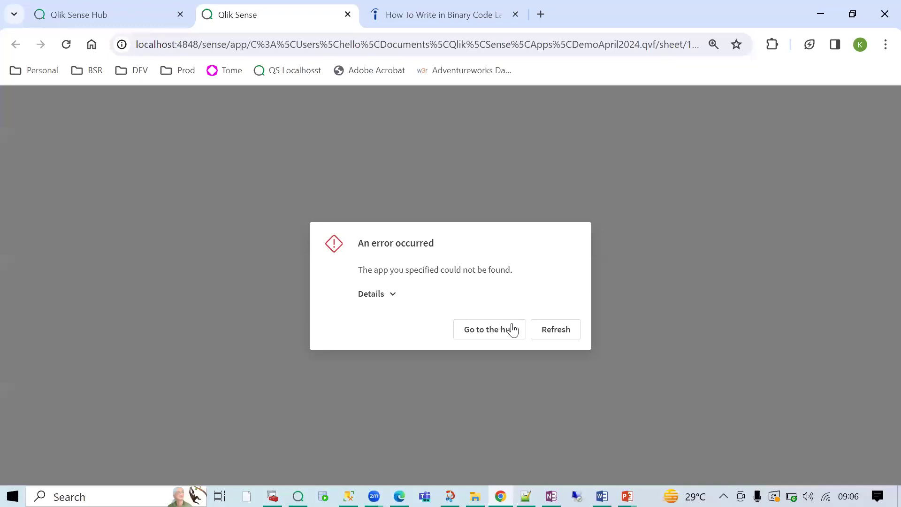
left_click(547, 331)
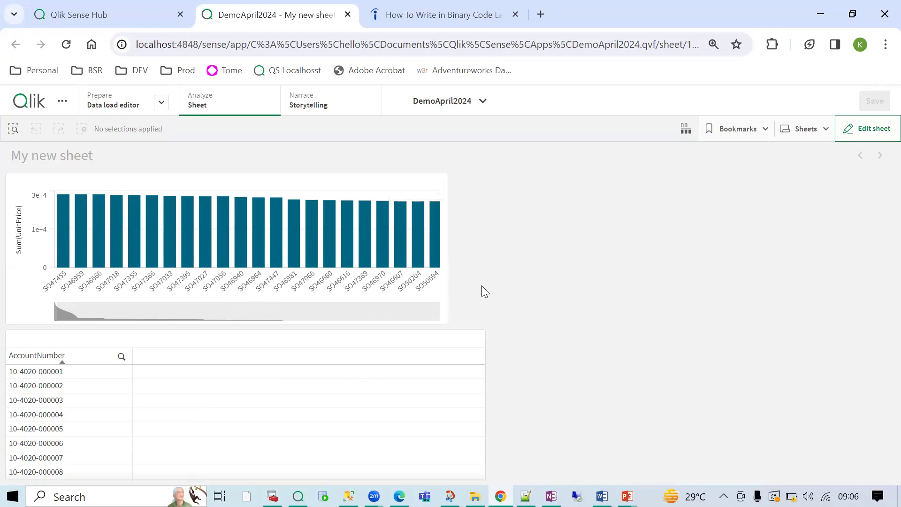
left_click(474, 496)
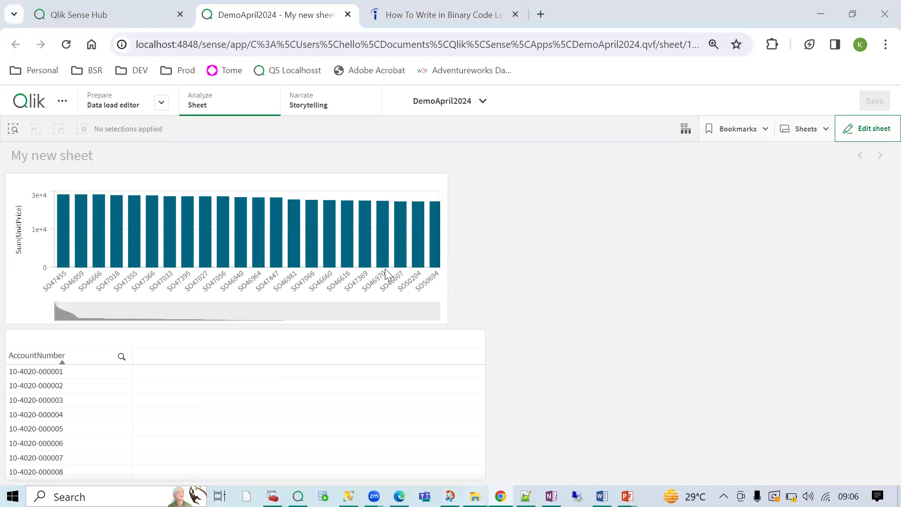
left_click(210, 111)
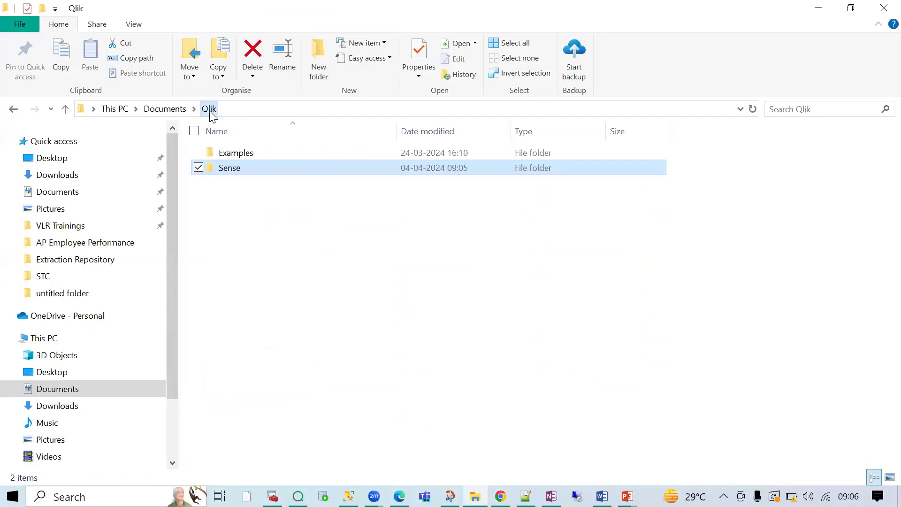
- Browse from Documents through Qlik and Sense back into the Apps folder
left_click(53, 193)
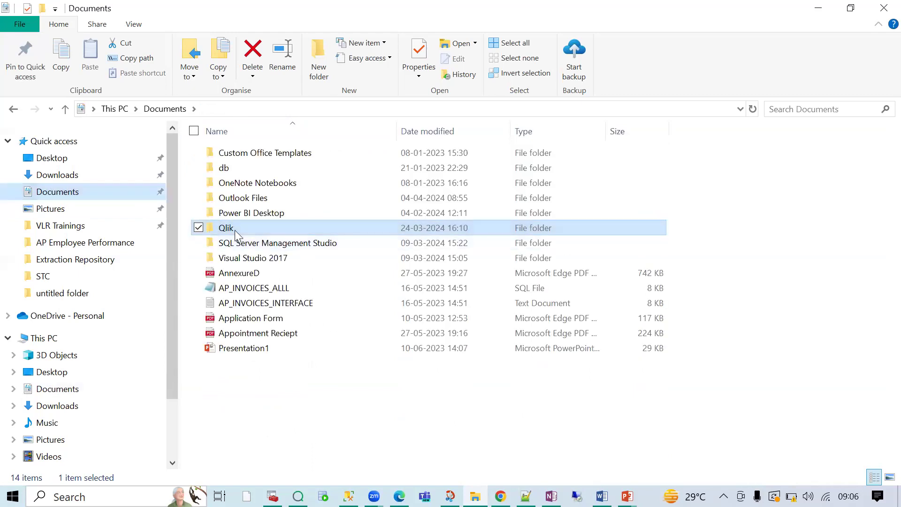
double_click(233, 227)
double_click(234, 170)
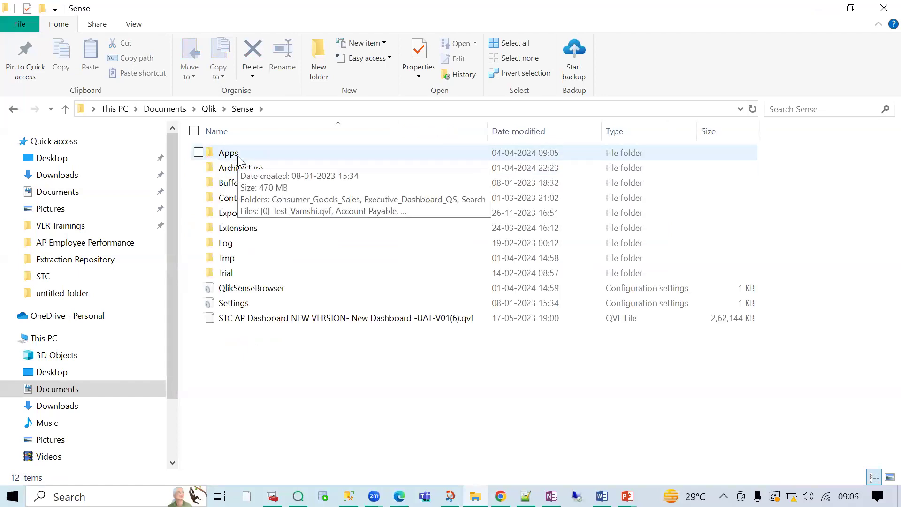
double_click(238, 157)
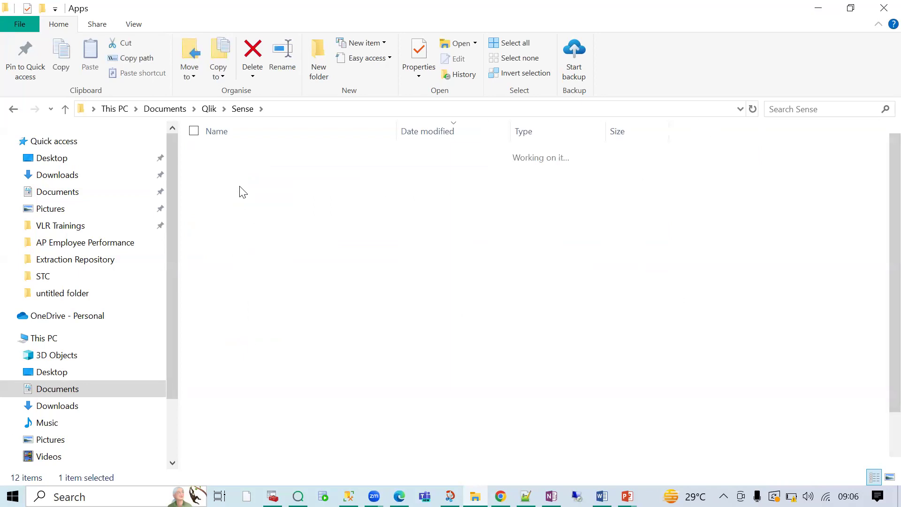
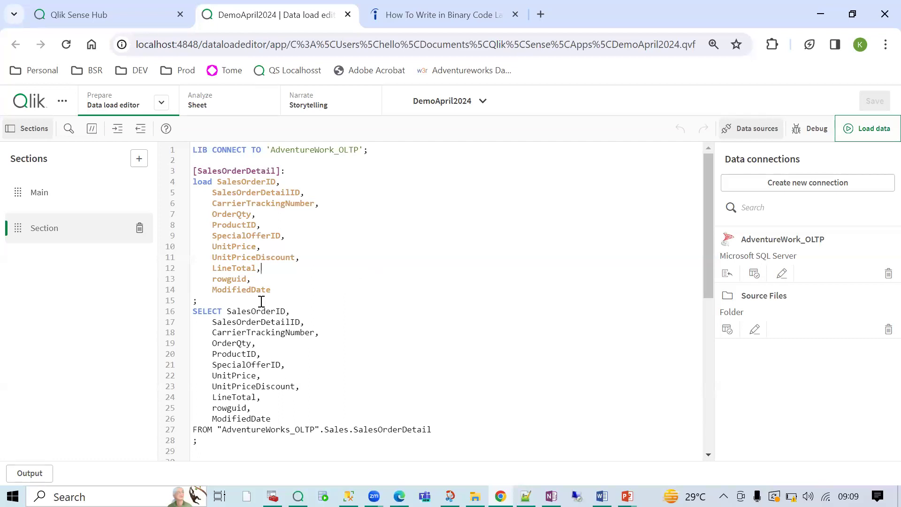
- Highlight the SalesOrderDetail preceding LOAD field list and its SQL SELECT statement to compare them
double_click(220, 170)
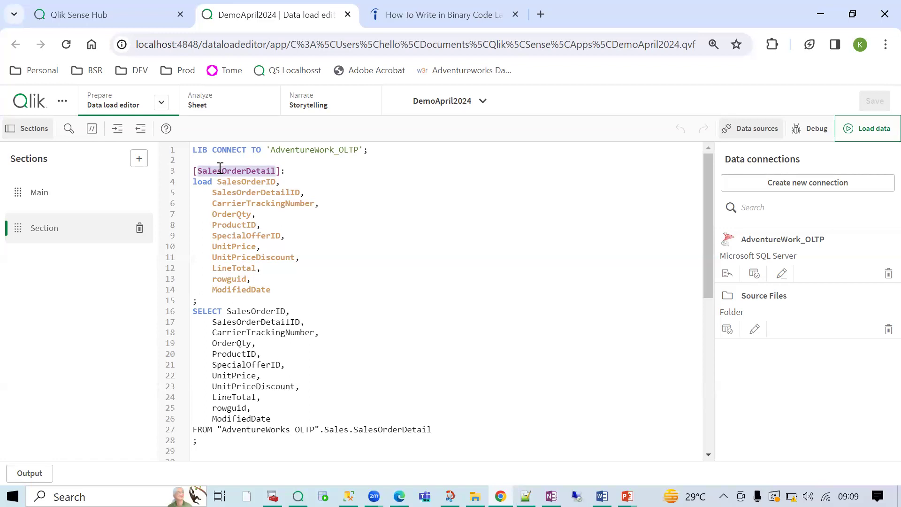
left_click_drag(214, 301, 210, 234)
left_click_drag(192, 311, 253, 446)
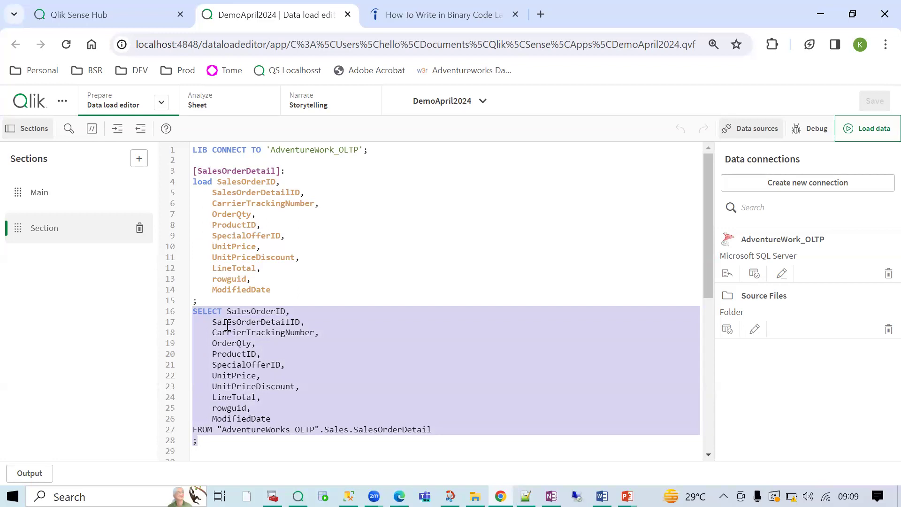
left_click_drag(210, 301, 192, 181)
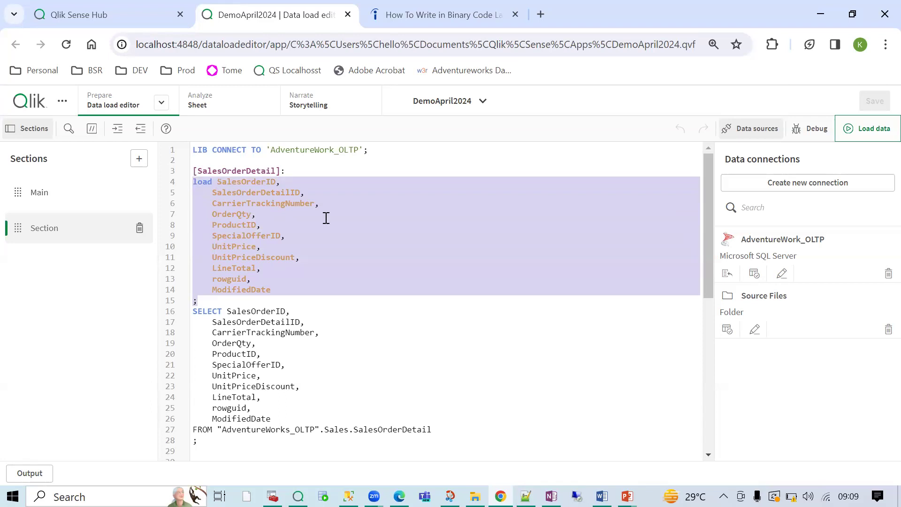
left_click(359, 244)
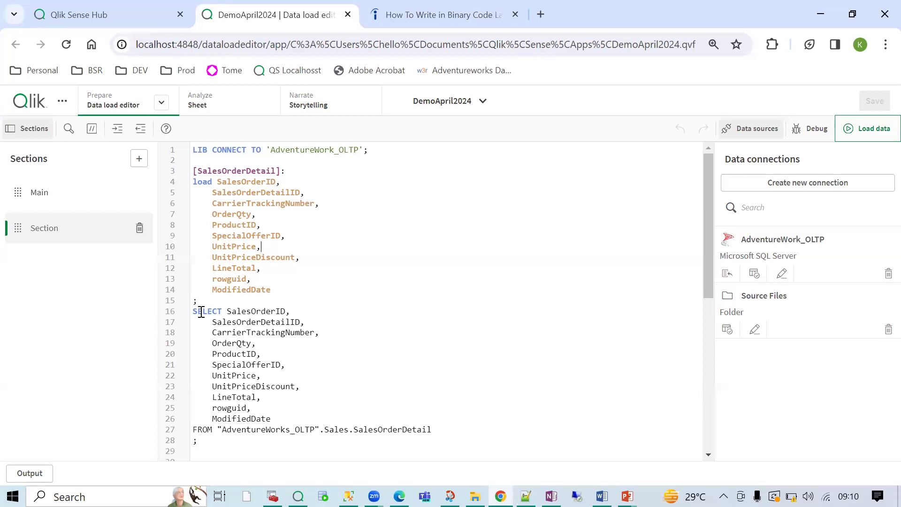
left_click_drag(193, 310, 282, 445)
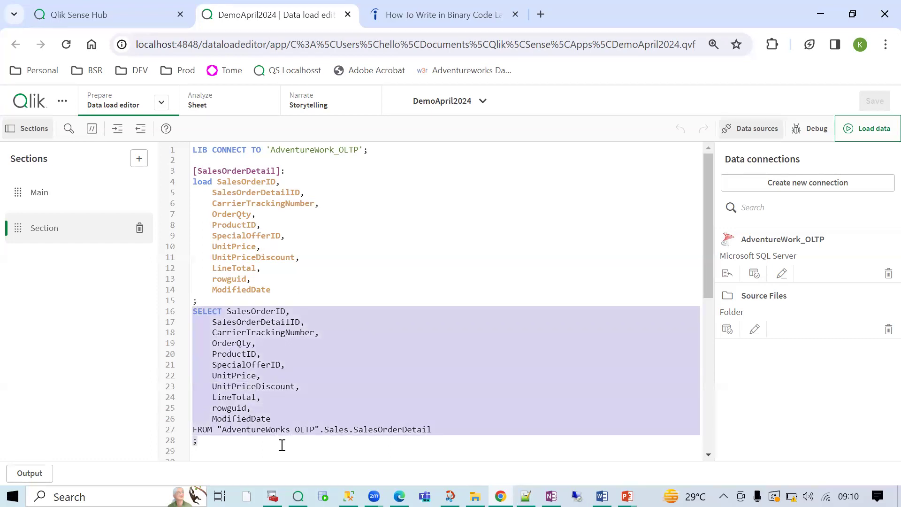
left_click(262, 282)
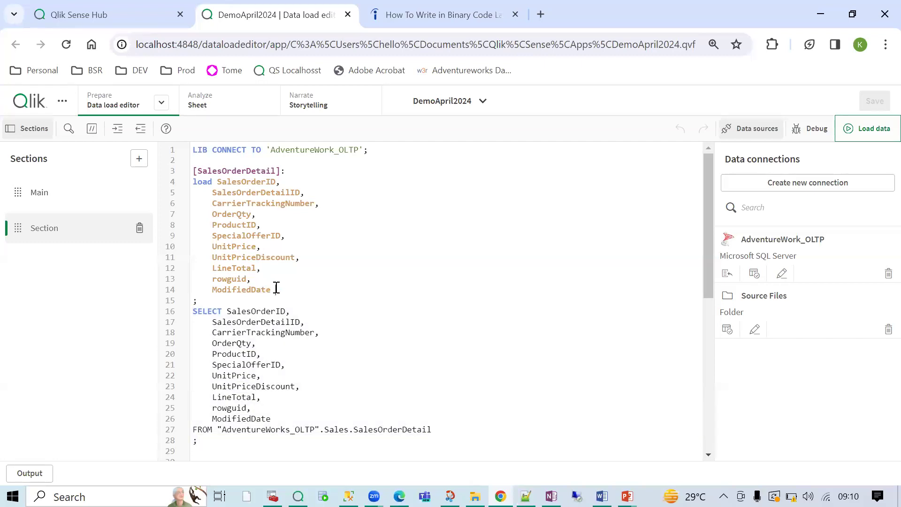
left_click_drag(277, 289, 233, 264)
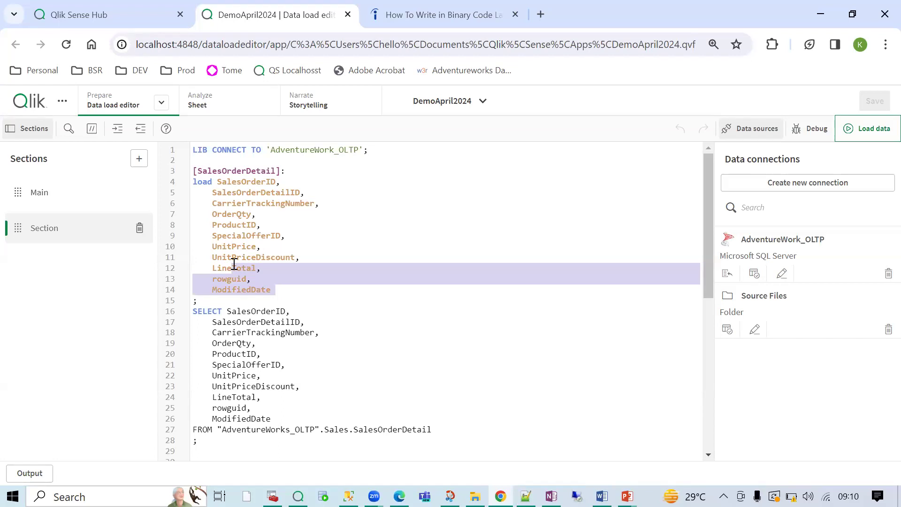
left_click(261, 268)
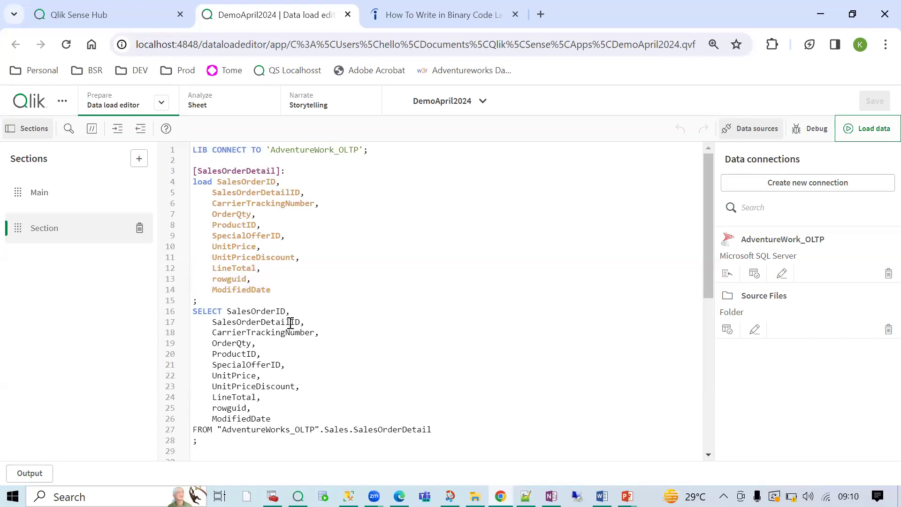
- Revisit the SELECT and LOAD blocks, then comment out the rowguid and ModifiedDate lines
left_click(192, 311)
left_click_drag(248, 366, 296, 442)
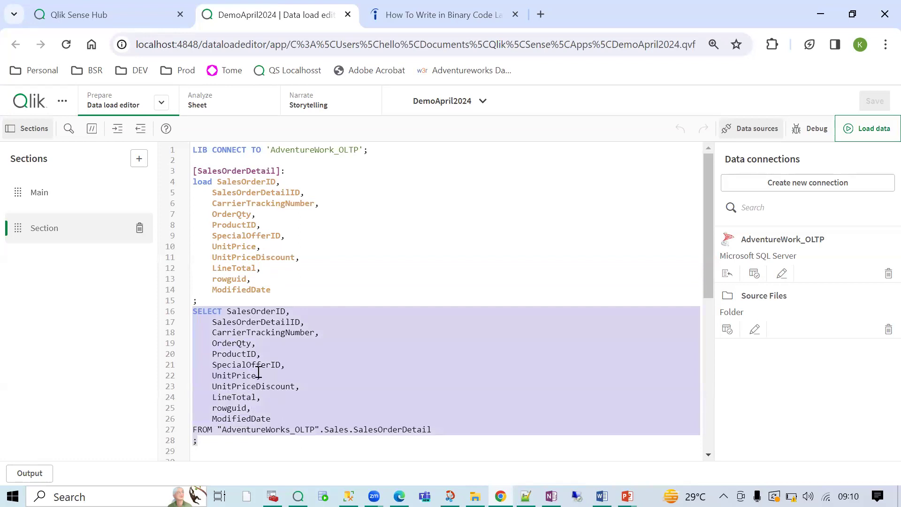
left_click(209, 301)
left_click_drag(208, 287, 194, 191)
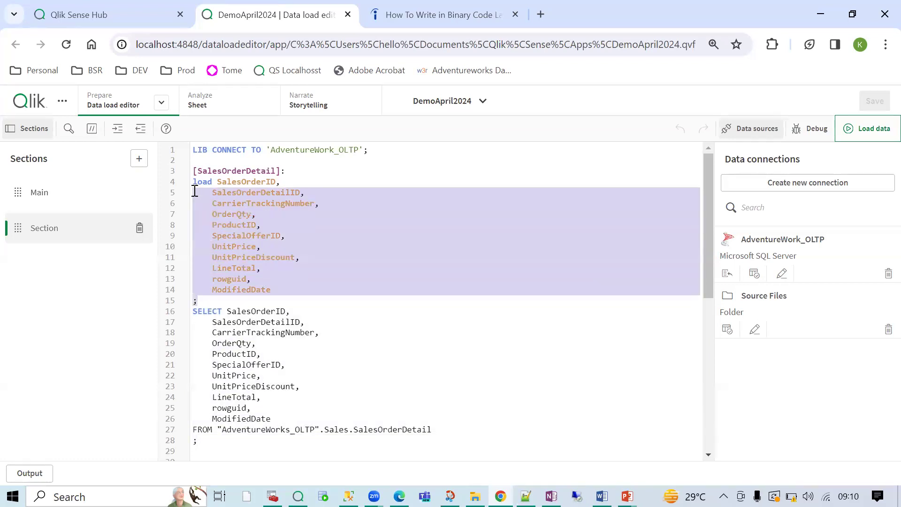
left_click(275, 182)
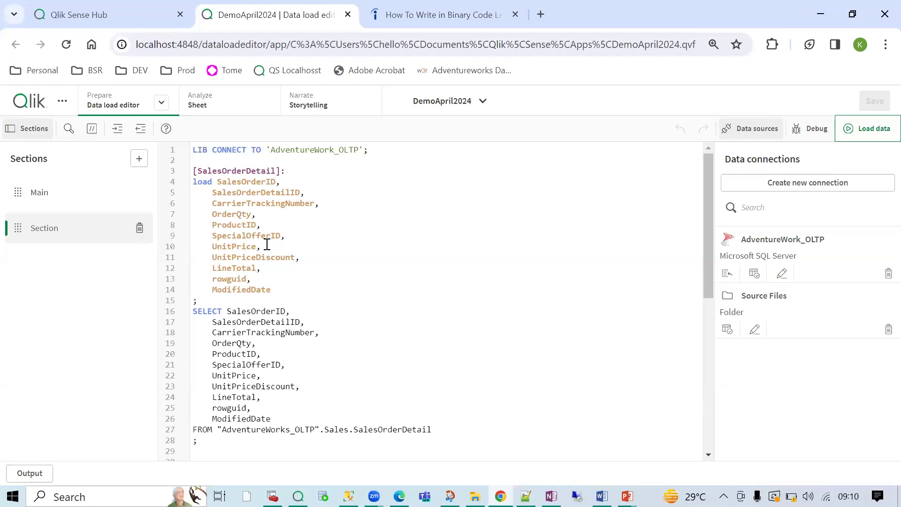
left_click_drag(274, 289, 198, 276)
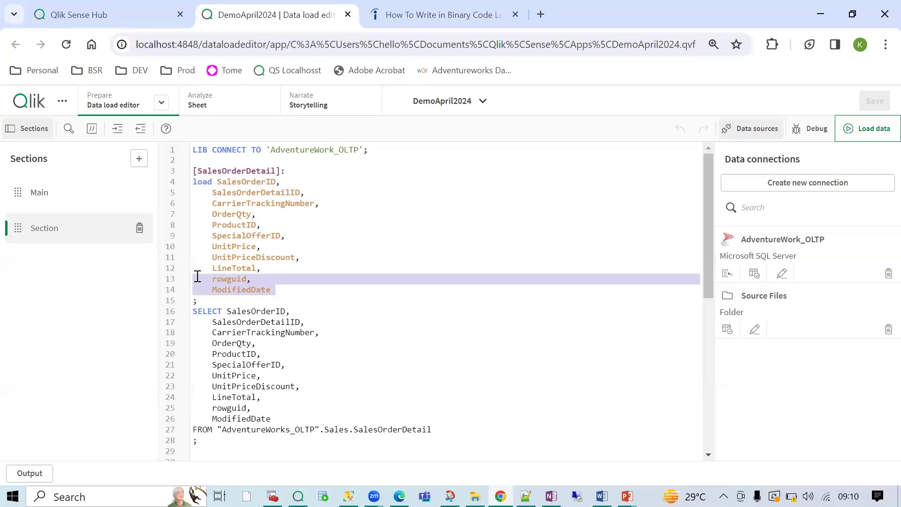
left_click(92, 128)
- Delete the trailing comma after LineTotal and compare the LOAD and SELECT field lists
left_click(292, 269)
key("BackSpace")
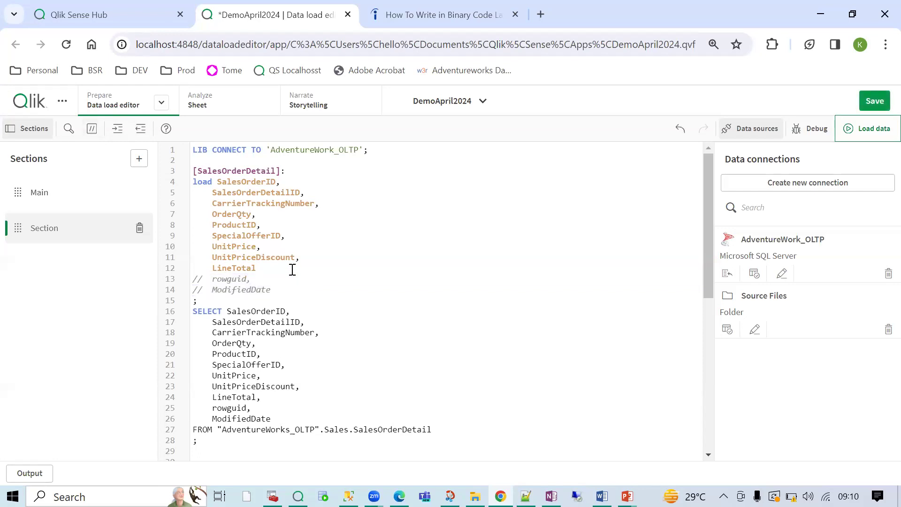
left_click_drag(258, 268, 218, 182)
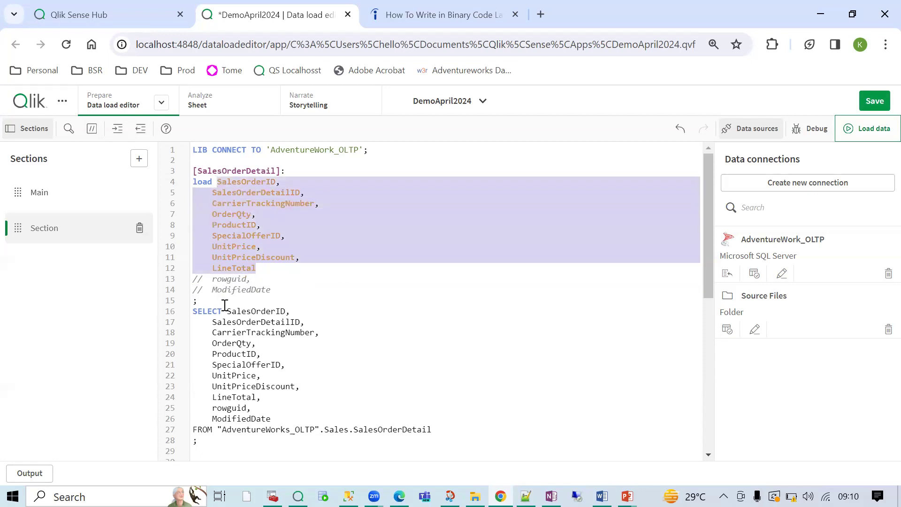
left_click_drag(227, 311, 295, 429)
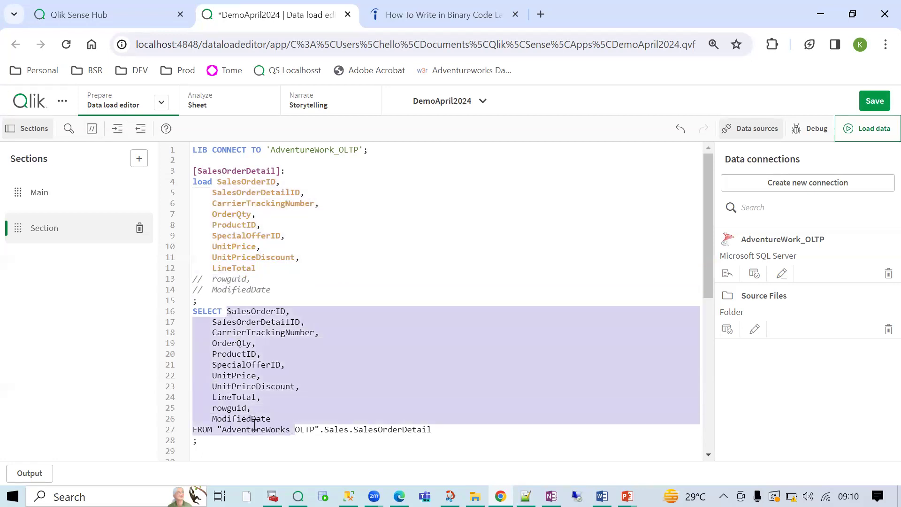
double_click(240, 418)
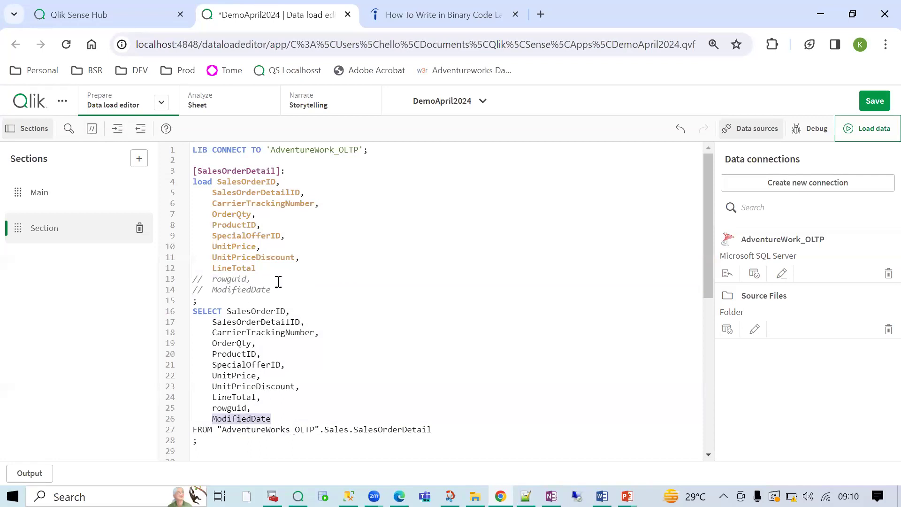
- Review the last LOAD fields, then open Select data for the AdventureWork_OLTP connection
left_click_drag(281, 290, 182, 285)
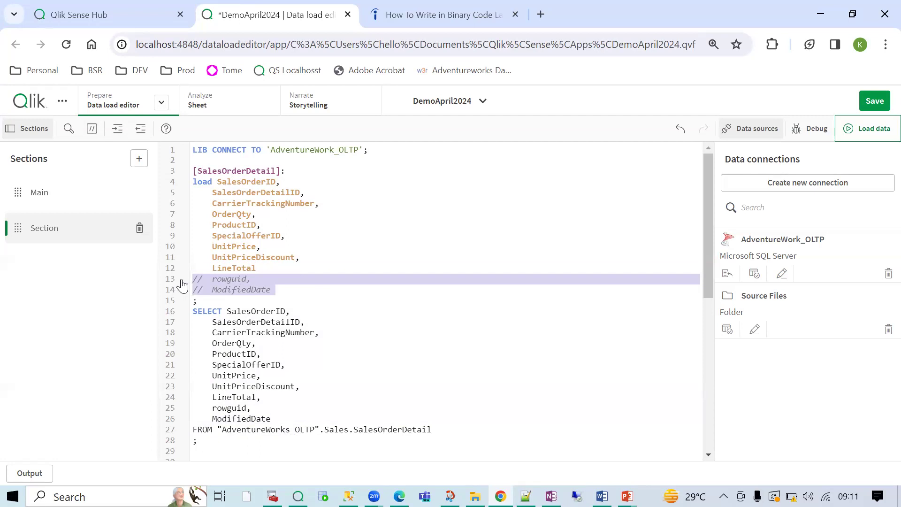
left_click(328, 280)
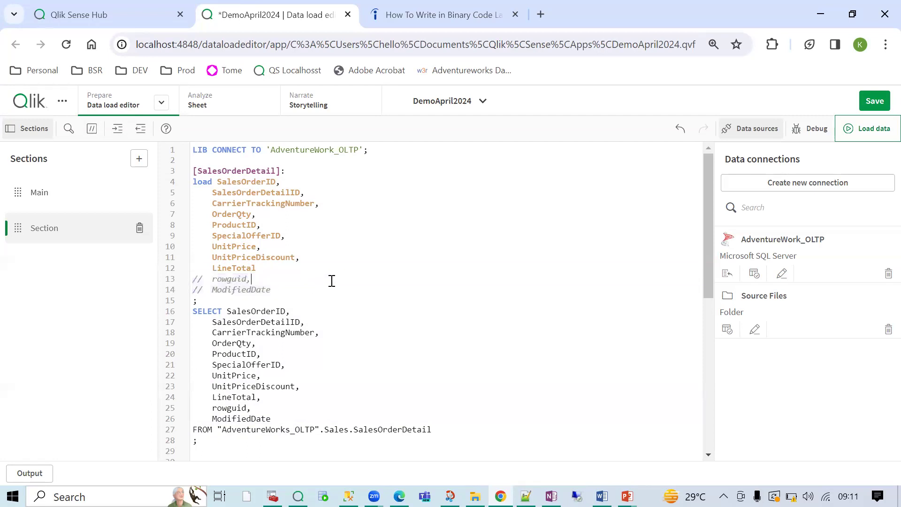
left_click(754, 274)
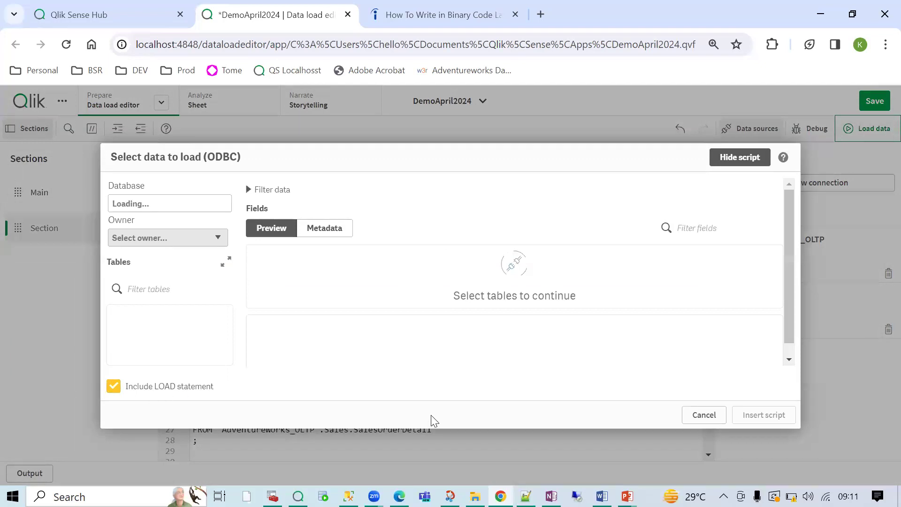
- Close the data selection window and delete the existing SalesOrderDetail script block
left_click(694, 417)
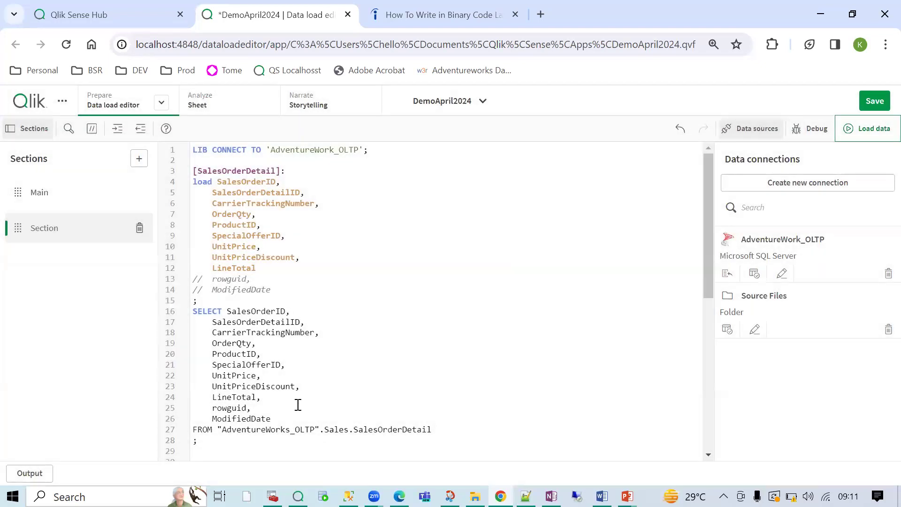
left_click_drag(216, 449, 163, 173)
key("Delete")
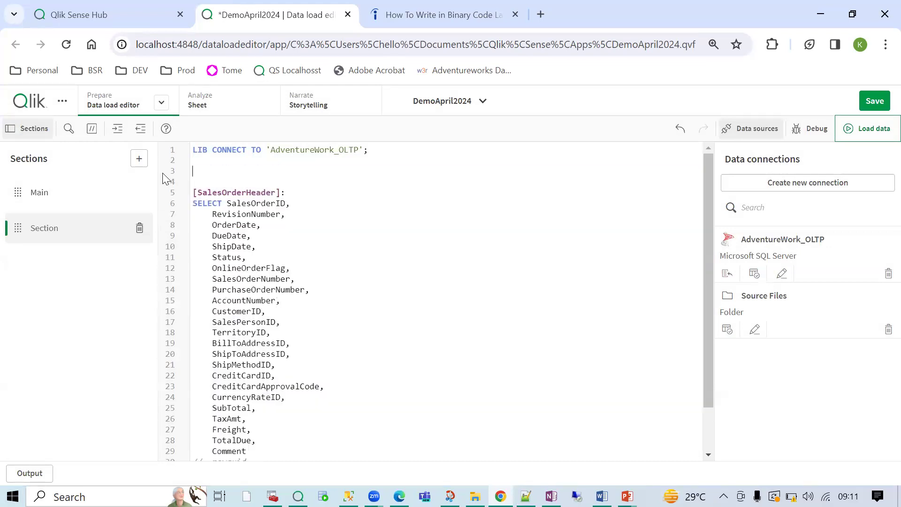
- In AdventureWork_OLTP data selection, choose owner Sales, filter by 'sales' and select SalesOrderDetail
left_click(753, 274)
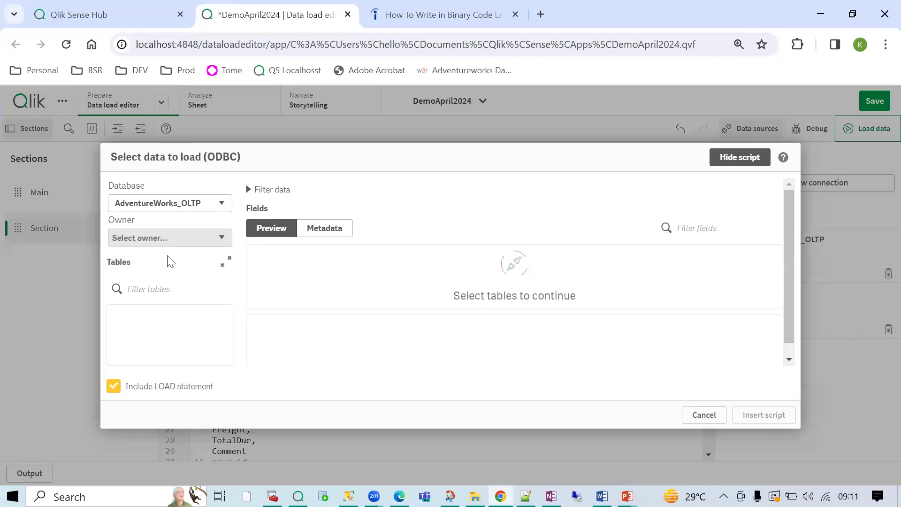
left_click(136, 237)
left_click(156, 332)
left_click(159, 289)
type("sales")
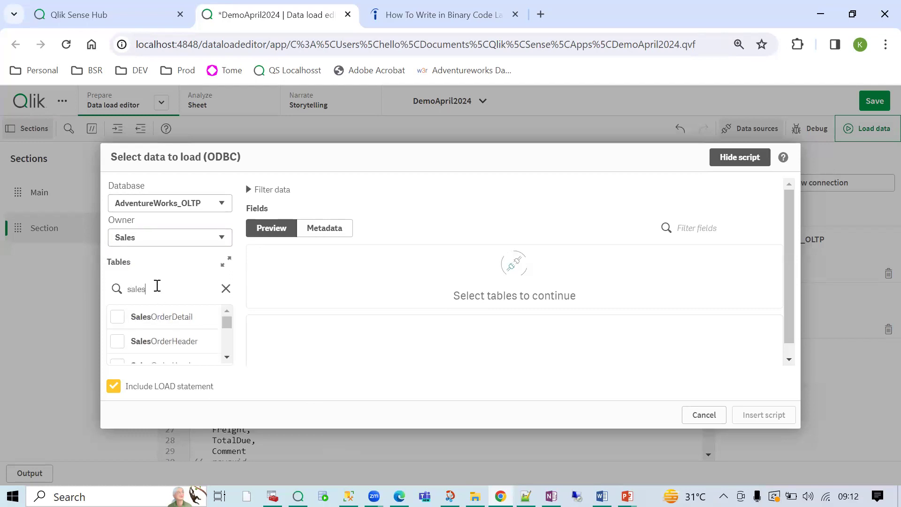
left_click(117, 317)
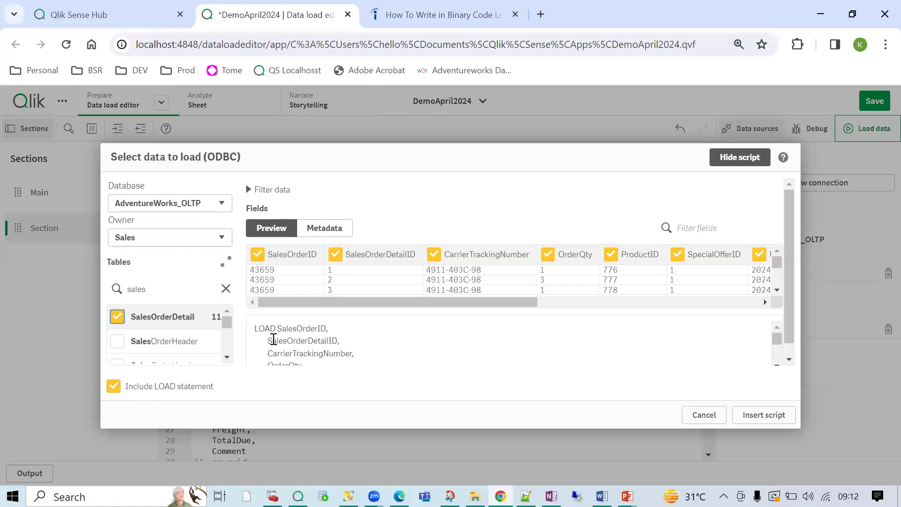
- Compare the script preview with and without Include LOAD statement, leaving it switched on
left_click_drag(257, 325, 272, 345)
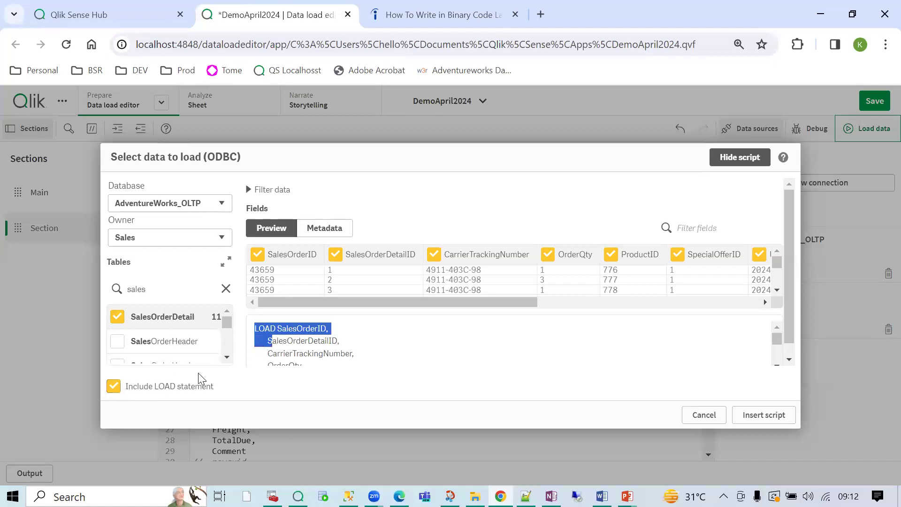
left_click(286, 342)
left_click_drag(255, 332, 285, 353)
scroll(285, 353, "down", 1)
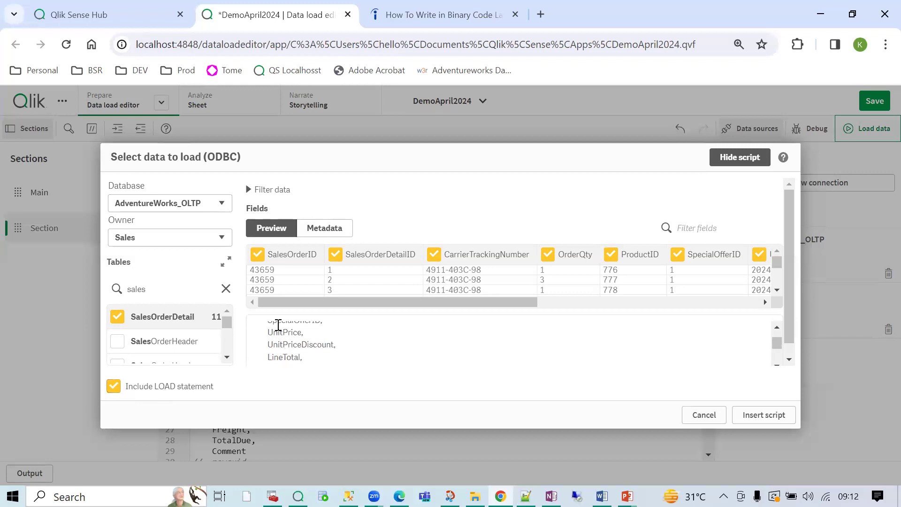
scroll(277, 326, "up", 1)
left_click(340, 350)
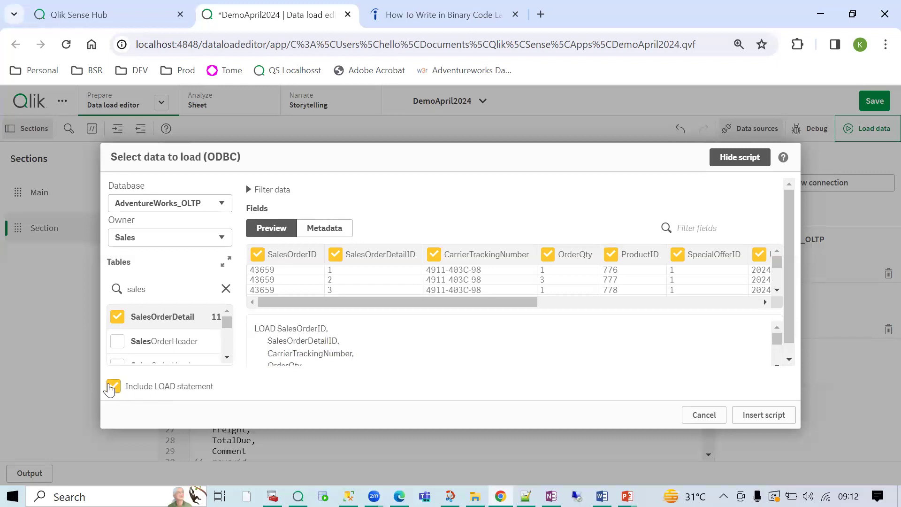
left_click(113, 386)
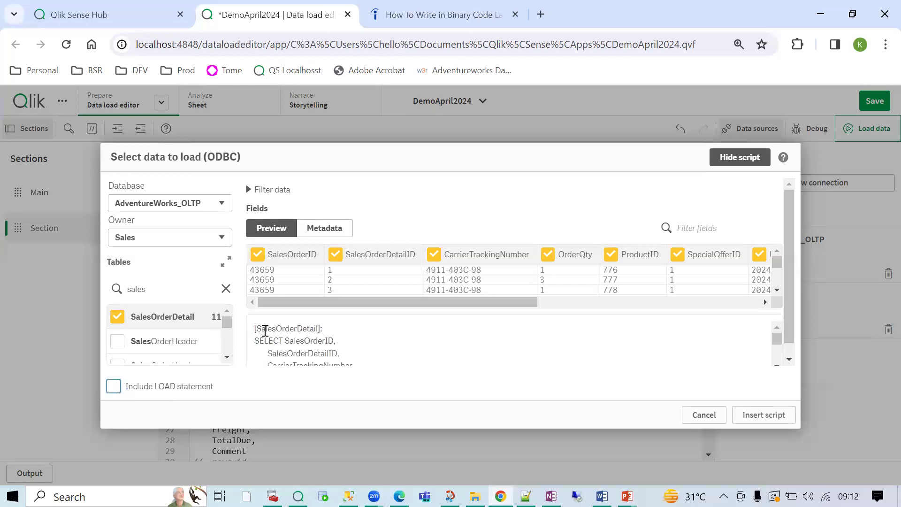
left_click_drag(255, 326, 290, 374)
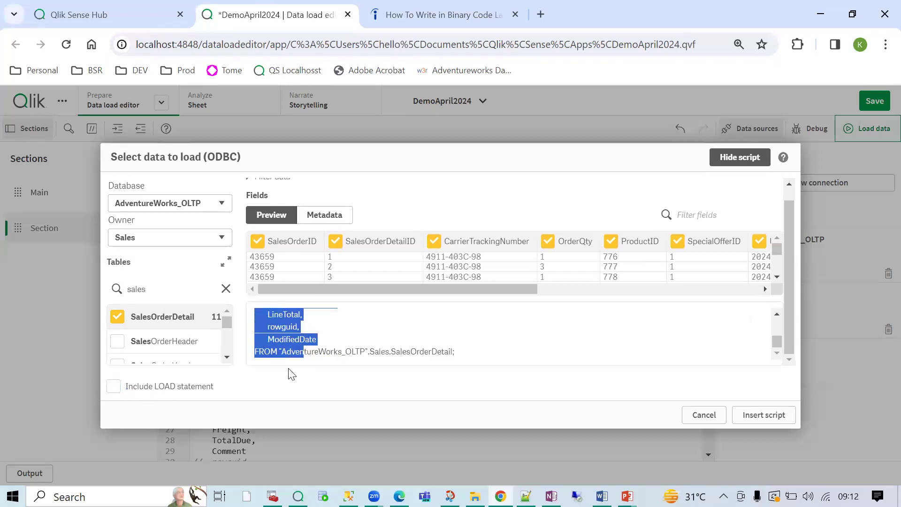
left_click(113, 385)
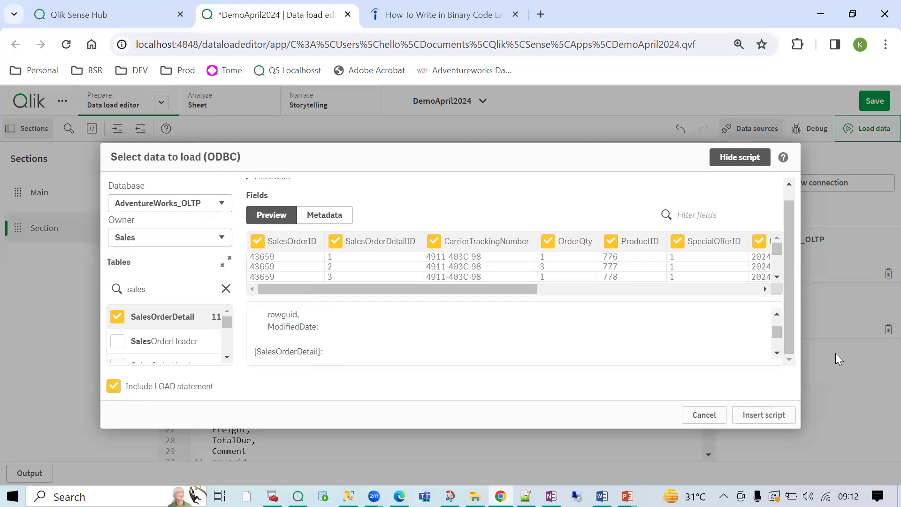
- Insert the generated script and highlight its SELECT (lines 18–29) and LOAD (lines 5–15) blocks
left_click(780, 415)
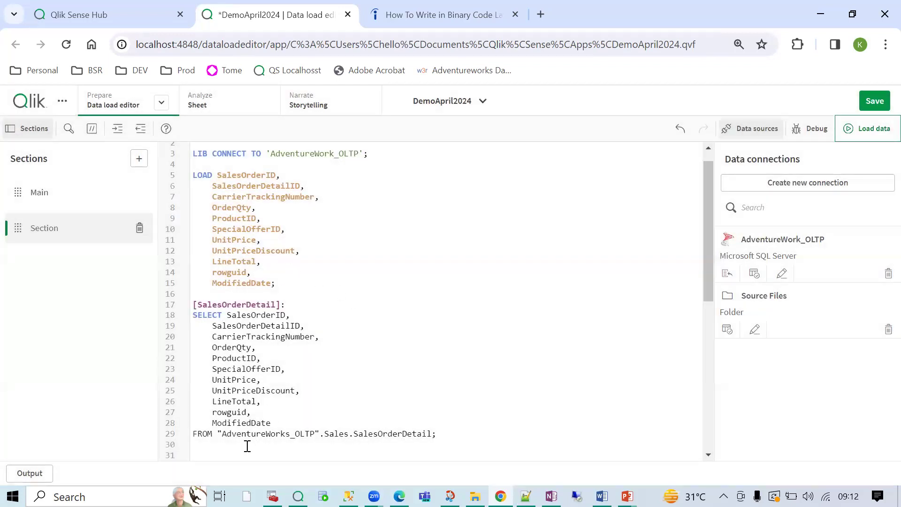
left_click_drag(247, 446, 194, 313)
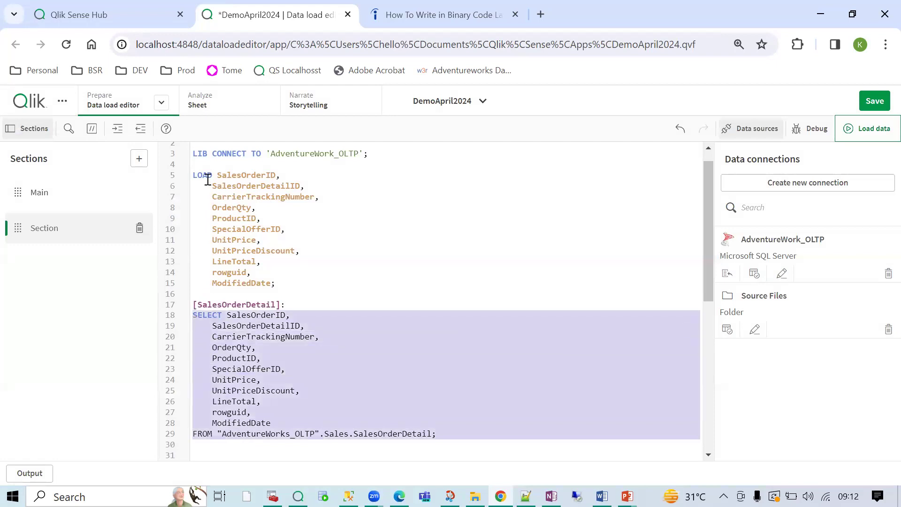
left_click_drag(197, 174, 271, 283)
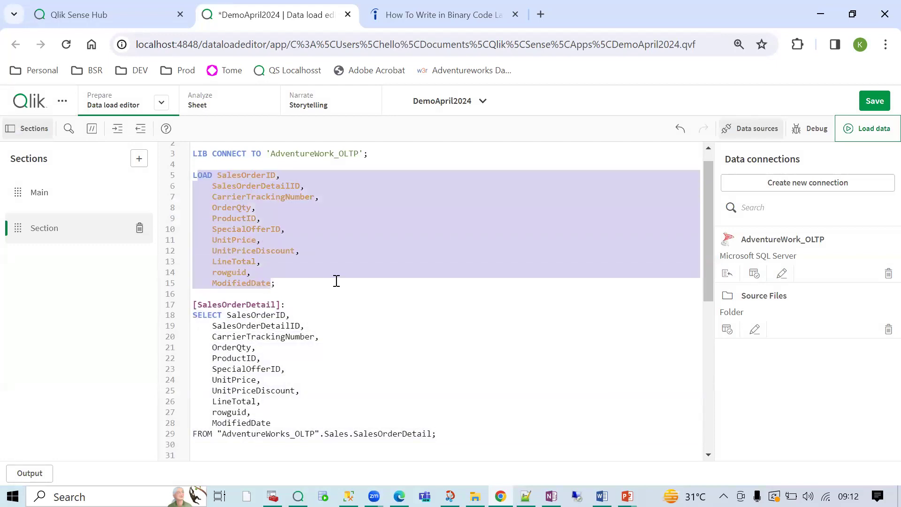
left_click(337, 281)
key("alt+Tab")
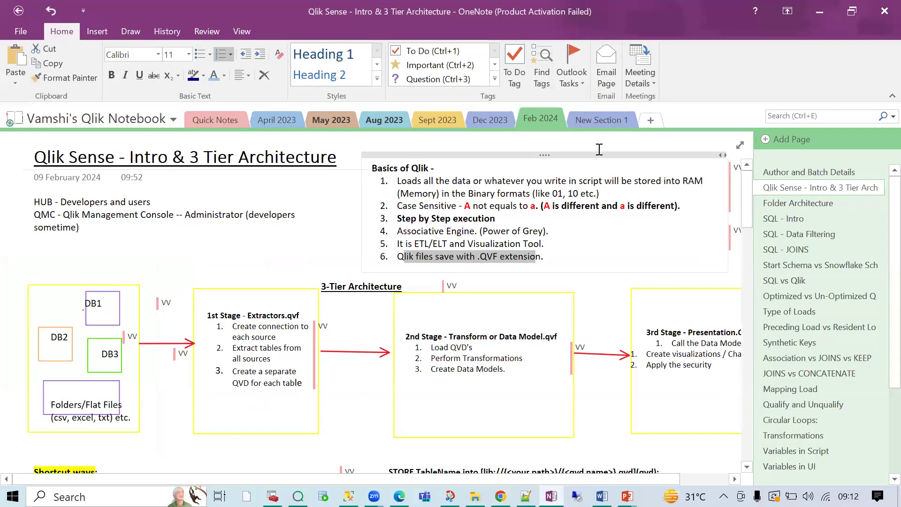
- In a new OneNote section, draw two boxes with the black pen
left_click(650, 120)
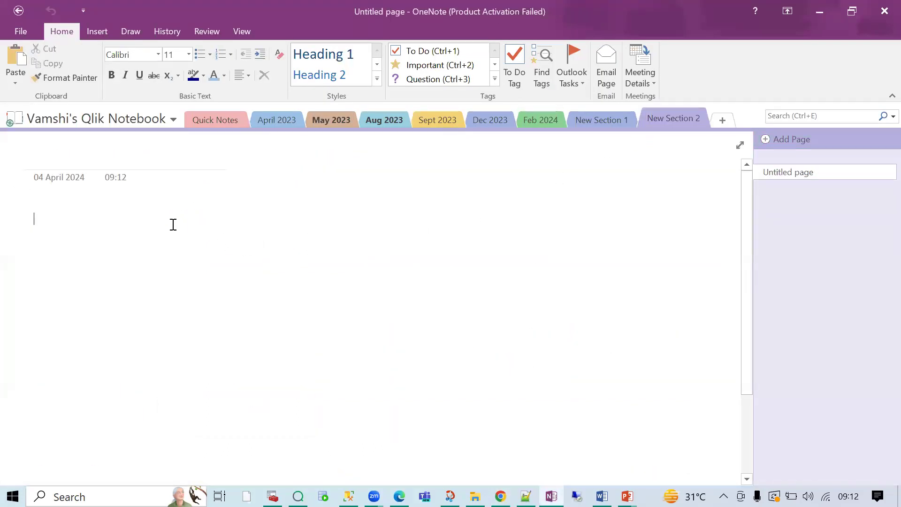
left_click(164, 31)
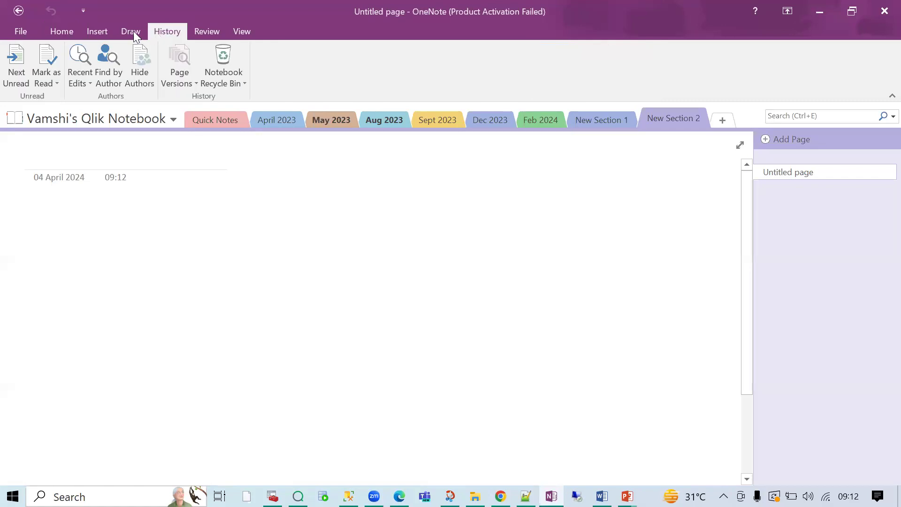
left_click(133, 31)
left_click(134, 74)
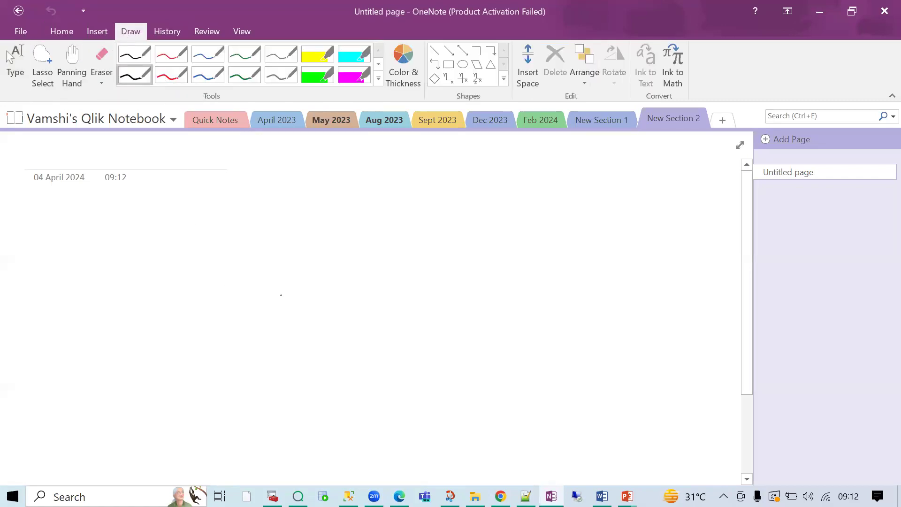
mouse_move(292, 207)
left_mouse_down()
mouse_move(294, 251)
mouse_move(337, 204)
mouse_move(287, 209)
left_mouse_up()
mouse_move(74, 225)
left_mouse_down()
mouse_move(71, 275)
mouse_move(127, 265)
mouse_move(90, 221)
mouse_move(75, 223)
left_mouse_up()
- Label both boxes in red and join them with arrows in both directions
left_click(170, 74)
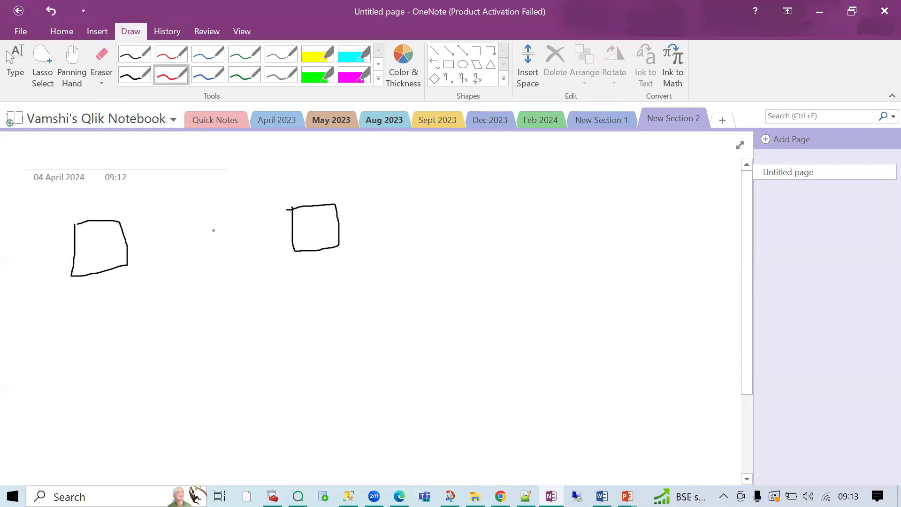
mouse_move(303, 235)
left_mouse_down()
mouse_move(306, 250)
mouse_move(317, 245)
left_mouse_up()
mouse_move(92, 250)
left_mouse_down()
mouse_move(92, 258)
mouse_move(92, 246)
left_mouse_up()
mouse_move(292, 228)
left_mouse_down()
mouse_move(130, 229)
mouse_move(140, 233)
left_mouse_up()
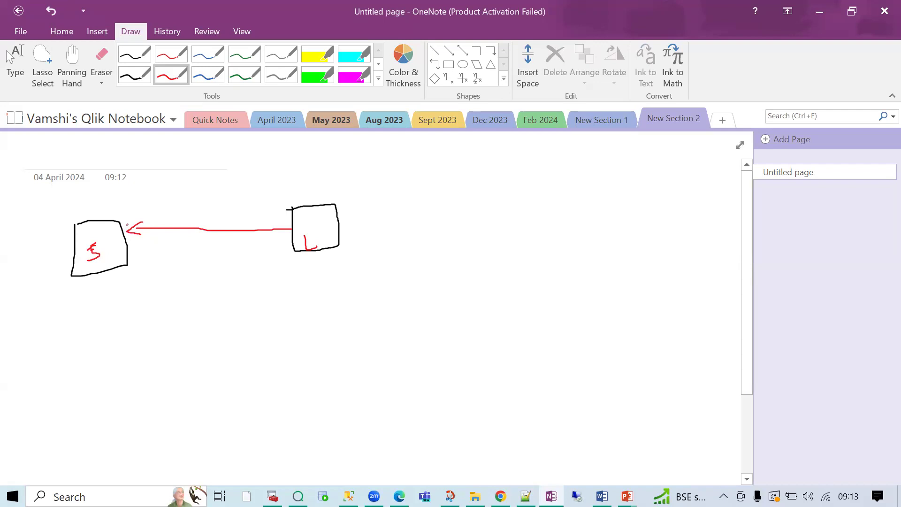
mouse_move(125, 224)
left_mouse_down()
mouse_move(161, 216)
mouse_move(267, 224)
left_mouse_up()
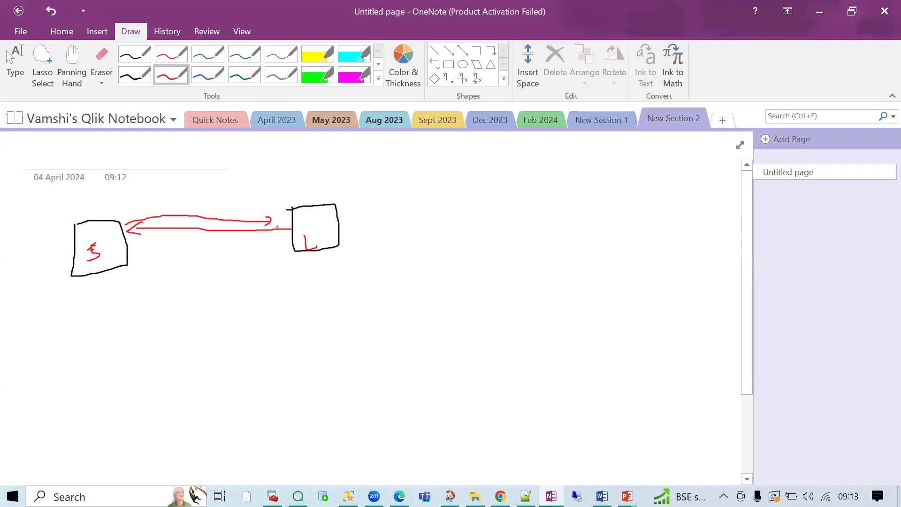
- Add a D and a small square in the right box and circle them
mouse_move(296, 212)
left_mouse_down()
mouse_move(308, 221)
mouse_move(309, 206)
mouse_move(294, 208)
left_mouse_up()
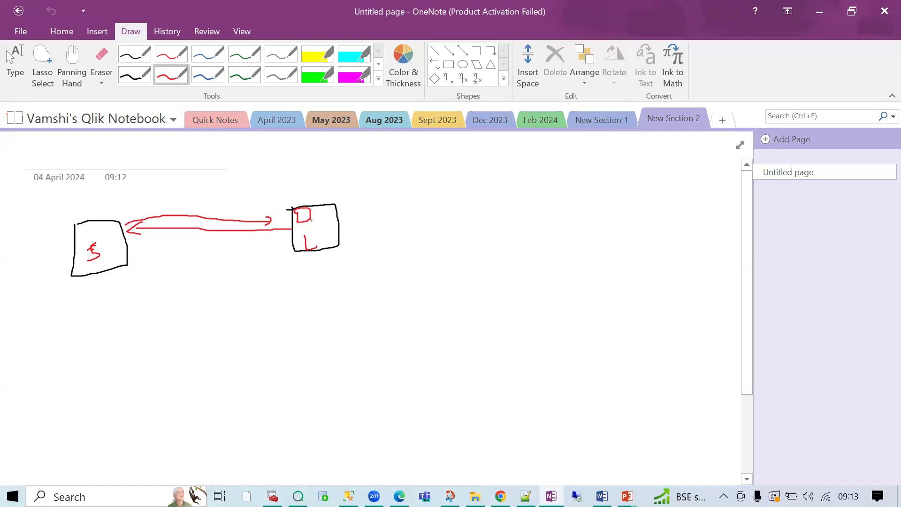
mouse_move(311, 218)
left_mouse_down()
mouse_move(338, 216)
mouse_move(324, 207)
left_mouse_up()
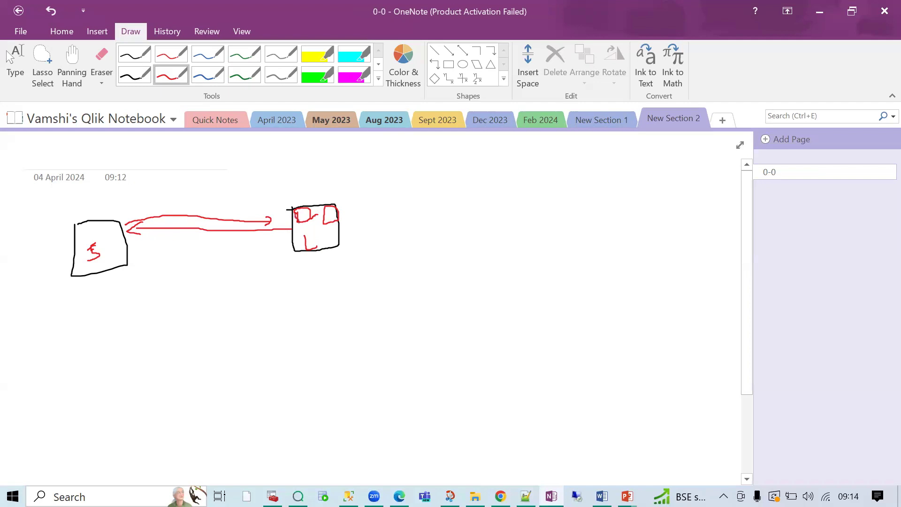
mouse_move(306, 219)
left_mouse_down()
mouse_move(304, 202)
mouse_move(296, 210)
mouse_move(301, 223)
mouse_move(330, 206)
mouse_move(322, 225)
mouse_move(334, 223)
left_mouse_up()
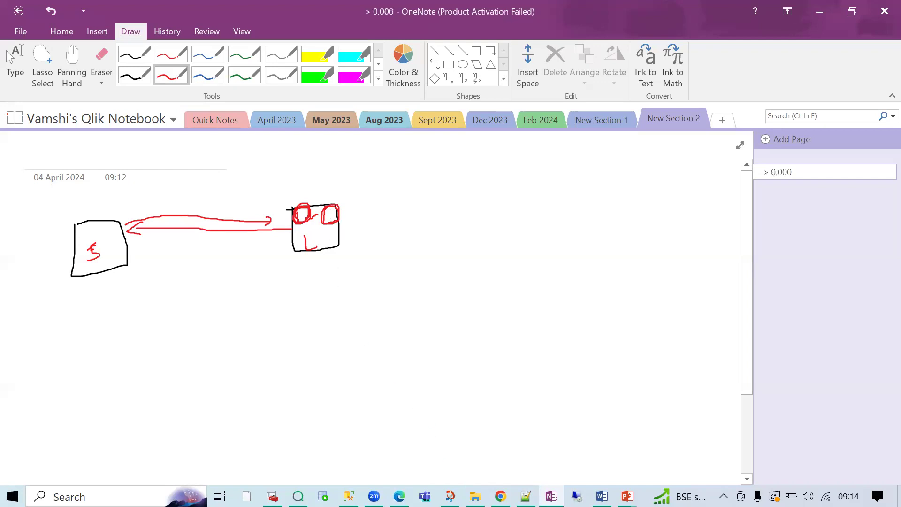
left_click(500, 496)
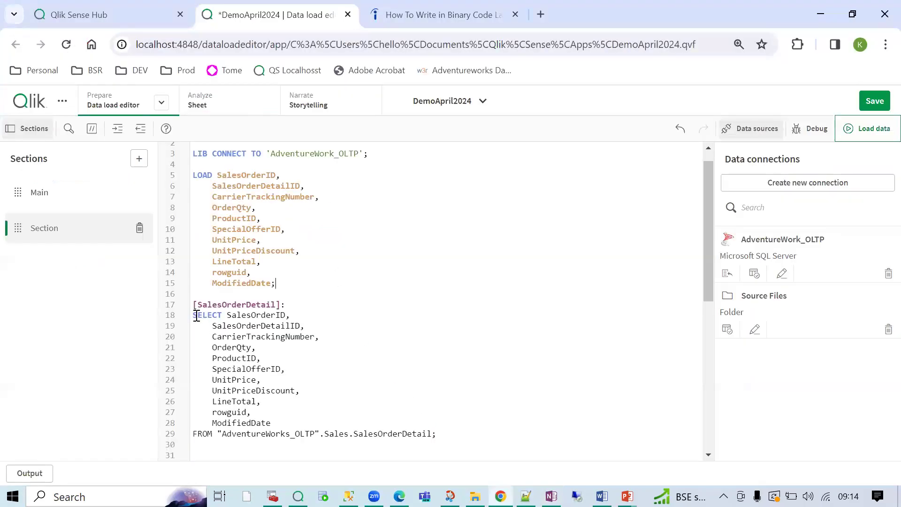
left_click_drag(192, 314, 428, 433)
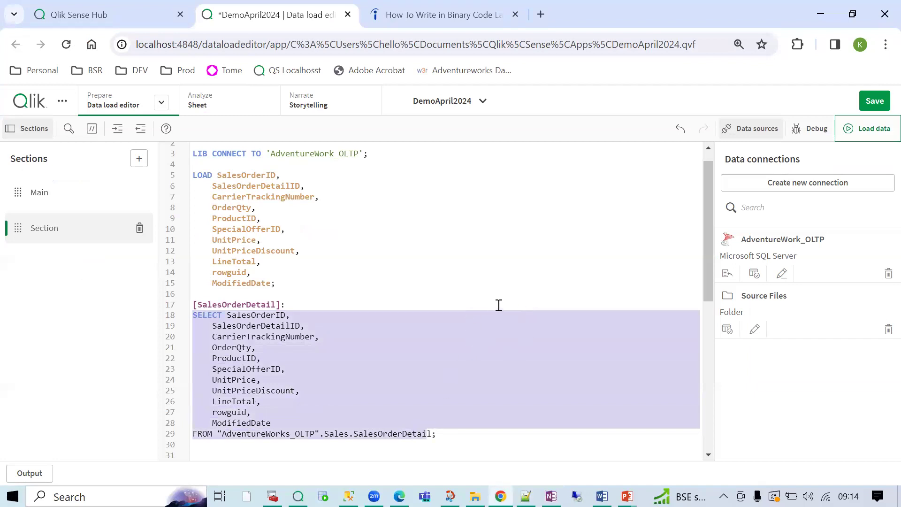
left_click_drag(283, 281, 192, 176)
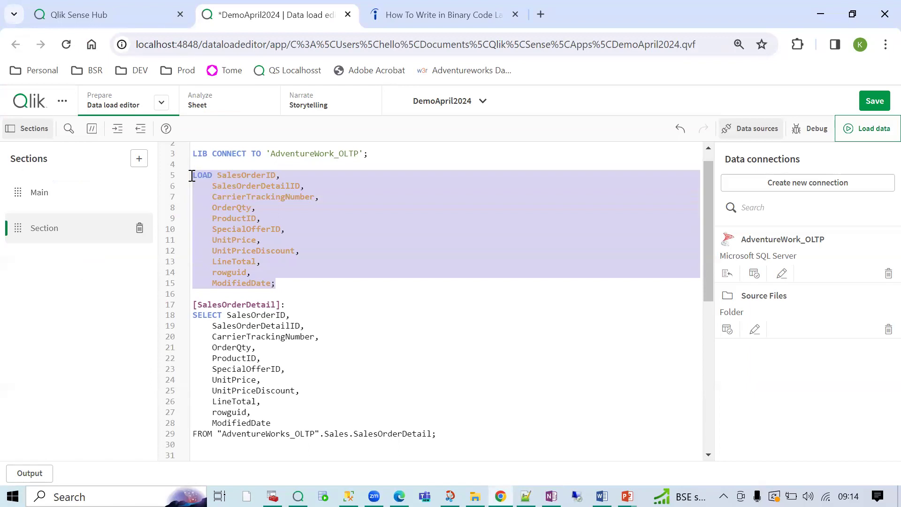
left_click(192, 175)
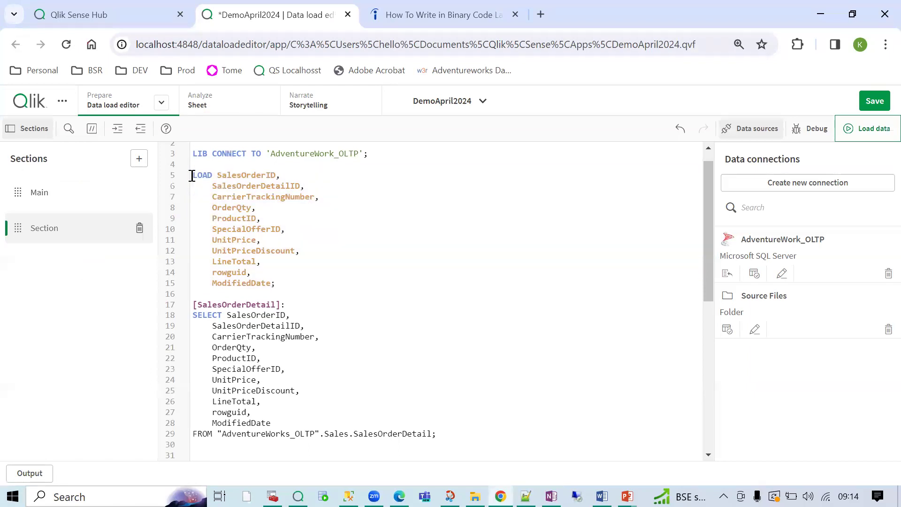